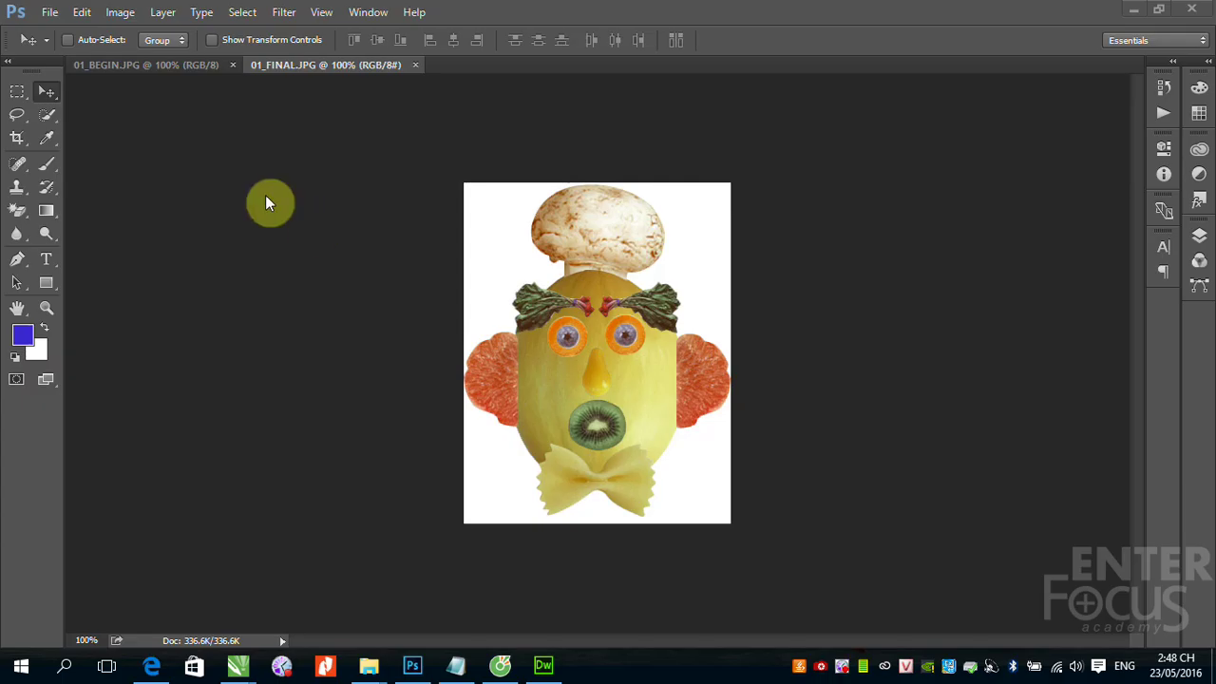
Flip between the 01_BEGIN.JPG and 01_FINAL.JPG tabs repeatedly, ending on 01_BEGIN.JPG
click(170, 71)
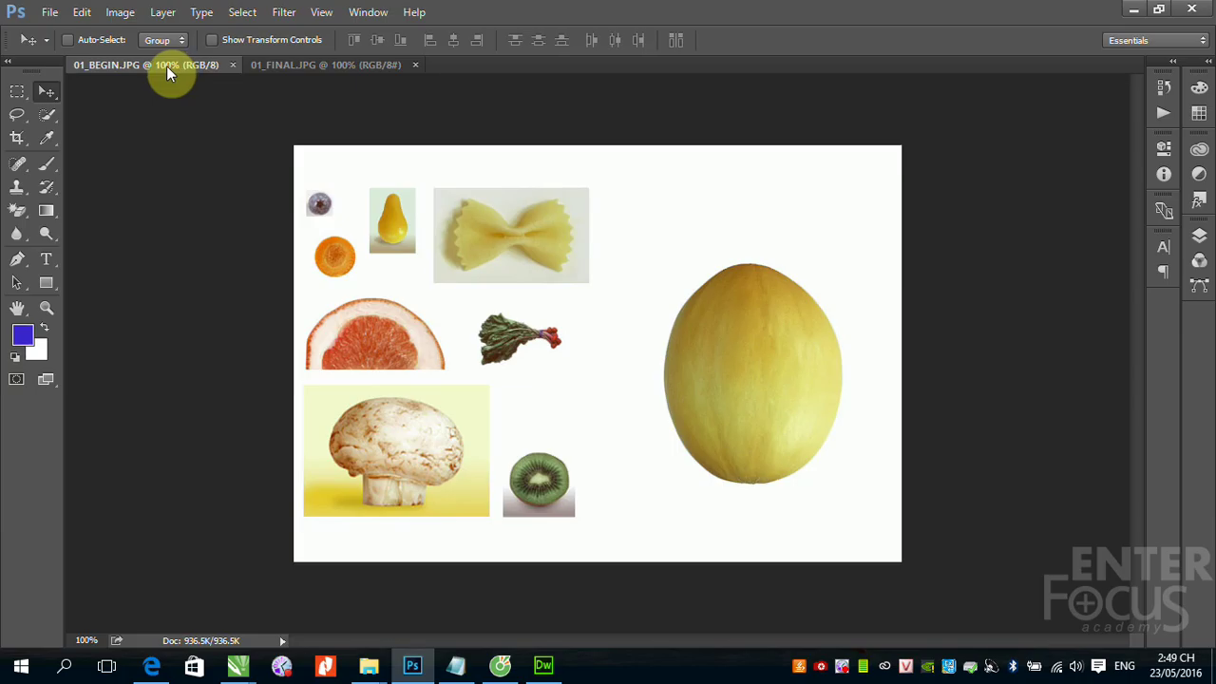
click(285, 63)
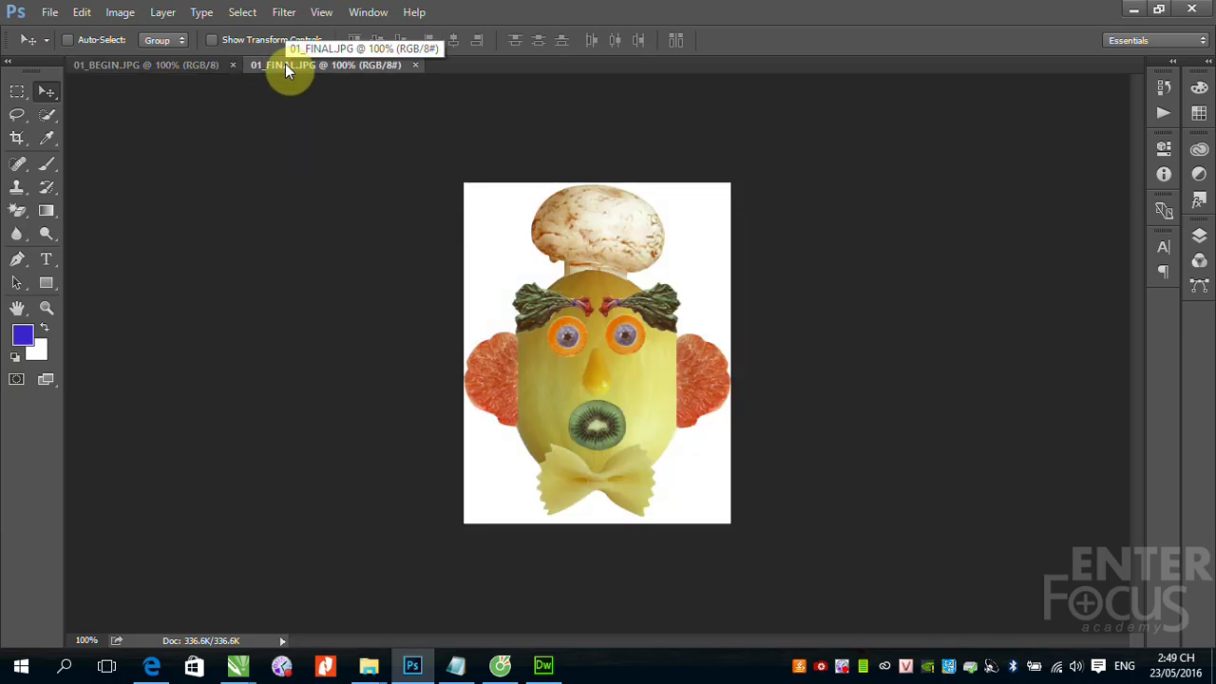
click(185, 67)
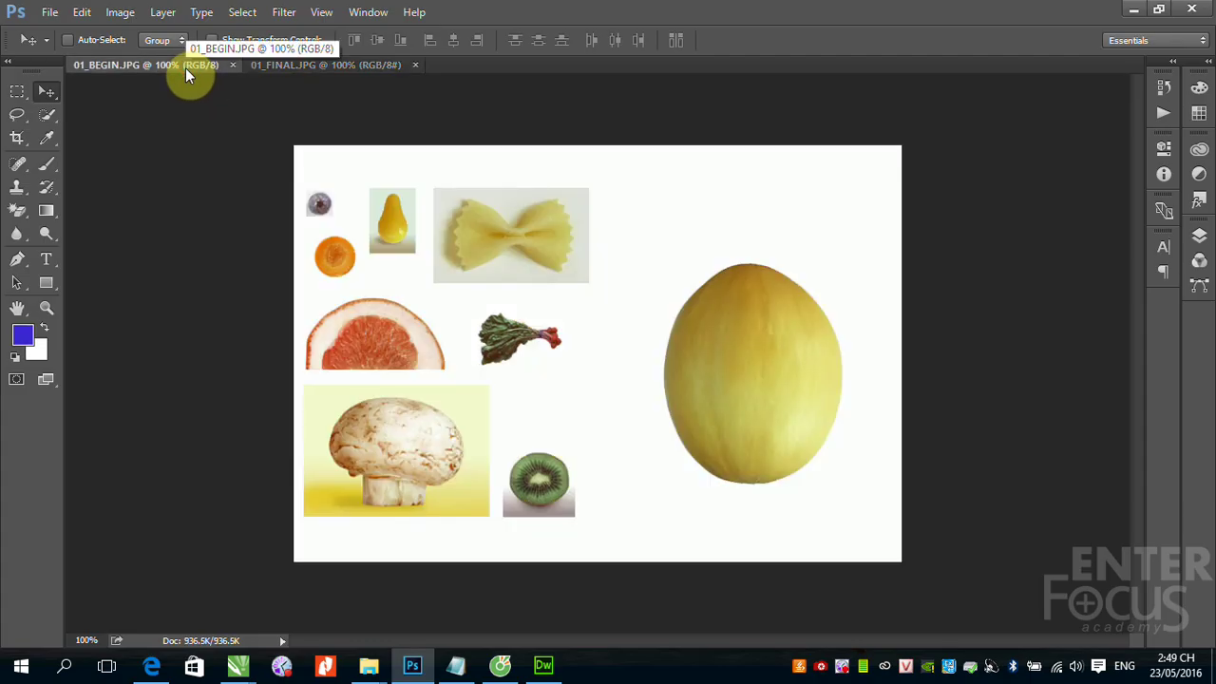
click(333, 65)
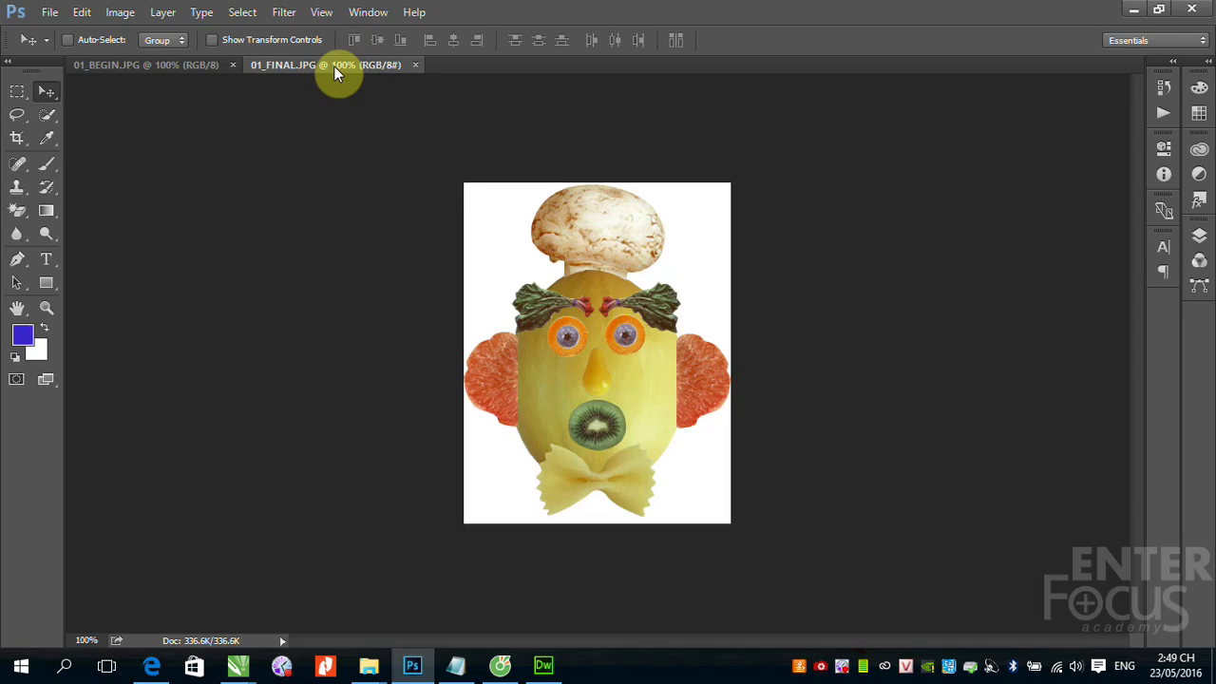
click(209, 65)
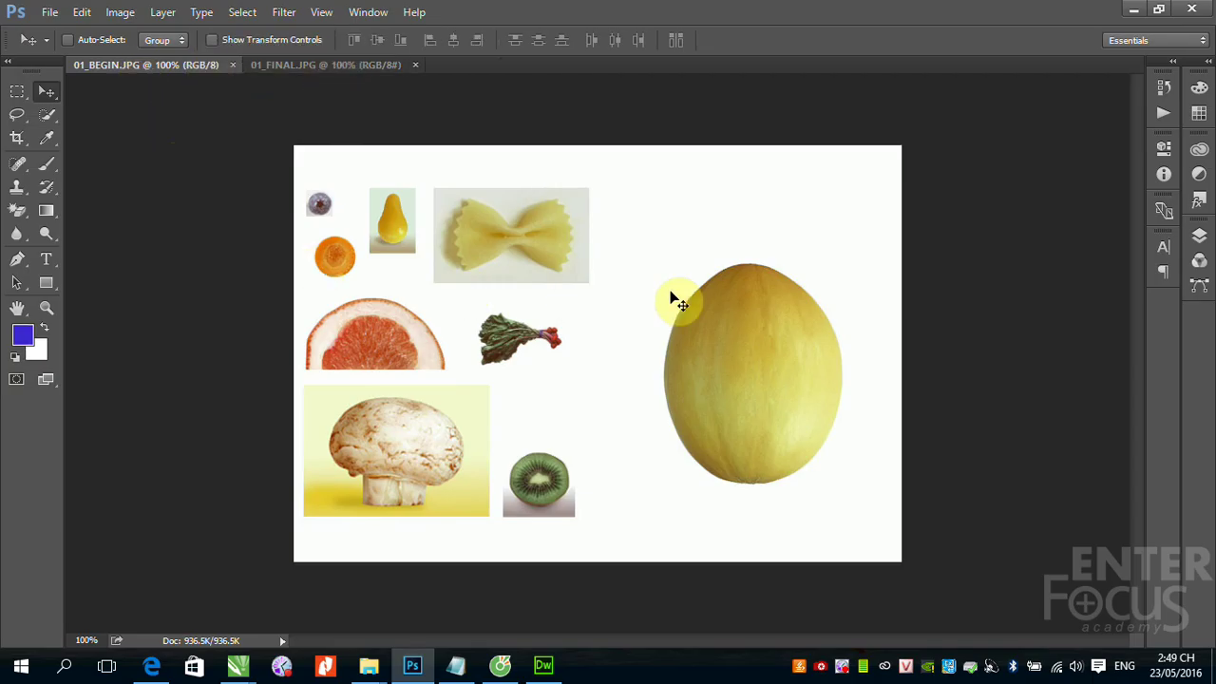
click(342, 68)
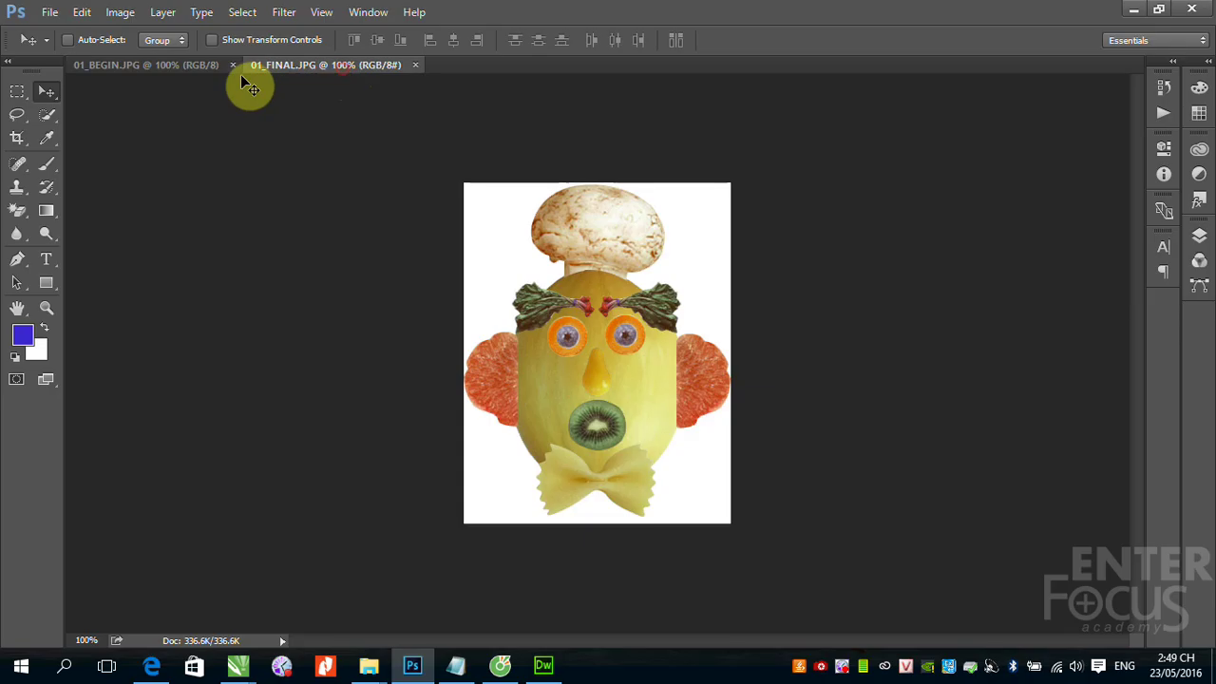
click(192, 65)
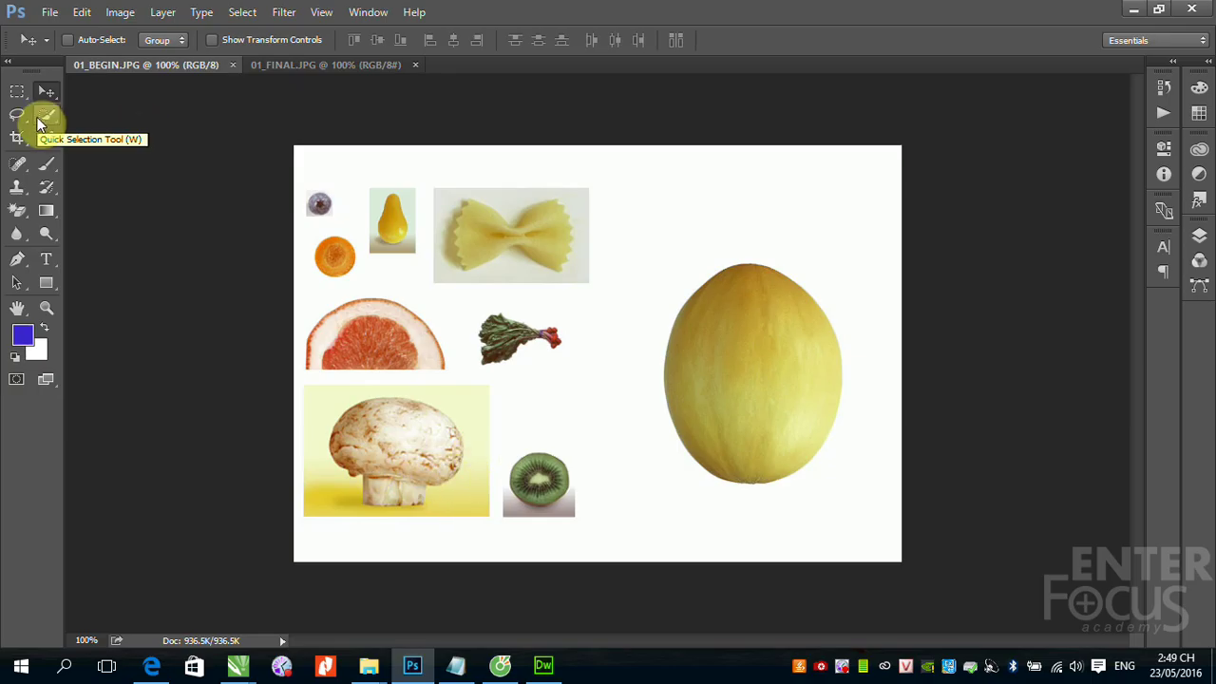
click(326, 65)
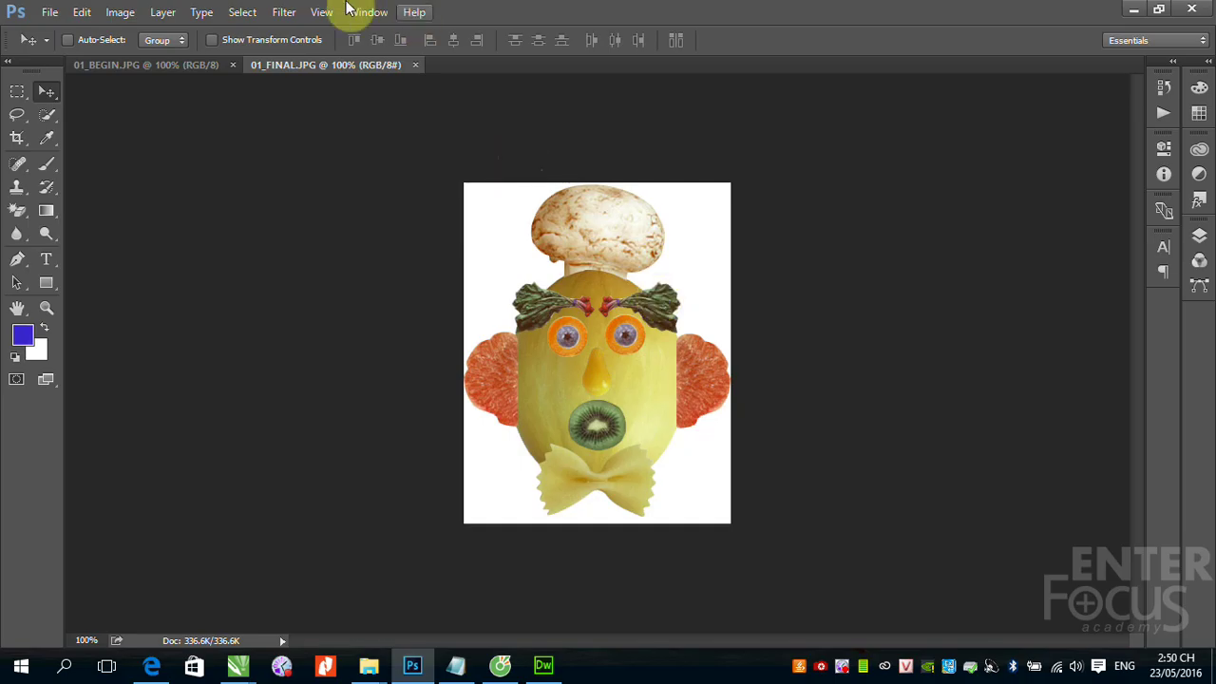
click(176, 65)
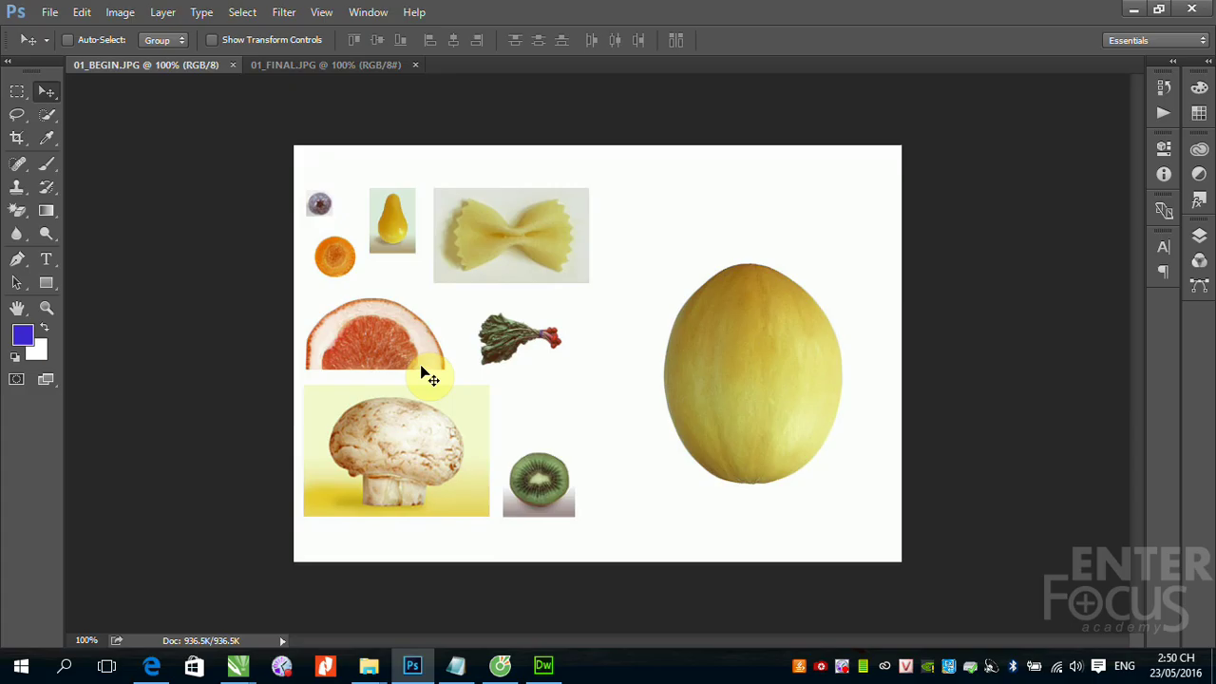
Open Convert_RGB_to_CMYK_01.png from the Desktop's image_for_new_site folder via File > Open
click(50, 11)
click(78, 49)
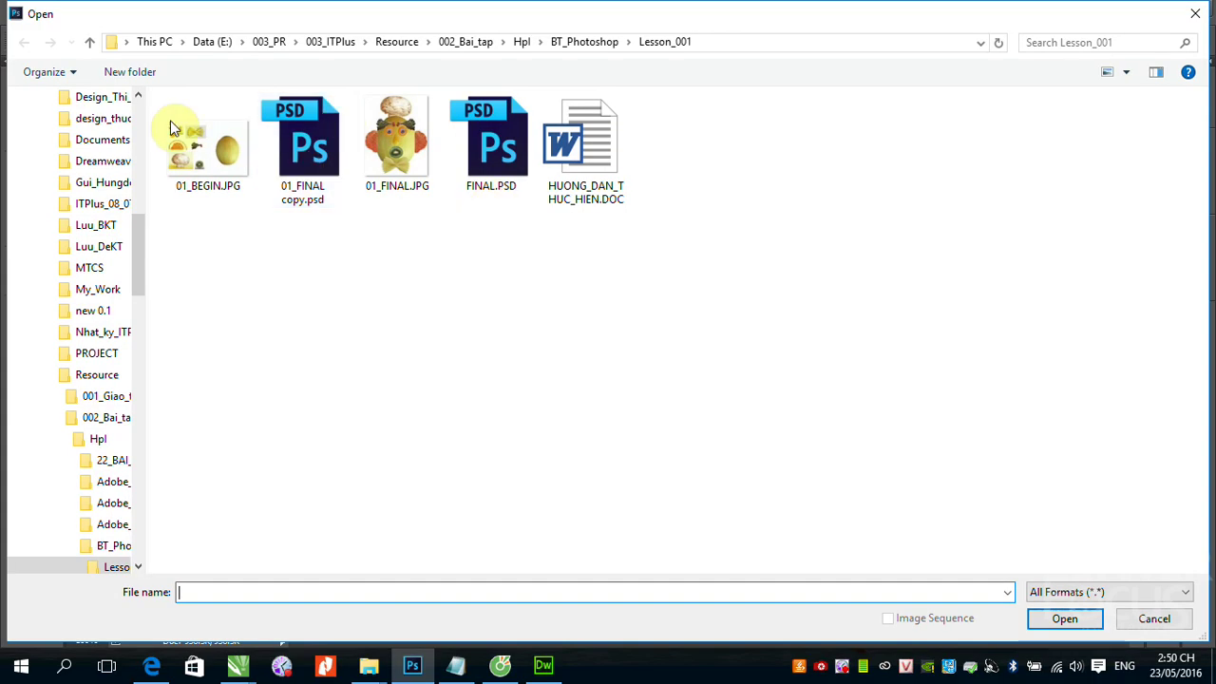
click(76, 126)
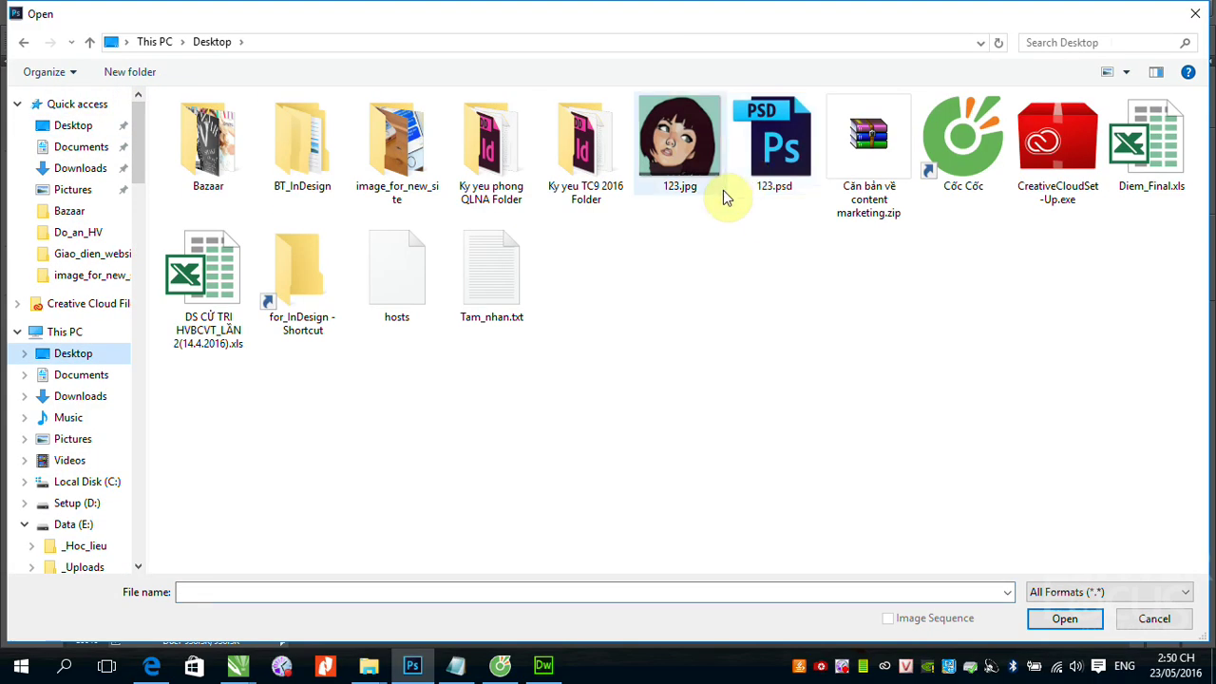
click(397, 202)
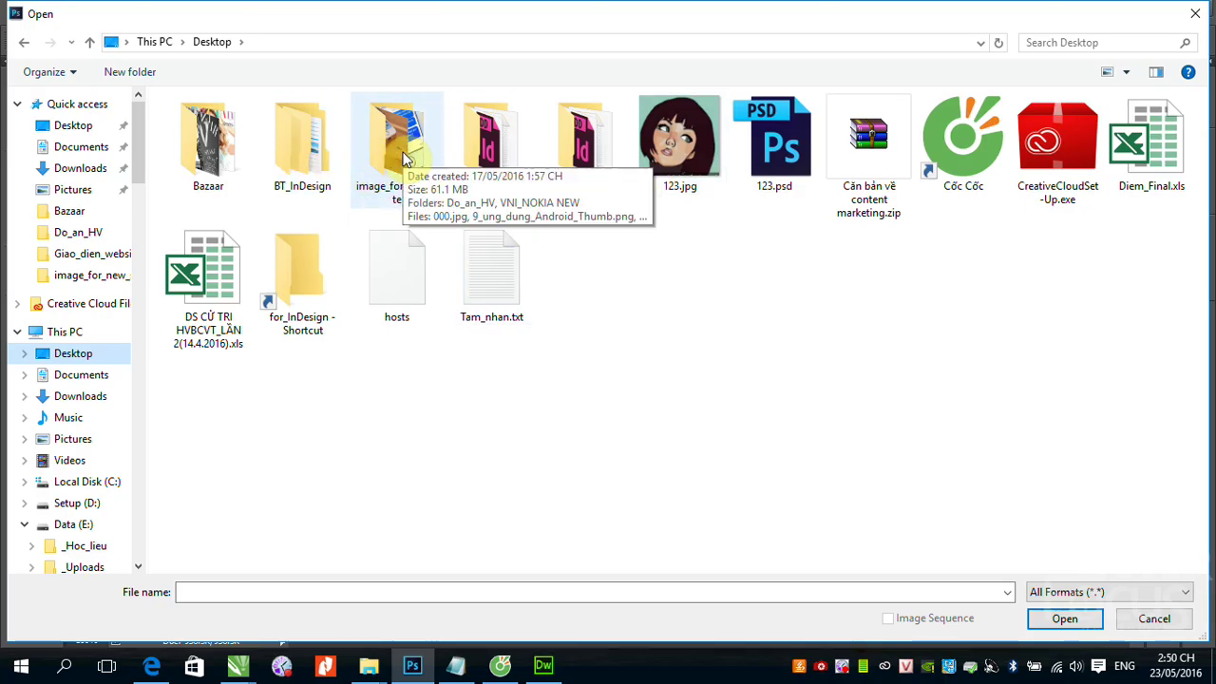
double_click(401, 154)
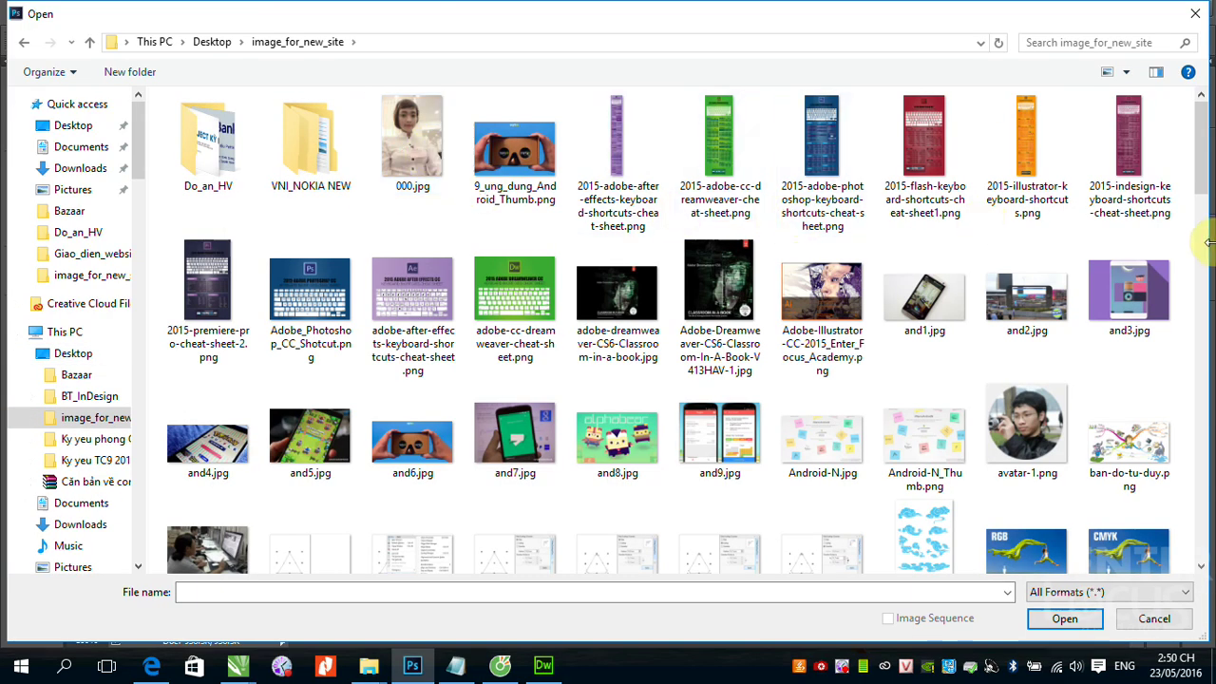
scroll(927, 445, down, 4)
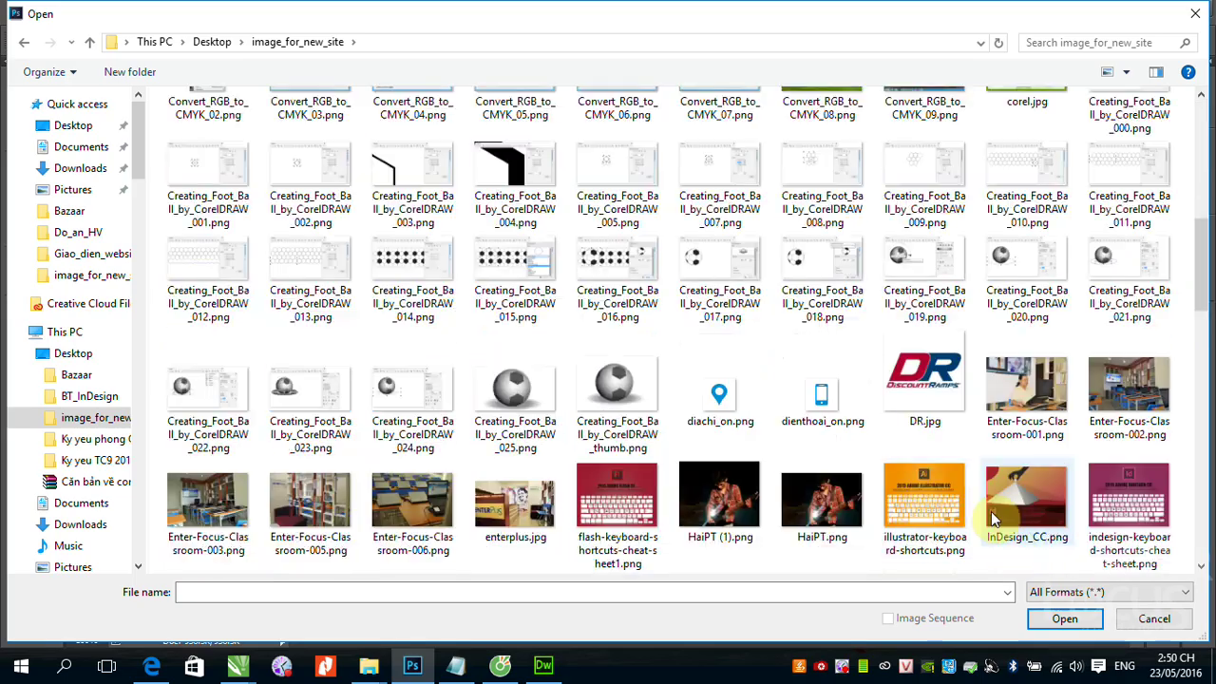
scroll(927, 432, up, 2)
click(1129, 266)
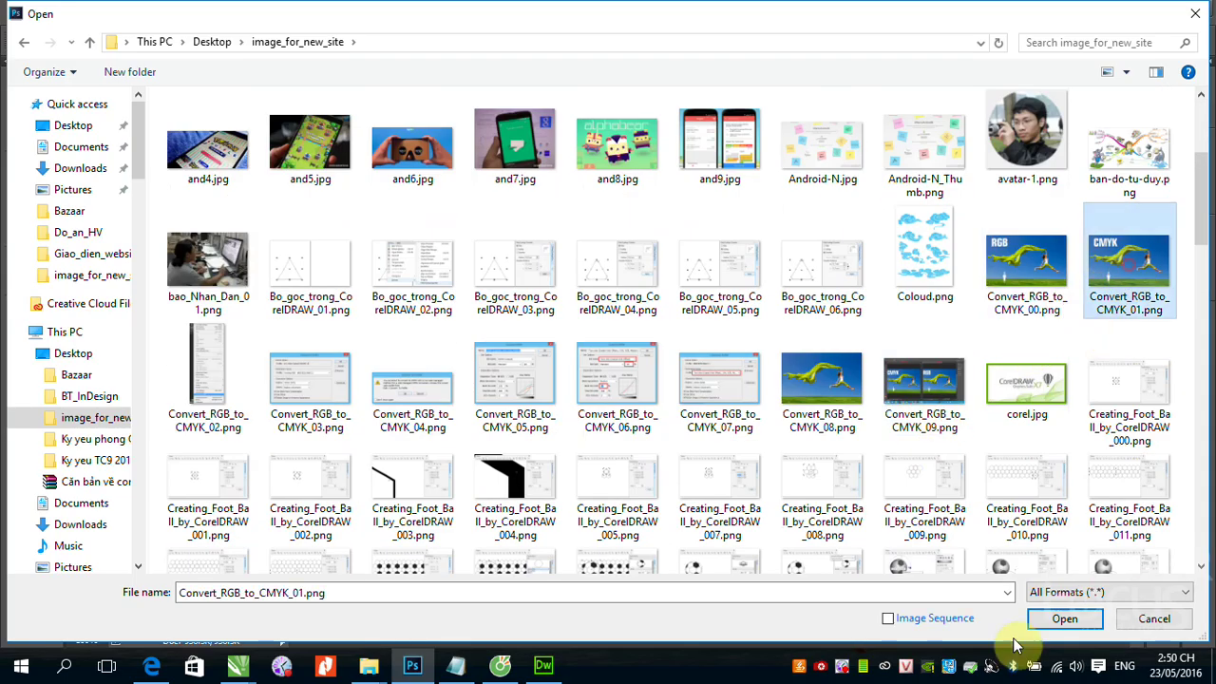
click(1065, 619)
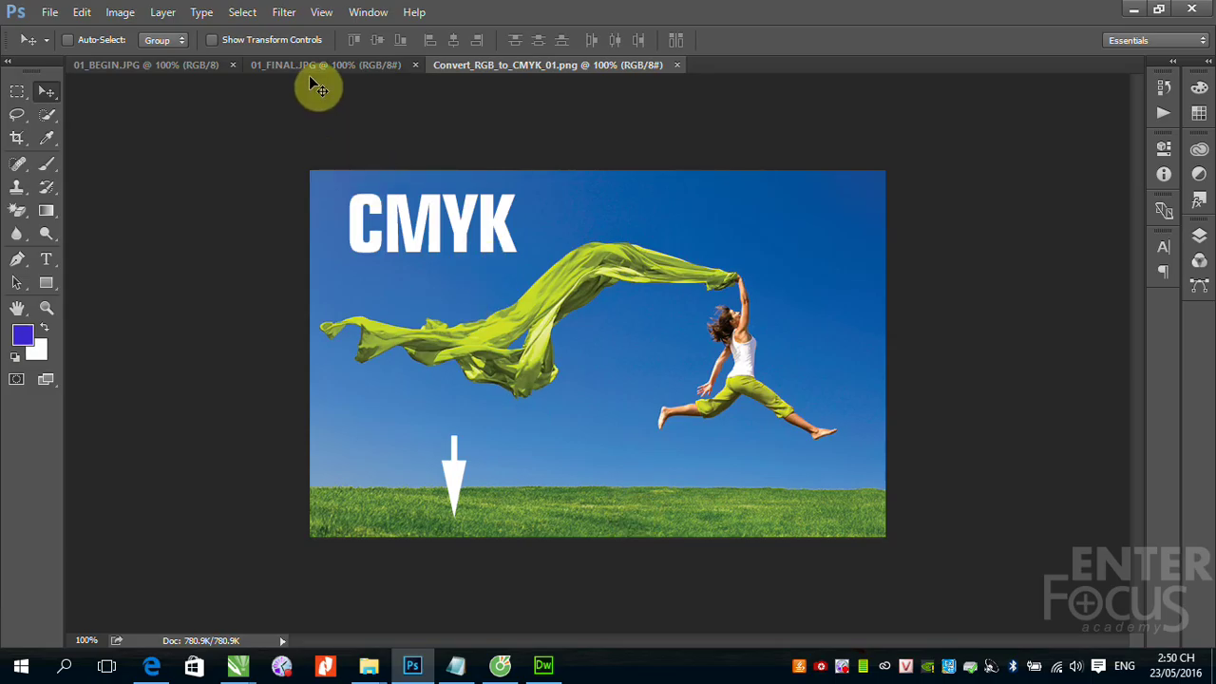
Switch back to the 01_BEGIN.JPG document tab
click(164, 65)
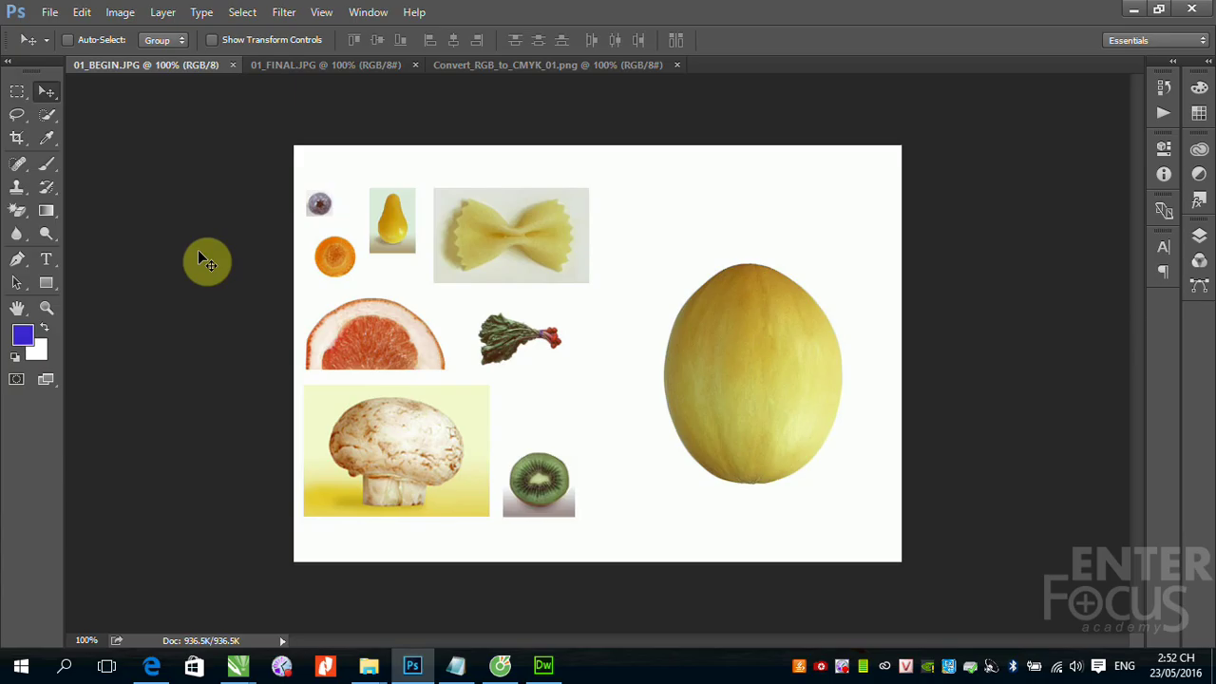
Pick the Zoom tool from the toolbox after glancing at the Dodge tool flyout
click(46, 236)
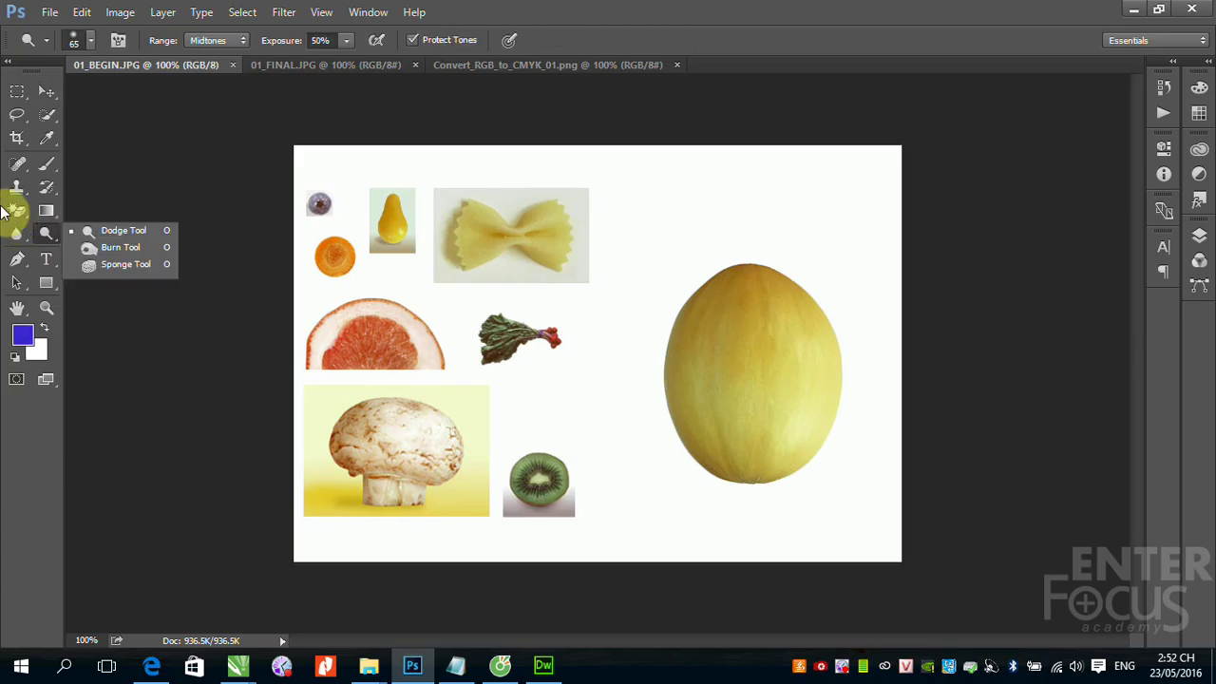
click(48, 309)
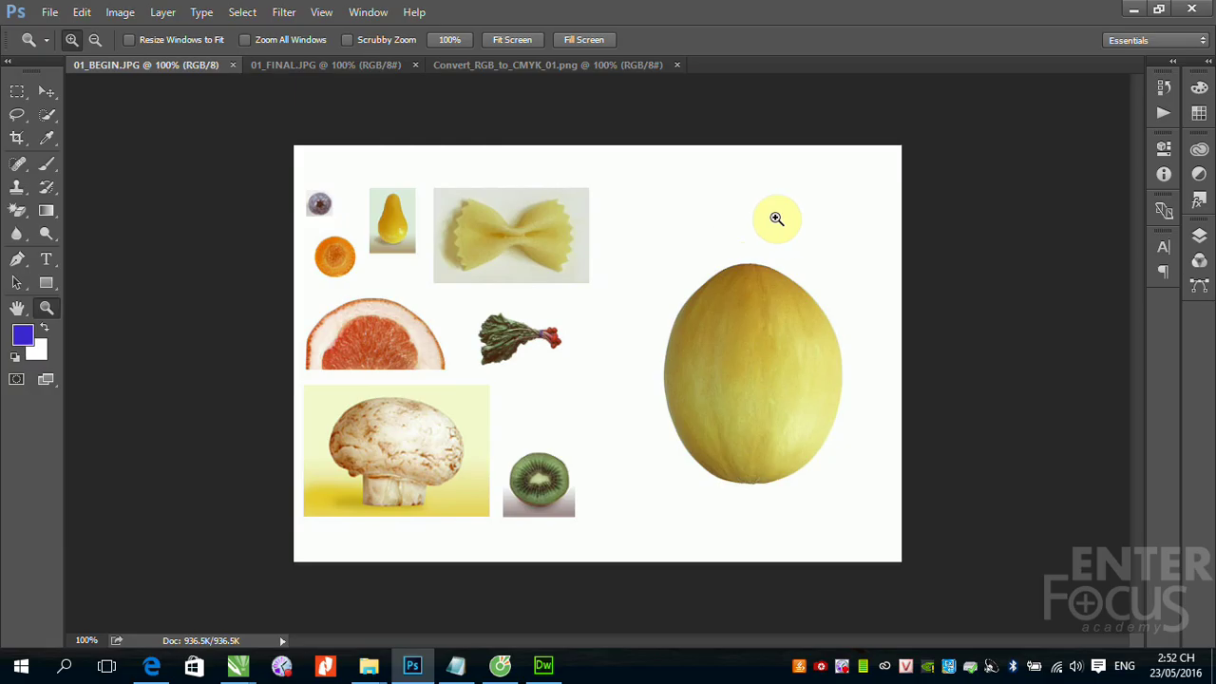
click(518, 338)
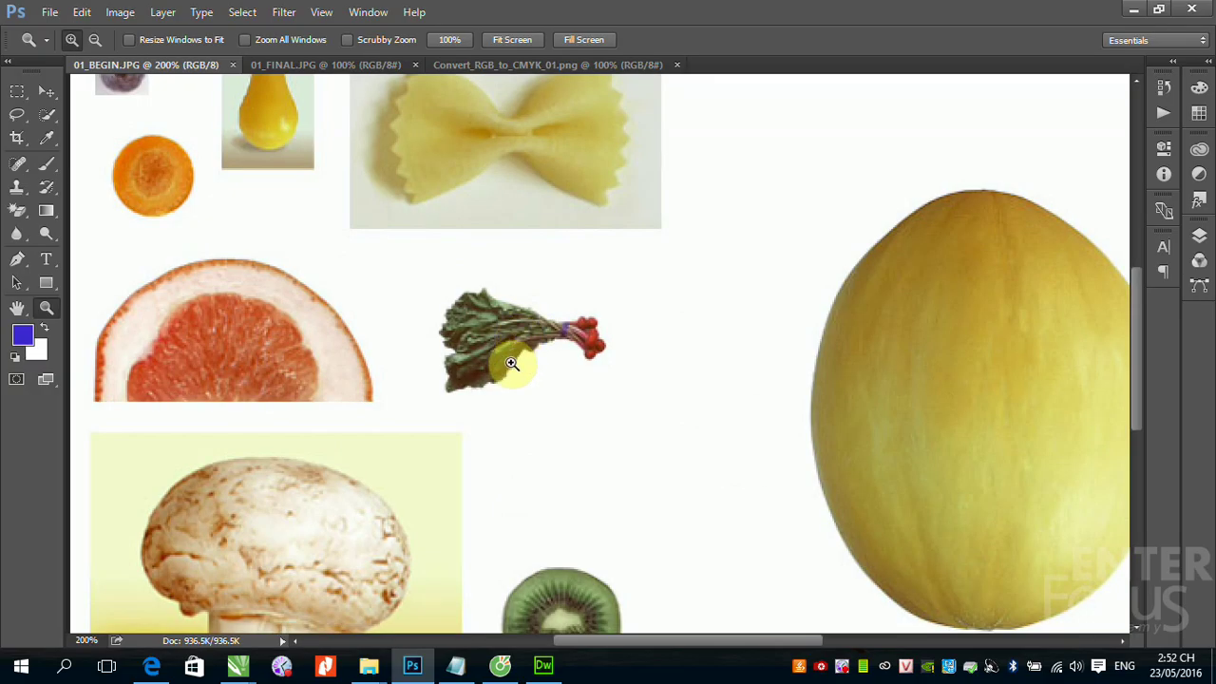
click(512, 338)
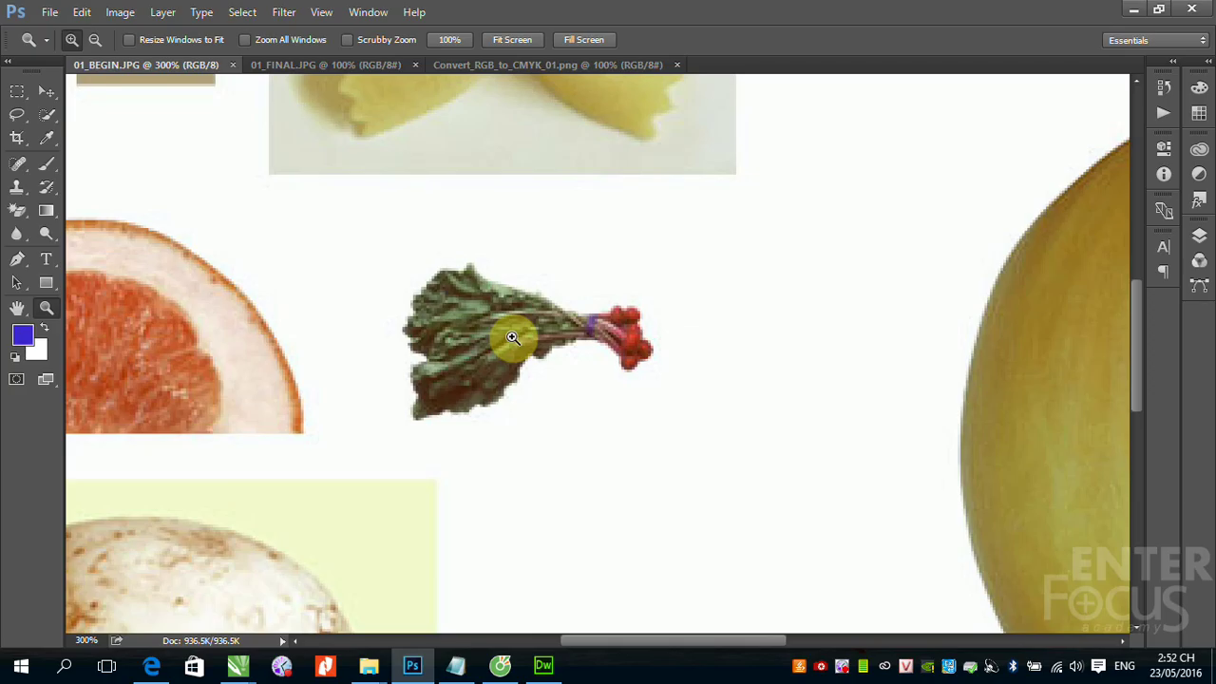
click(512, 339)
click(512, 339)
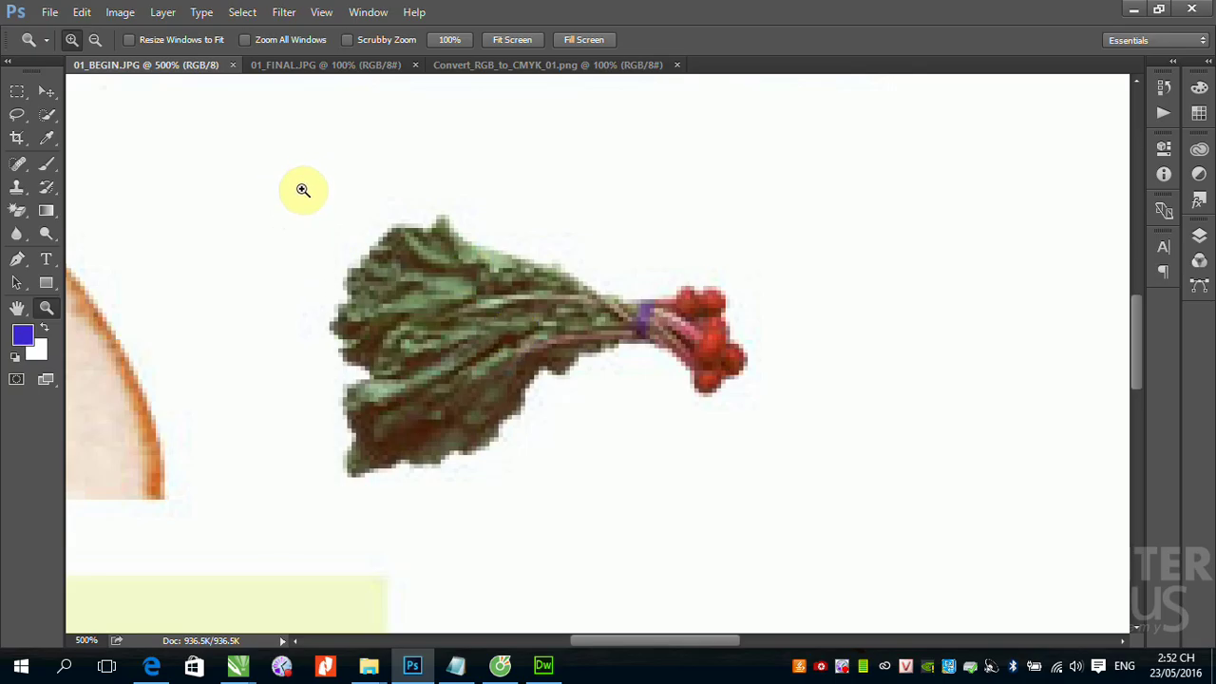
mouse_move(305, 196)
mouse_down()
mouse_move(800, 485)
mouse_move(809, 503)
mouse_up()
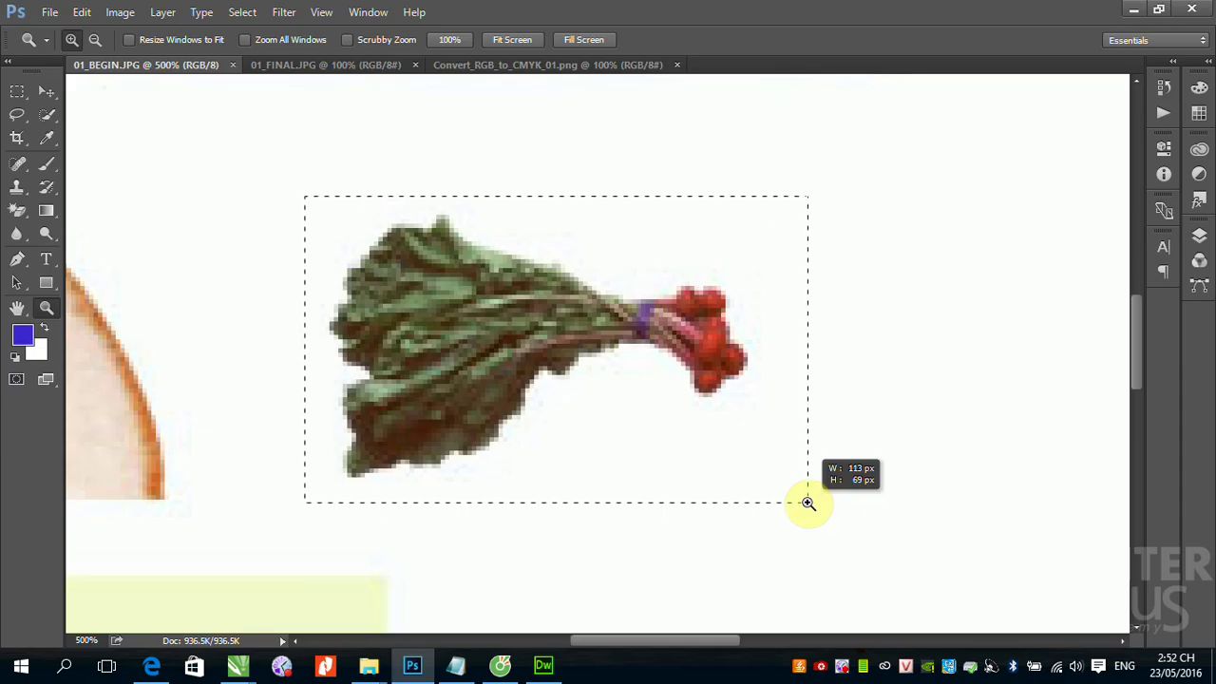
drag(305, 197, 809, 503)
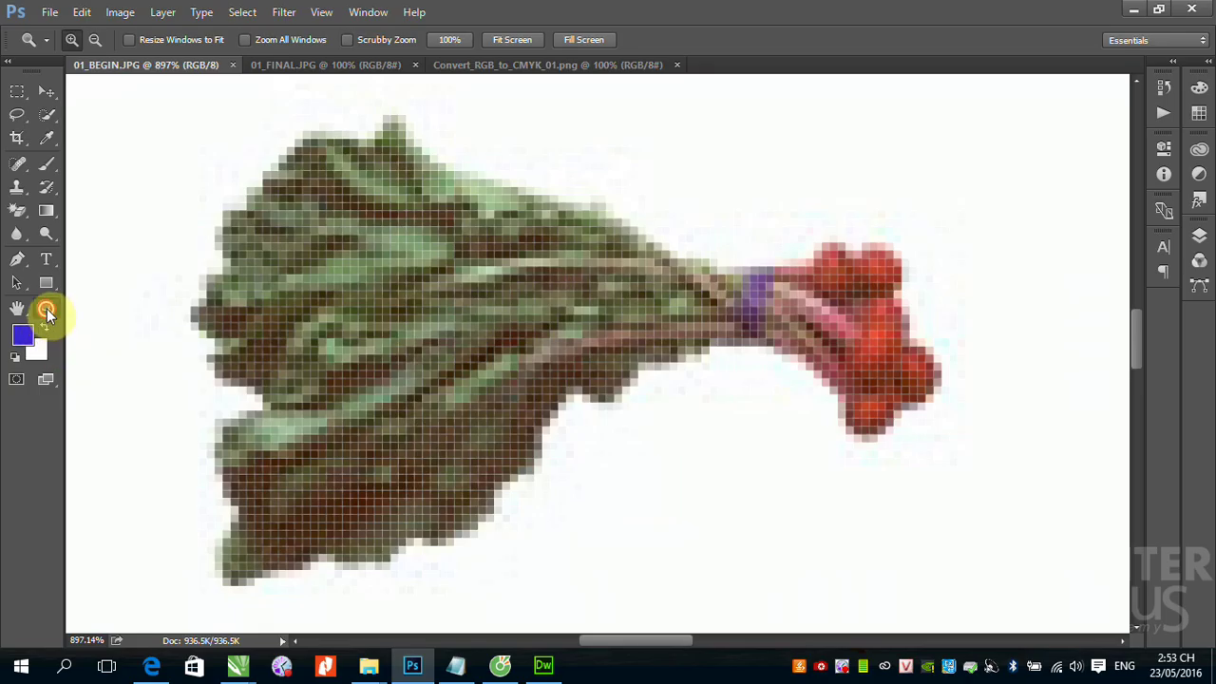
double_click(46, 312)
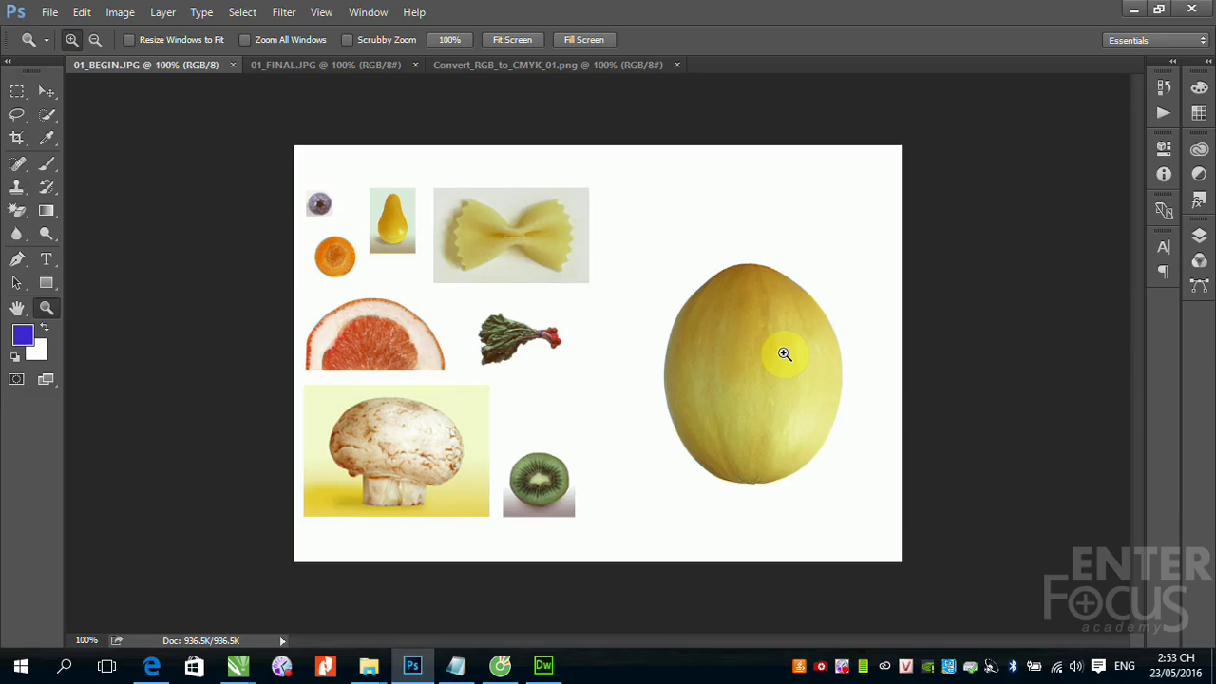
Zoom into the grapefruit, pear and melon edges, returning to 100% after each
drag(390, 334, 428, 364)
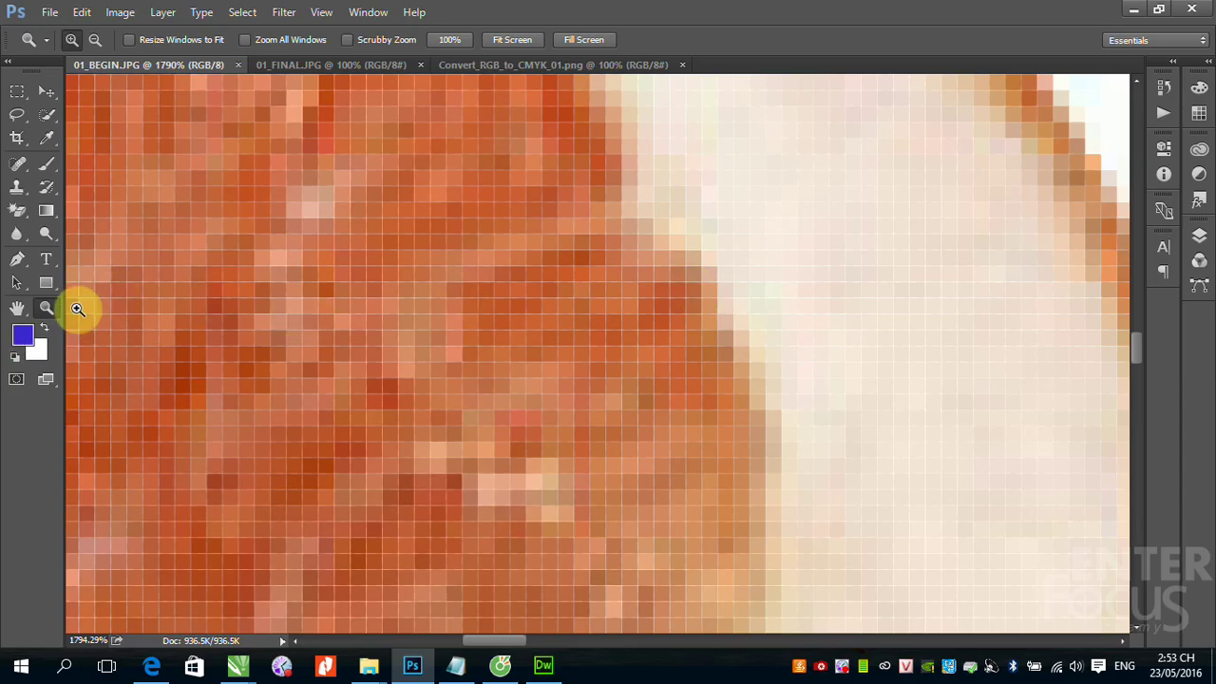
double_click(47, 308)
drag(365, 207, 392, 243)
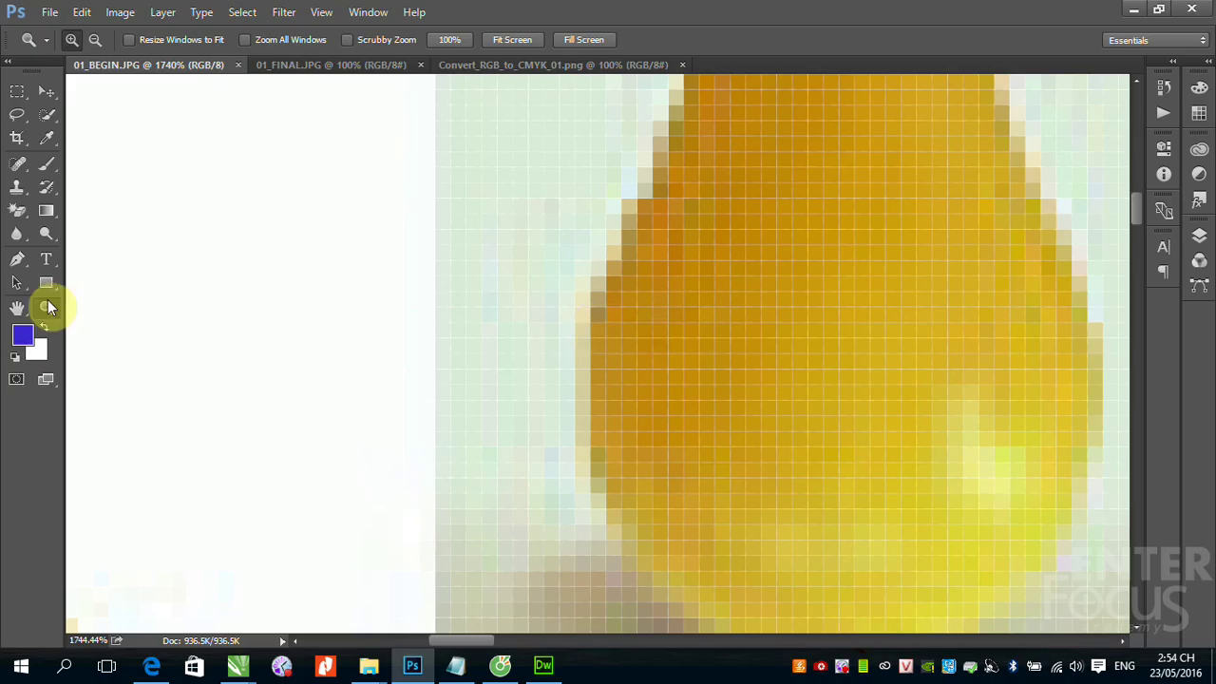
double_click(47, 307)
drag(644, 374, 725, 443)
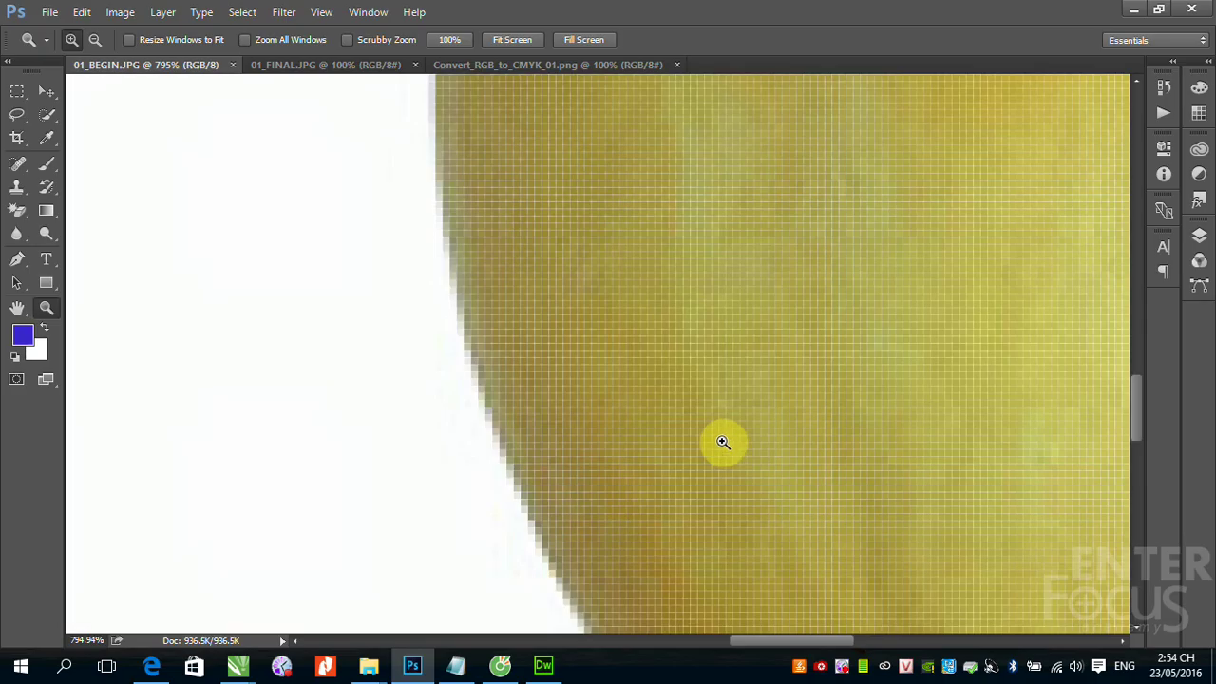
double_click(47, 306)
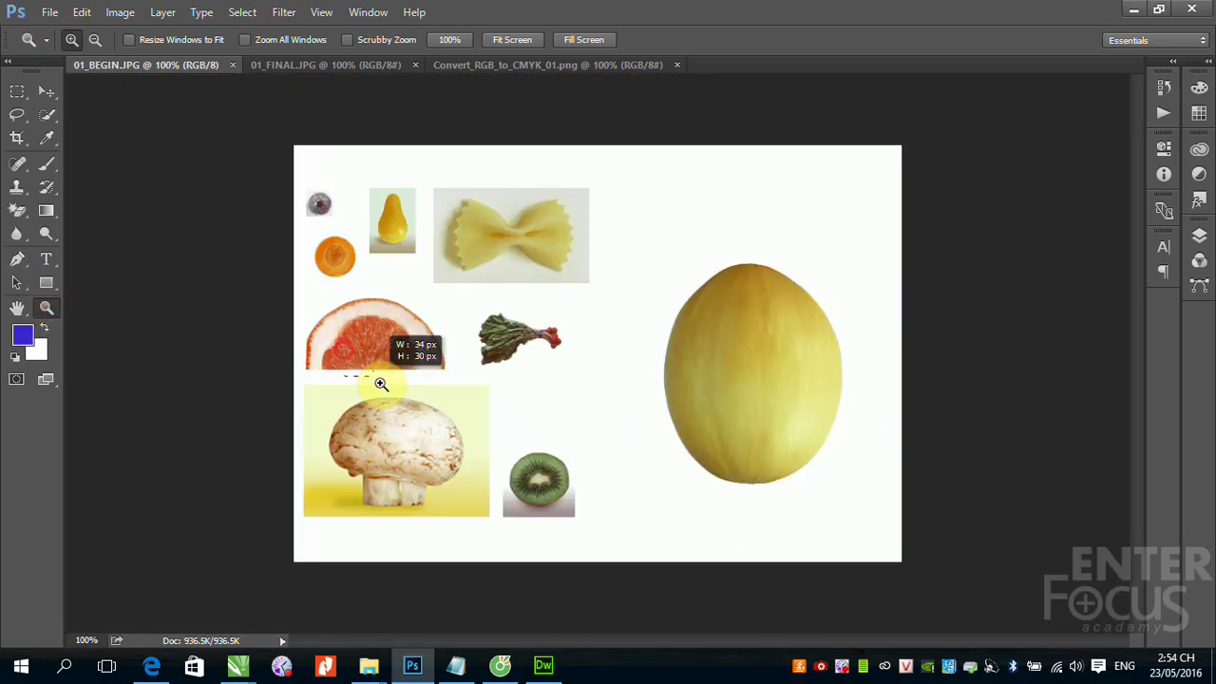
drag(347, 343, 381, 385)
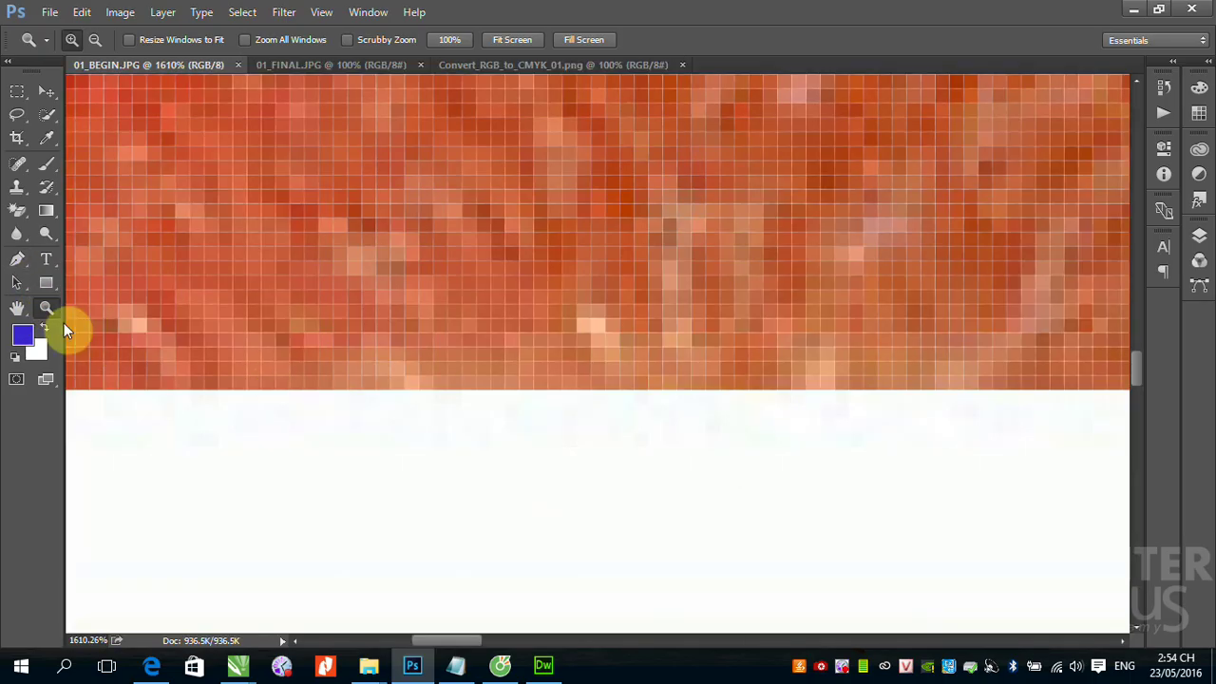
double_click(47, 308)
Magnify the mushroom to 2730% to see its pixels, then zoom back out
drag(444, 467, 488, 491)
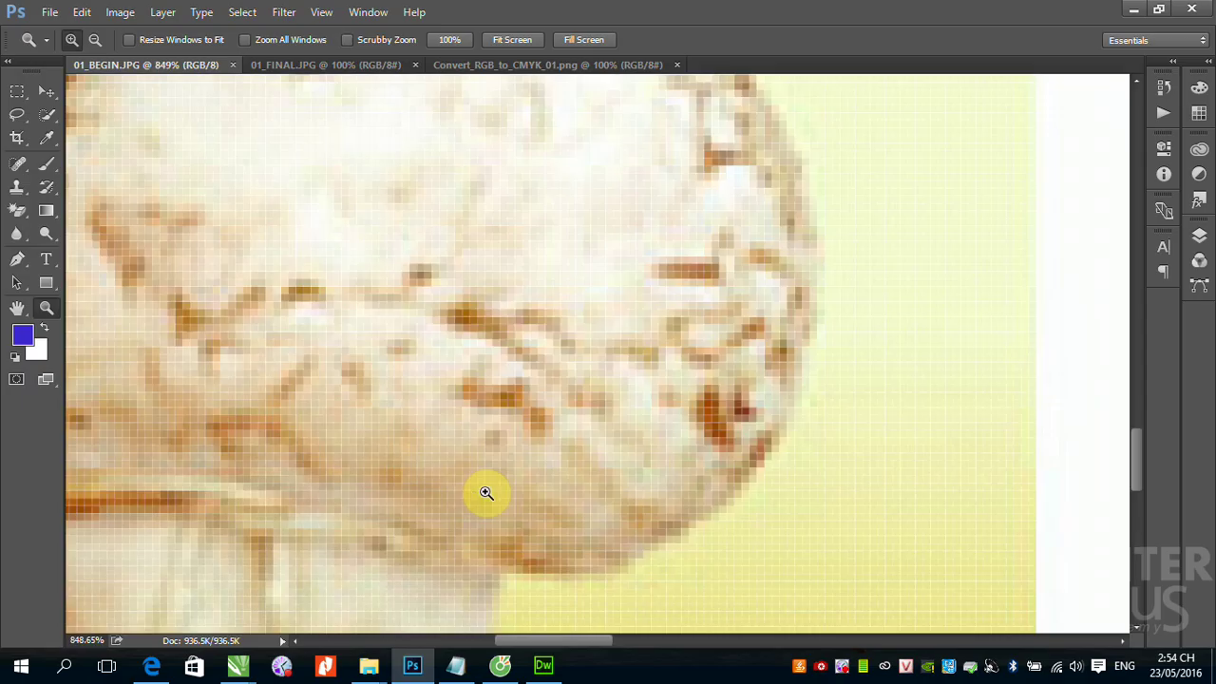
click(858, 437)
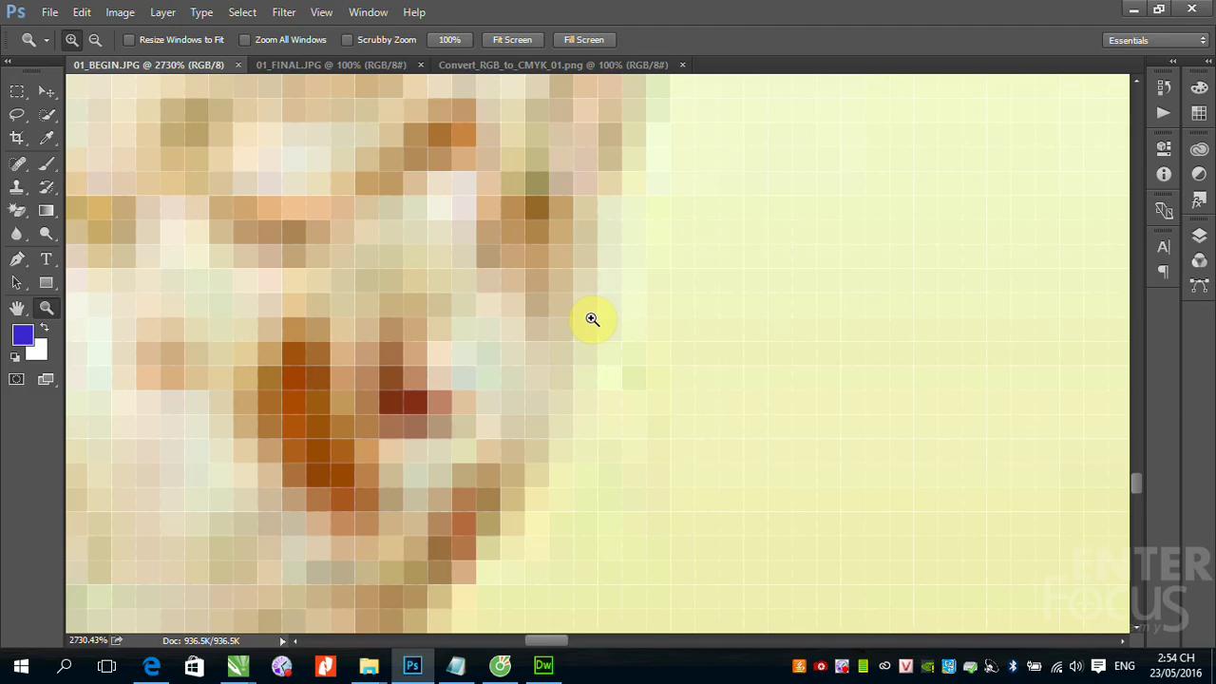
scroll(591, 320, down, 2)
scroll(591, 320, down, 3)
scroll(591, 320, down, 3)
scroll(591, 320, down, 3)
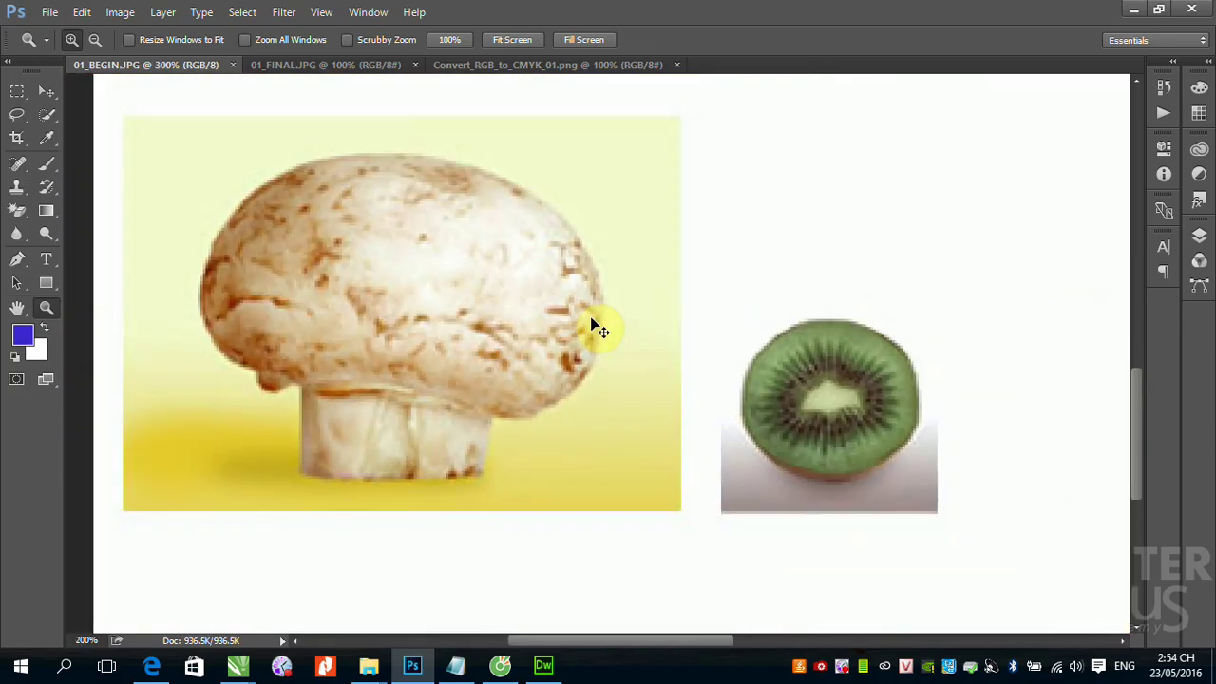
scroll(591, 323, down, 2)
scroll(591, 320, down, 1)
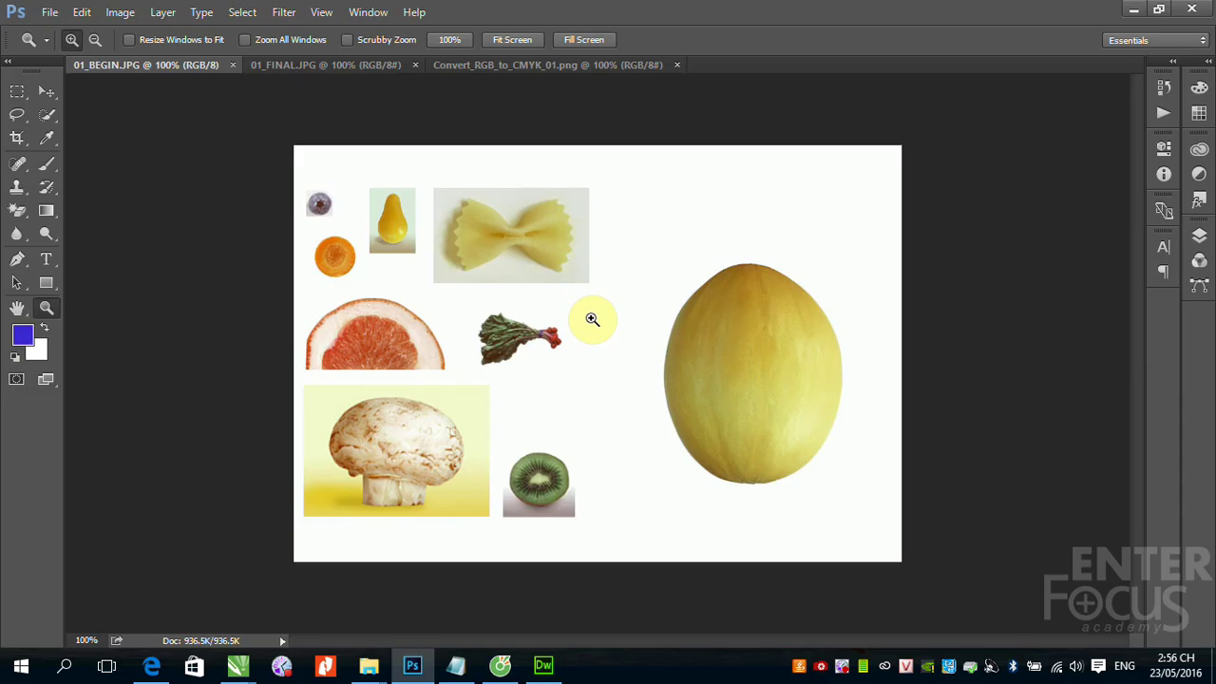
click(48, 90)
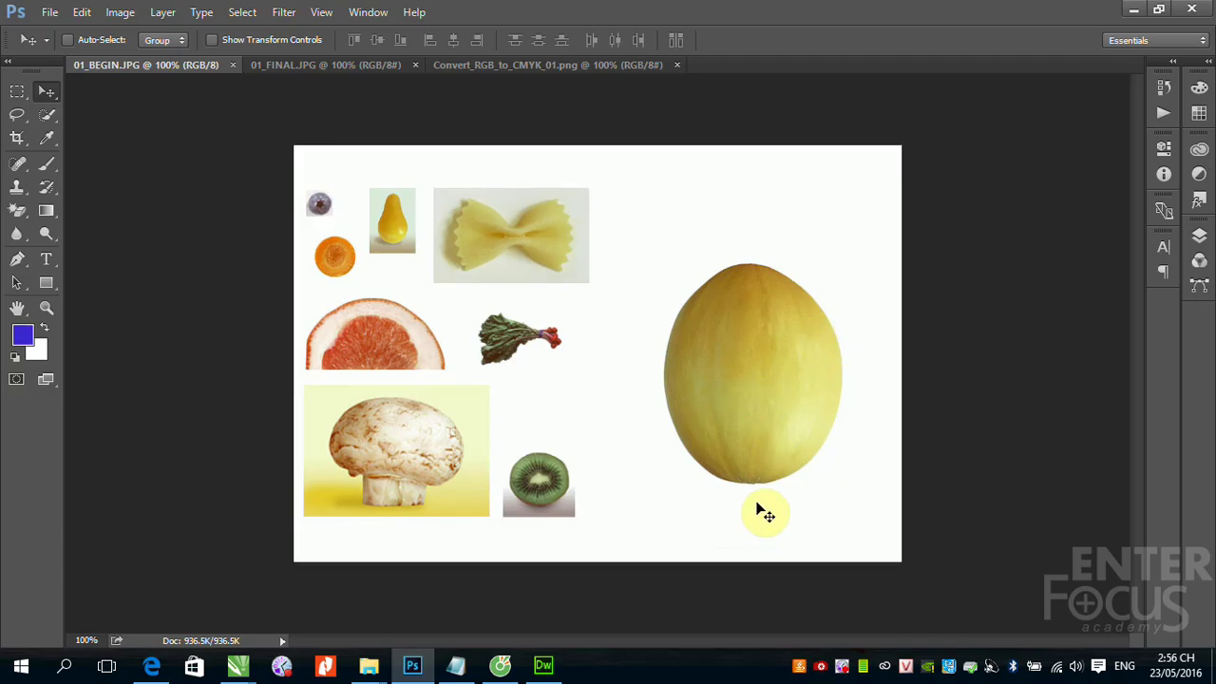
Fill the entire canvas with green 24ba0b using Edit > Fill with Color contents
click(82, 13)
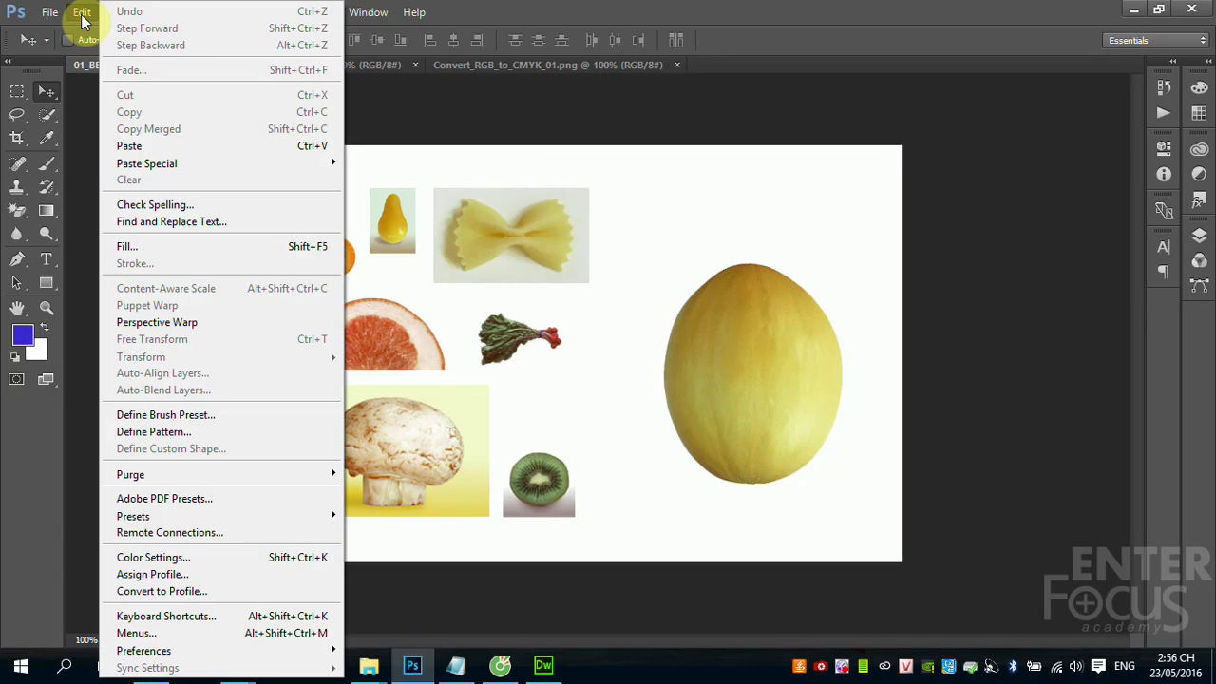
click(131, 250)
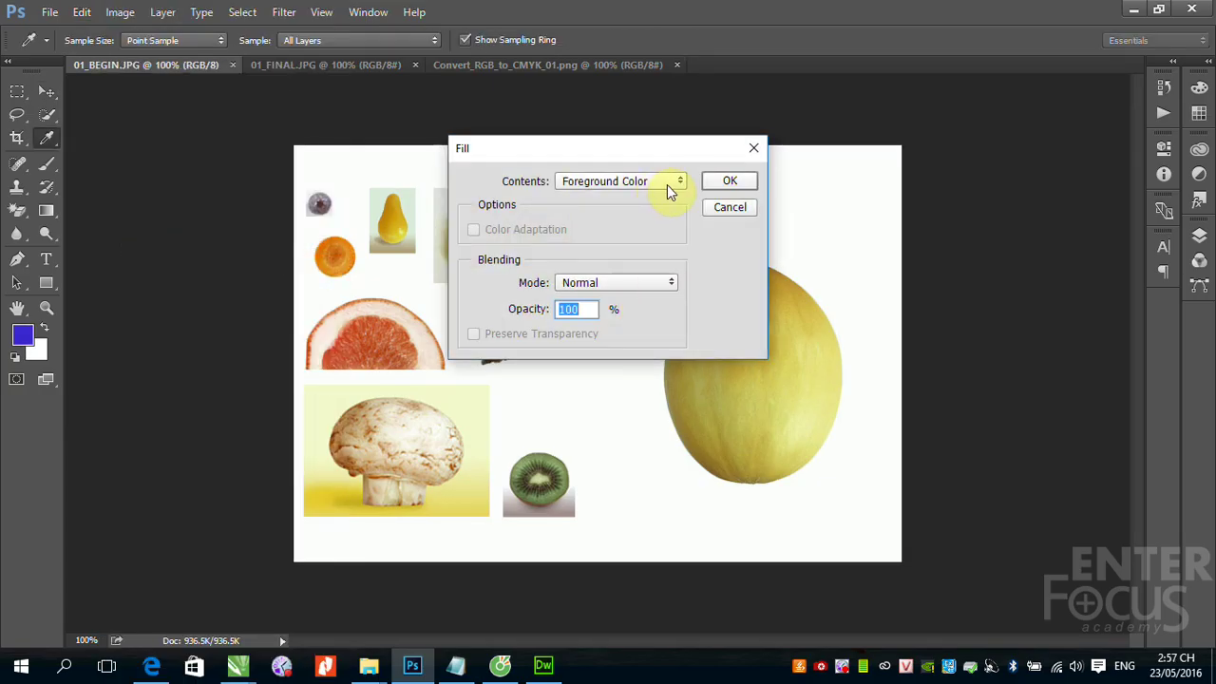
click(679, 182)
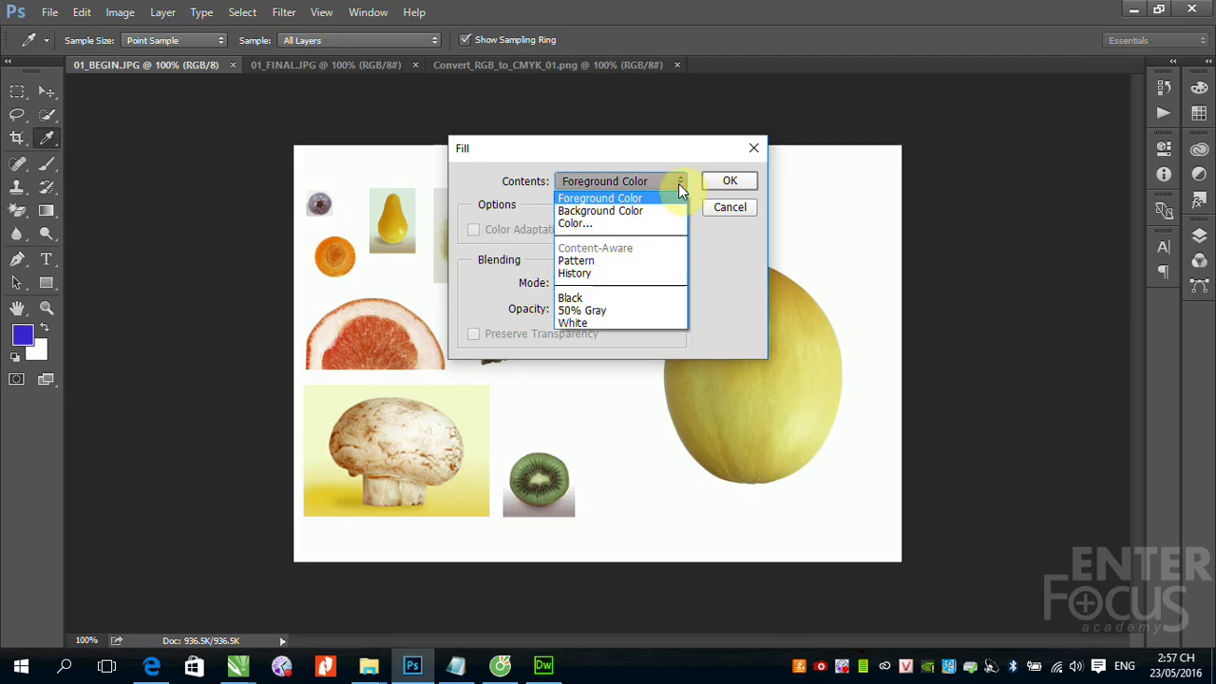
click(607, 222)
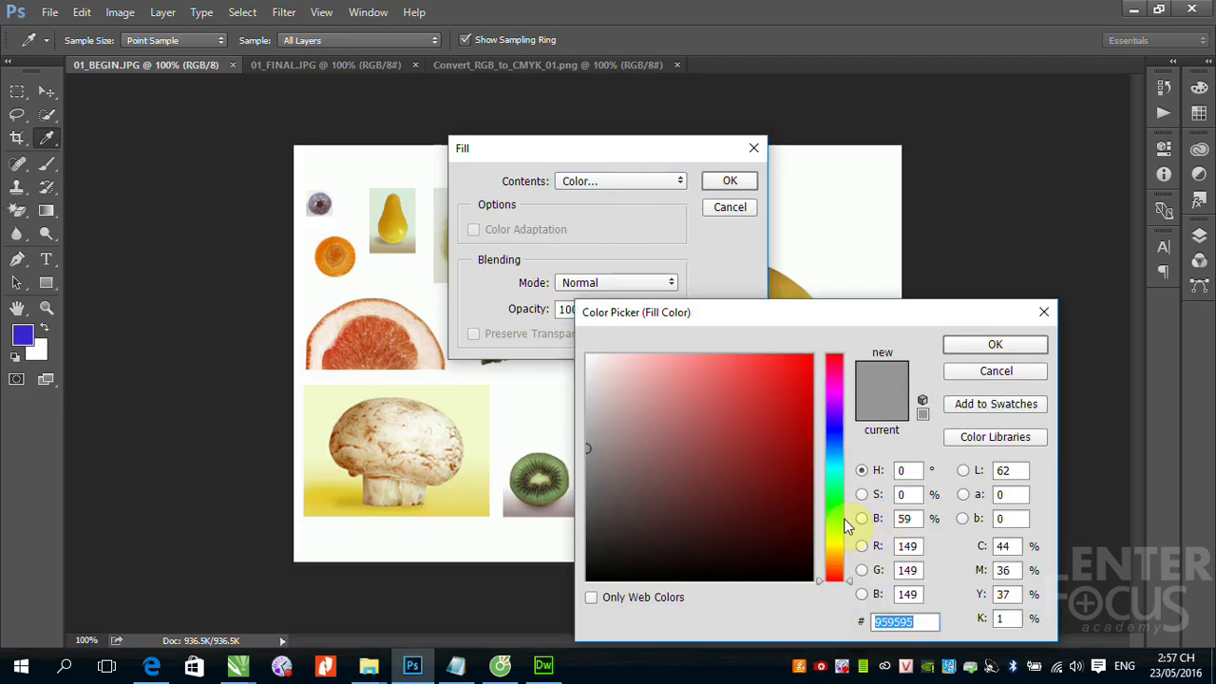
click(833, 510)
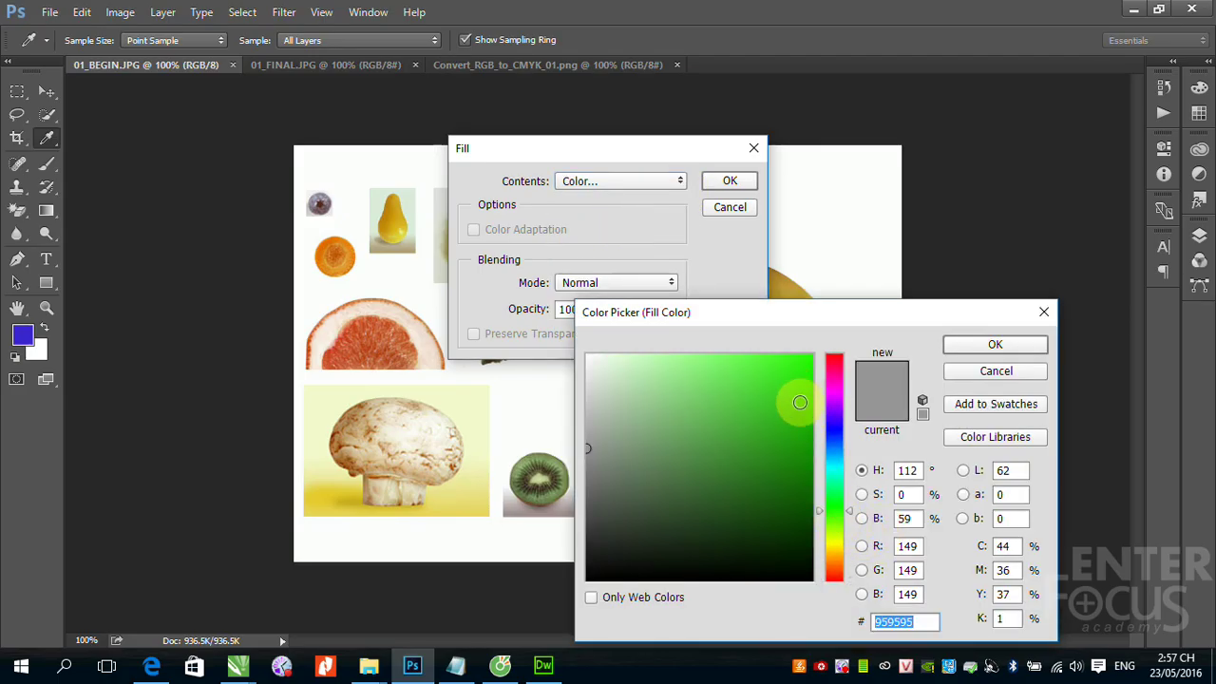
click(800, 415)
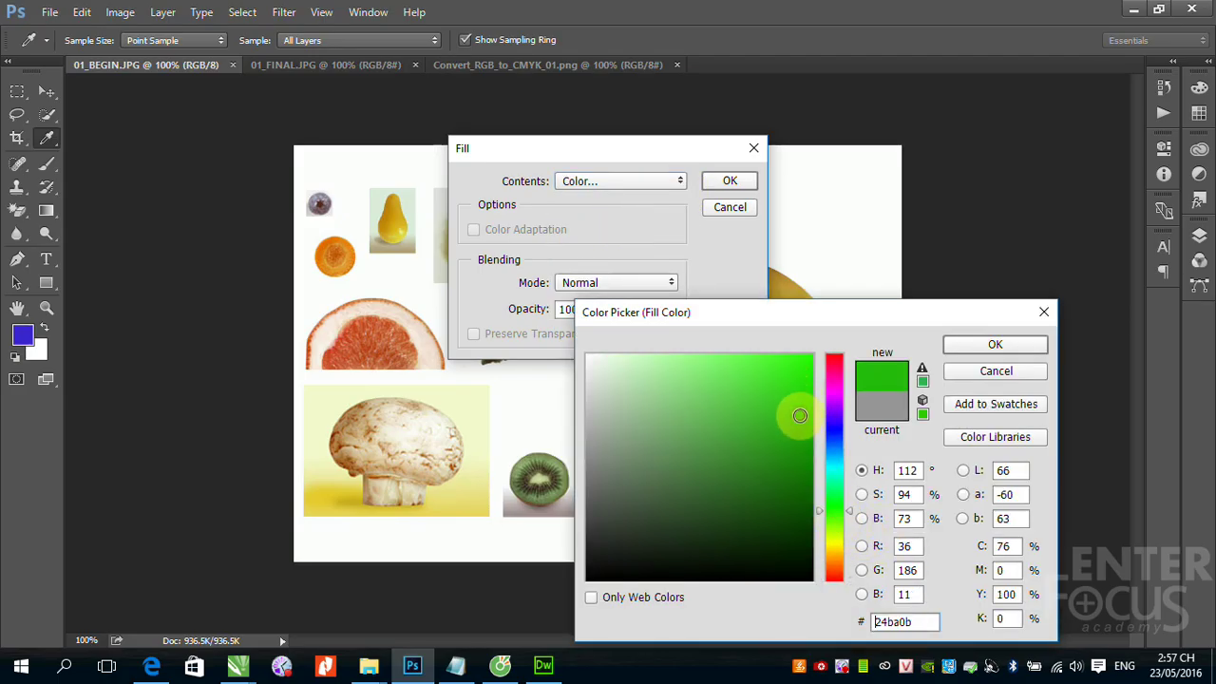
click(1007, 346)
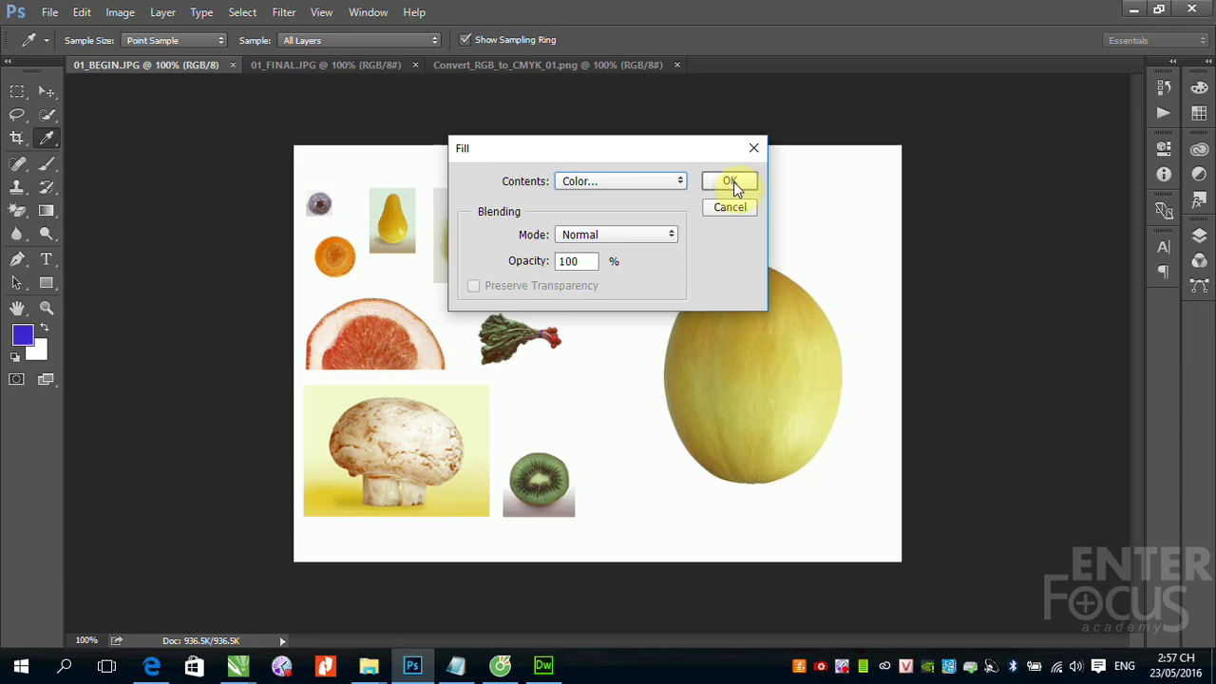
click(734, 182)
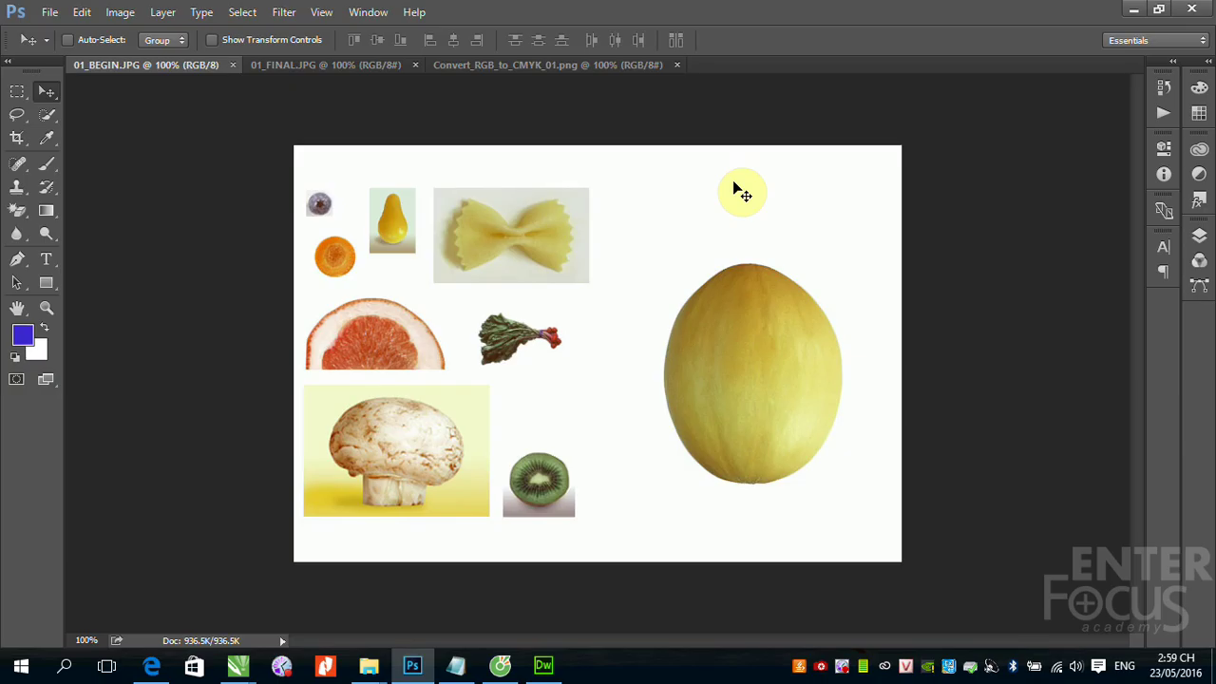
Select the Rectangular Marquee tool
click(20, 95)
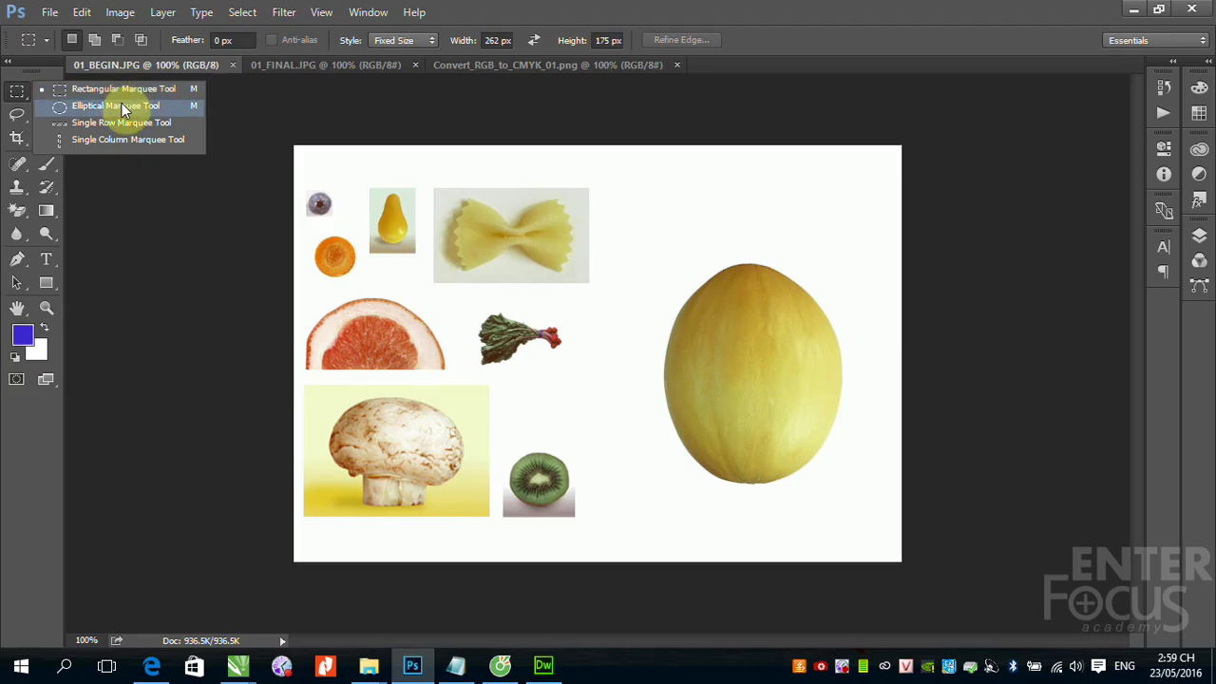
Browse the lasso and quick selection tool variants, then return to the Rectangular Marquee
click(484, 13)
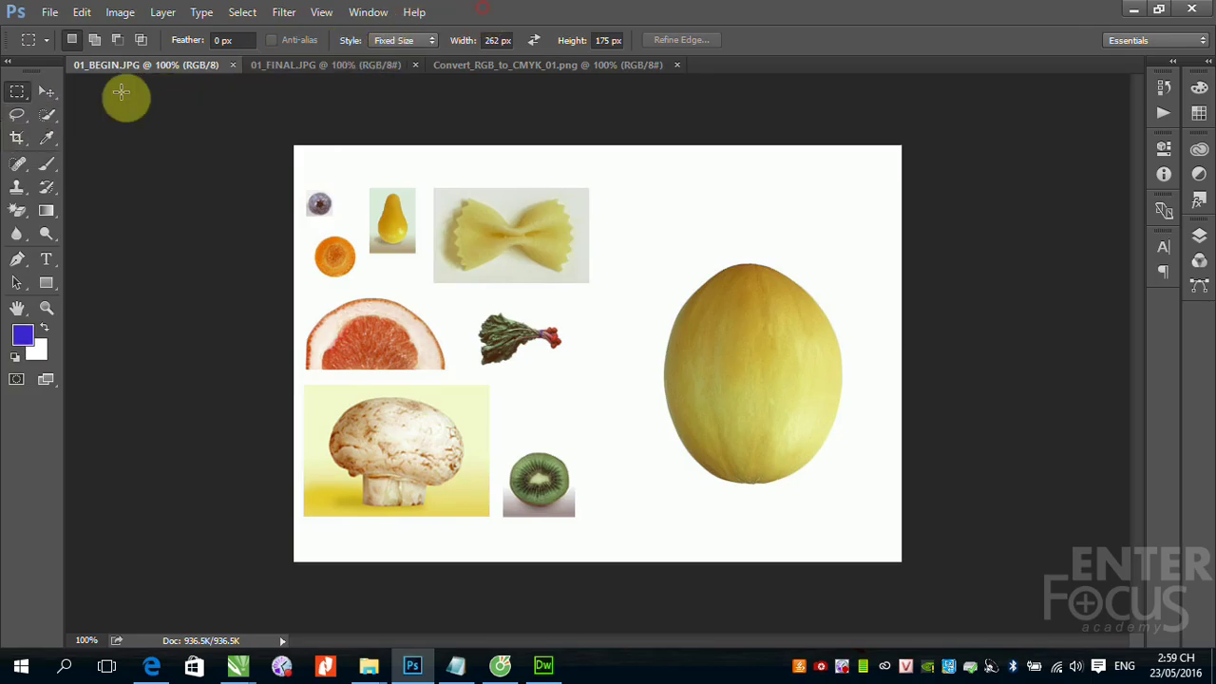
click(19, 122)
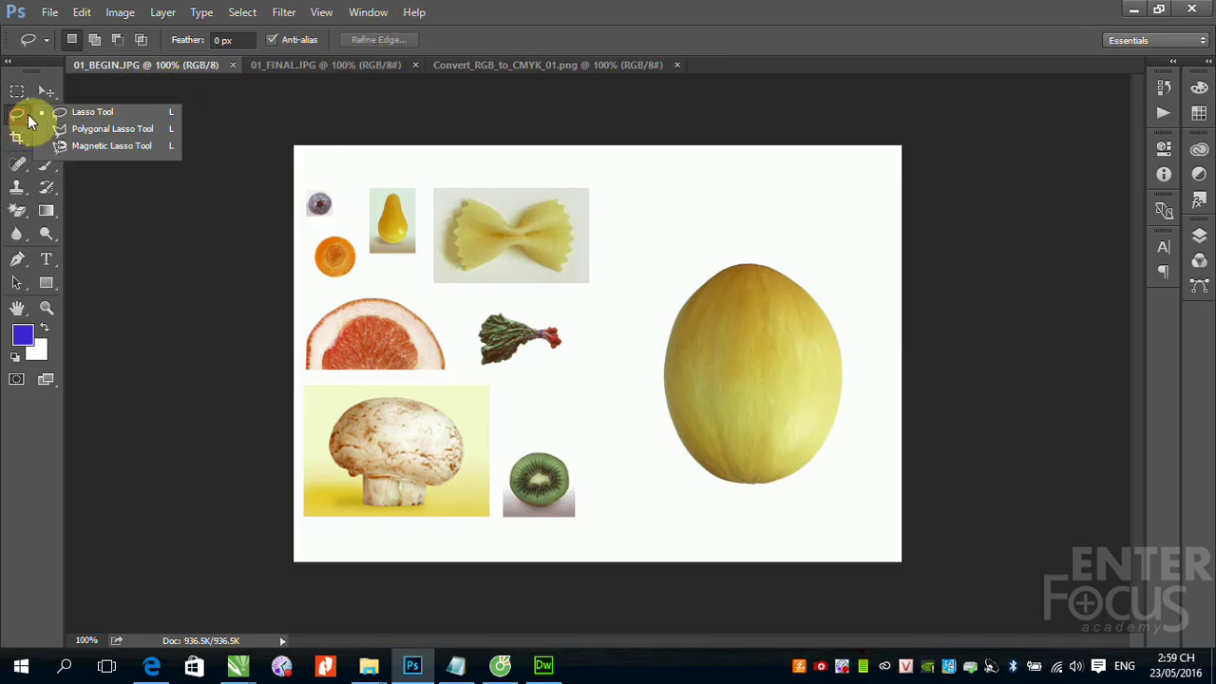
drag(19, 120, 119, 115)
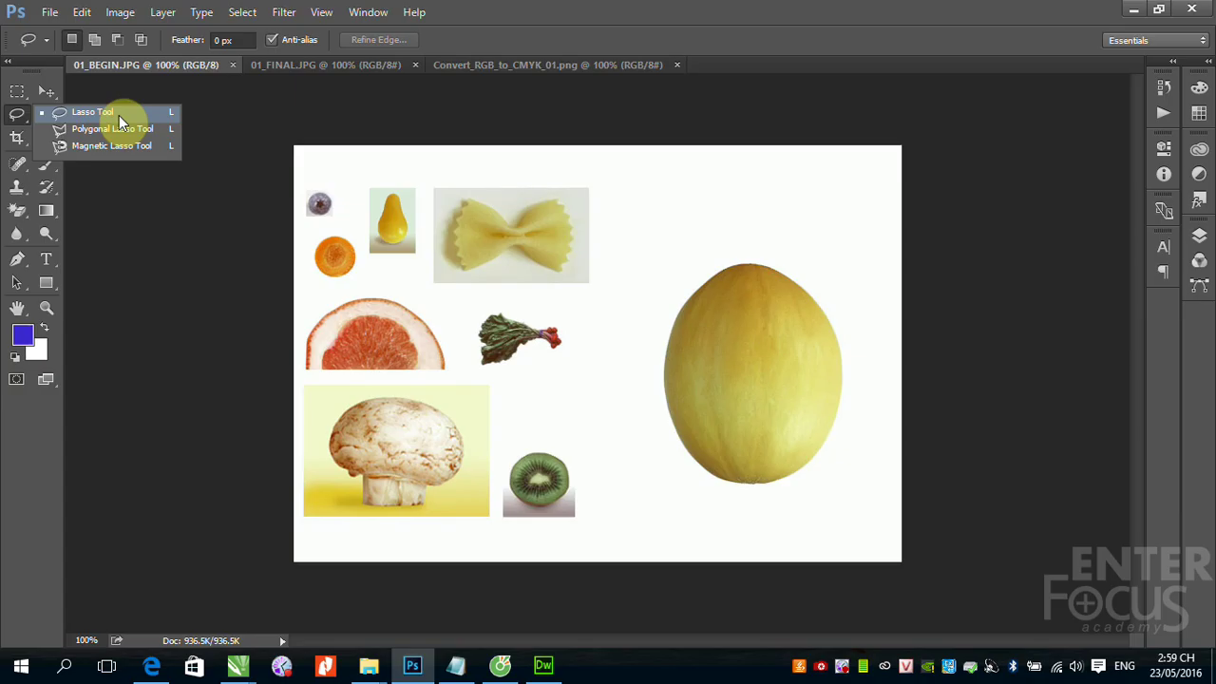
drag(119, 115, 116, 136)
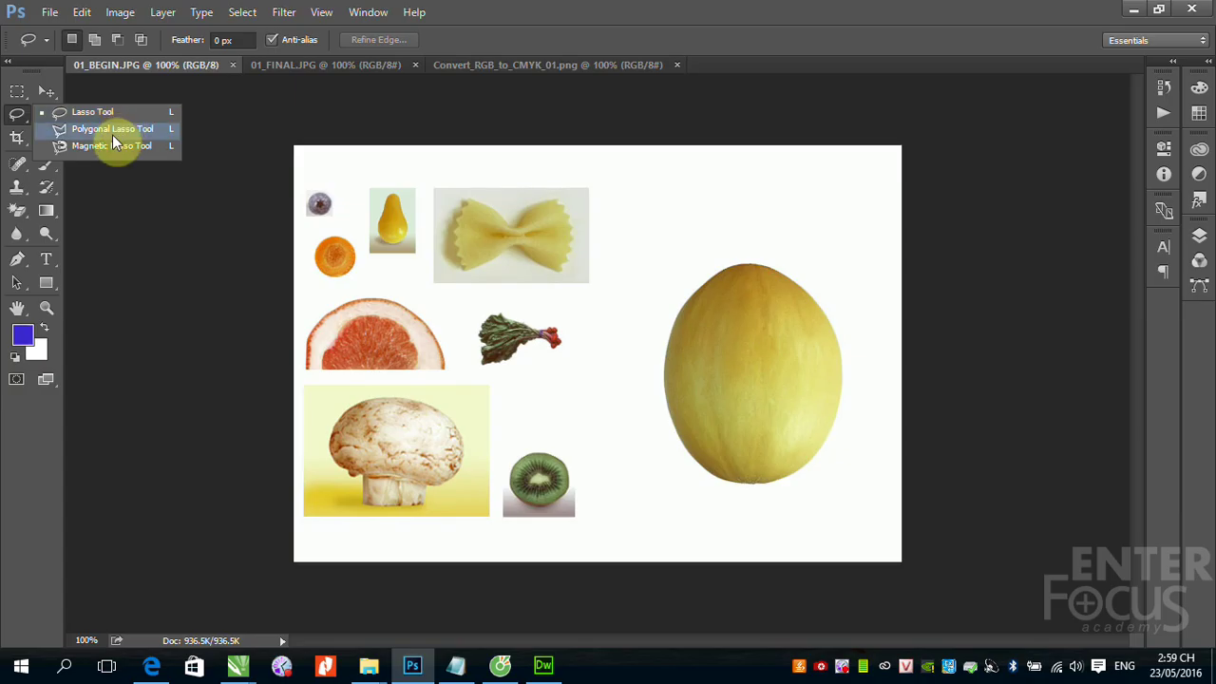
mouse_move(112, 136)
mouse_down()
mouse_move(108, 155)
mouse_move(177, 63)
mouse_up()
click(49, 121)
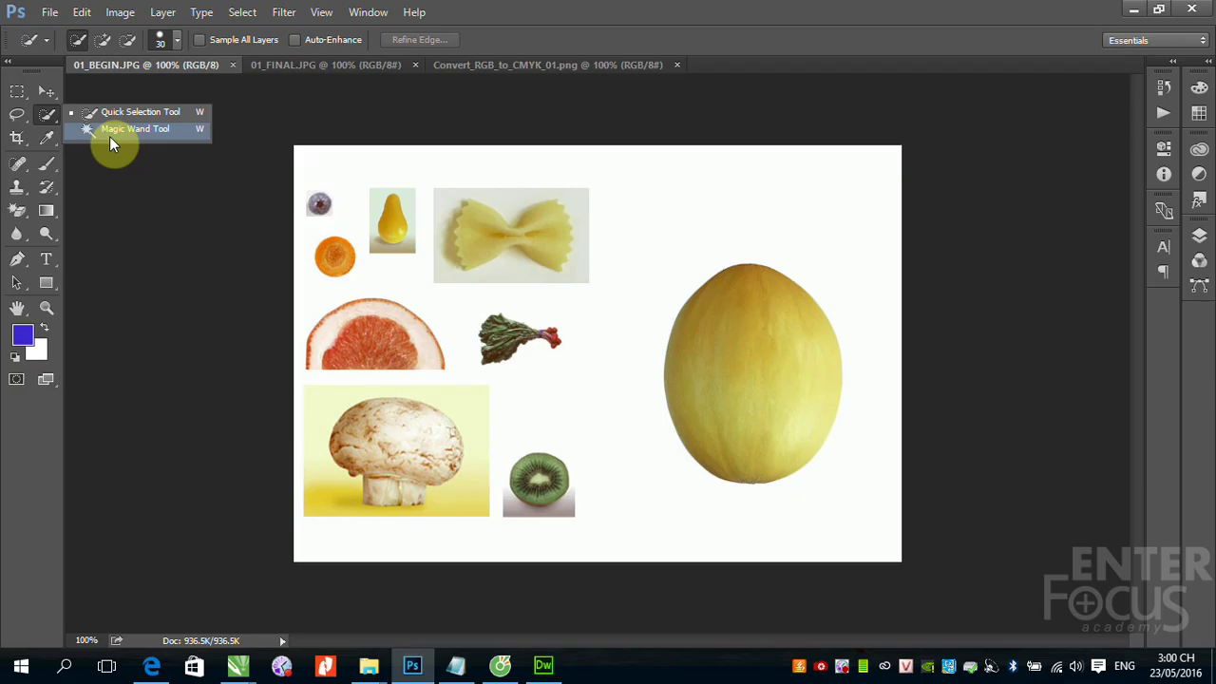
click(17, 93)
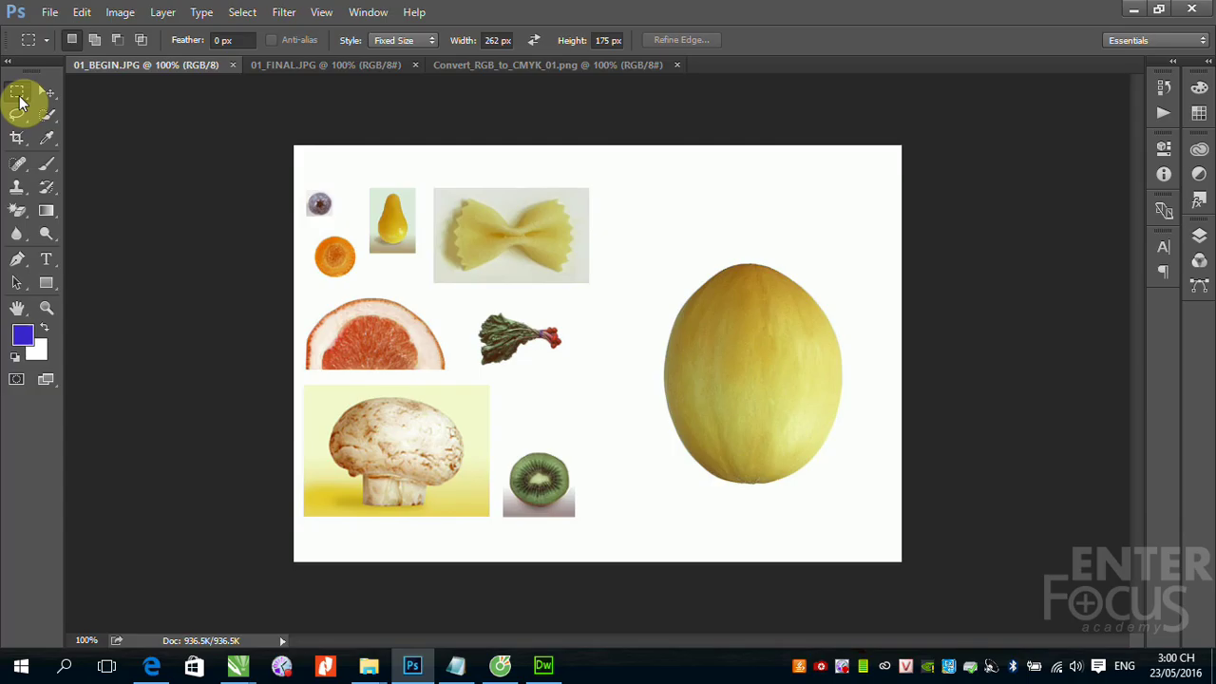
Set marquee Style to Normal, zoom in, and select a 51 × 36 px area on the melon's top
mouse_move(608, 196)
mouse_down()
mouse_move(655, 228)
mouse_move(628, 217)
mouse_up()
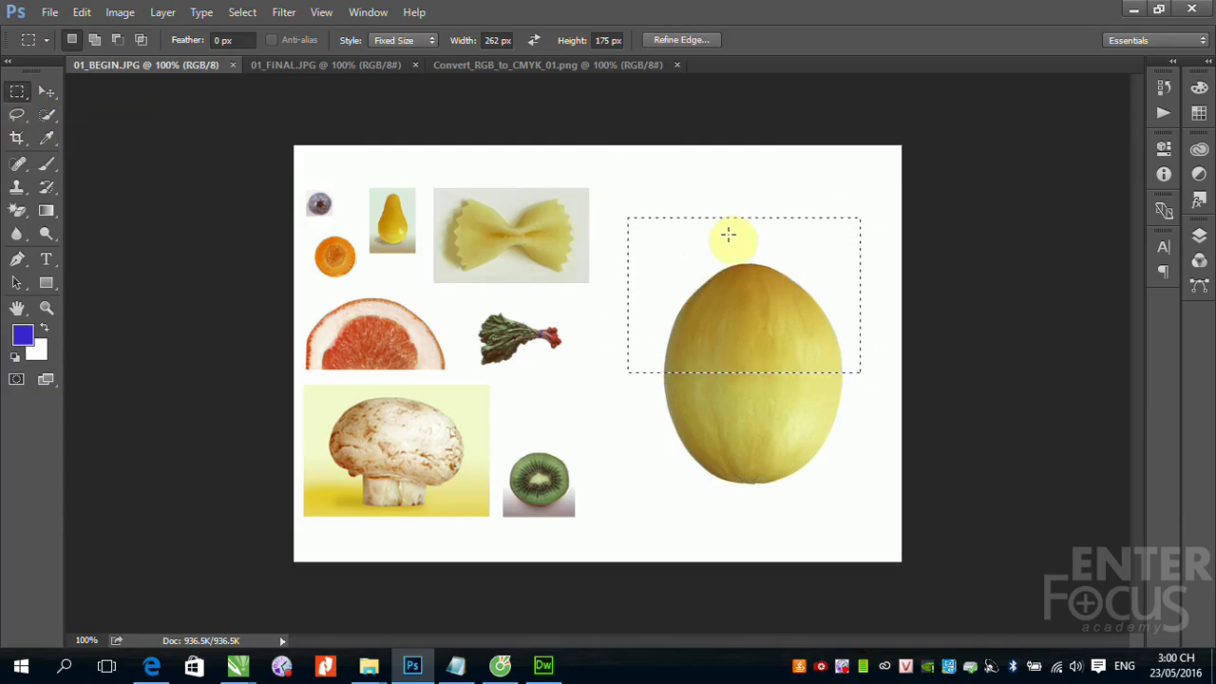
click(433, 40)
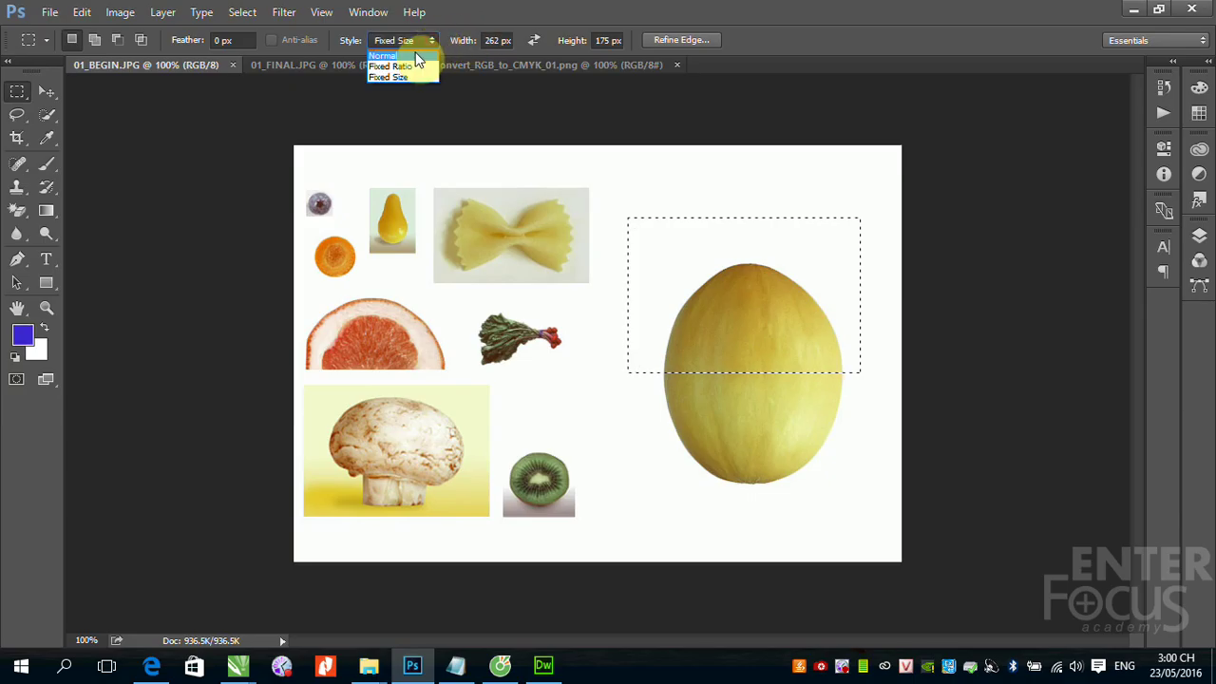
click(404, 55)
drag(600, 202, 820, 284)
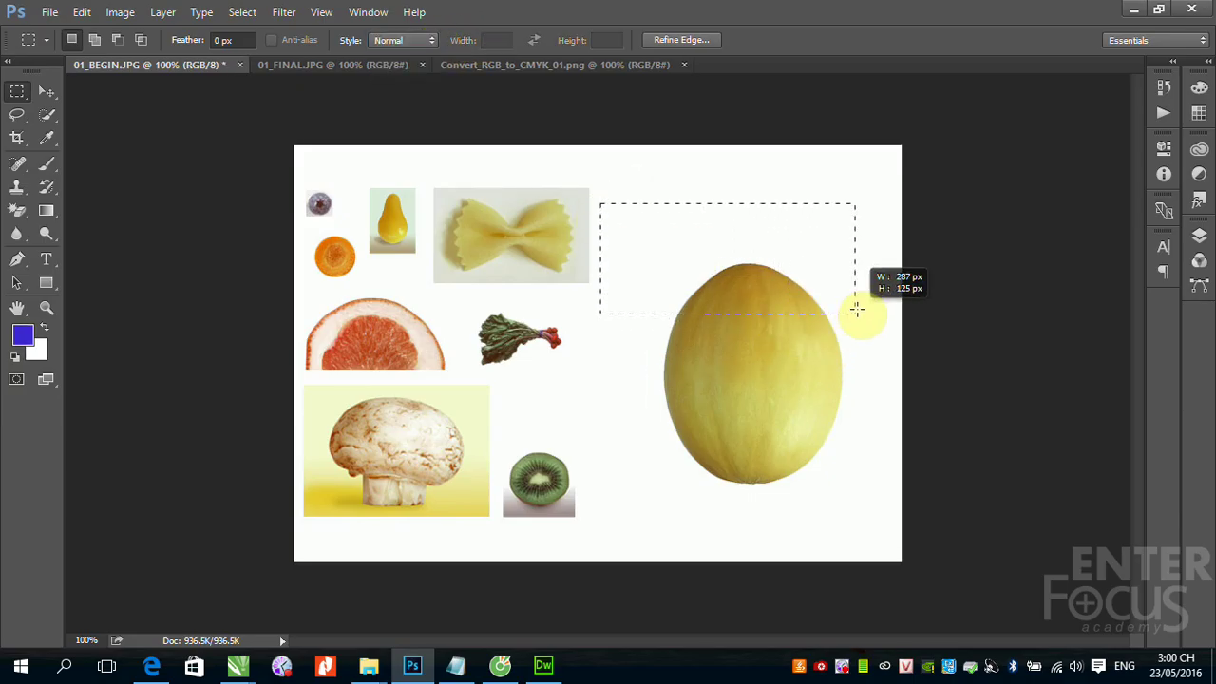
drag(674, 242, 728, 339)
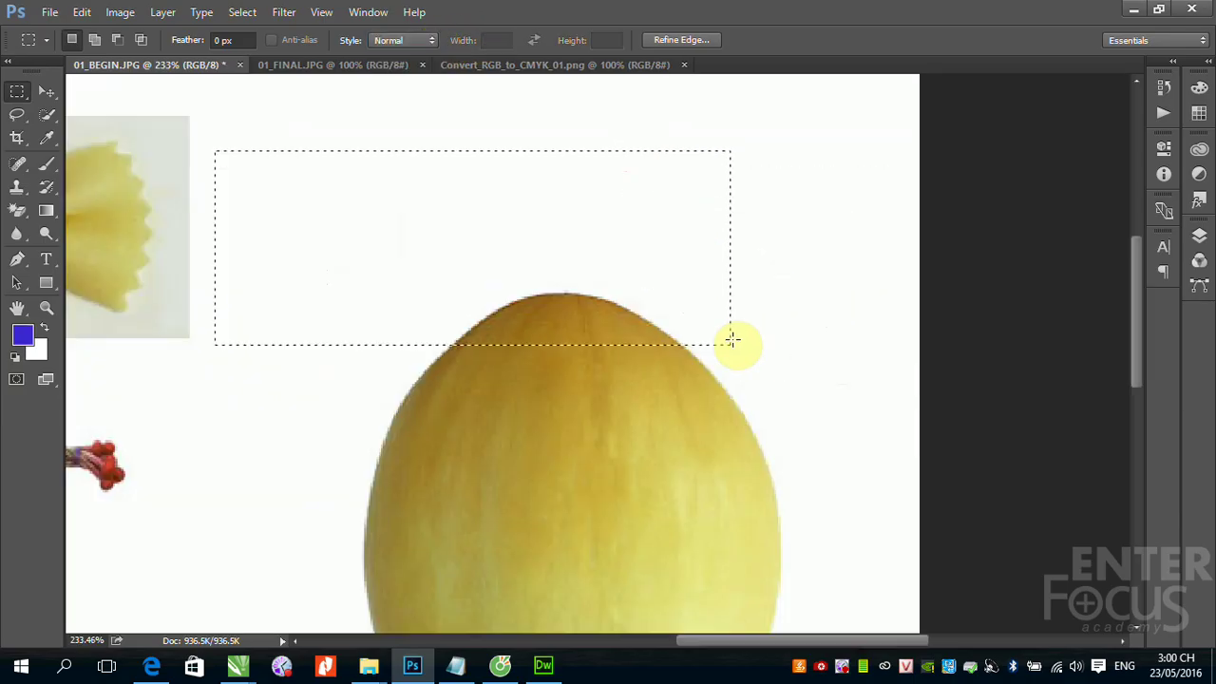
drag(523, 270, 630, 345)
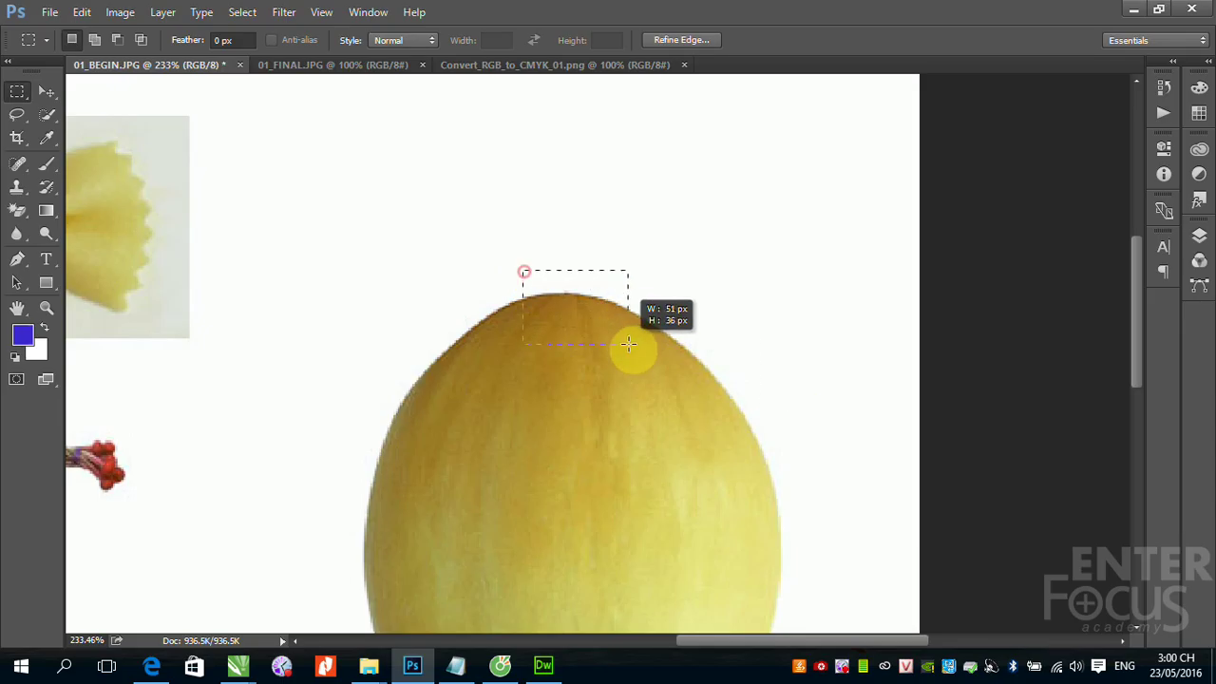
Adjust the zoom, then drag the selection down from the melon's tip onto its upper body
scroll(595, 325, up, 5)
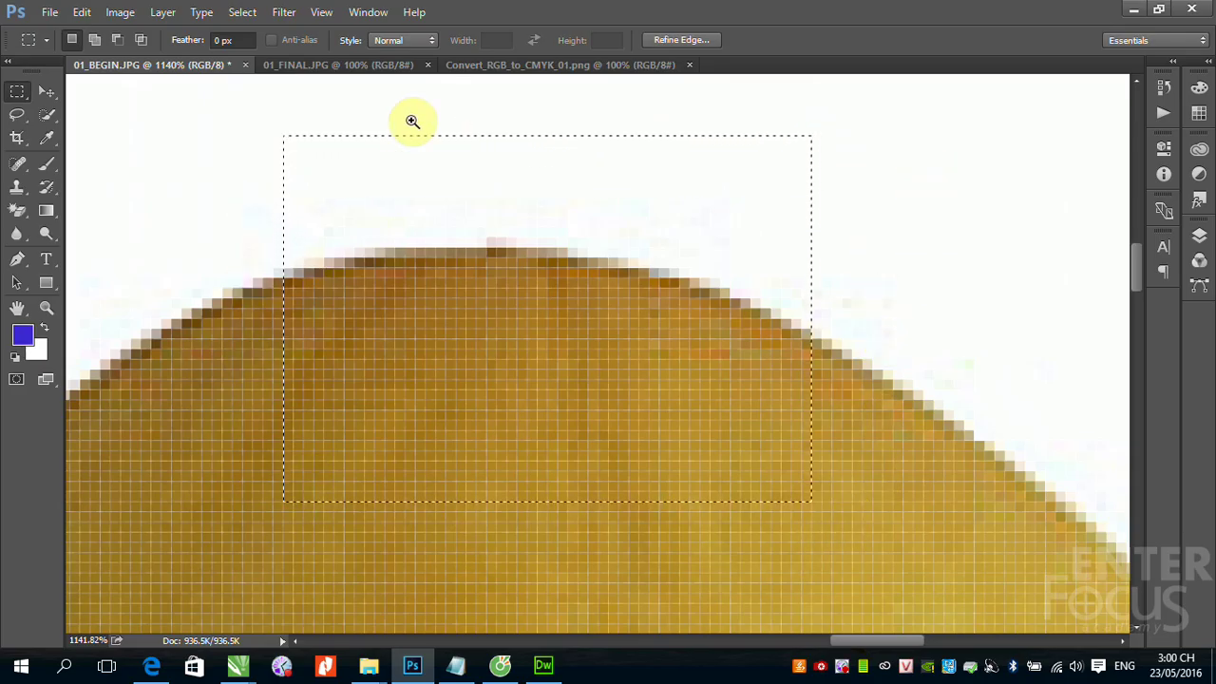
scroll(390, 192, up, 5)
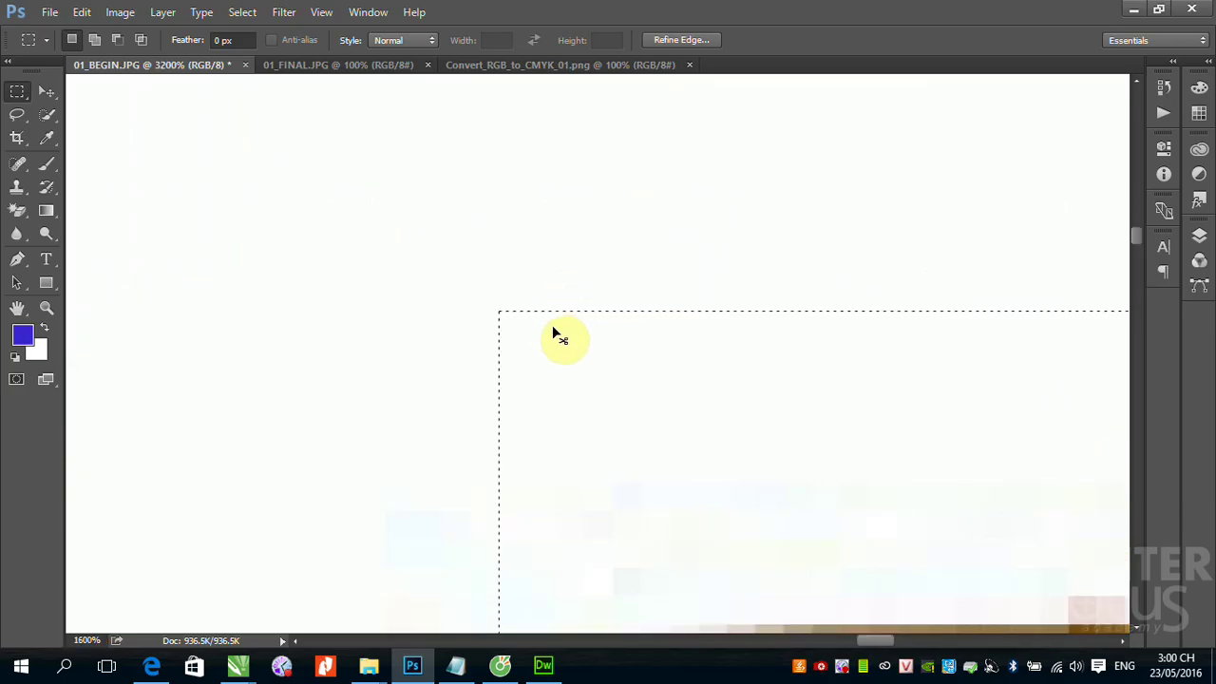
key(ctrl+minus)
key(ctrl+minus)
key(ctrl+minus)
key(ctrl+minus)
key(ctrl+minus)
key(ctrl+minus)
key(ctrl+minus)
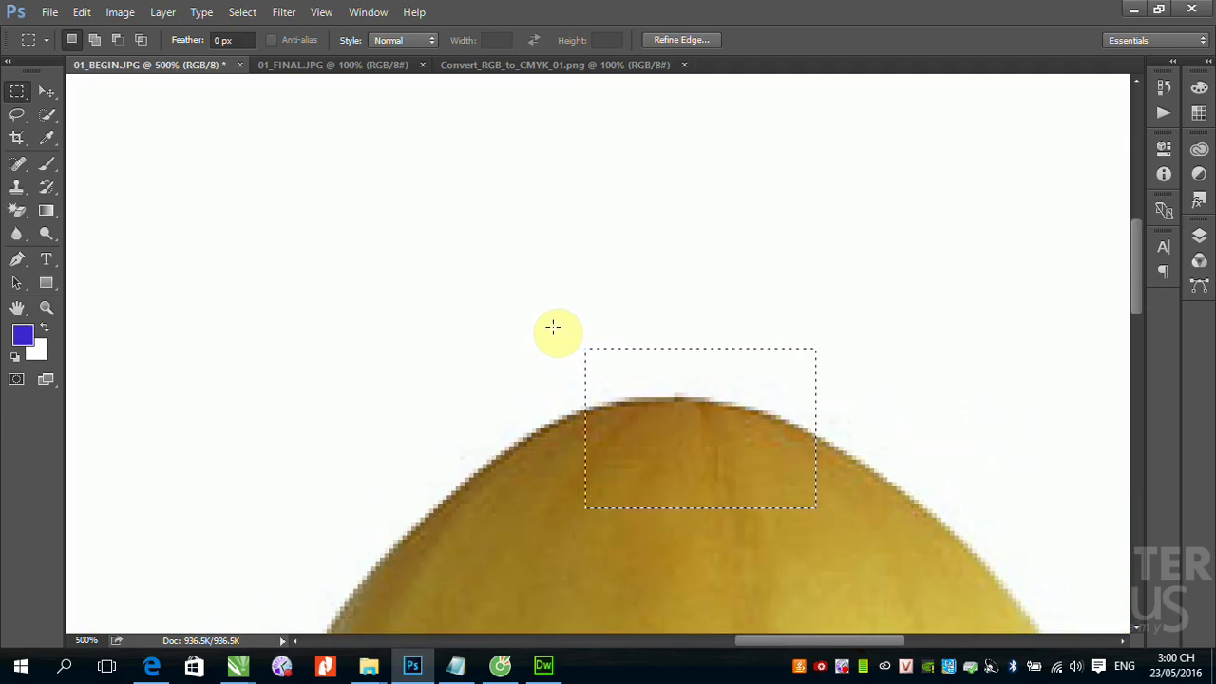
drag(690, 415, 435, 263)
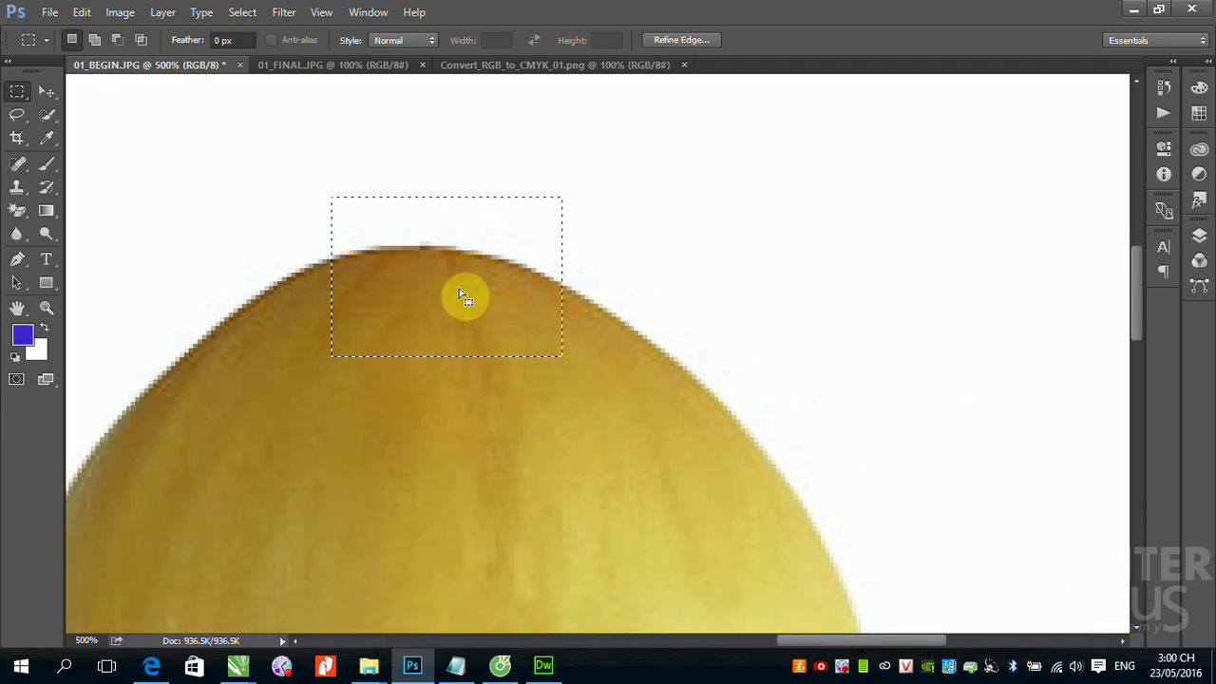
drag(470, 288, 430, 438)
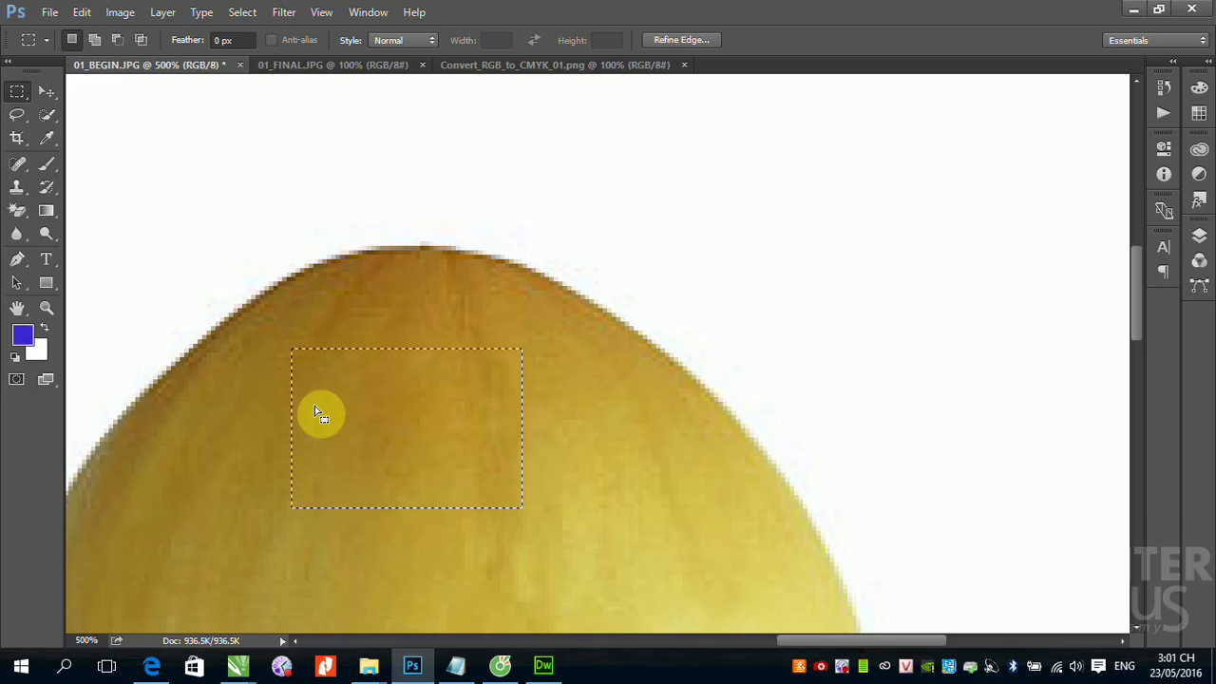
Fill the rectangular selection near the melon's top with solid green using Edit > Fill
click(81, 12)
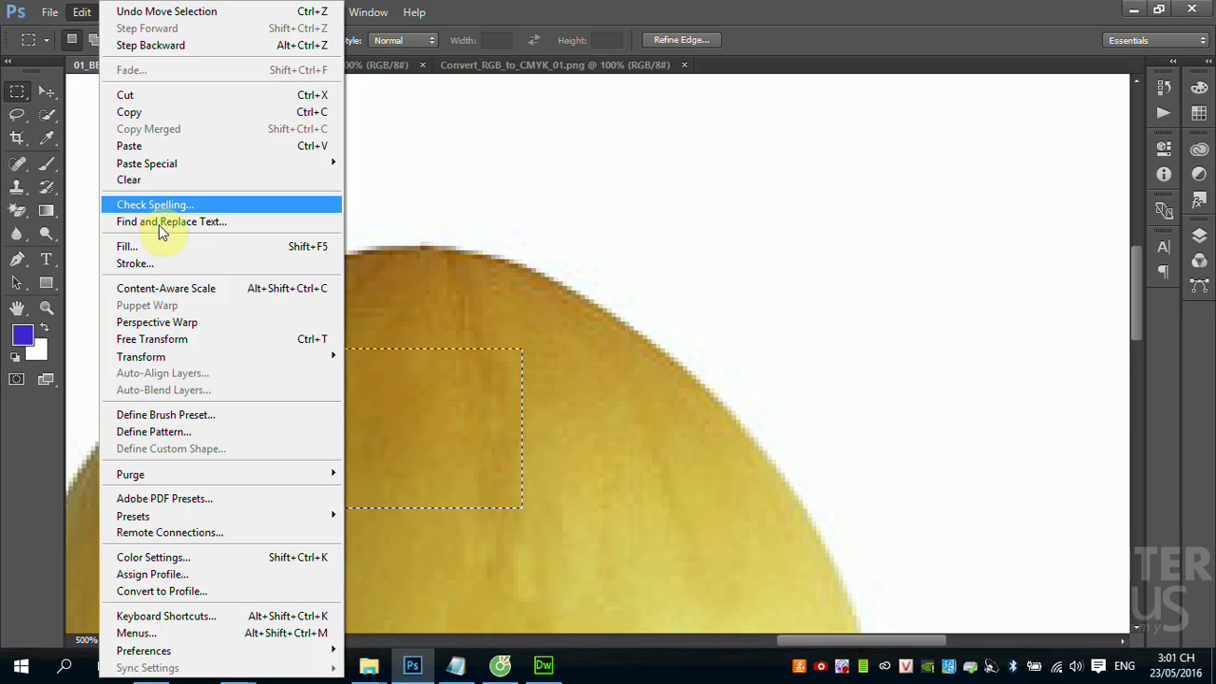
click(142, 246)
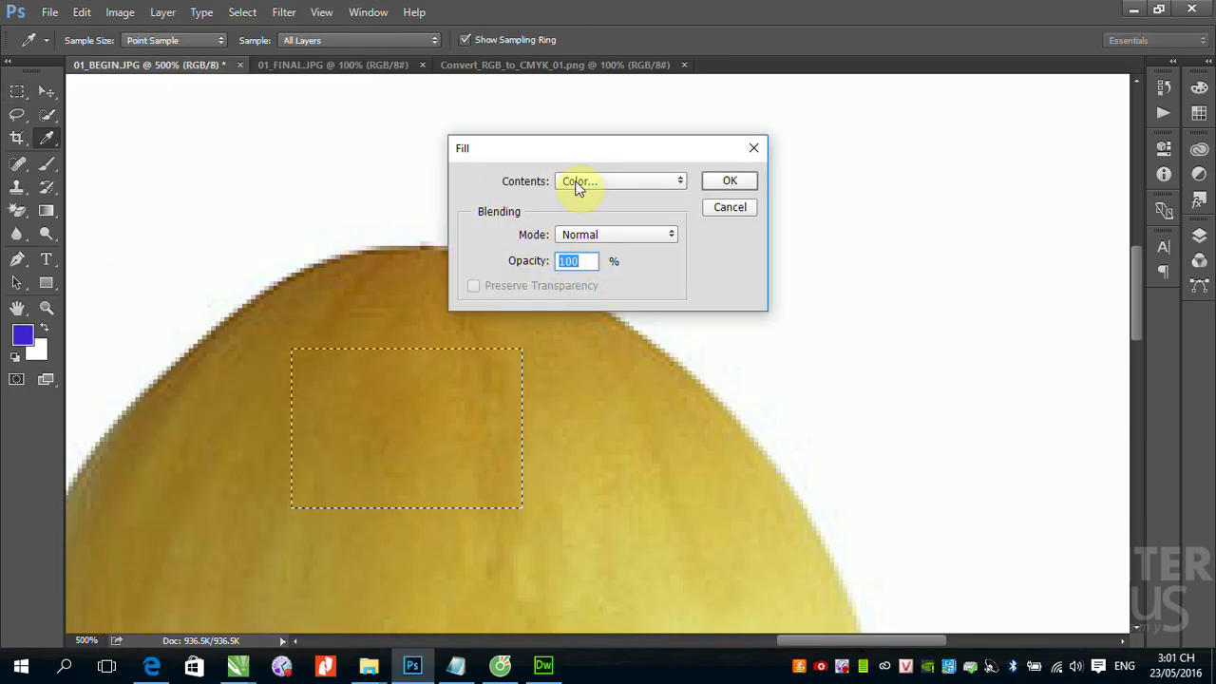
click(724, 186)
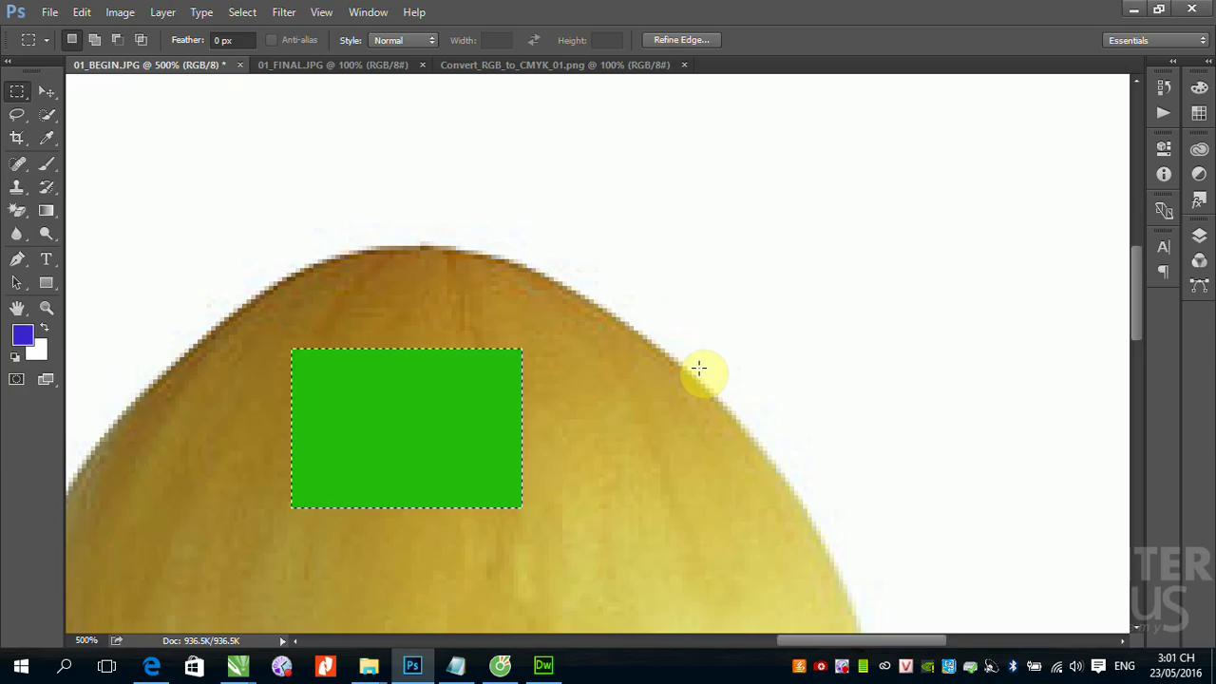
Zoom to 100% and undo the green fill, keeping the selection in place
key(ctrl+1)
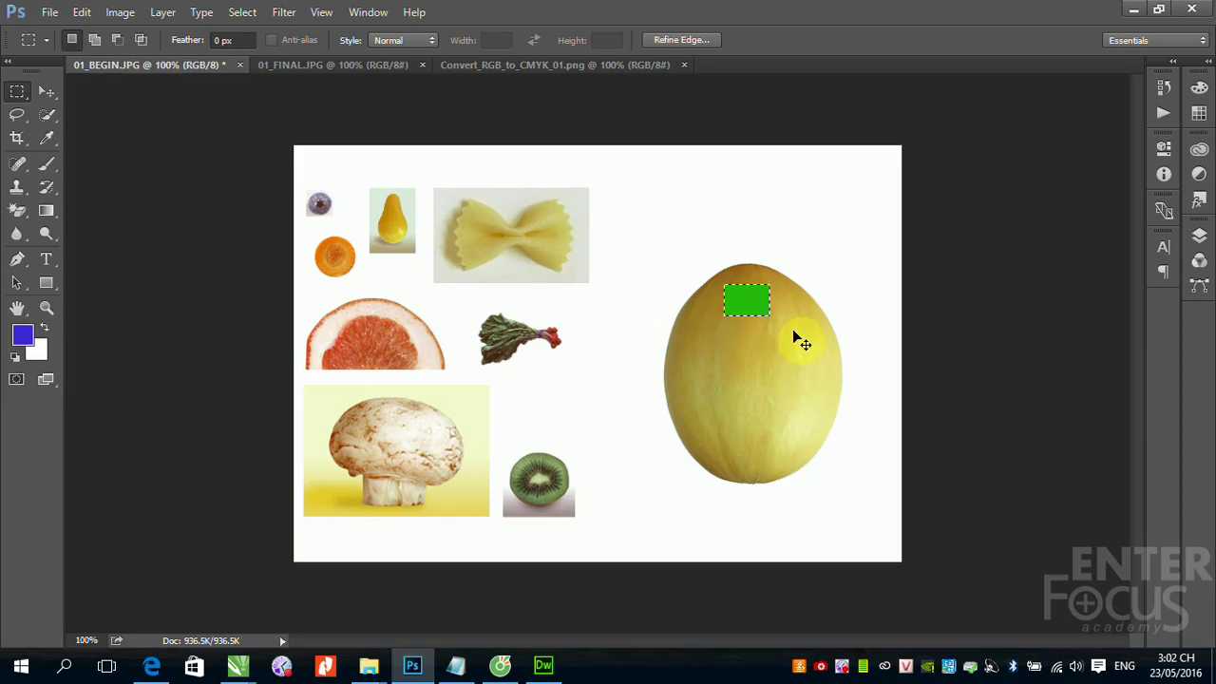
key(ctrl+z)
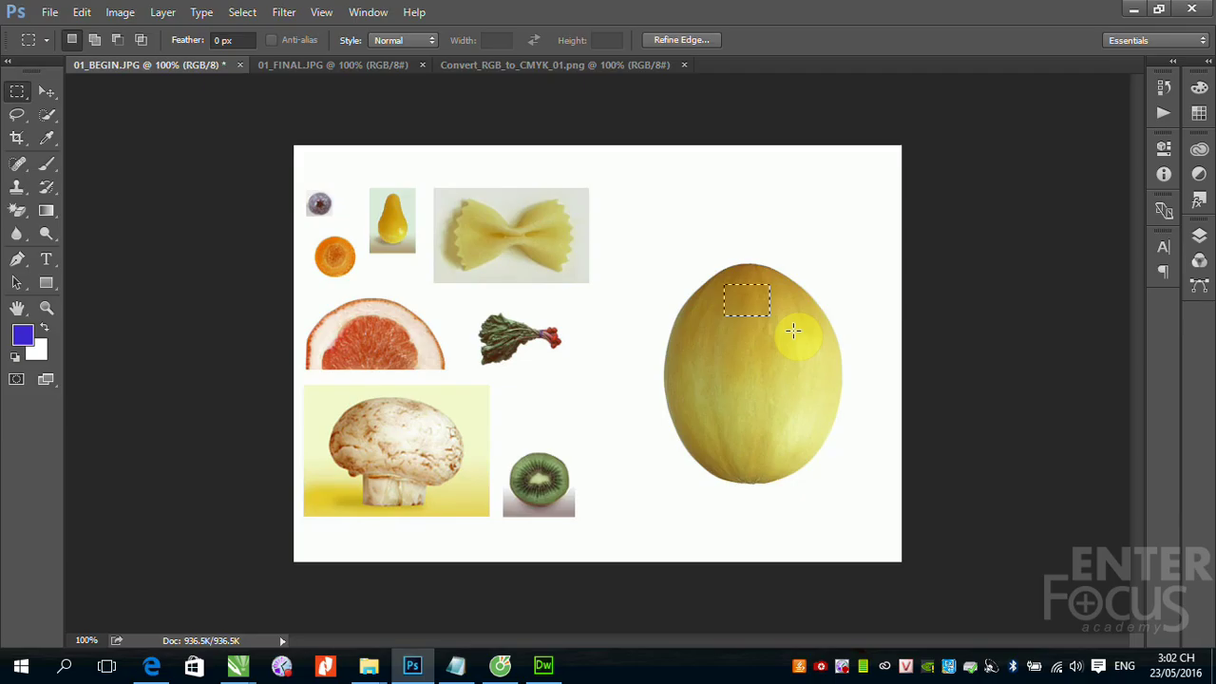
Draw a small rectangular selection at the melon's top and move it around the canvas
click(720, 184)
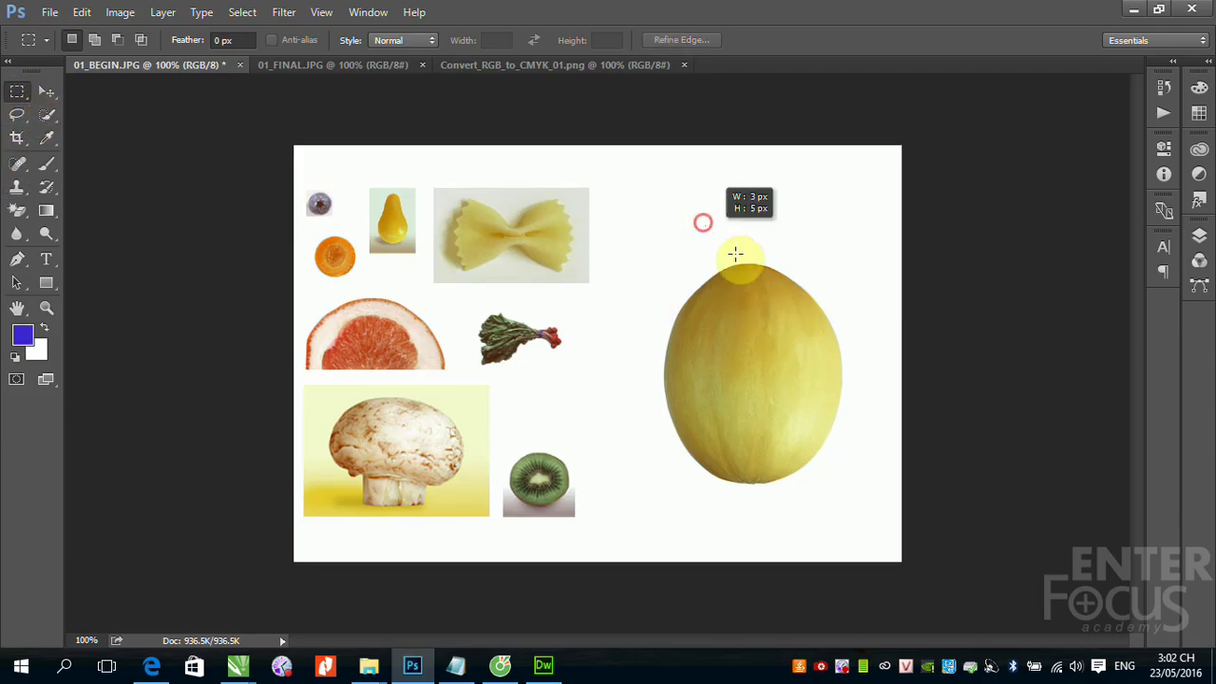
drag(703, 224, 774, 281)
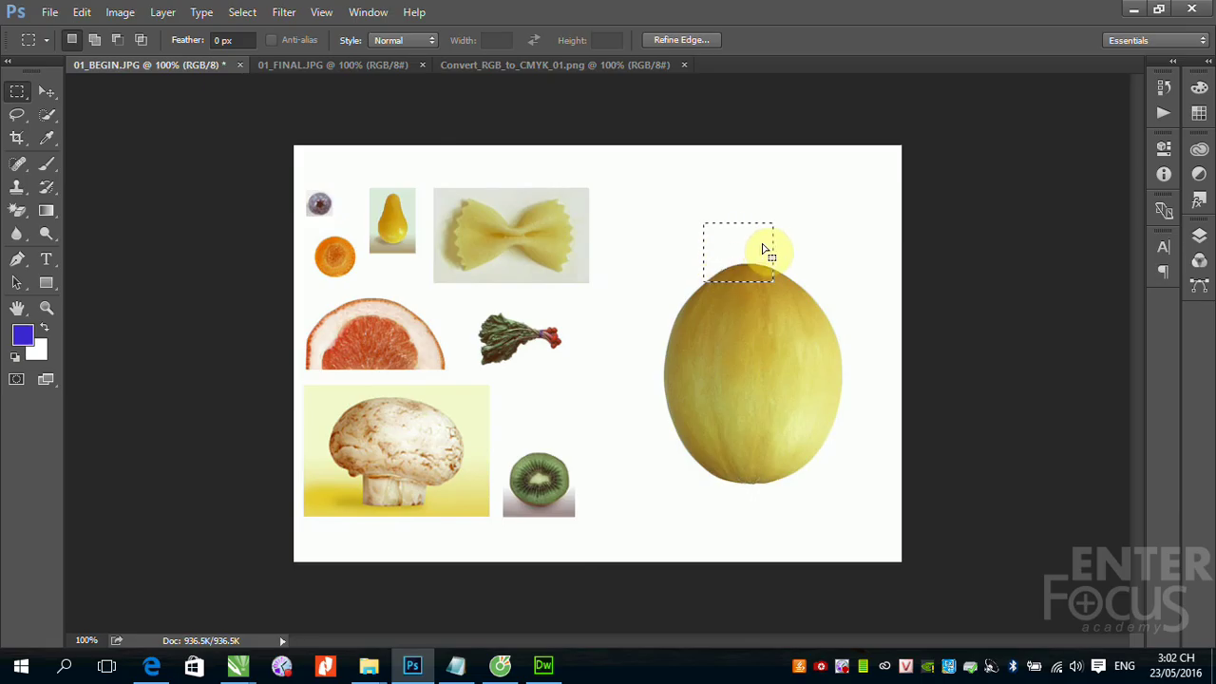
mouse_move(763, 250)
mouse_down()
mouse_move(734, 184)
mouse_move(746, 190)
mouse_up()
click(17, 92)
mouse_move(730, 187)
mouse_down()
mouse_move(599, 422)
mouse_move(806, 227)
mouse_up()
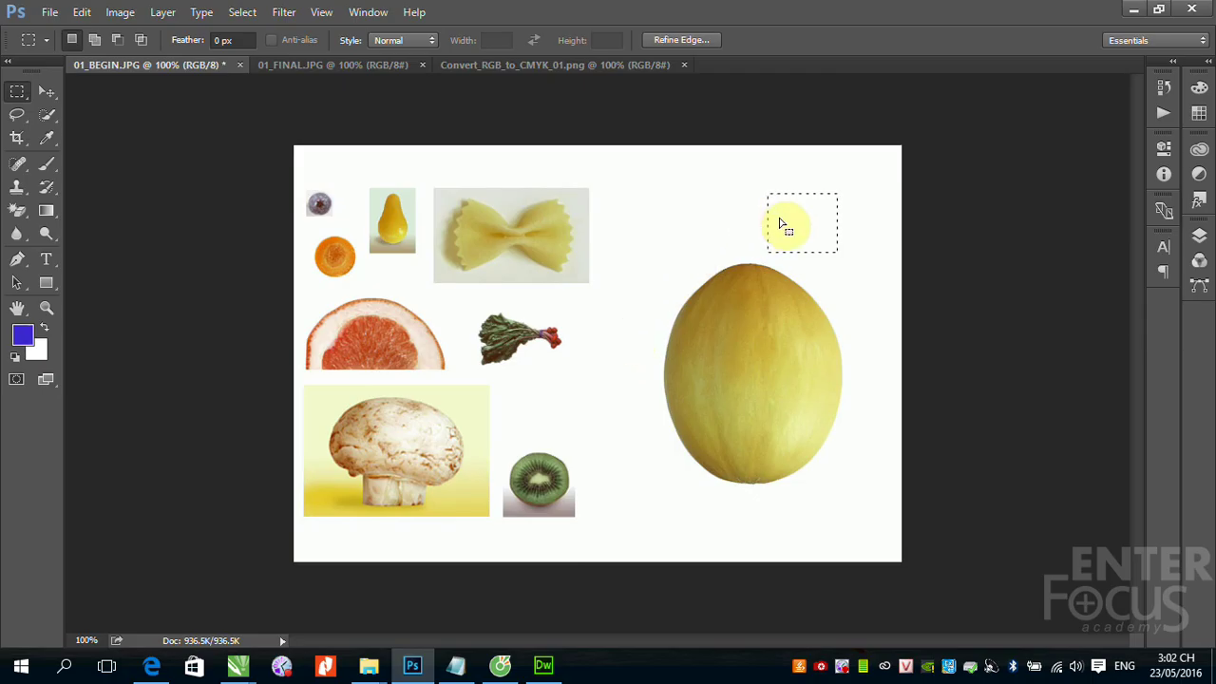
Move the selection beside the melon, deselect, and redraw one over the melon's top right
drag(780, 225, 683, 232)
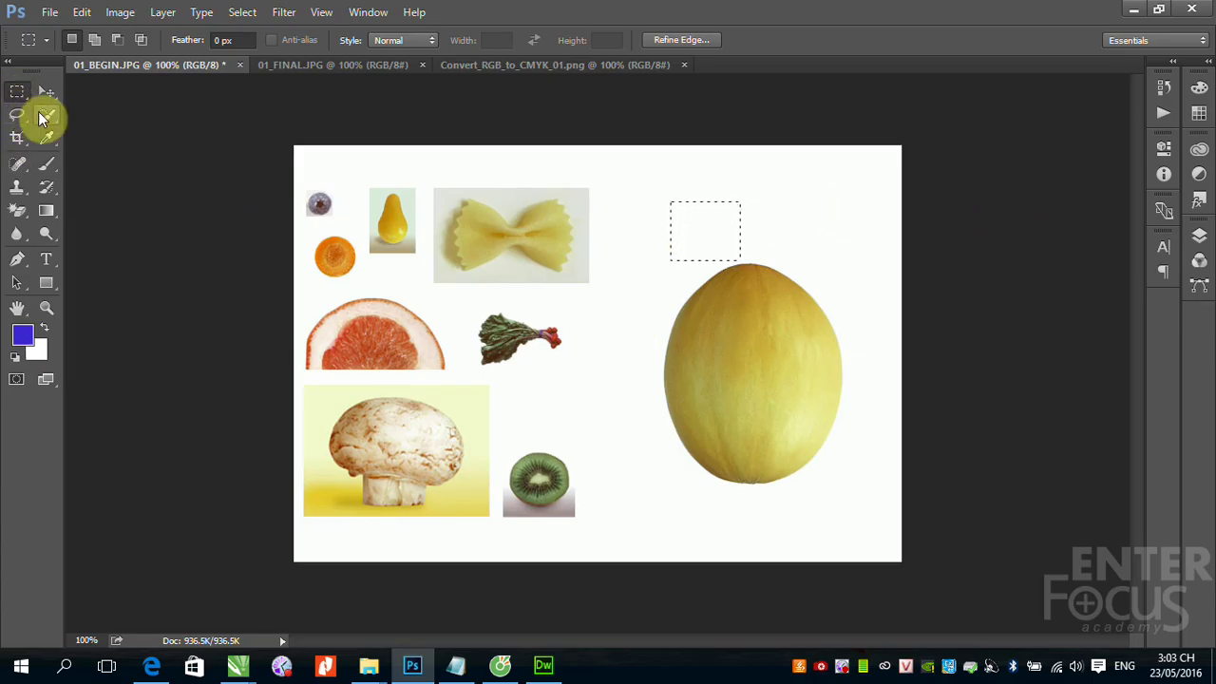
click(784, 201)
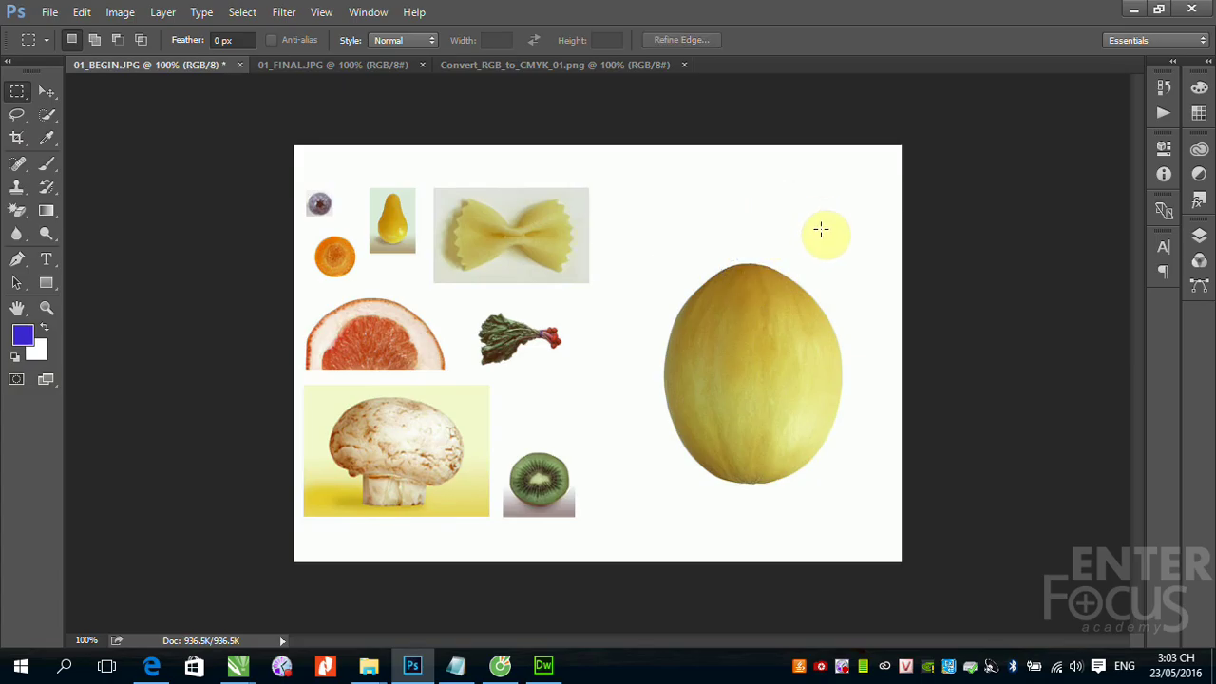
drag(627, 195, 708, 276)
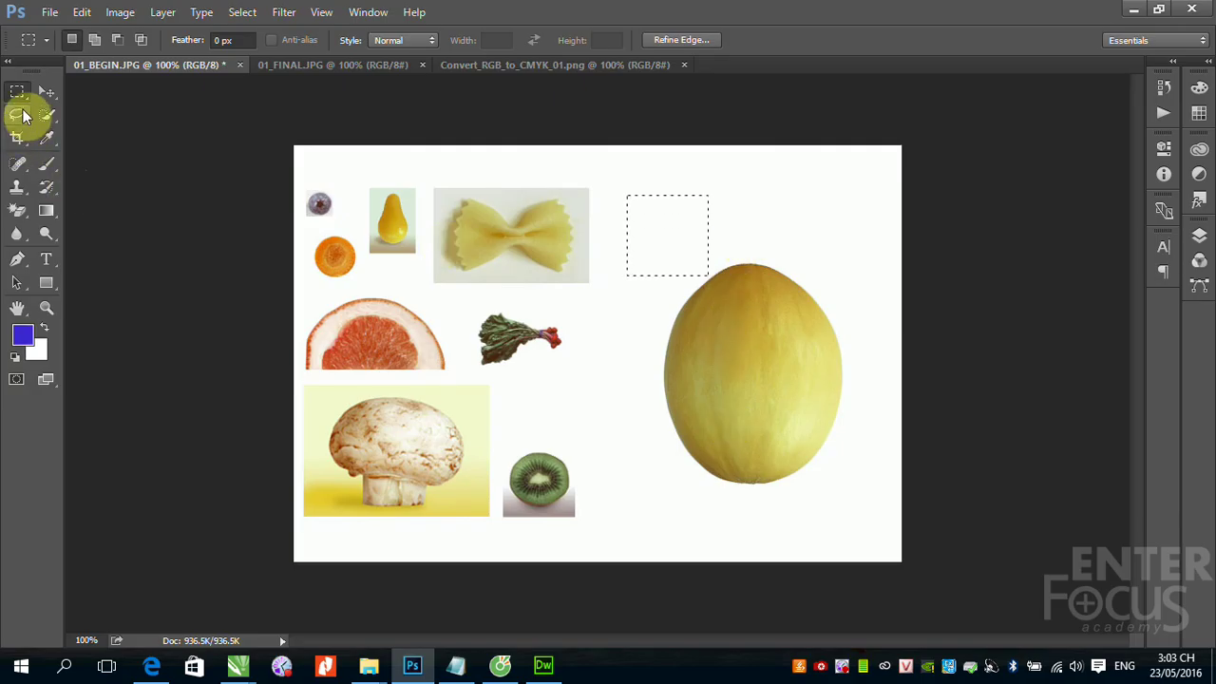
drag(736, 244, 839, 330)
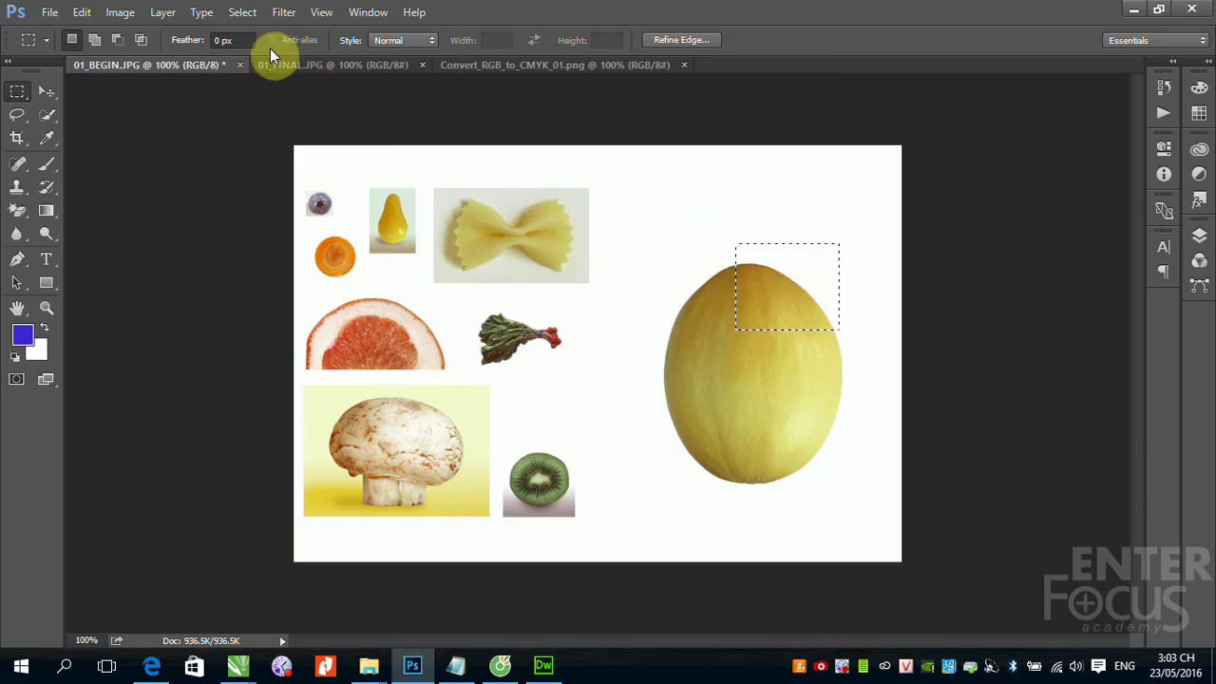
Deselect via Select > Deselect and show the marquee flyout with elliptical, single row and single column
click(242, 12)
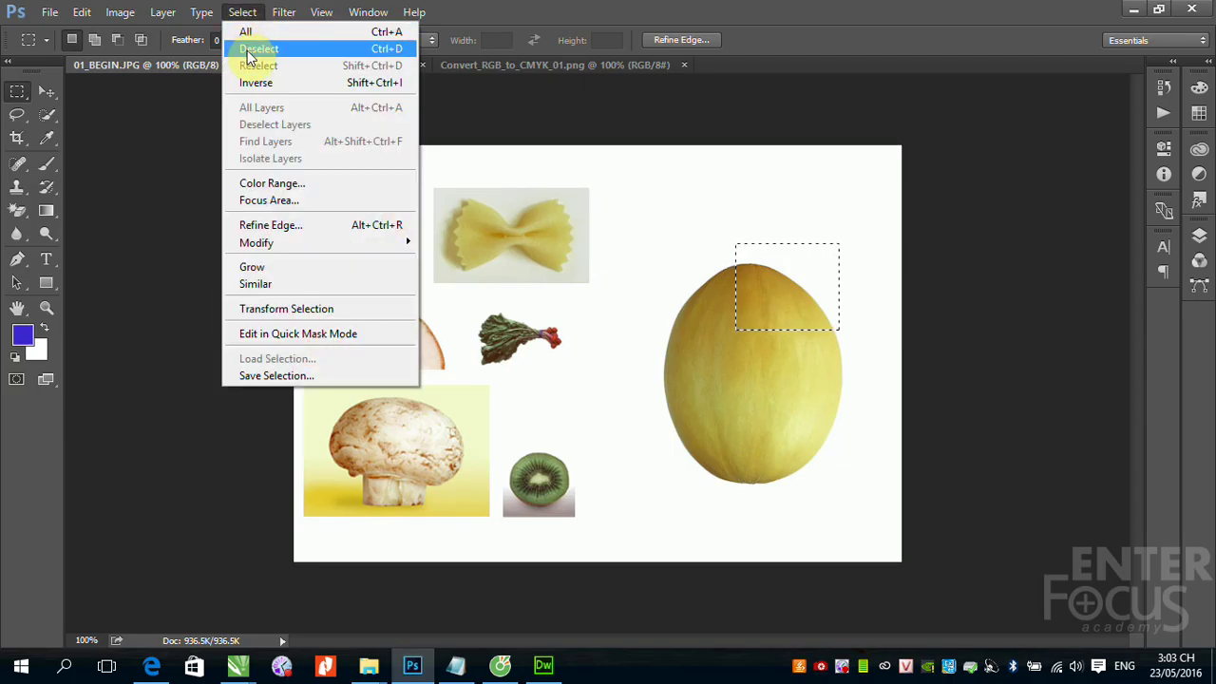
click(386, 55)
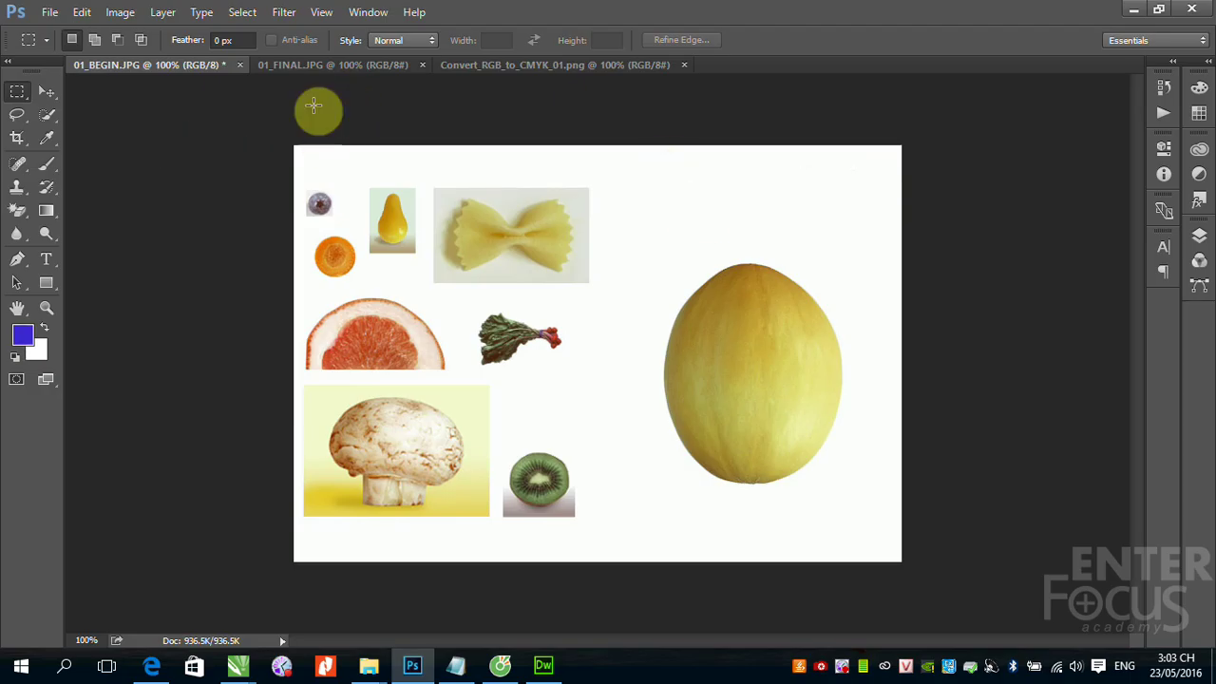
click(247, 12)
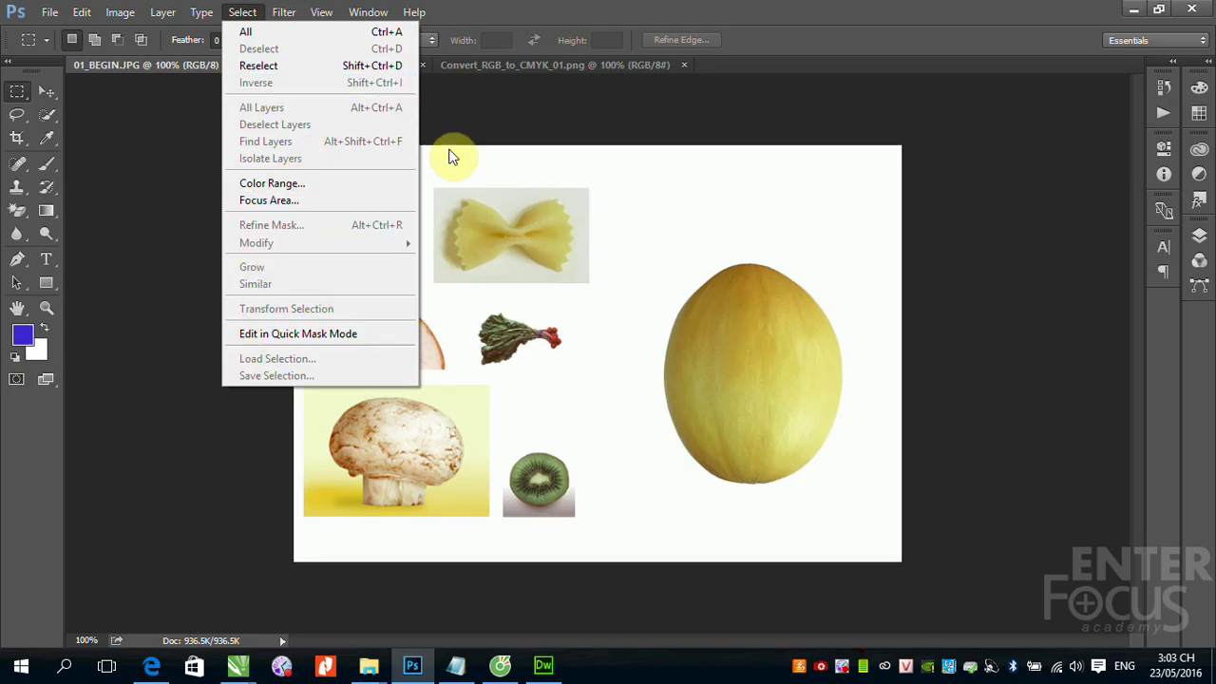
click(483, 14)
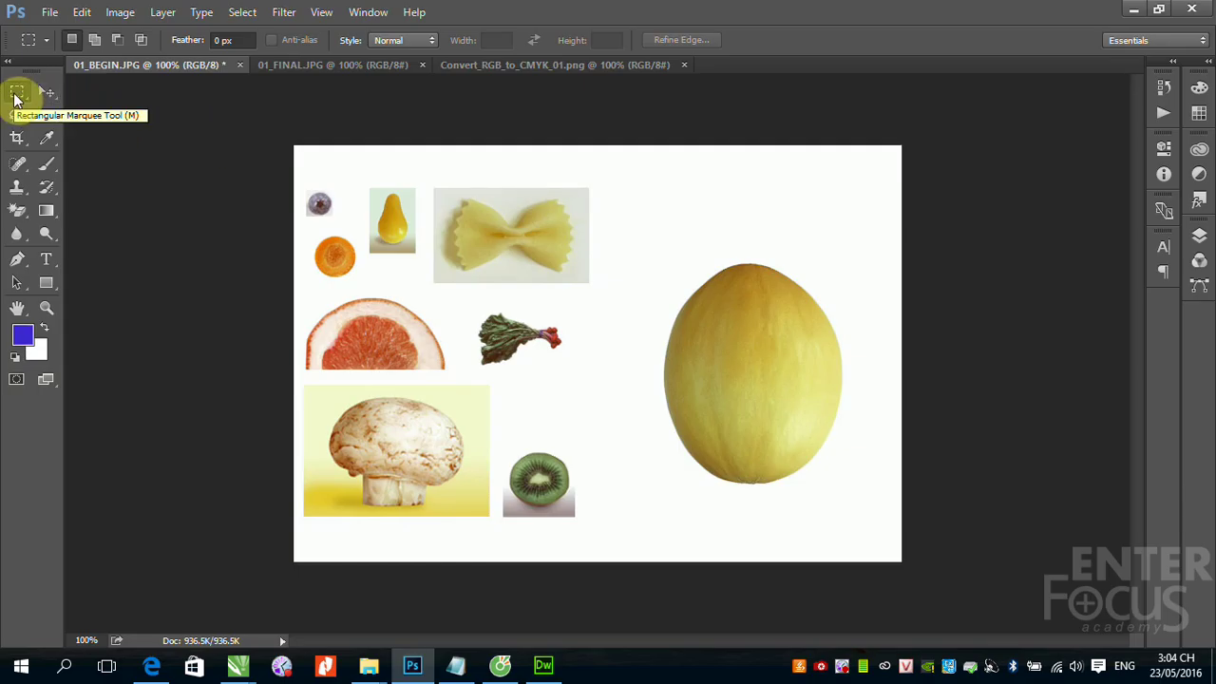
click(16, 93)
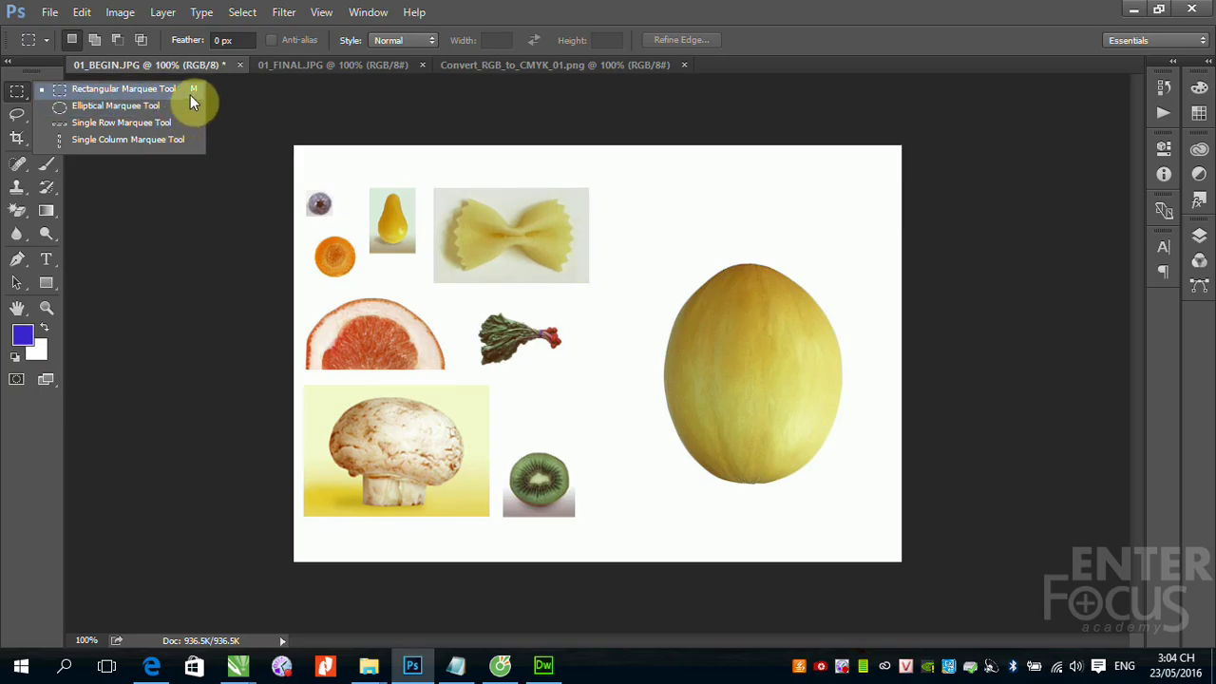
click(794, 27)
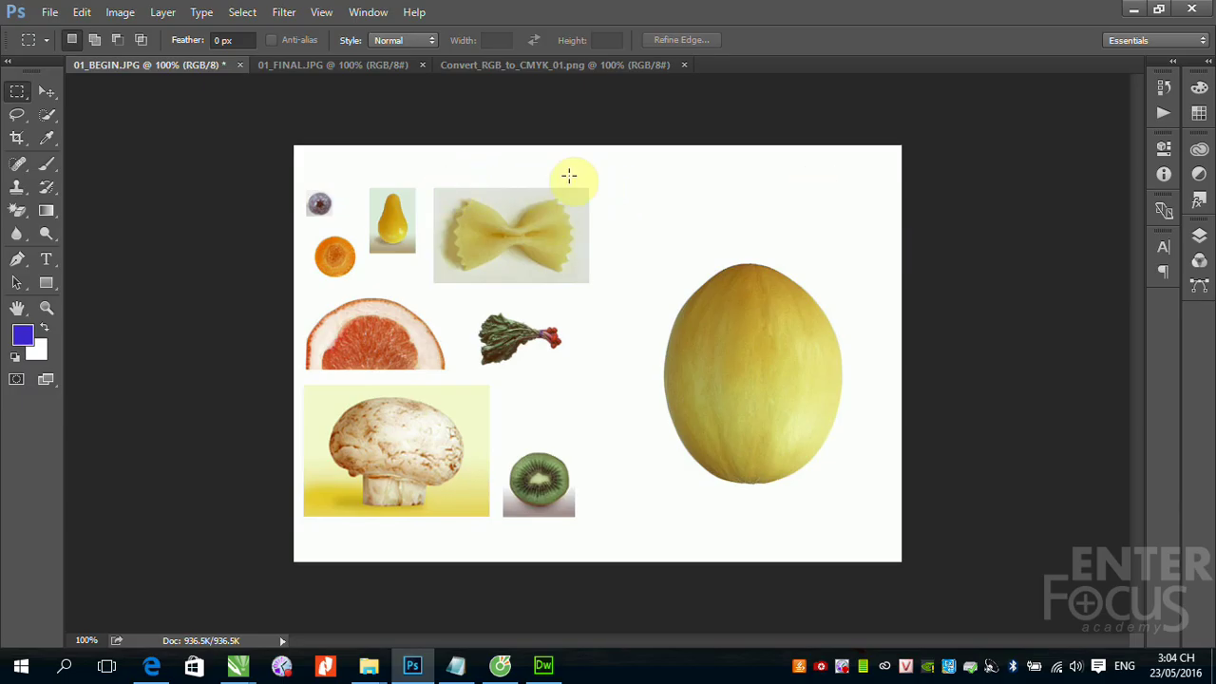
drag(625, 191, 863, 271)
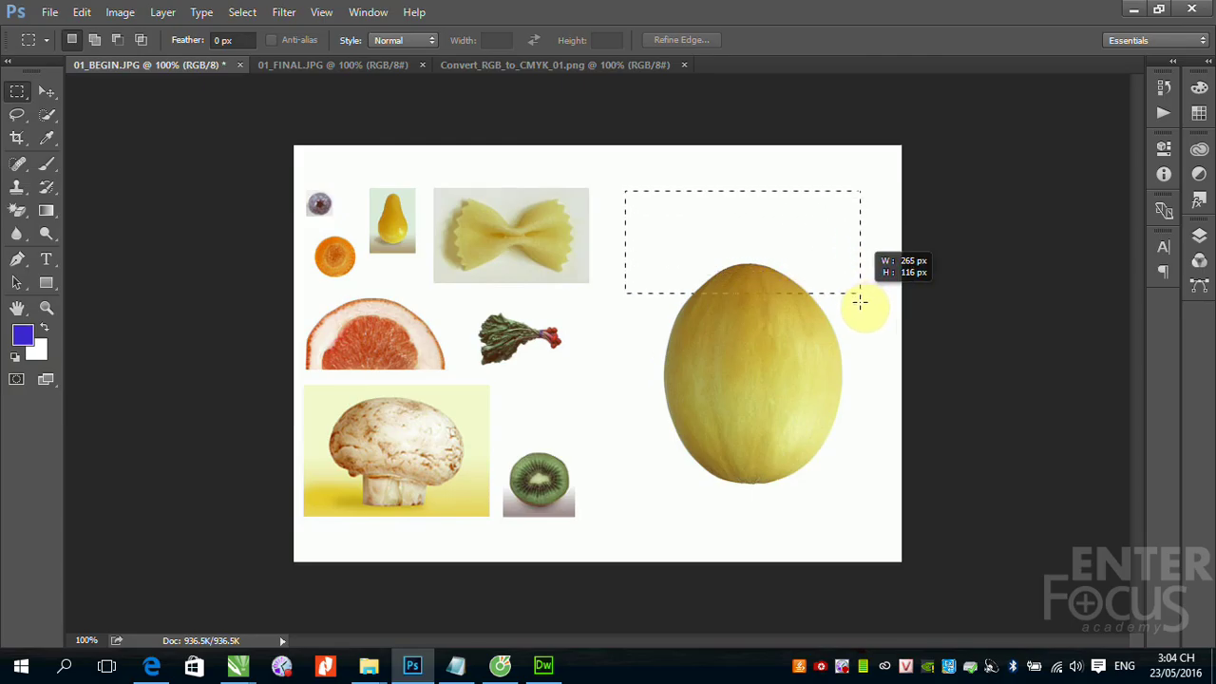
mouse_move(863, 271)
mouse_down()
mouse_move(861, 322)
mouse_move(858, 277)
mouse_move(728, 272)
mouse_move(668, 307)
mouse_move(830, 376)
mouse_move(855, 371)
mouse_move(856, 348)
mouse_up()
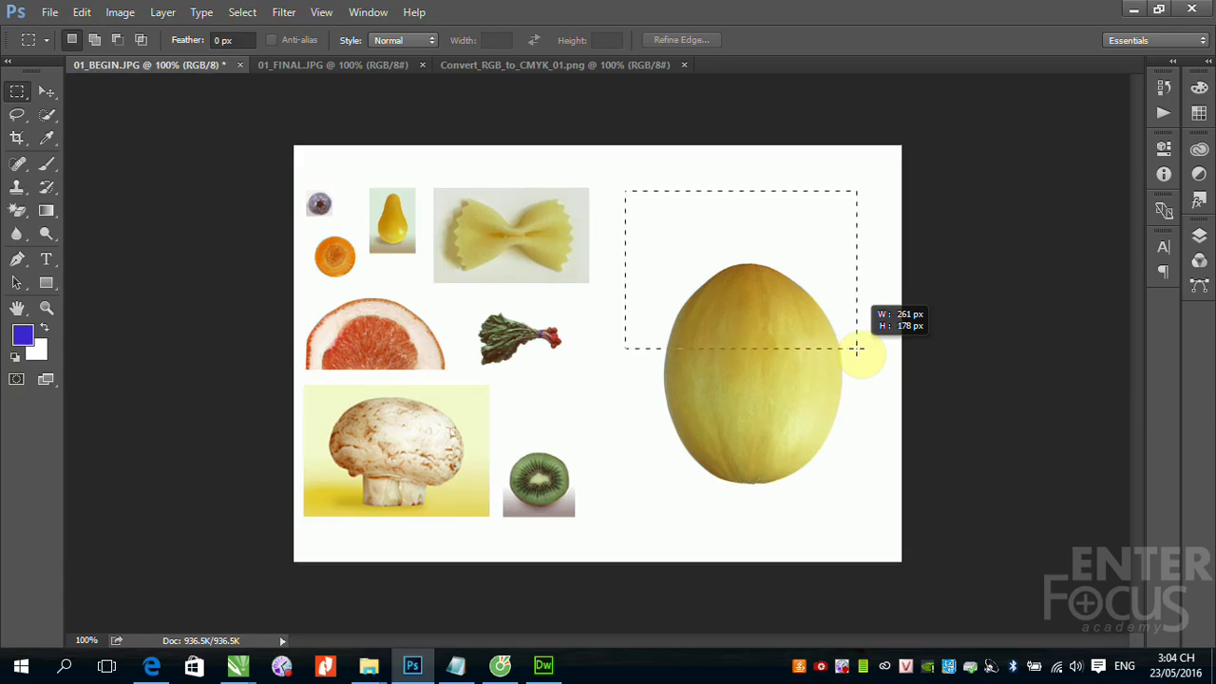
drag(856, 348, 856, 348)
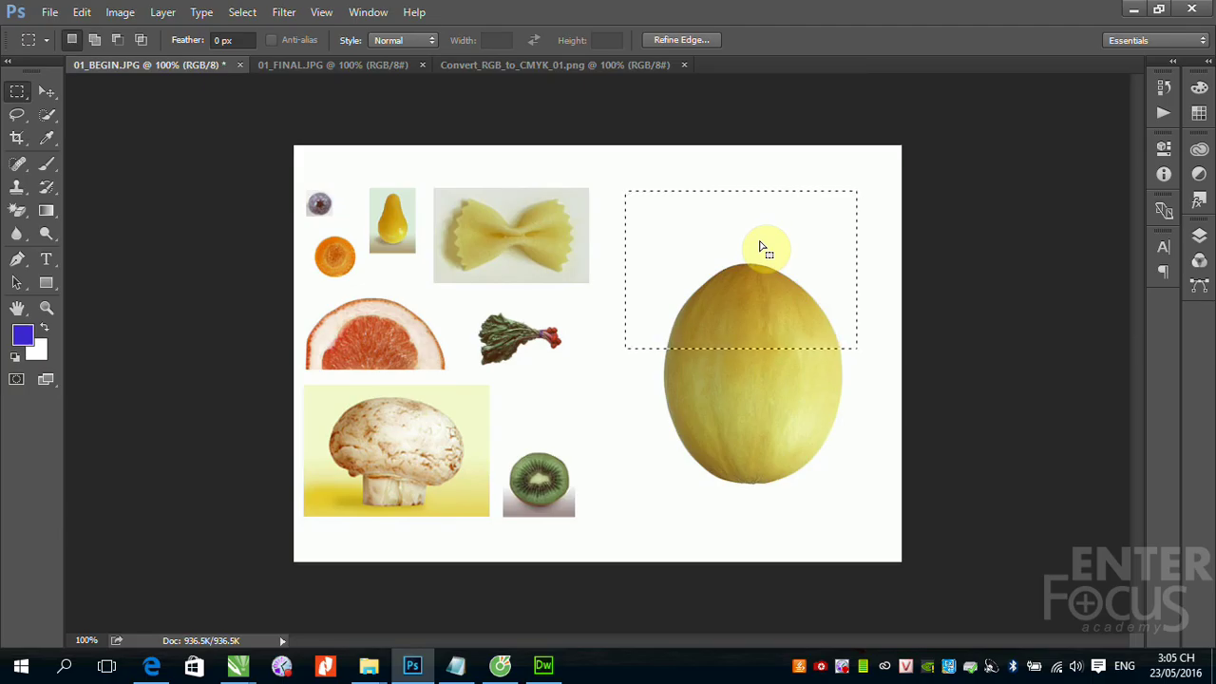
click(621, 177)
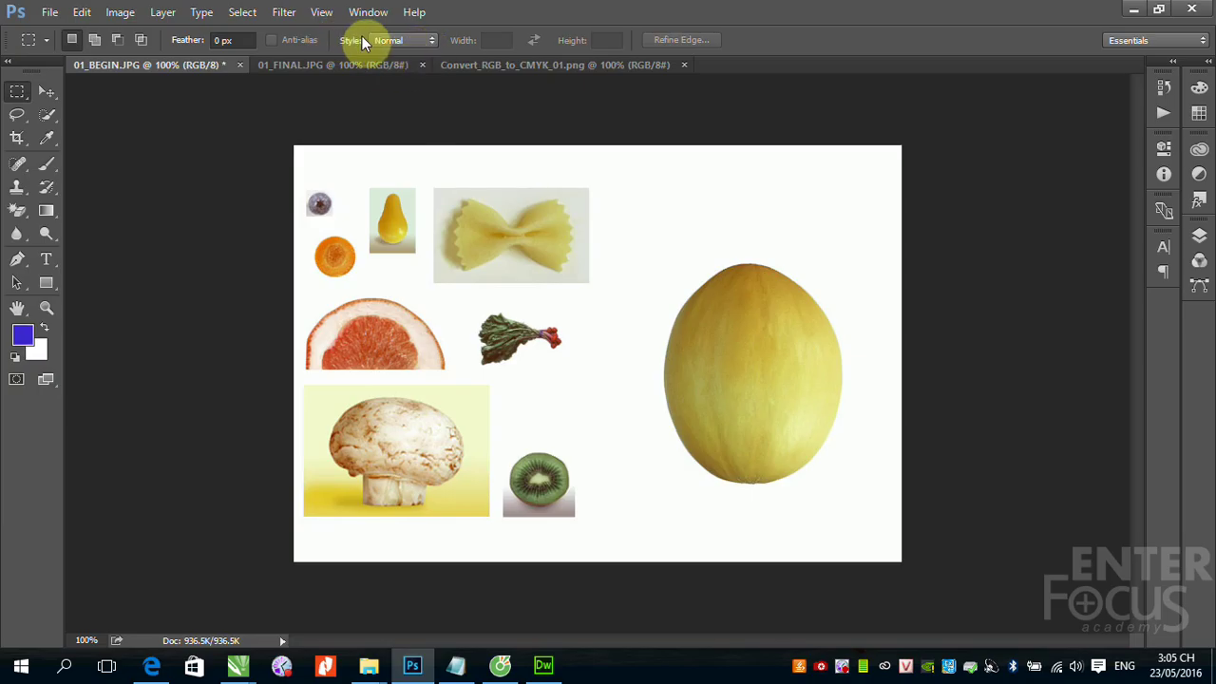
Keep Style on Normal and drag a tall rectangle enclosing most of the melon
click(432, 41)
click(410, 56)
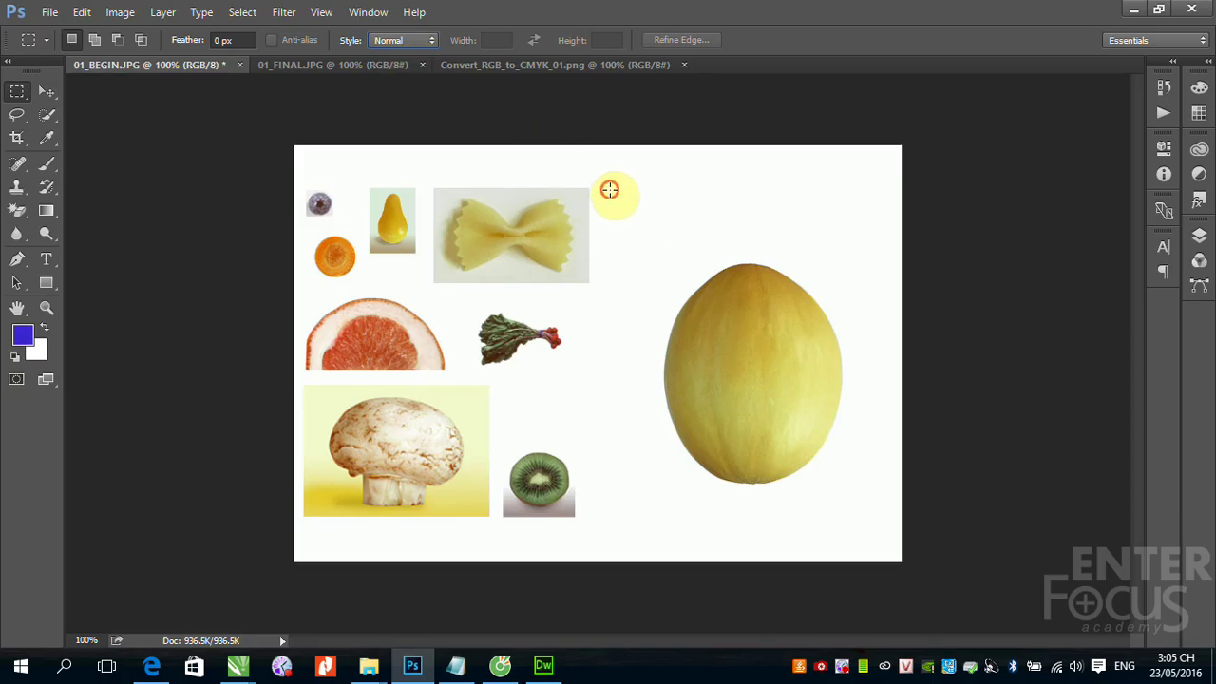
mouse_move(610, 189)
mouse_down()
mouse_move(706, 314)
mouse_move(648, 319)
mouse_up()
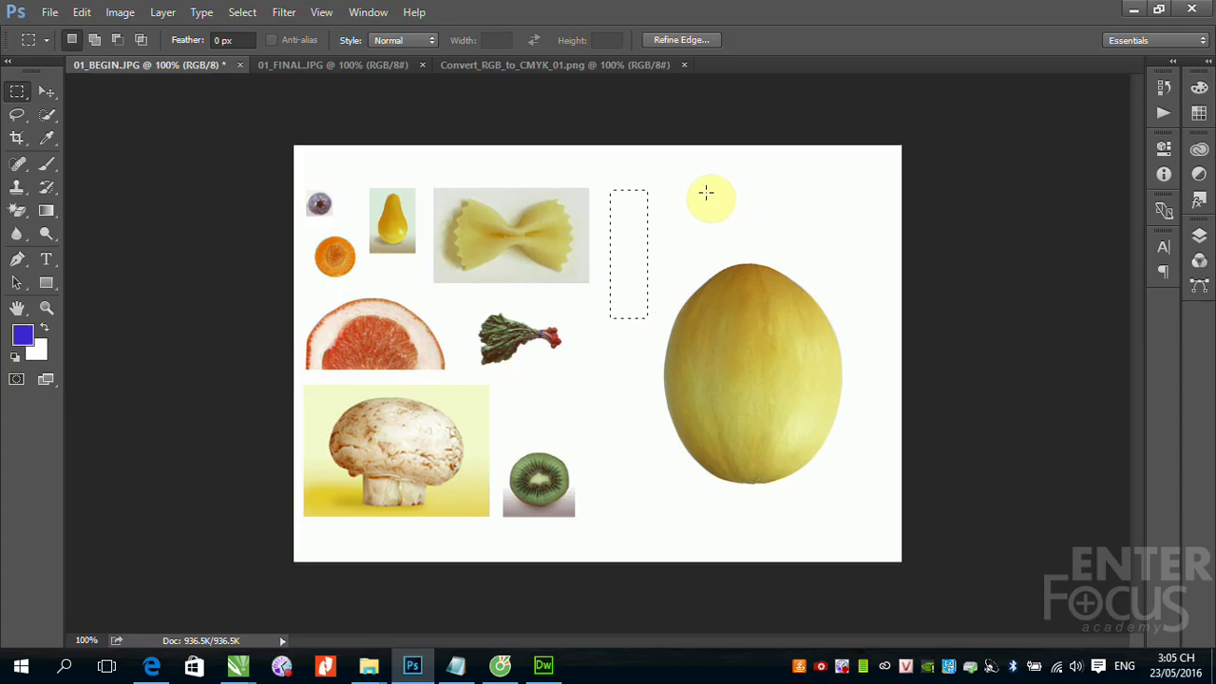
mouse_move(680, 177)
mouse_down()
mouse_move(774, 238)
mouse_move(877, 258)
mouse_move(719, 348)
mouse_move(850, 466)
mouse_move(770, 446)
mouse_move(855, 249)
mouse_move(621, 393)
mouse_move(330, 357)
mouse_move(845, 516)
mouse_move(896, 442)
mouse_move(634, 478)
mouse_move(859, 273)
mouse_move(852, 211)
mouse_move(837, 285)
mouse_move(873, 487)
mouse_up()
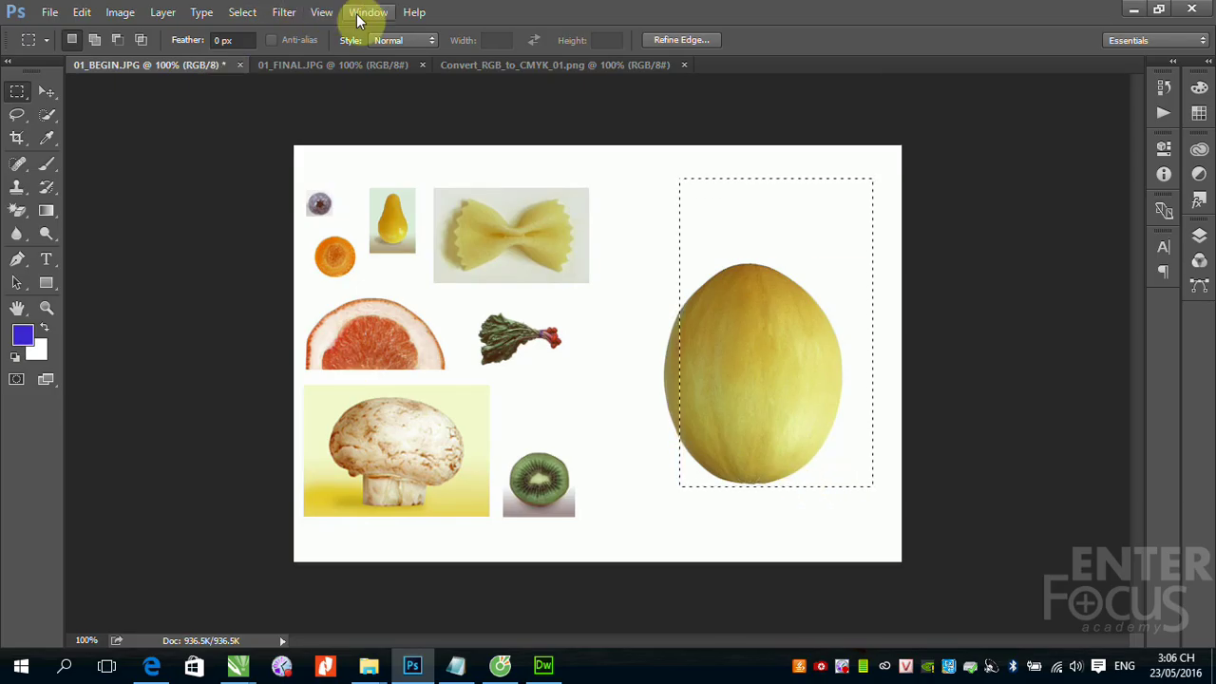
Switch the marquee style to Fixed Ratio and drag a square selection over the melon's top
click(431, 41)
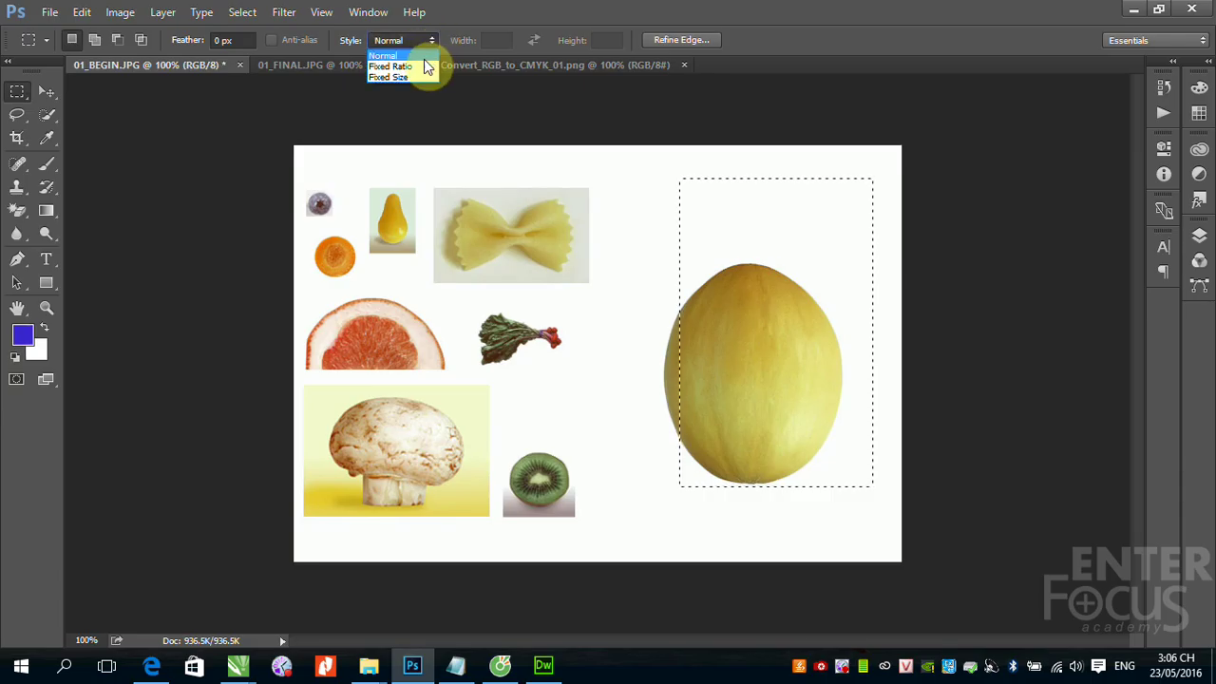
click(420, 65)
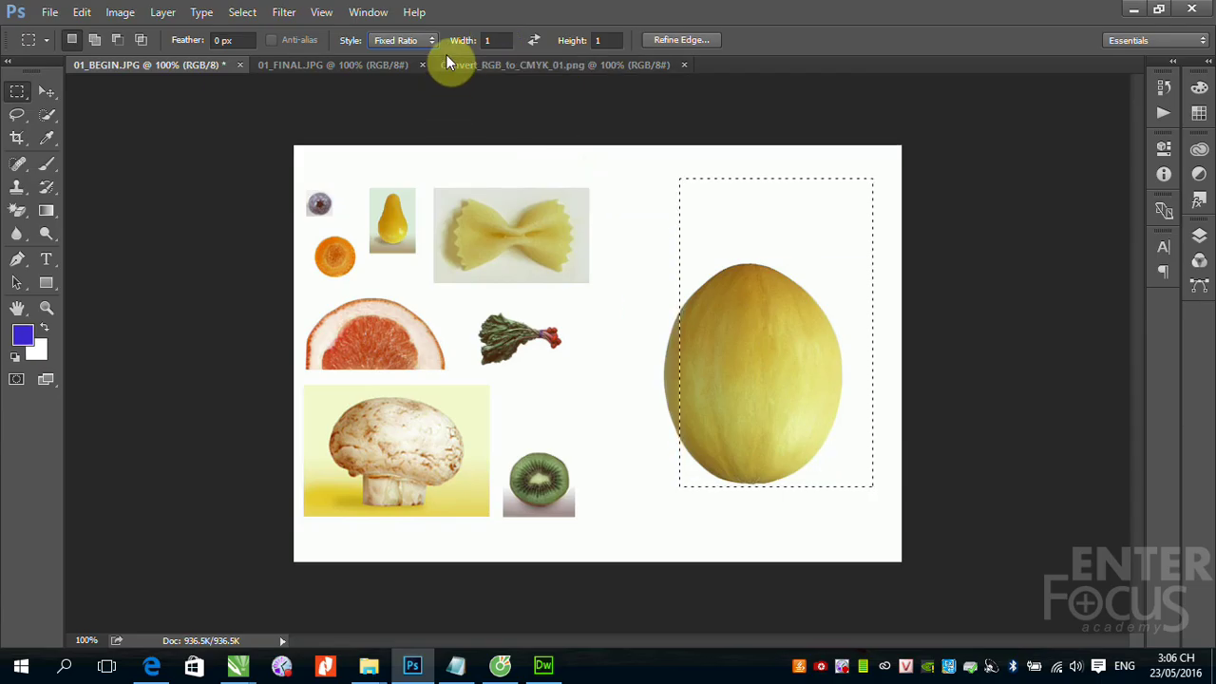
click(613, 183)
drag(598, 188, 701, 291)
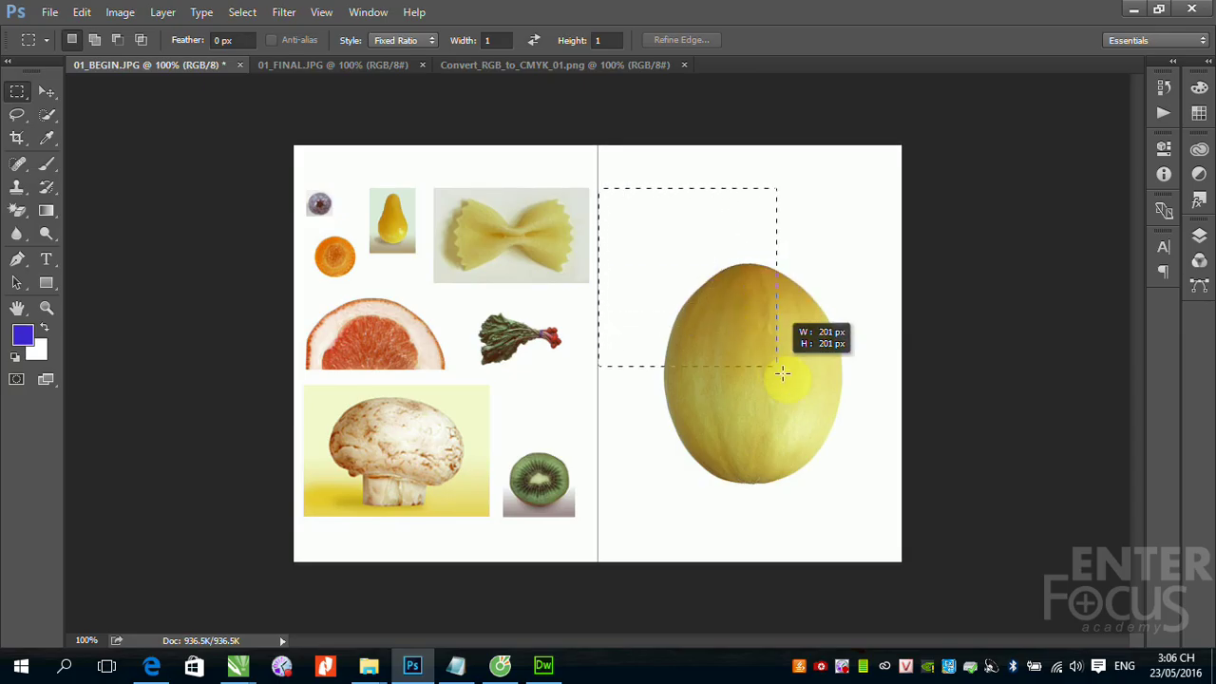
drag(701, 290, 895, 493)
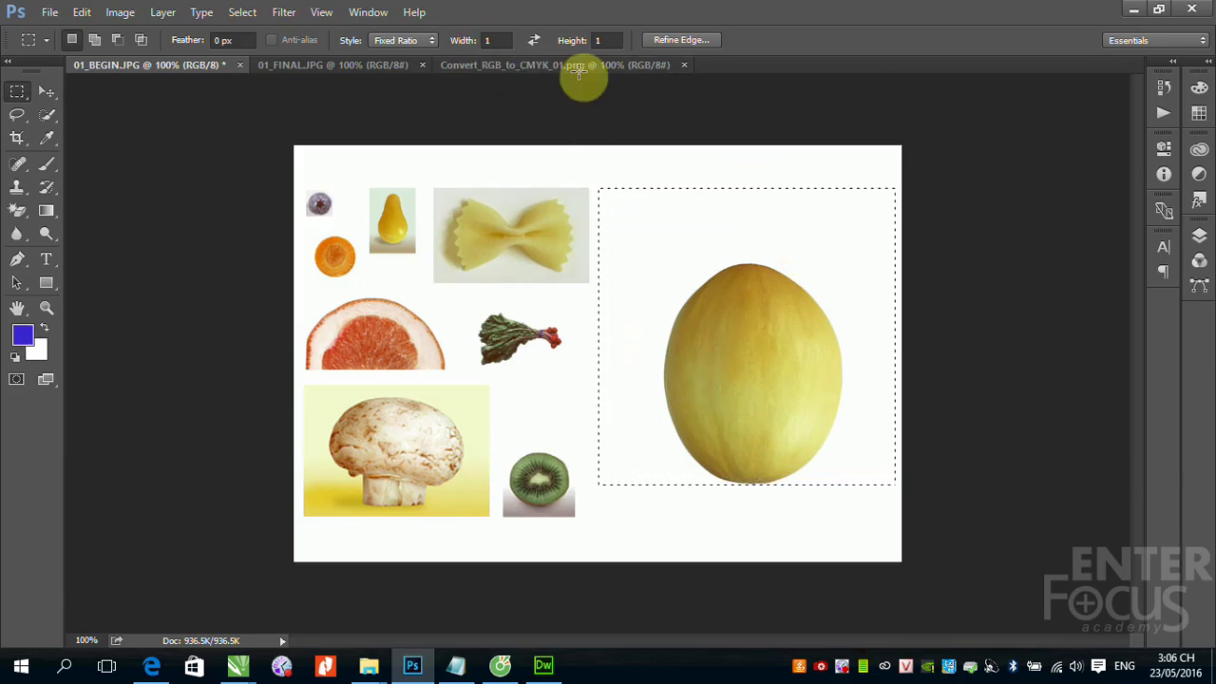
Set the ratio height to 2 and draw a tall 1:2 selection left of the melon
double_click(601, 40)
text(2)
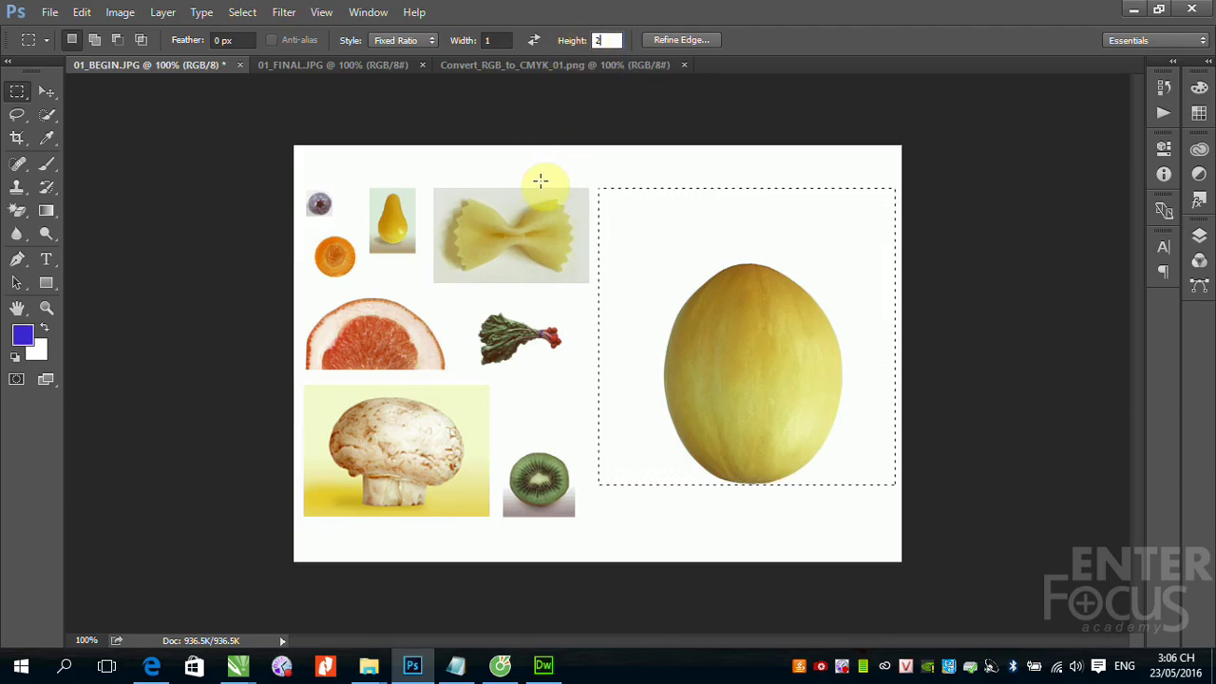
mouse_move(571, 182)
mouse_down()
mouse_move(612, 228)
mouse_move(674, 398)
mouse_move(755, 527)
mouse_move(633, 320)
mouse_move(687, 393)
mouse_move(689, 416)
mouse_up()
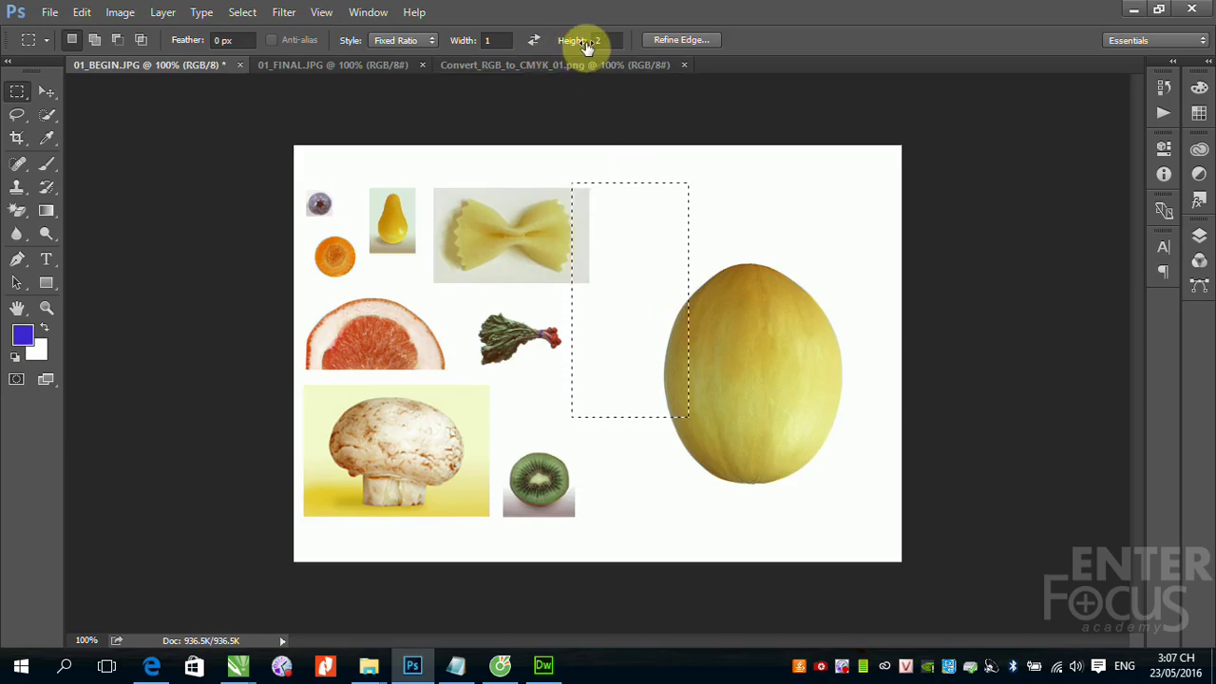
click(430, 40)
Set the marquee style to Fixed Size with a width of 162 px
click(419, 80)
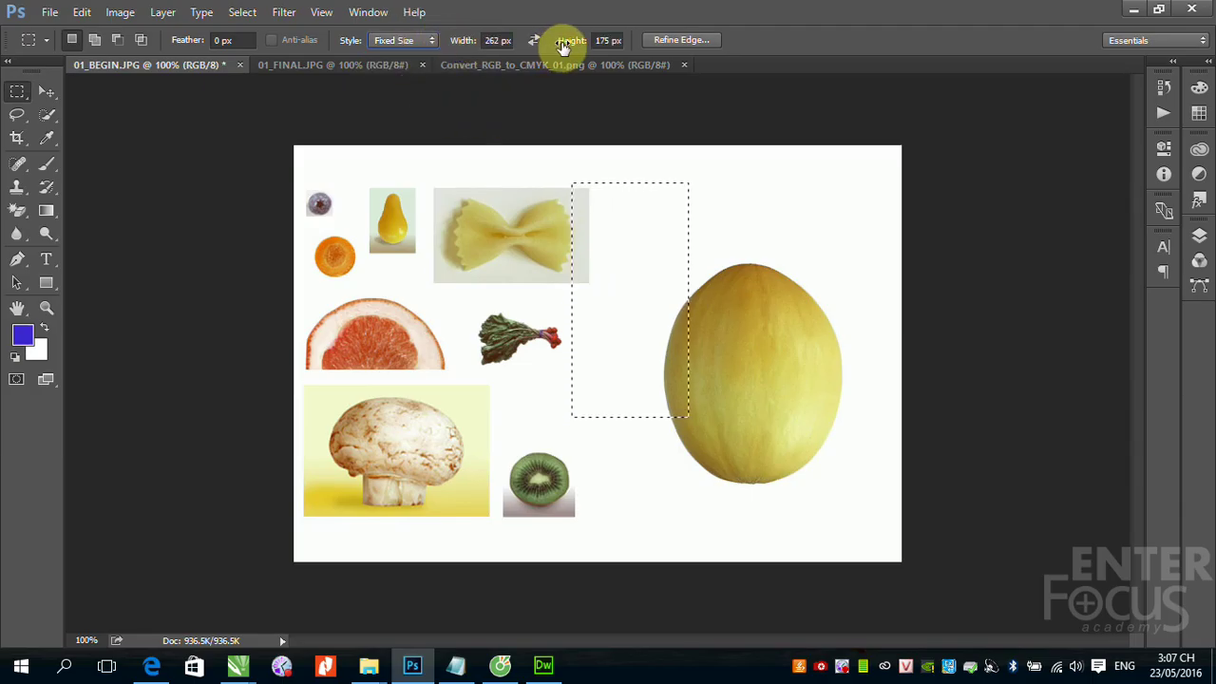
double_click(496, 40)
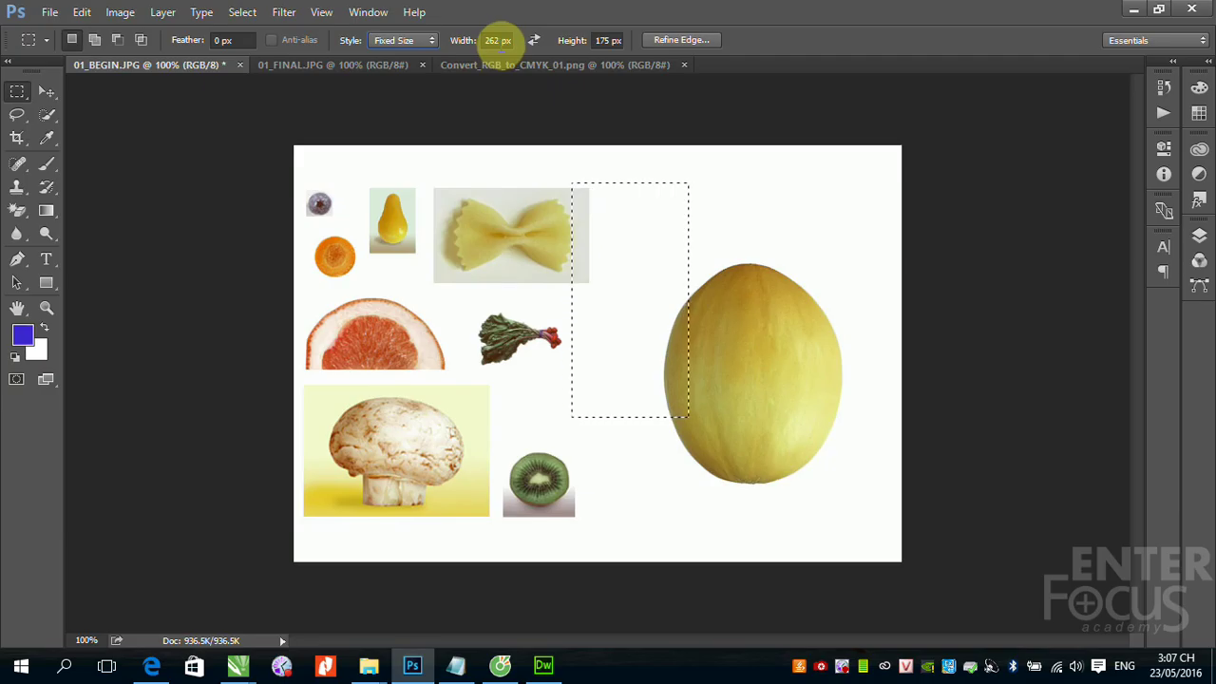
click(500, 40)
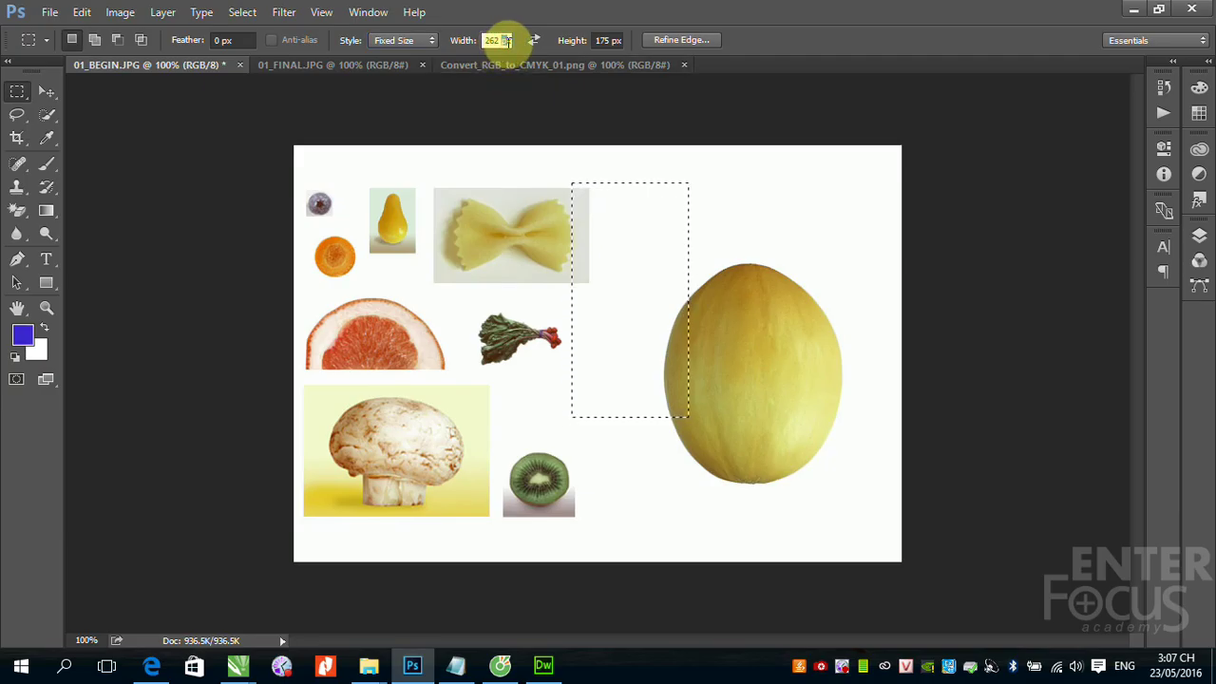
text(162)
click(608, 40)
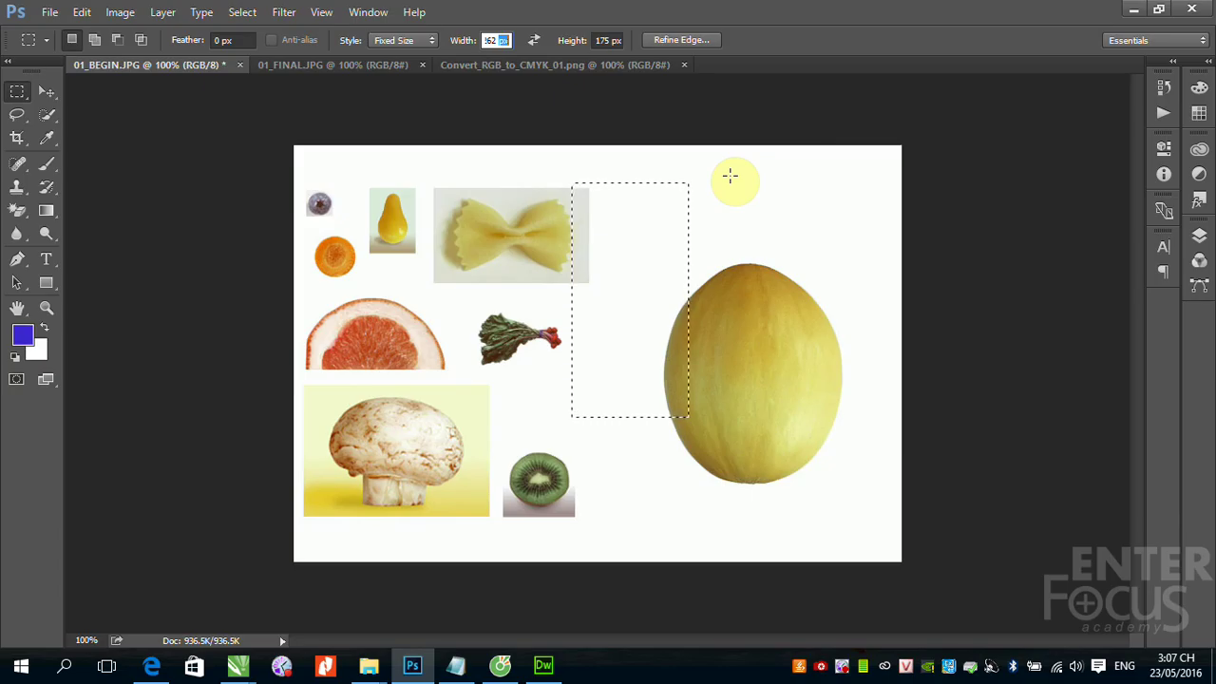
Place the fixed-size selection and move it onto the melon's upper left
click(755, 185)
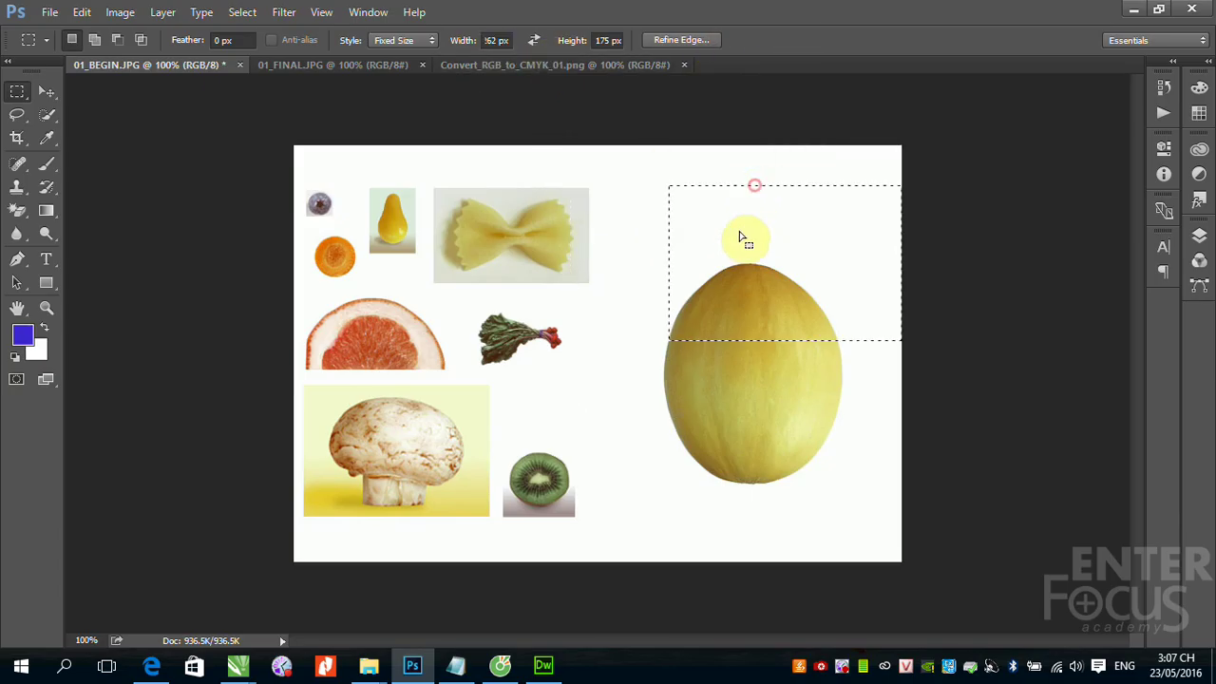
click(594, 182)
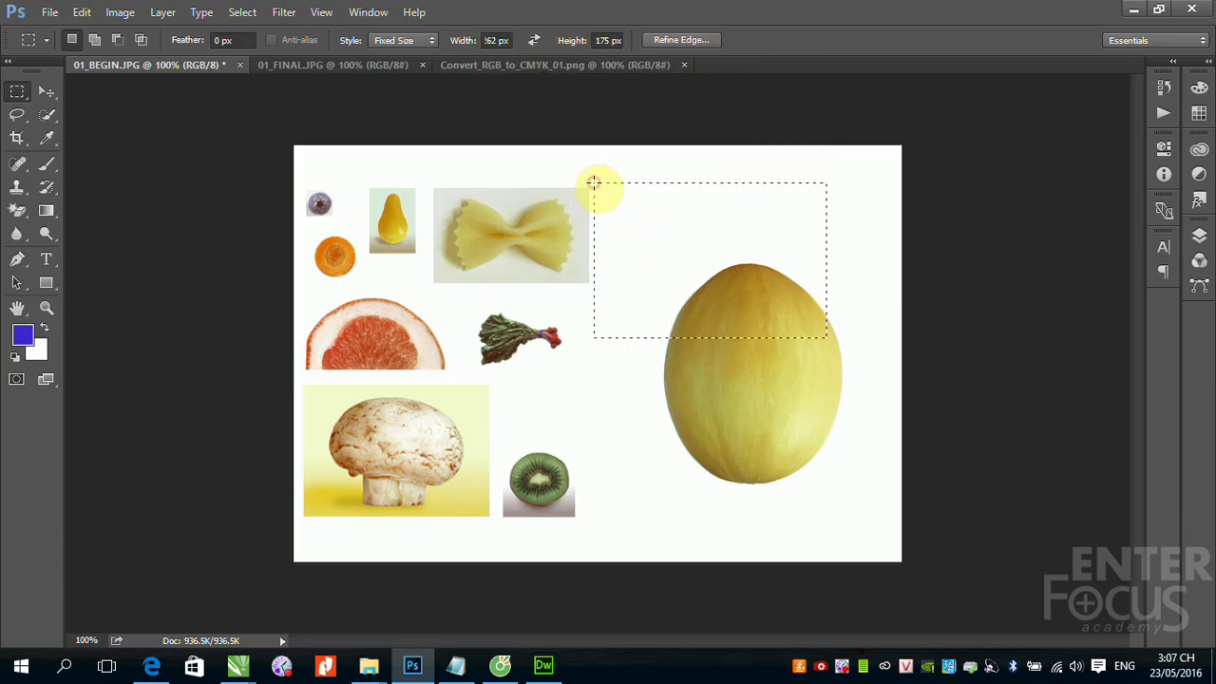
click(425, 173)
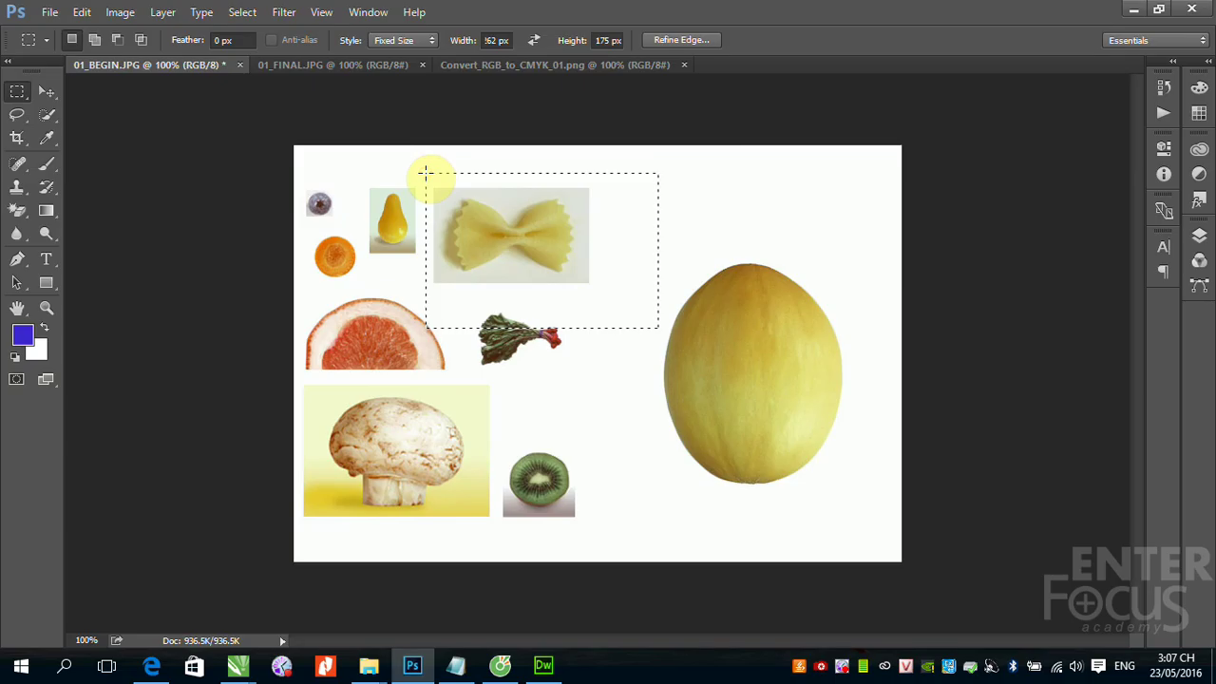
click(674, 179)
drag(839, 246, 706, 285)
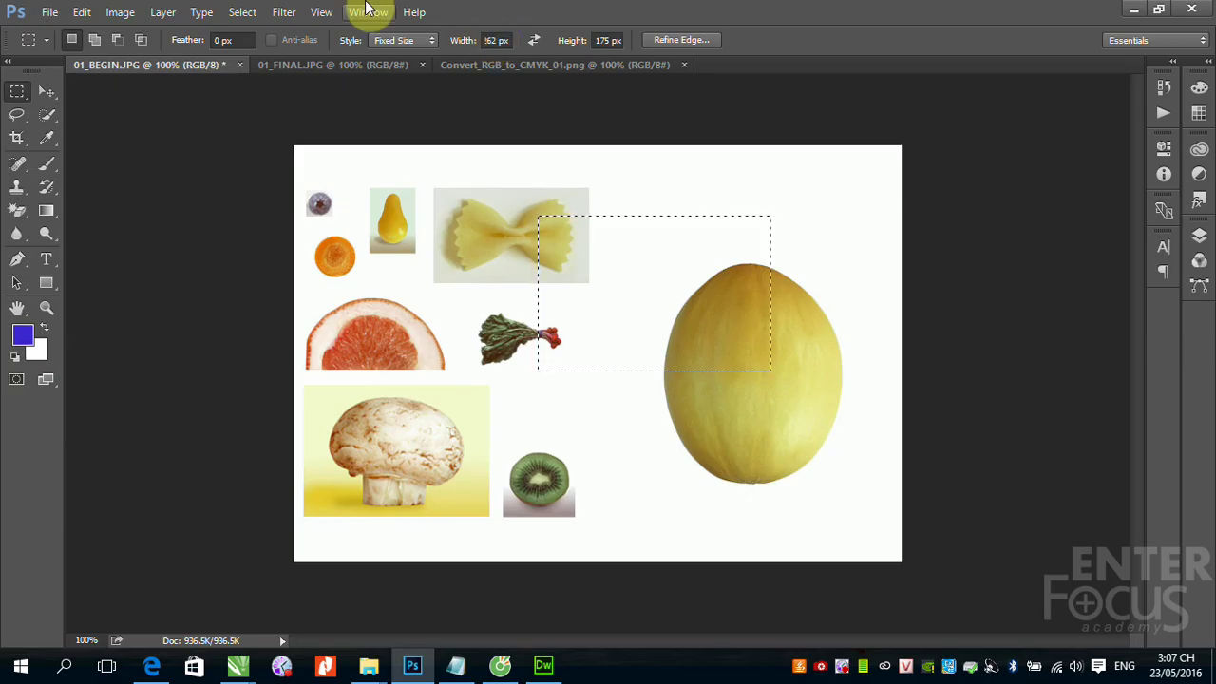
Set the fixed selection size to 64 × 64 px and place the square just above the melon
double_click(496, 40)
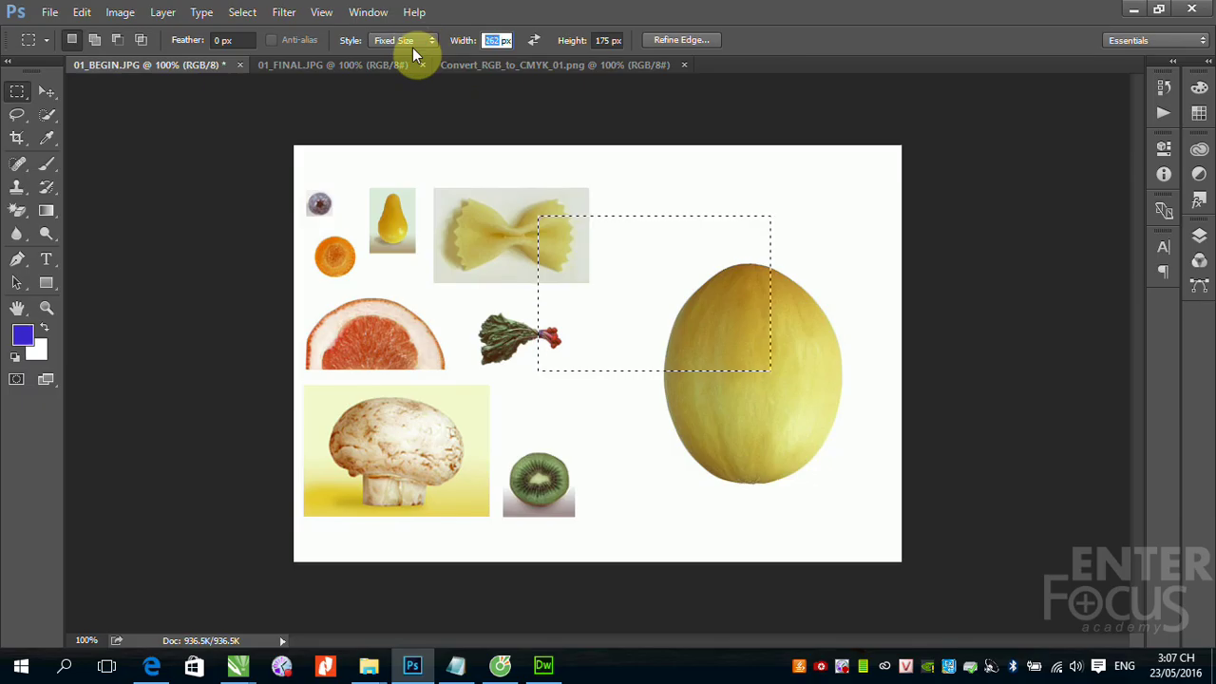
text(64)
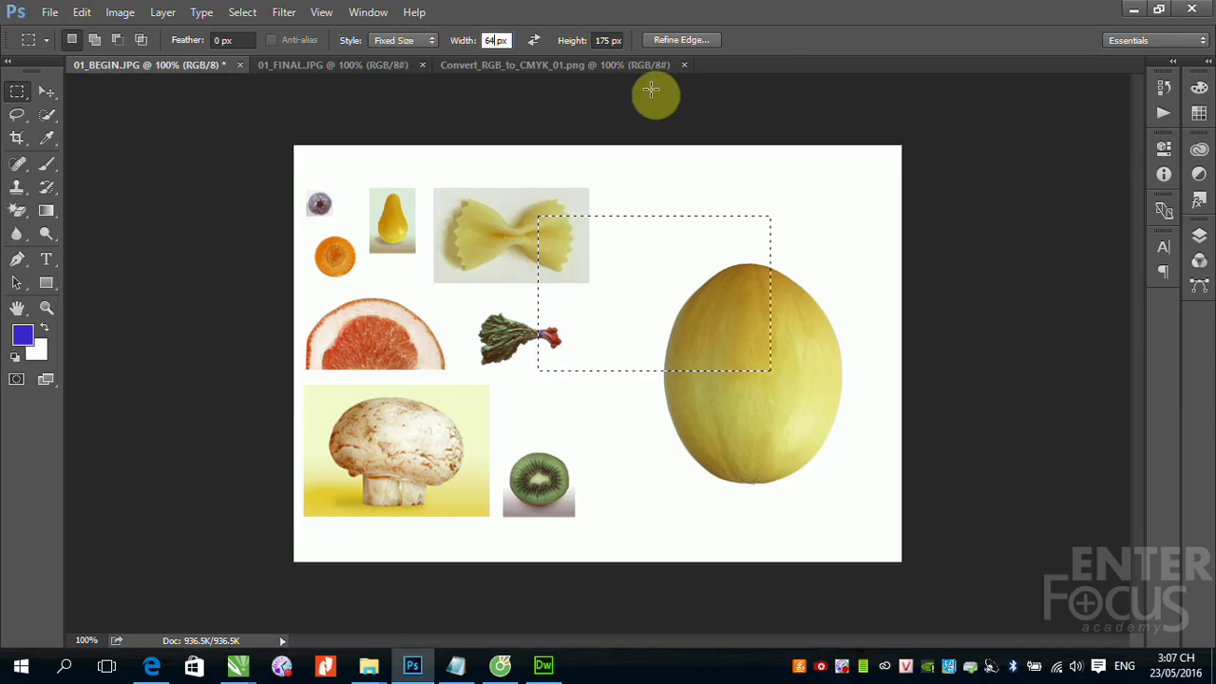
key(Tab)
text(64)
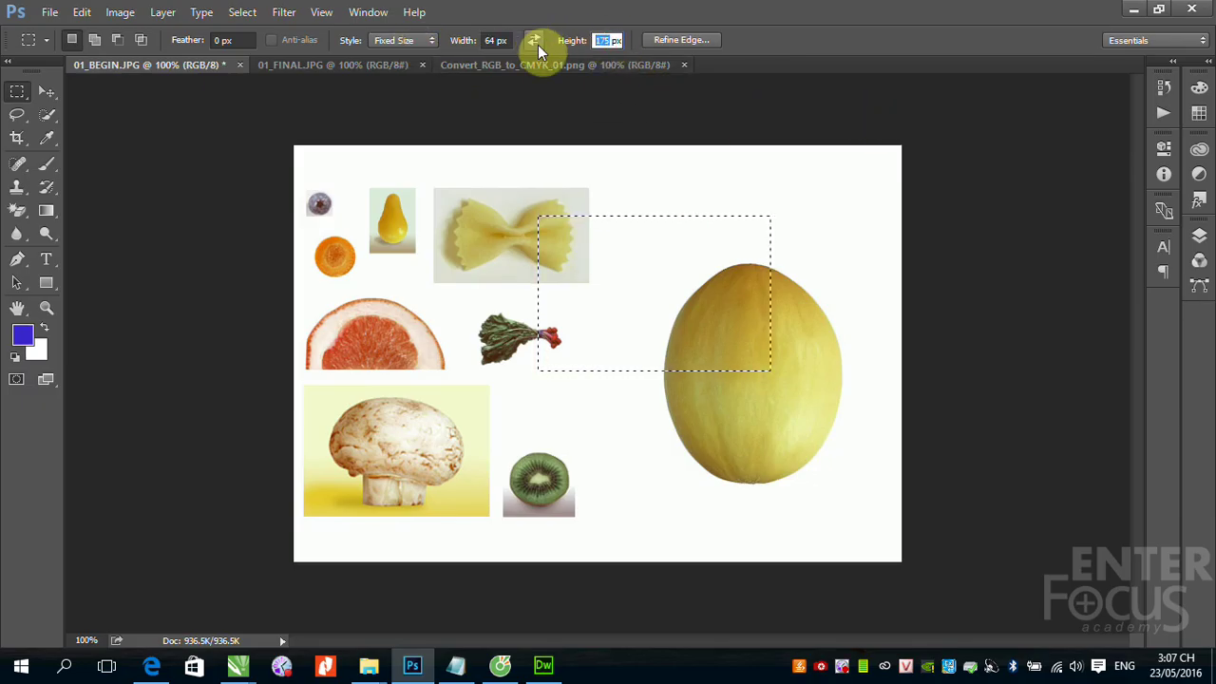
click(602, 183)
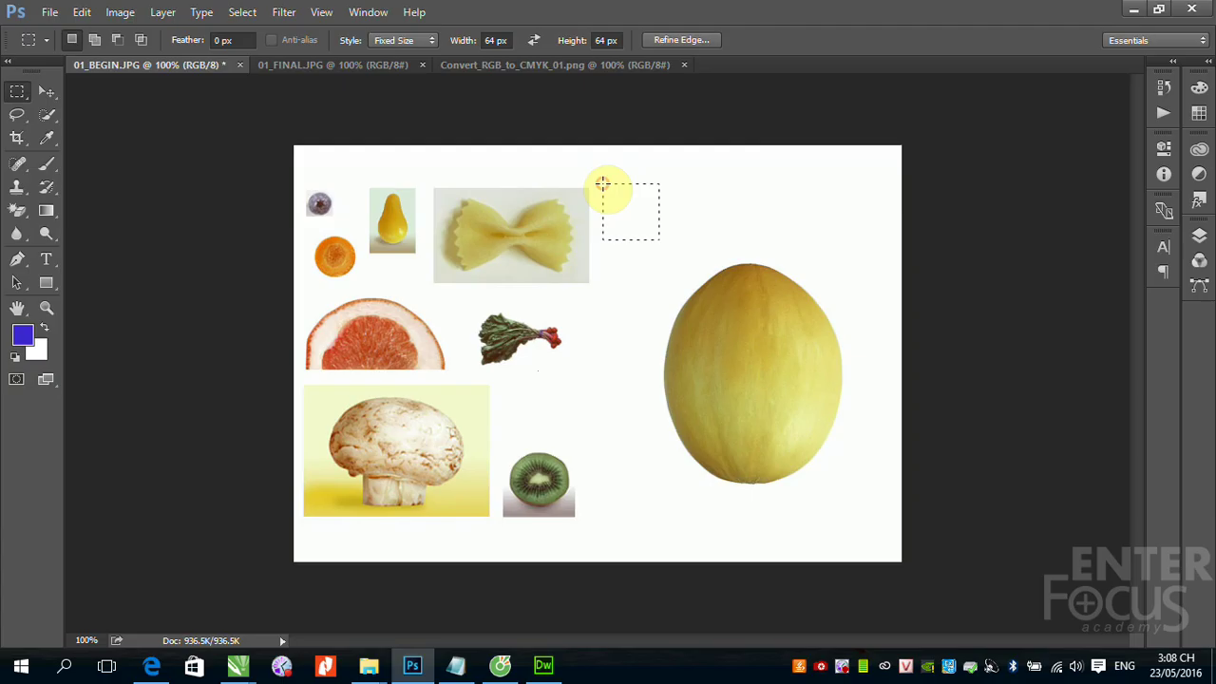
click(697, 185)
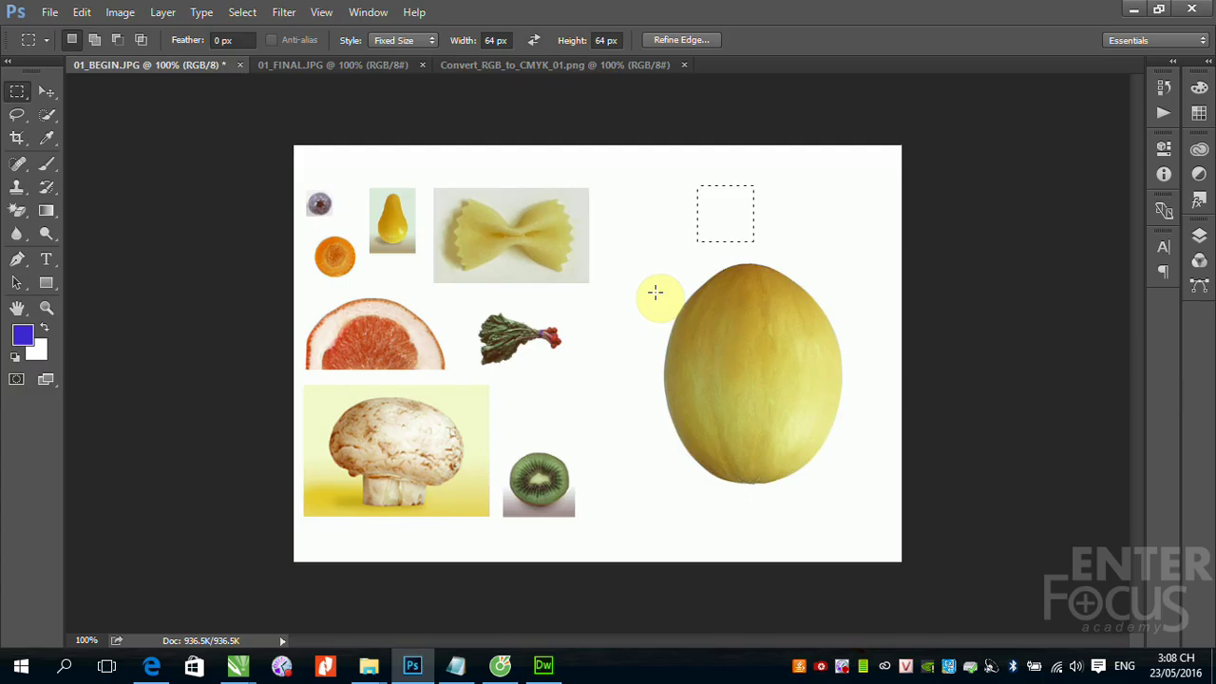
click(429, 40)
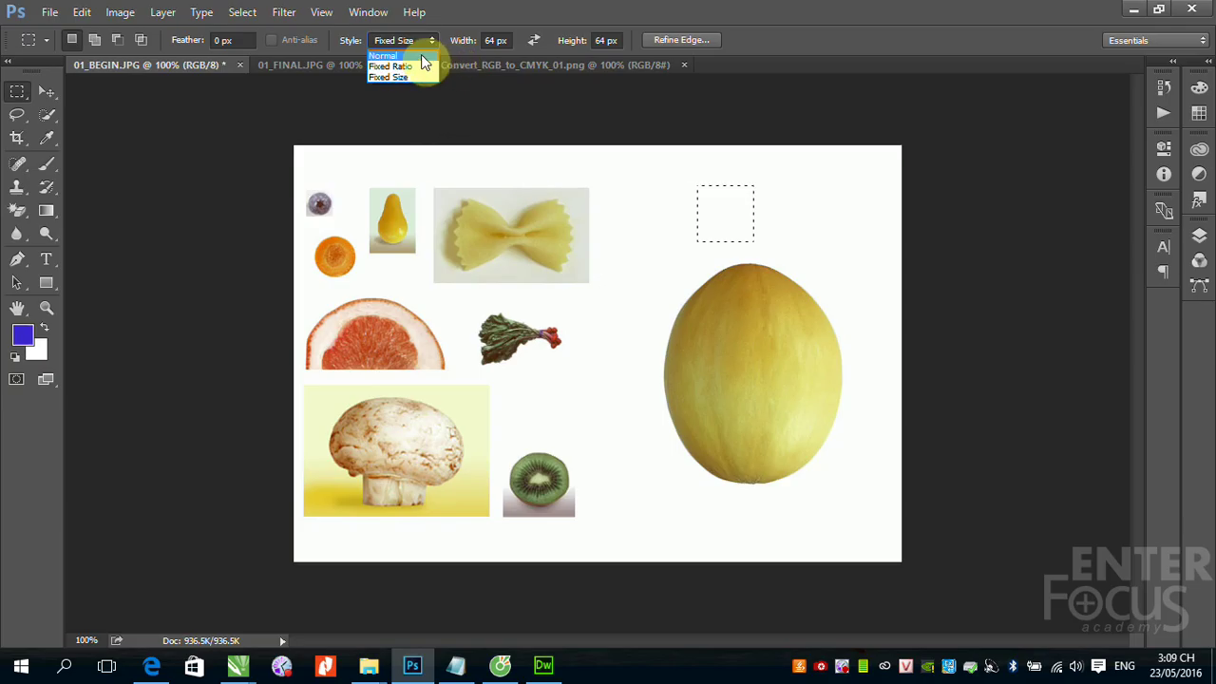
Draw a Normal-style 104-pixel square beside the melon, then switch back to Fixed Size 64 × 64
click(421, 56)
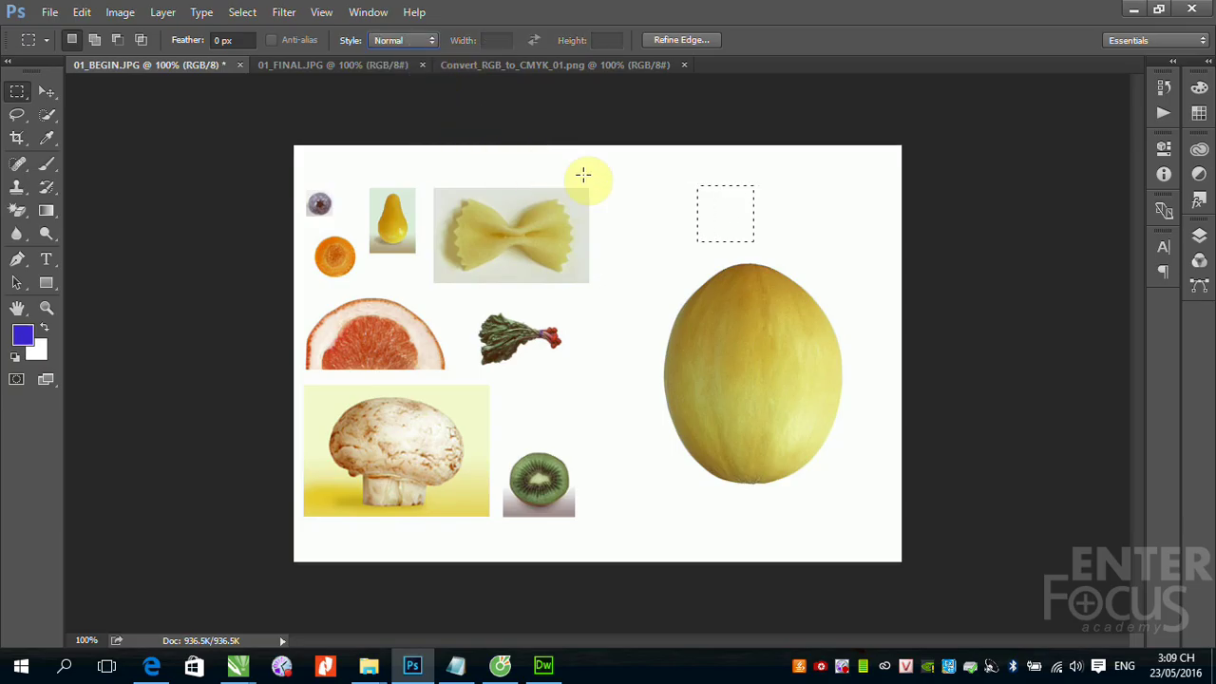
mouse_move(602, 189)
mouse_down()
mouse_move(942, 470)
mouse_move(687, 265)
mouse_move(705, 281)
mouse_move(694, 281)
mouse_up()
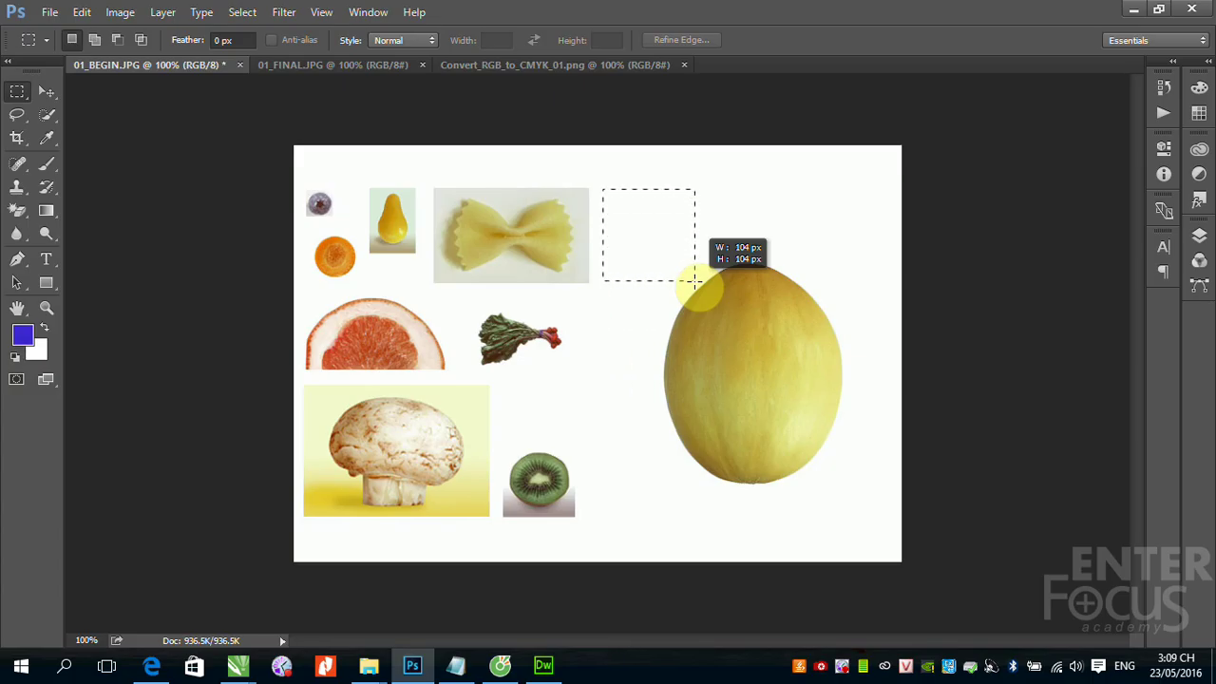
drag(694, 279, 694, 280)
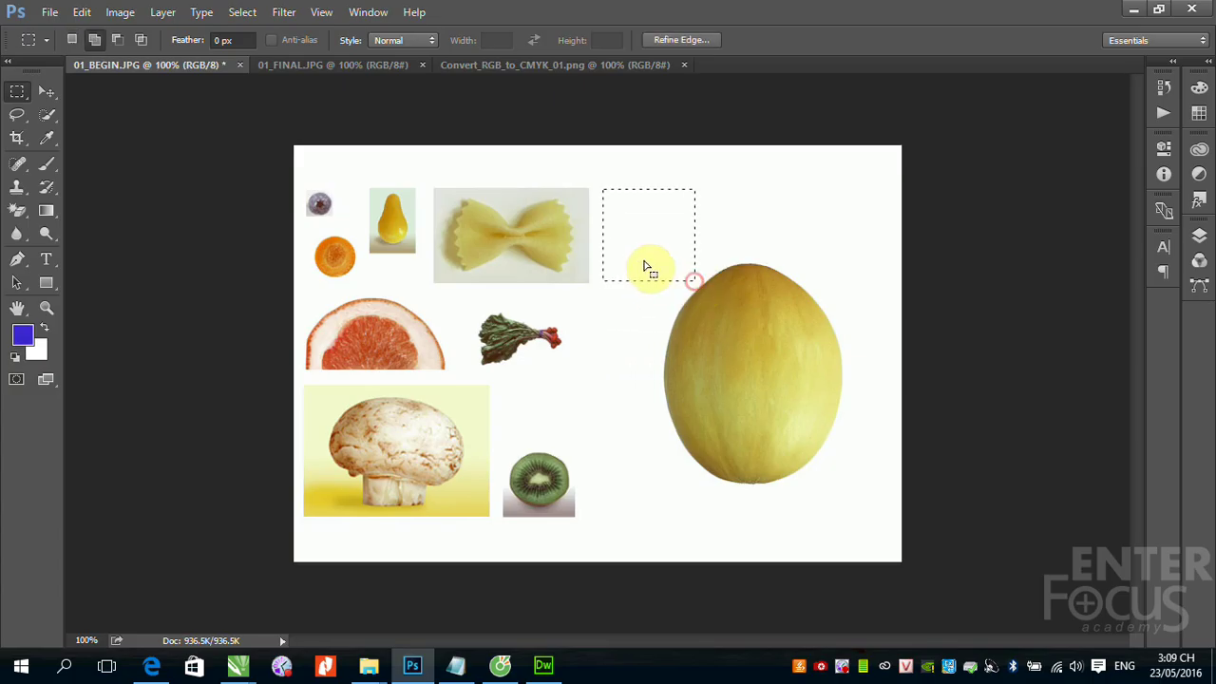
click(426, 40)
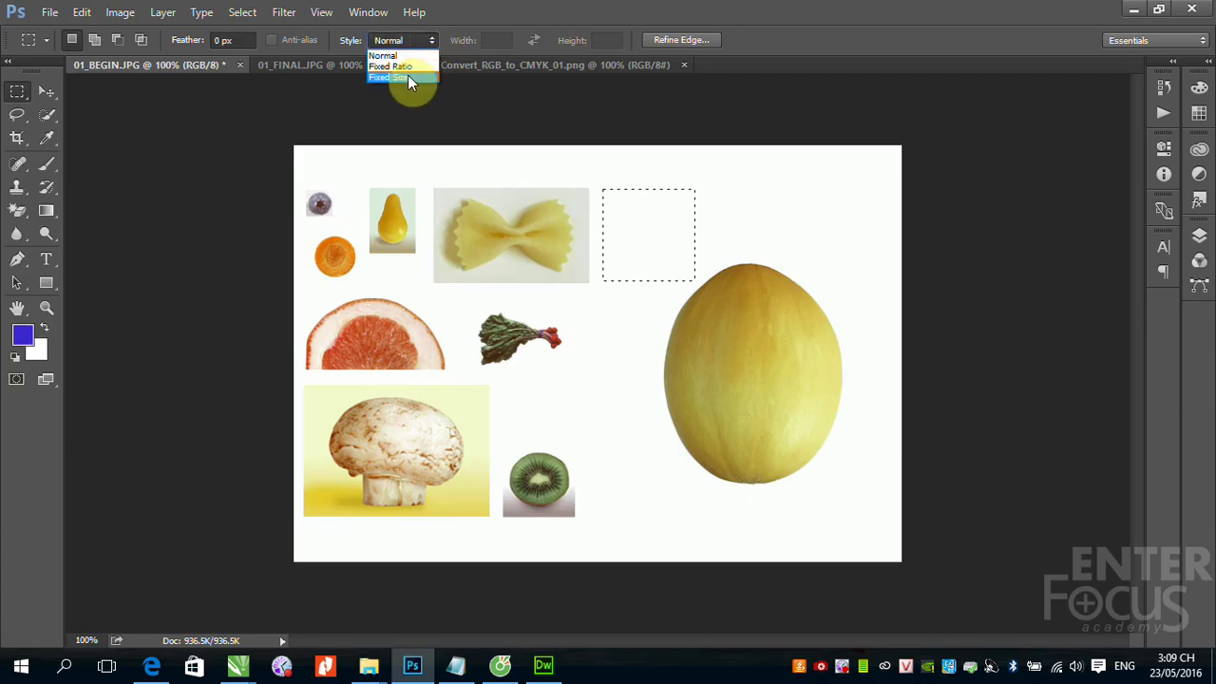
click(408, 75)
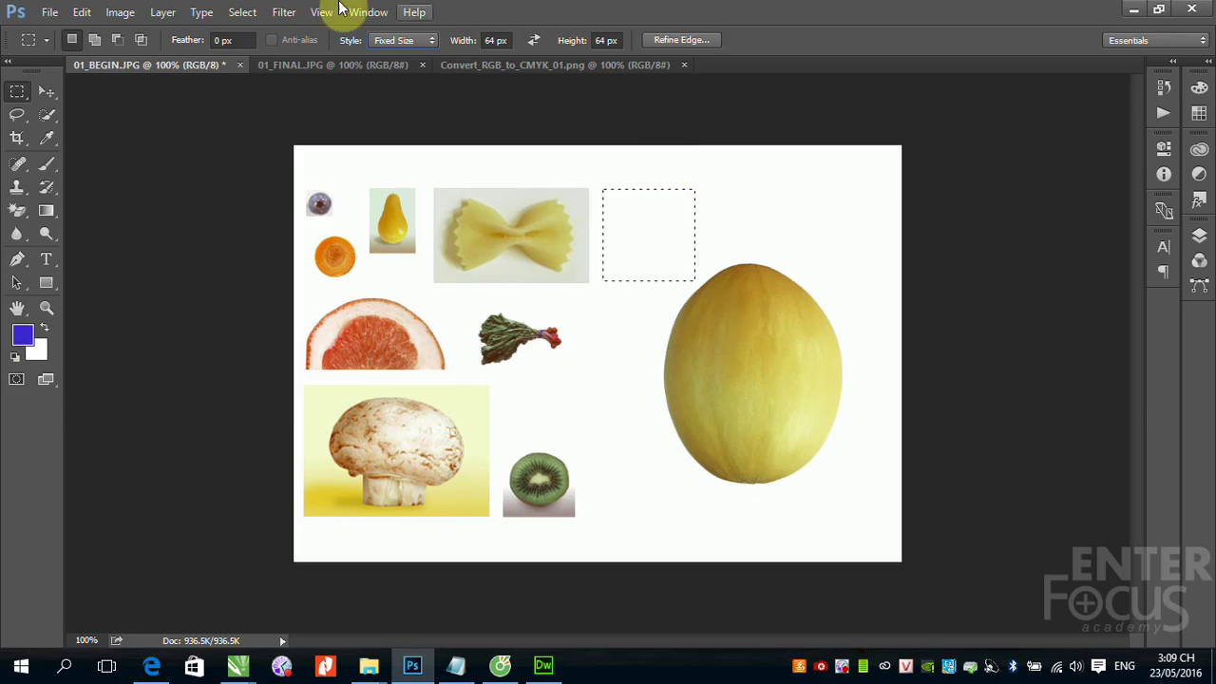
click(47, 12)
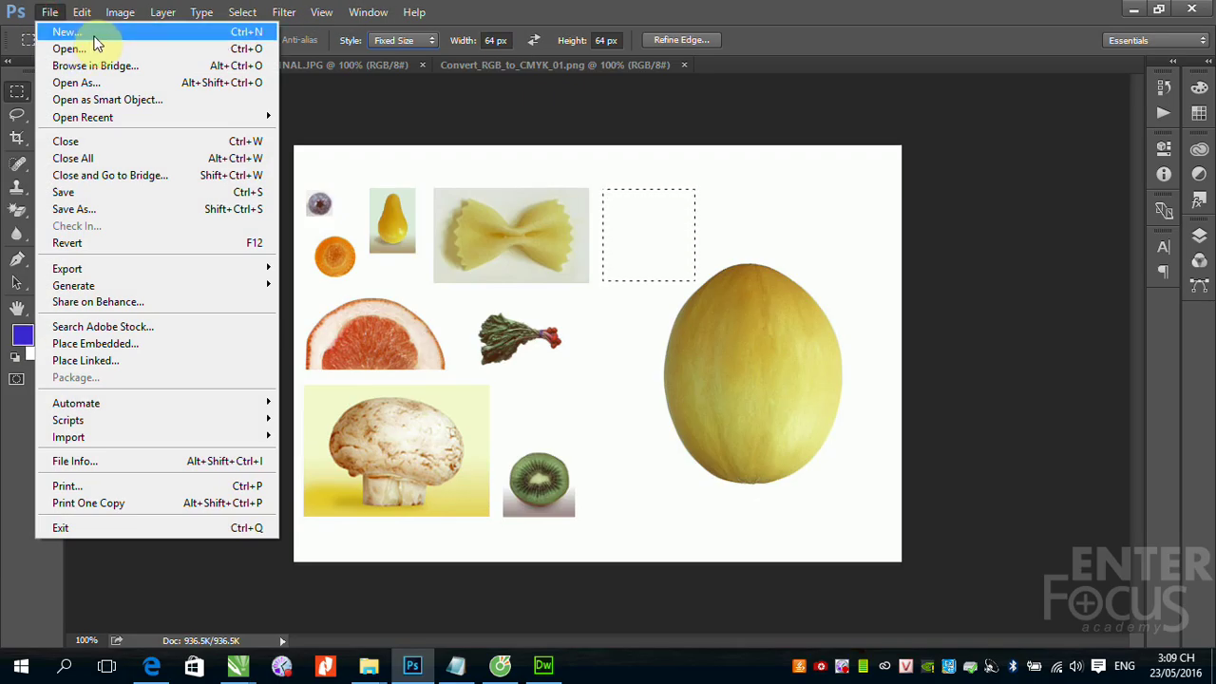
click(94, 38)
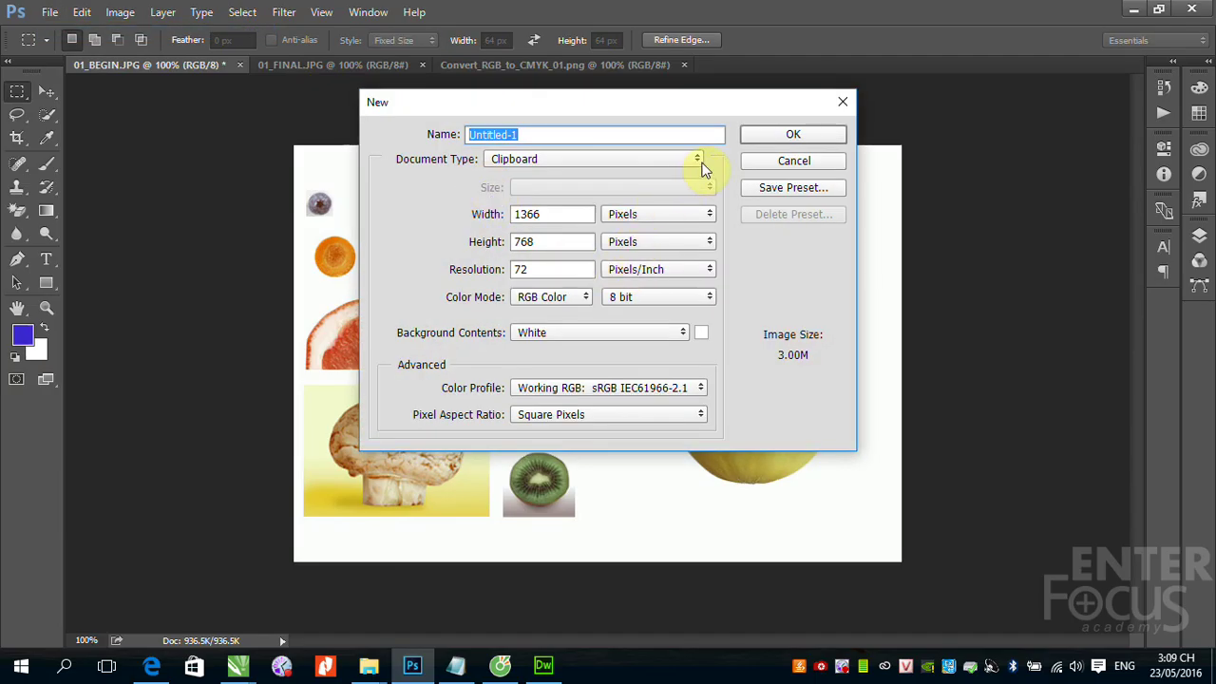
click(701, 163)
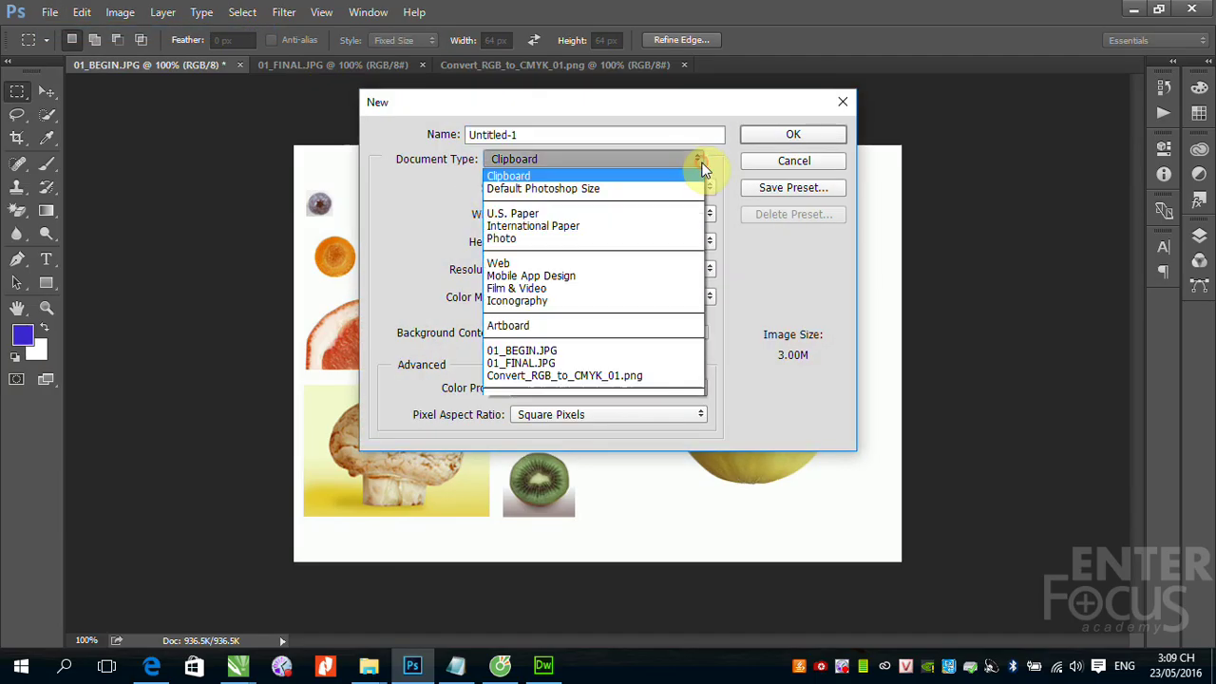
click(553, 302)
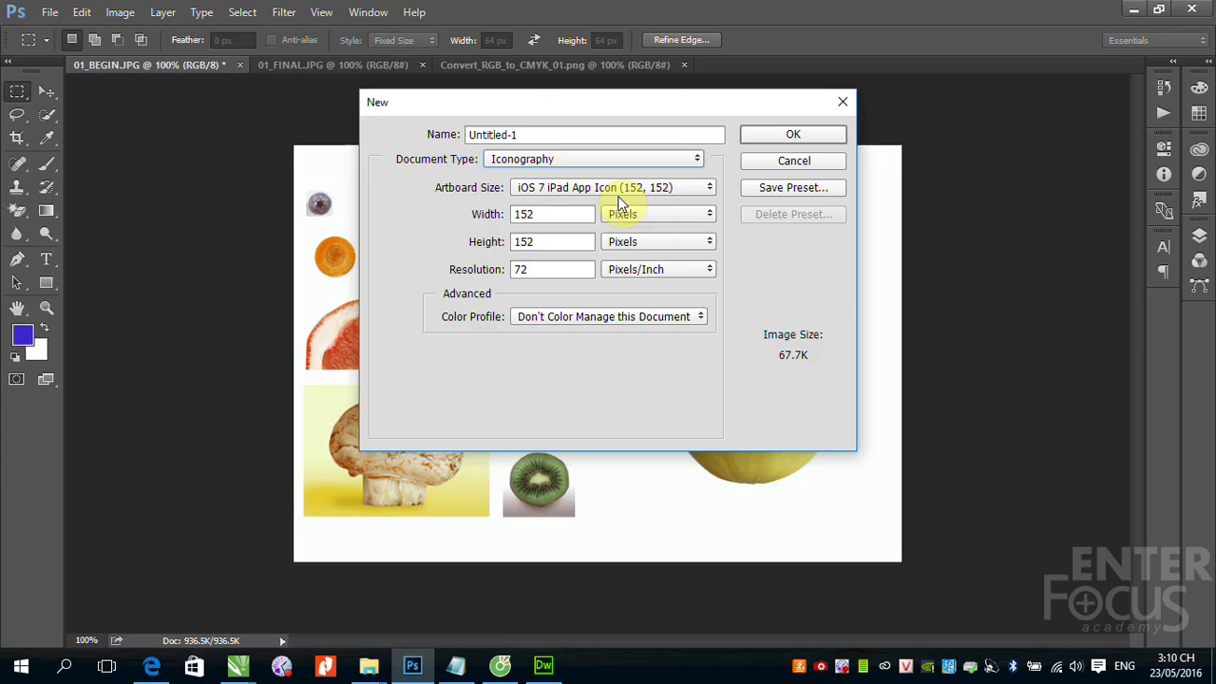
click(789, 161)
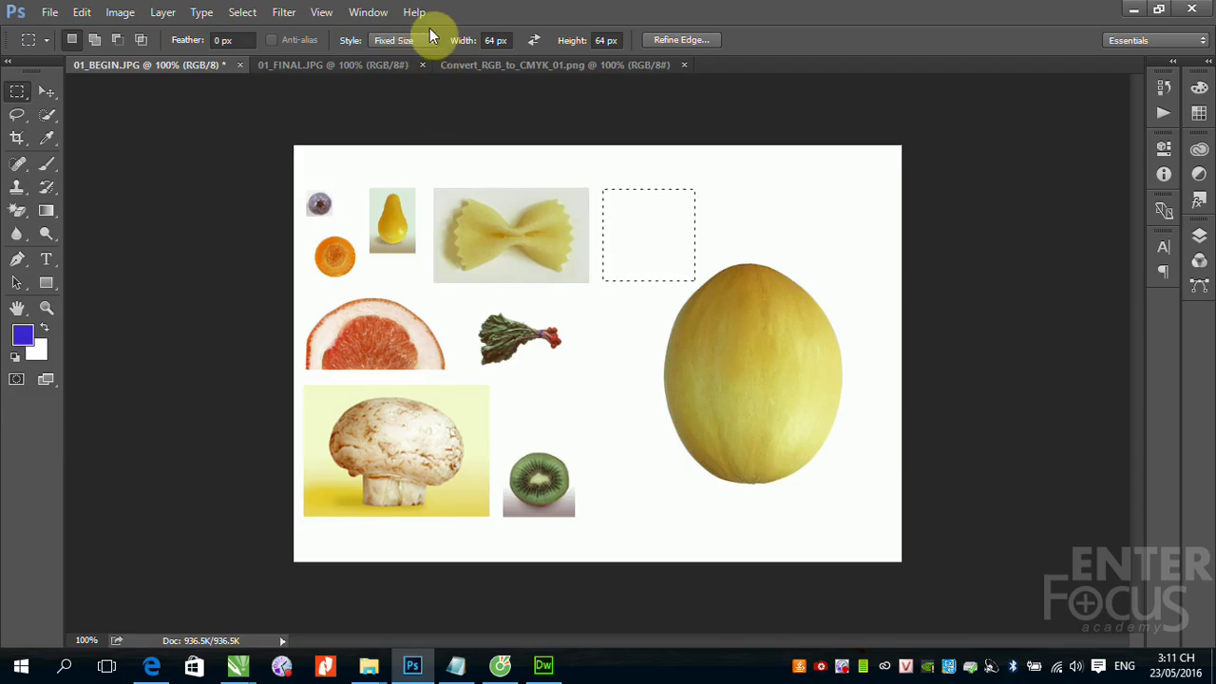
Switch to Normal style, deselect, and drag a 255 × 213 px selection over the melon's upper half
click(432, 43)
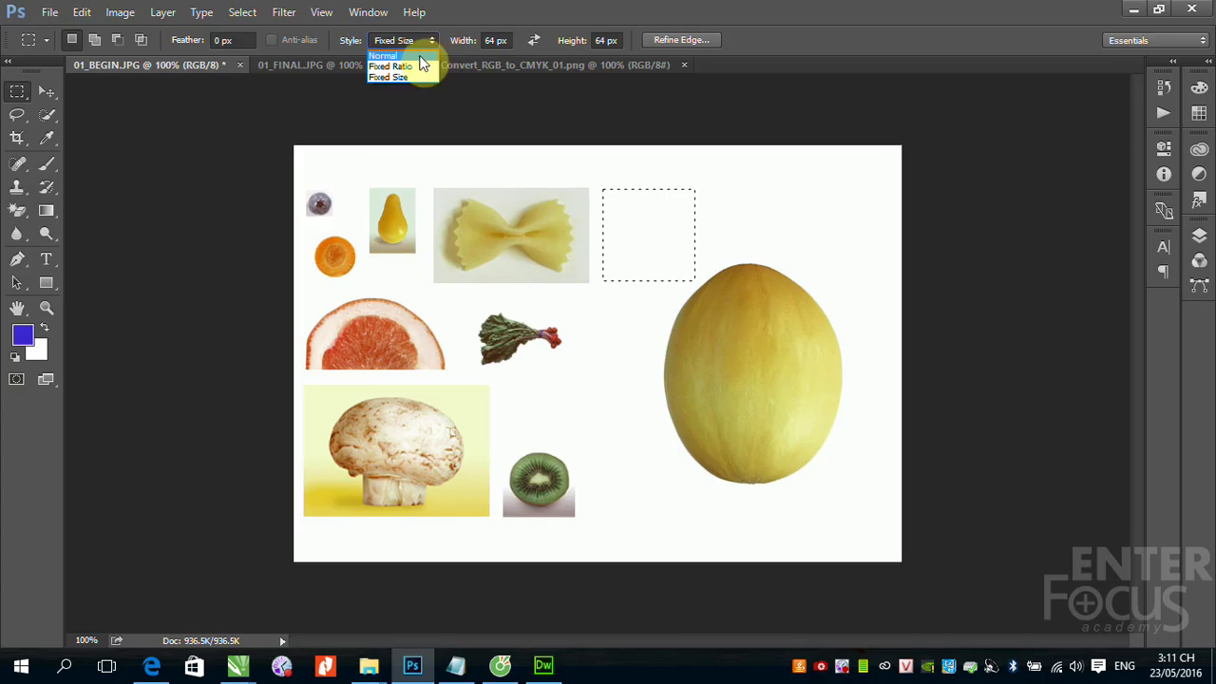
click(419, 55)
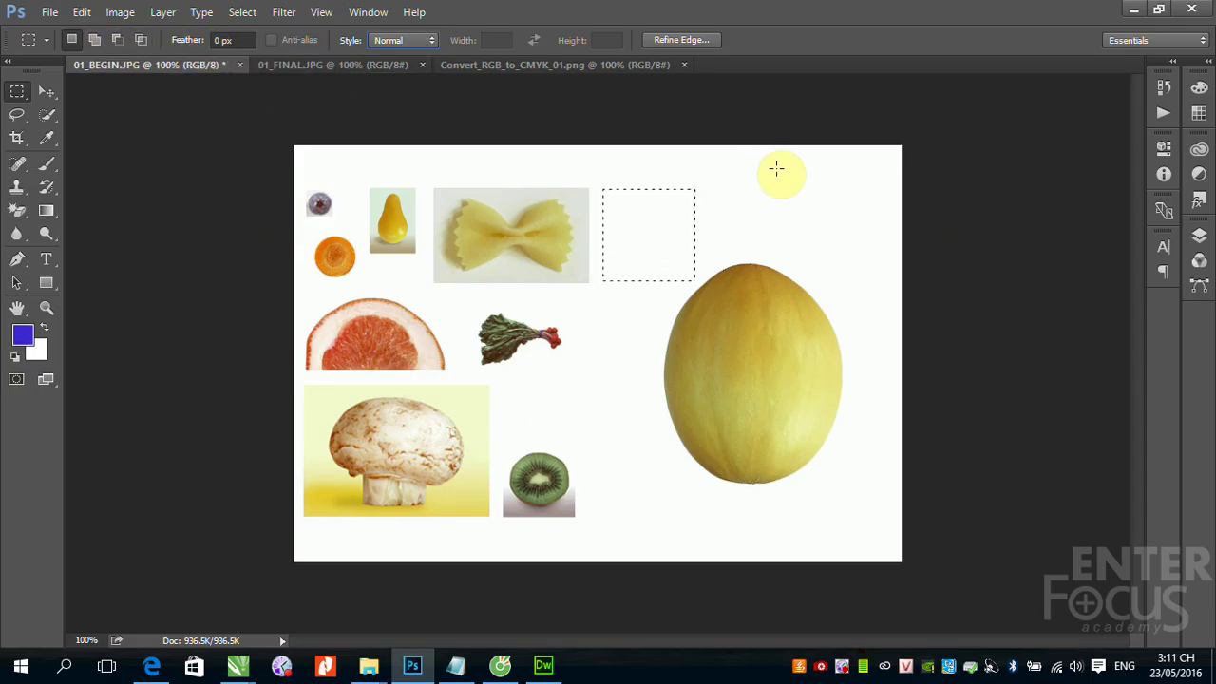
click(750, 200)
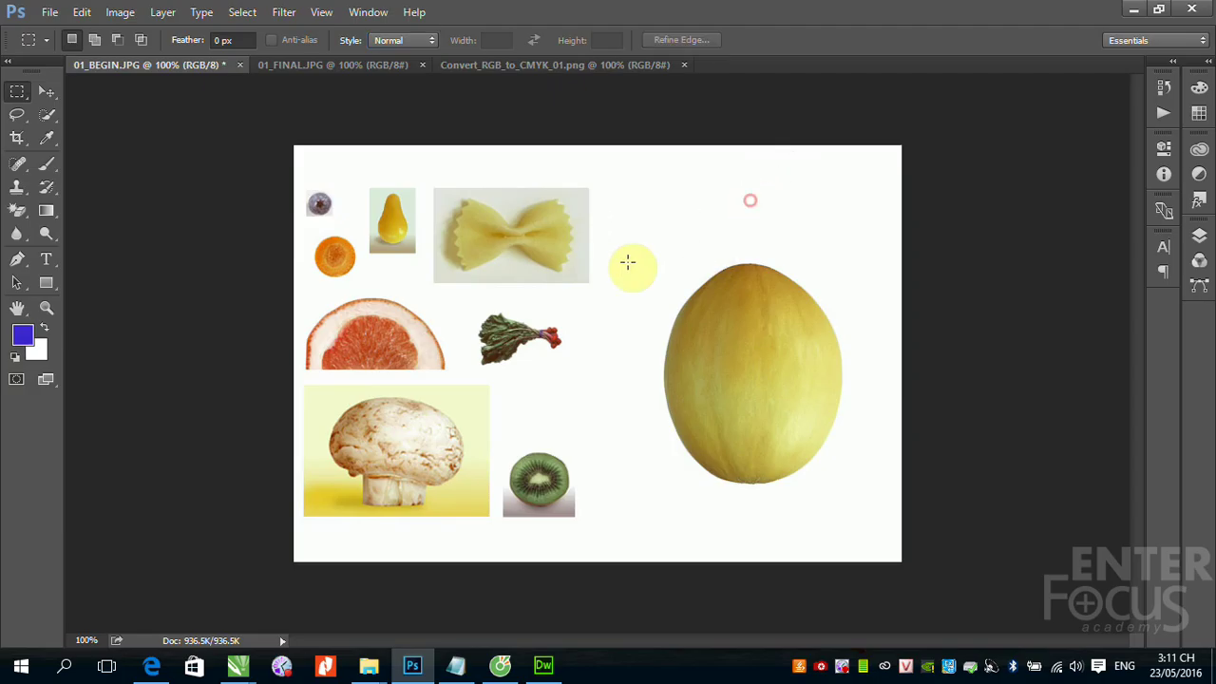
drag(636, 226, 863, 416)
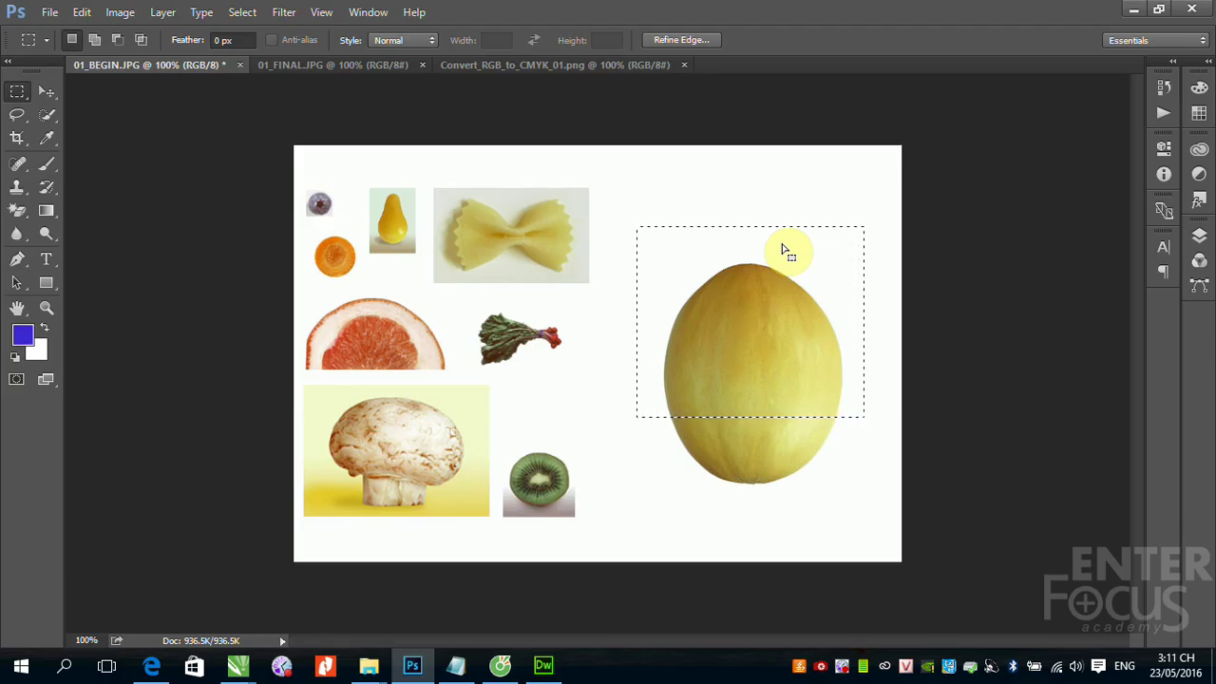
Draw and reposition a rectangular marquee over the melon's upper half
drag(803, 260, 808, 293)
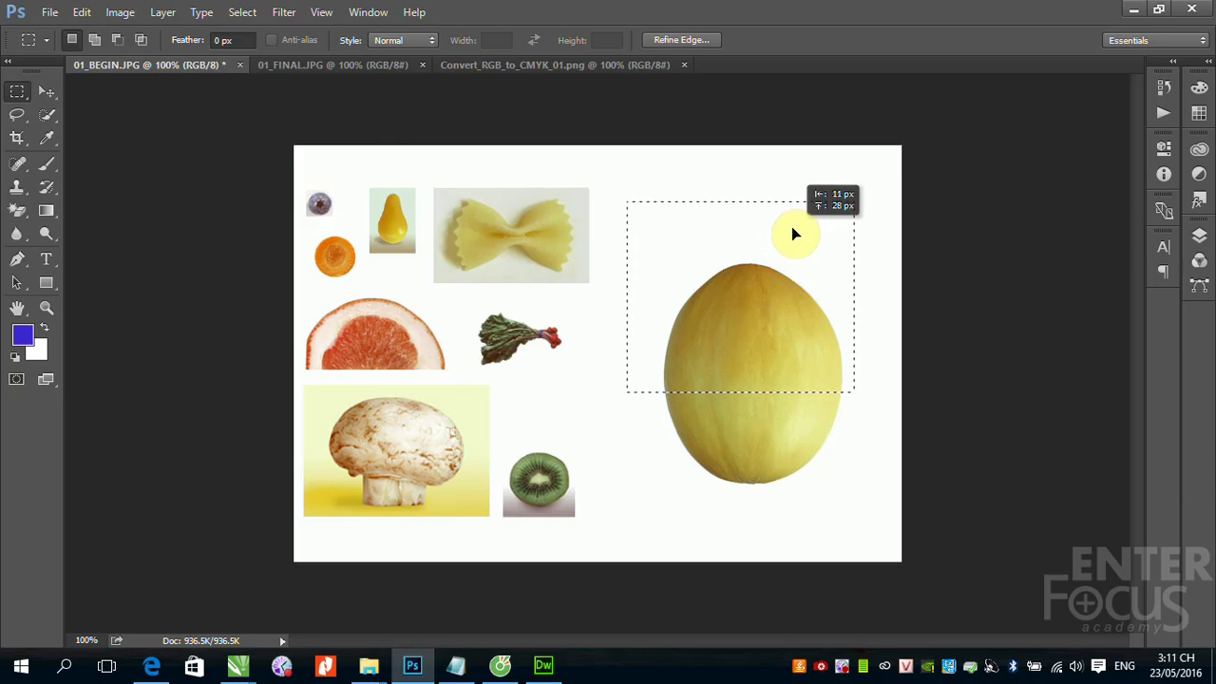
drag(809, 293, 791, 228)
click(719, 152)
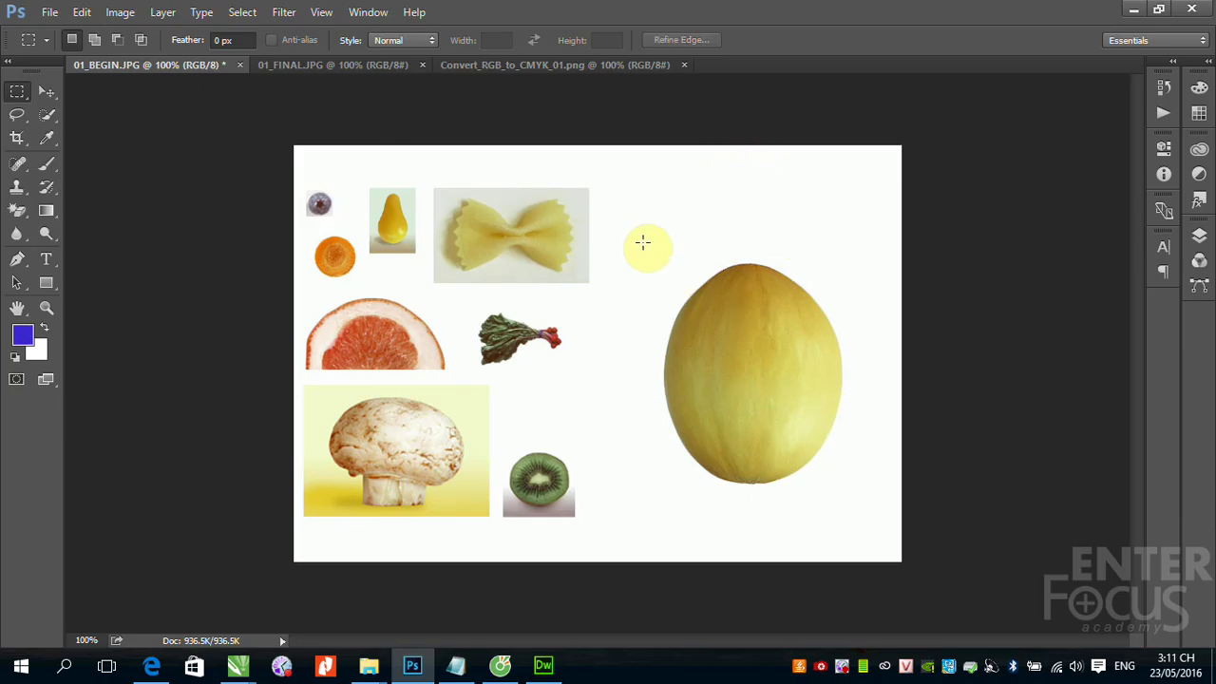
mouse_move(640, 233)
mouse_down()
mouse_move(847, 517)
mouse_move(869, 519)
mouse_up()
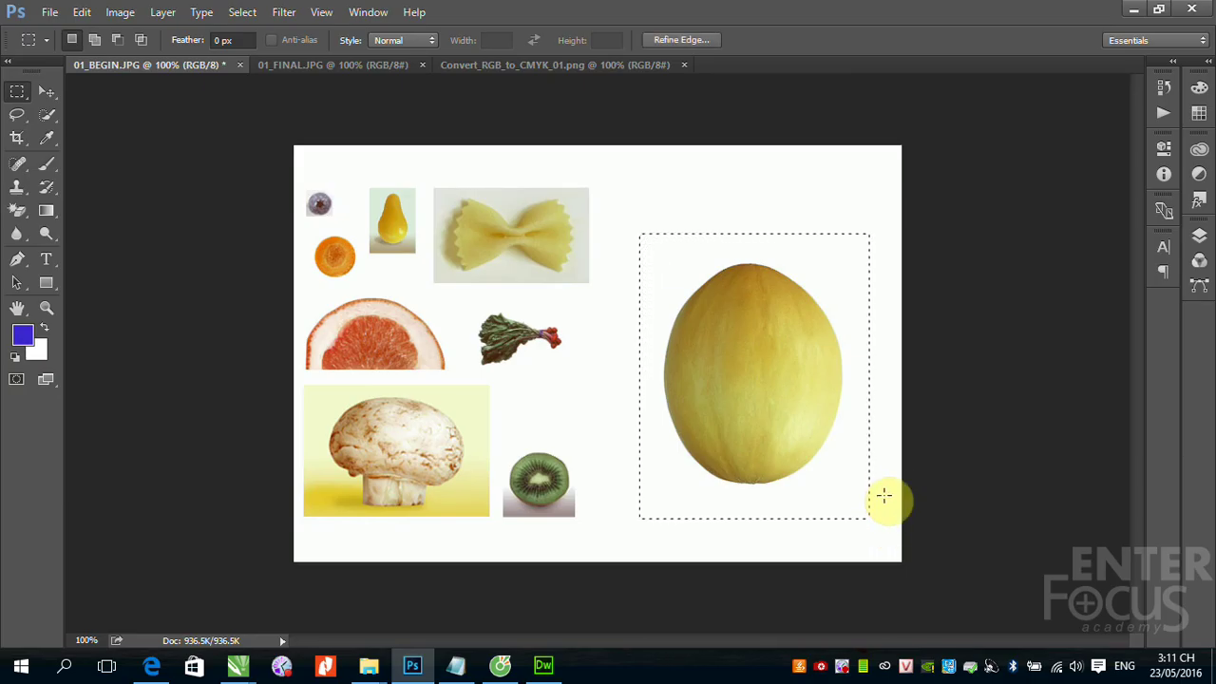
click(761, 208)
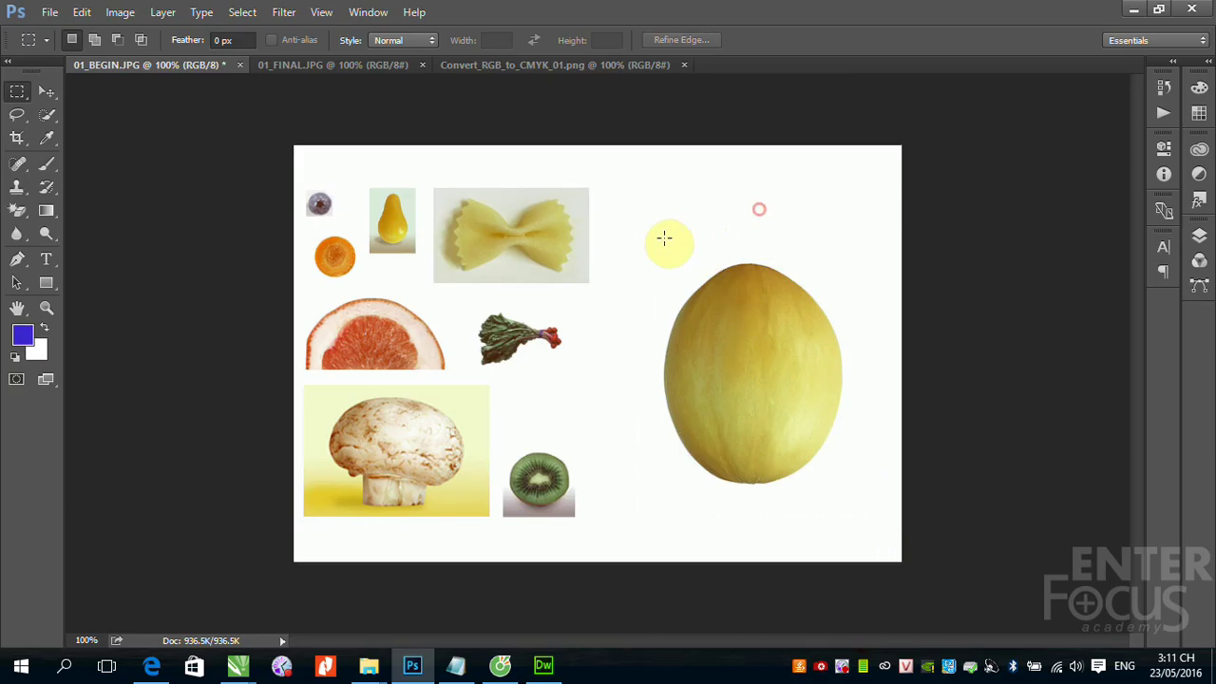
drag(631, 239, 857, 406)
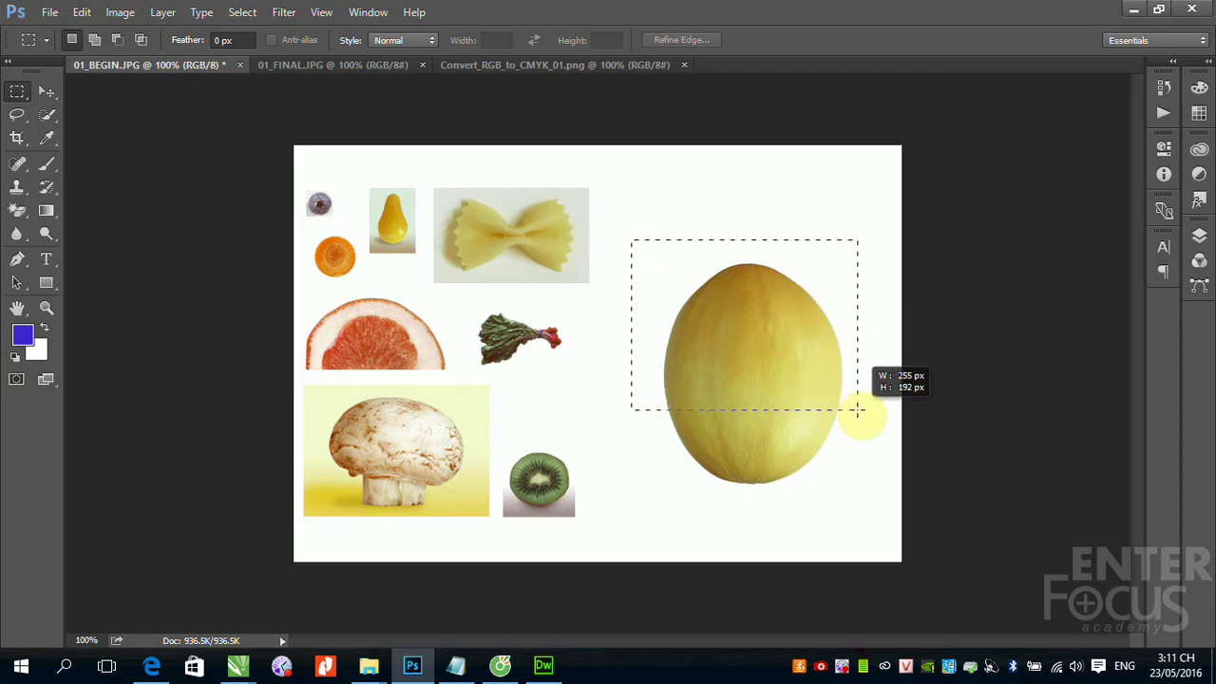
drag(858, 407, 860, 402)
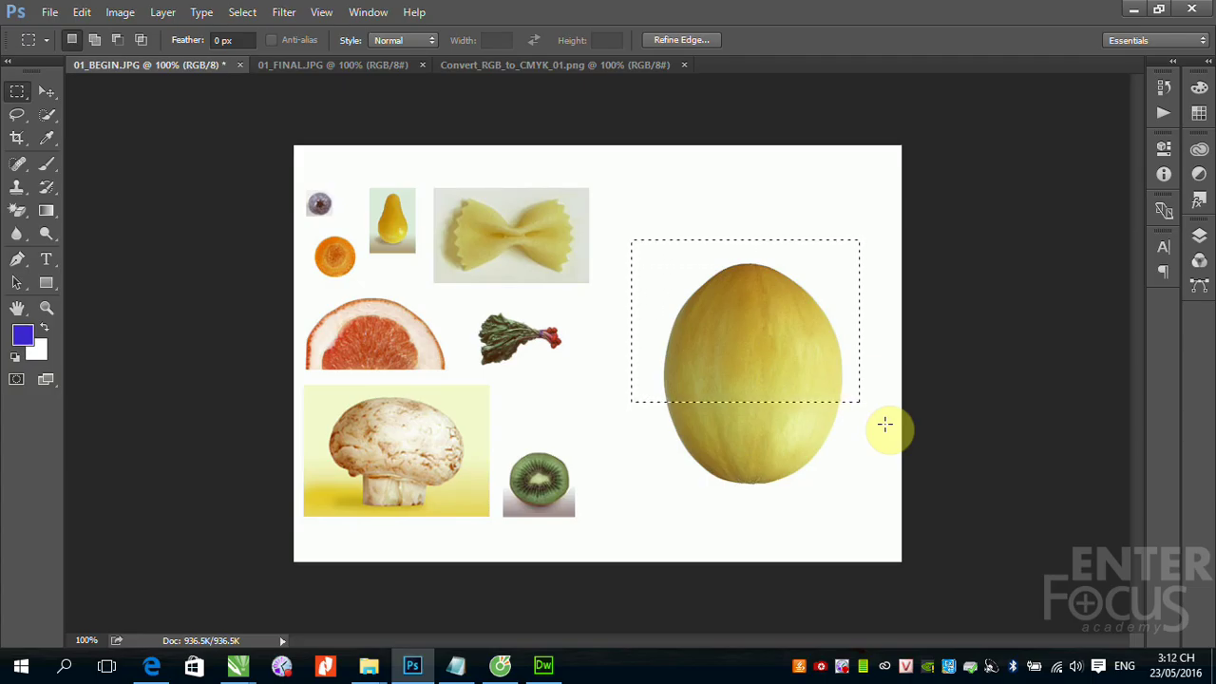
Redraw the rectangle so it frames the melon's upper part, starting just above its top
mouse_move(757, 290)
mouse_down()
mouse_move(754, 384)
mouse_move(765, 295)
mouse_up()
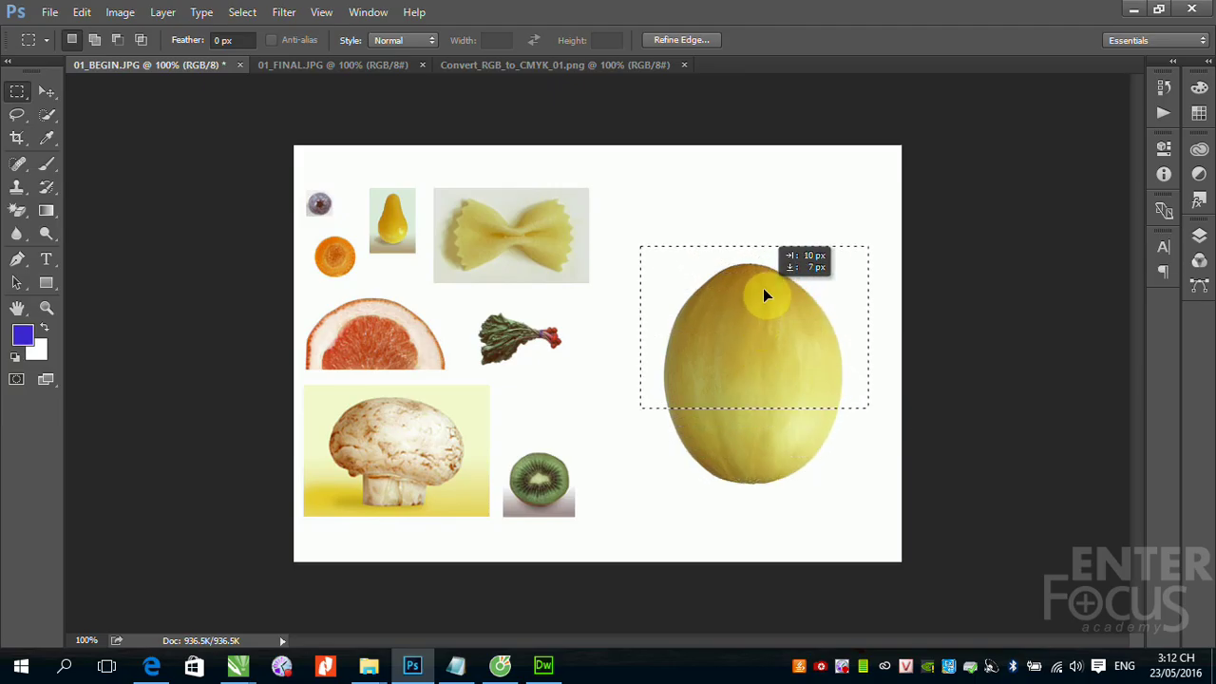
drag(764, 290, 760, 300)
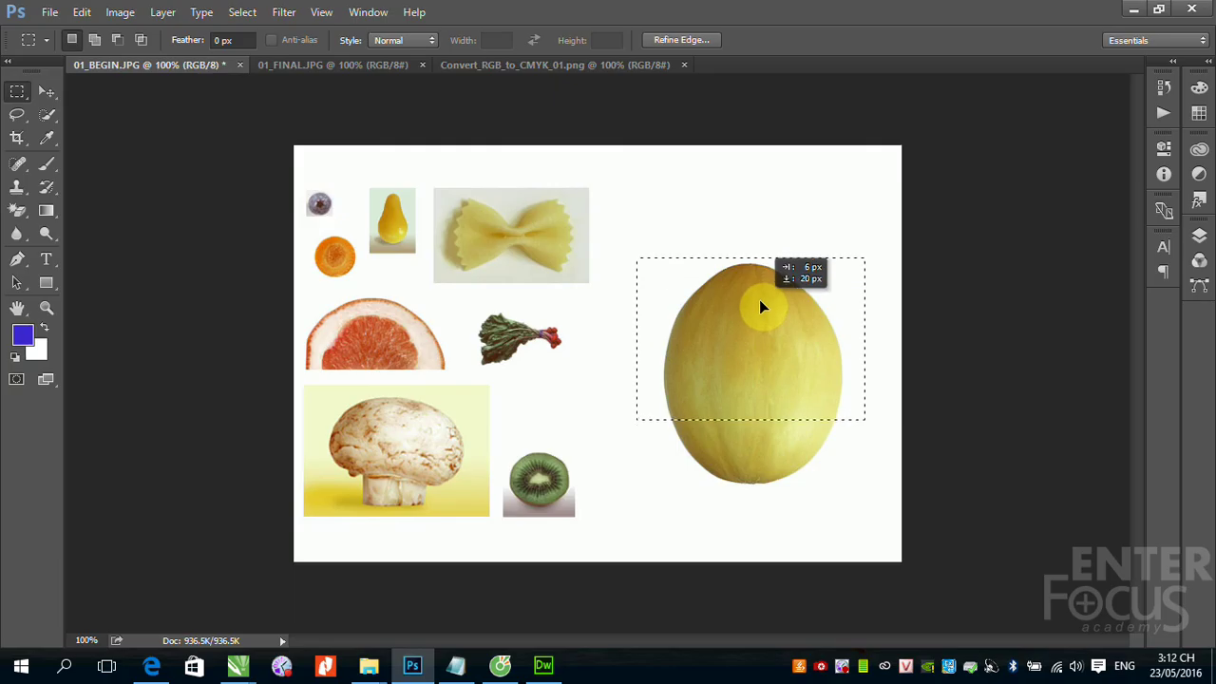
drag(773, 342, 775, 416)
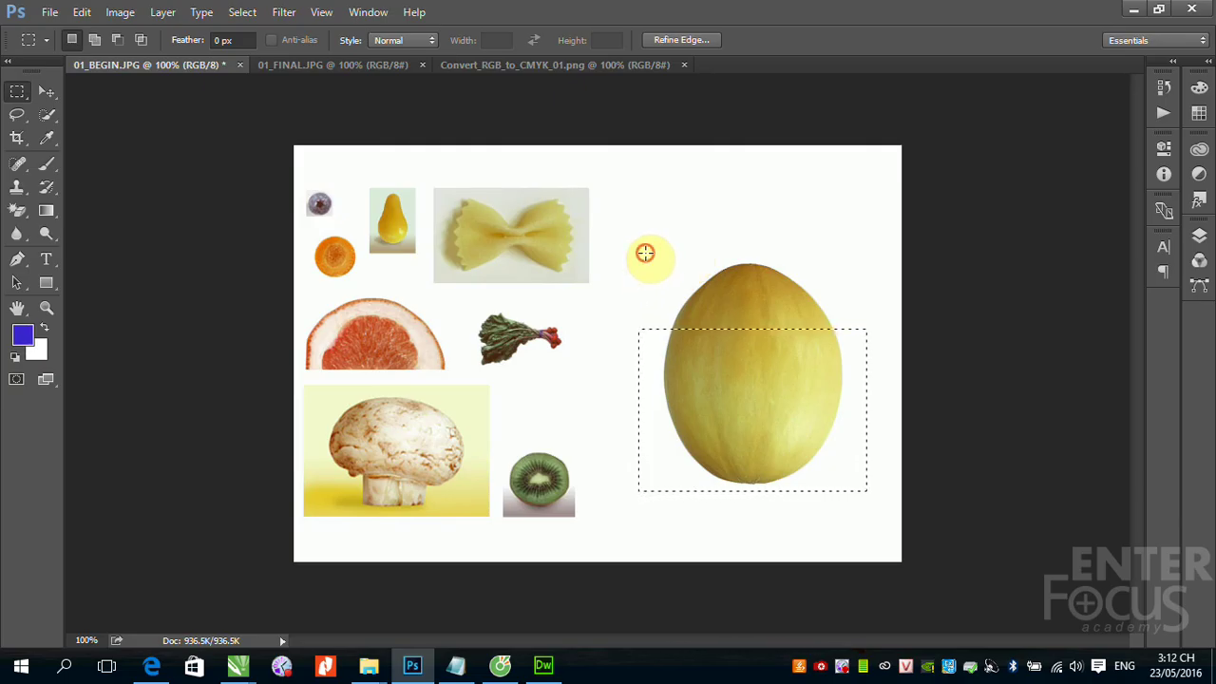
drag(645, 252, 856, 495)
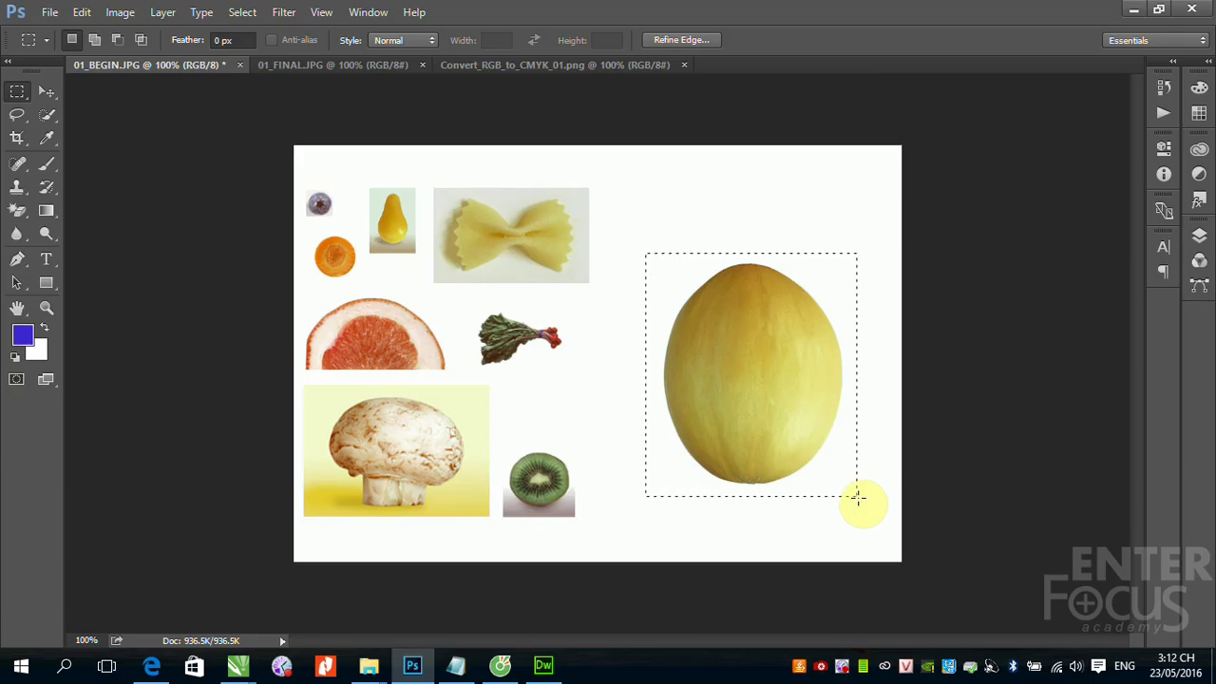
click(742, 222)
mouse_move(655, 248)
mouse_down()
mouse_move(782, 370)
mouse_move(854, 413)
mouse_up()
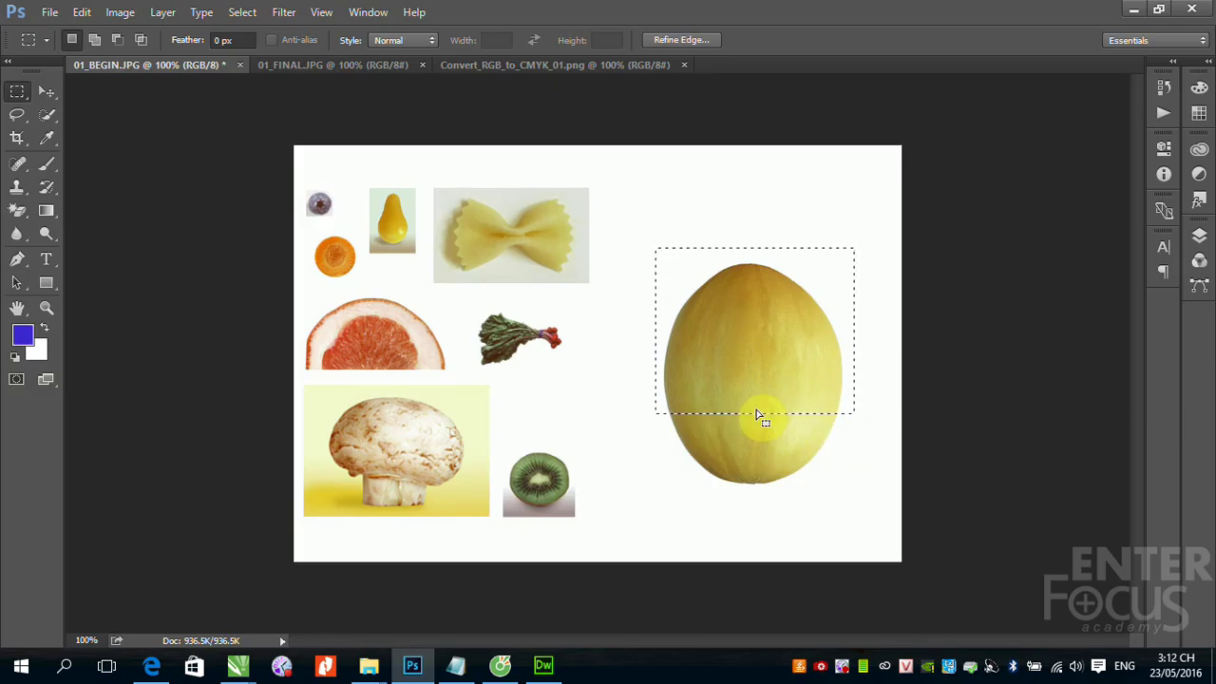
Use Transform Selection to stretch the selection down to the melon's bottom and slightly left, then commit
click(255, 23)
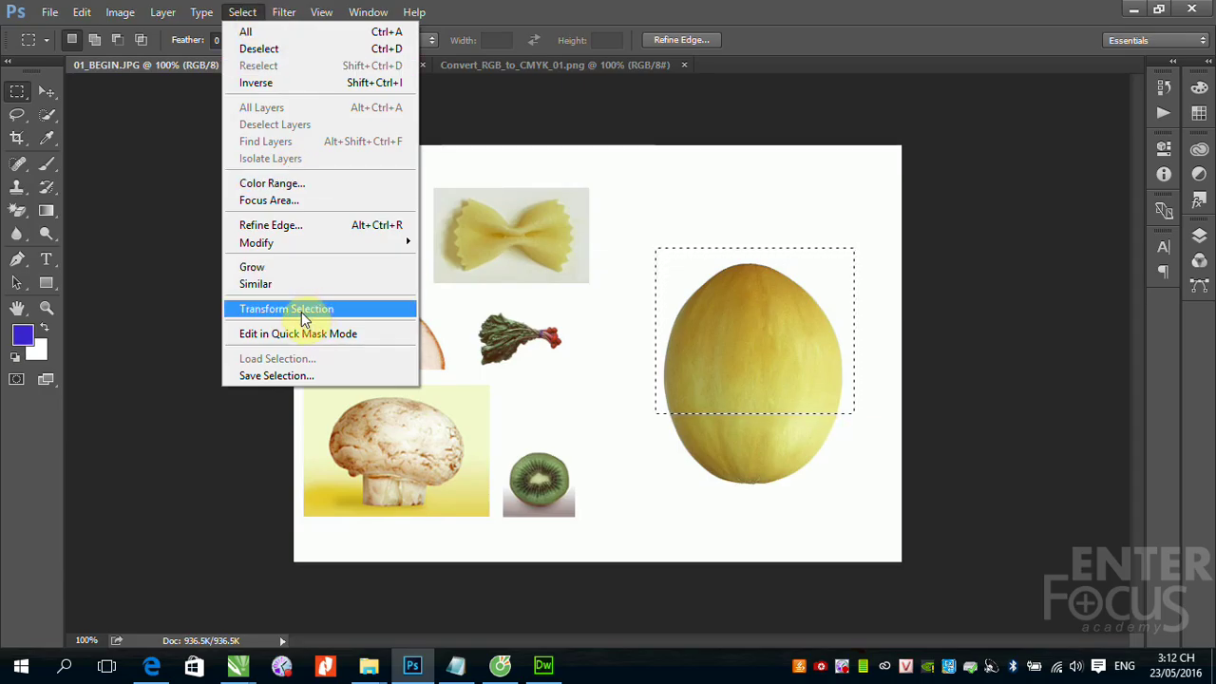
click(302, 319)
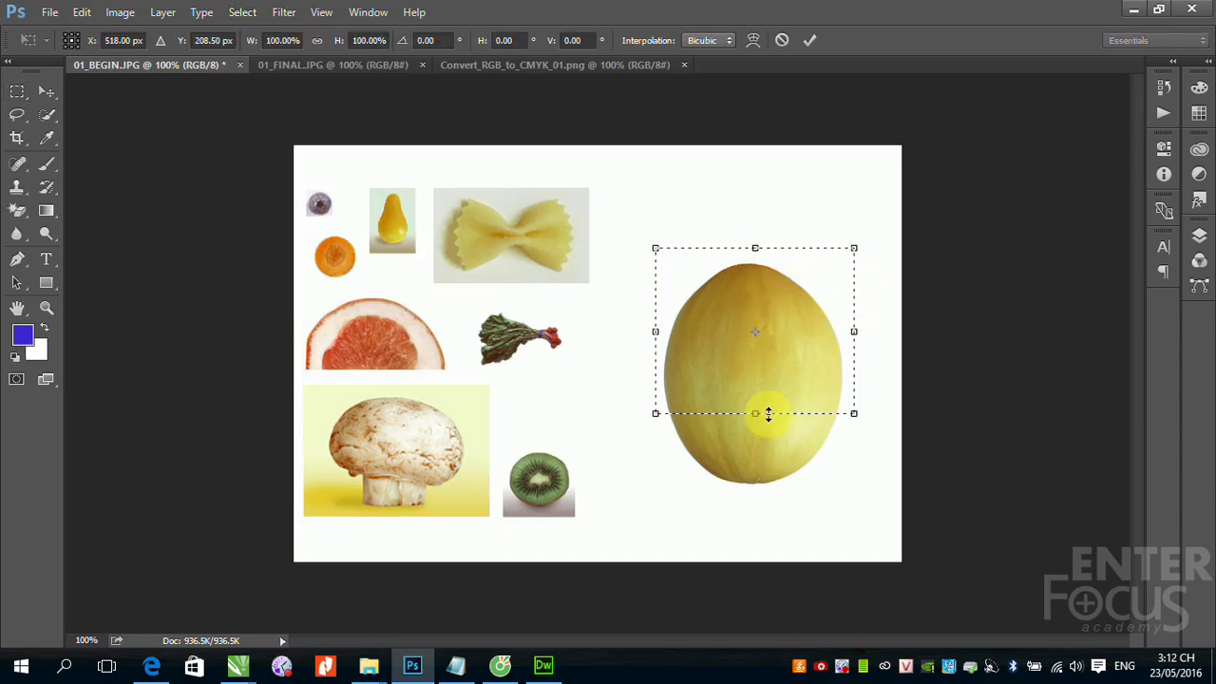
drag(755, 413, 752, 497)
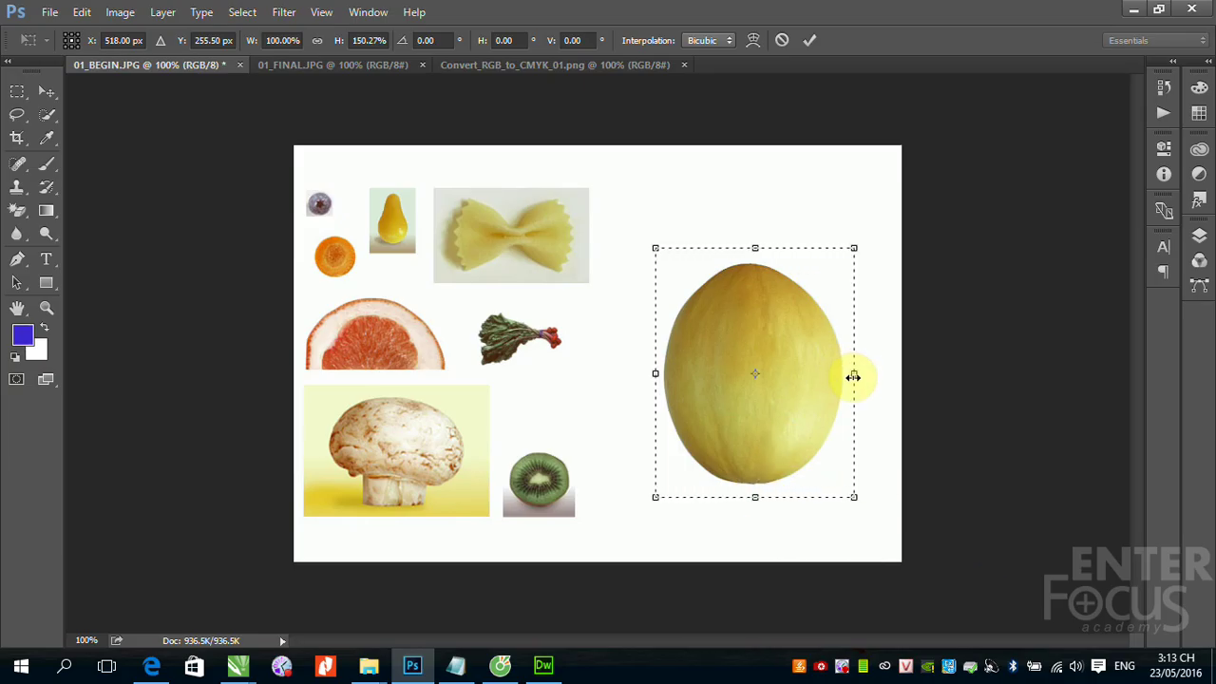
drag(656, 374, 652, 373)
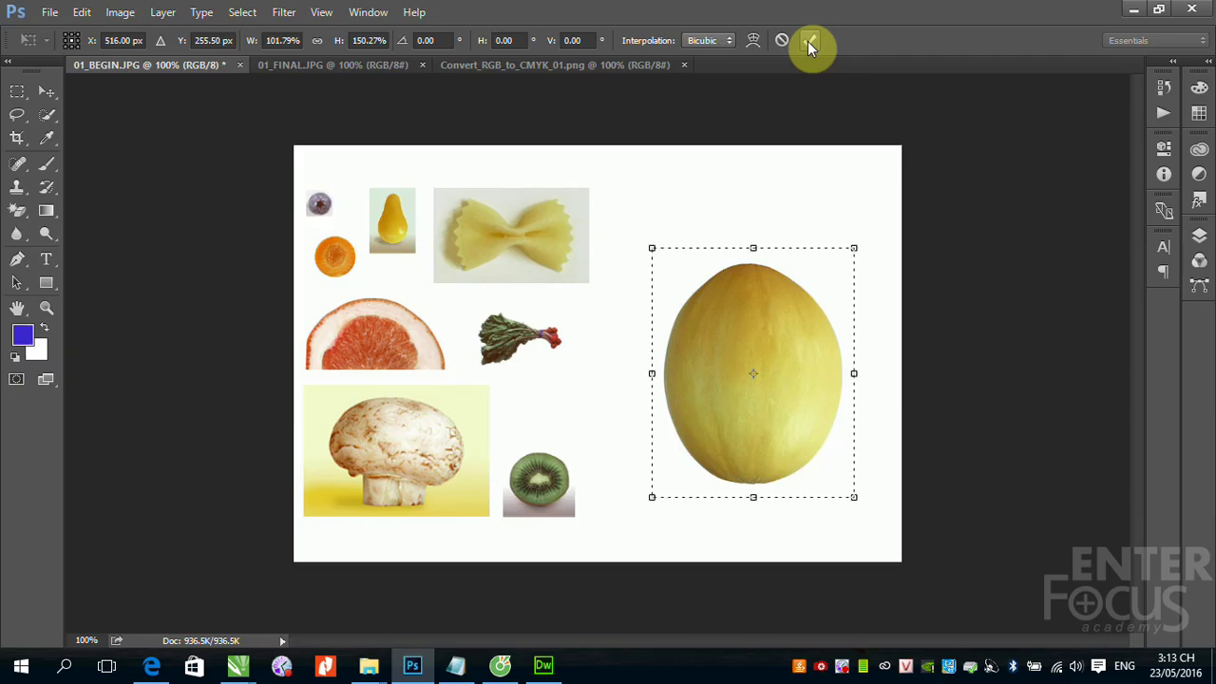
click(808, 41)
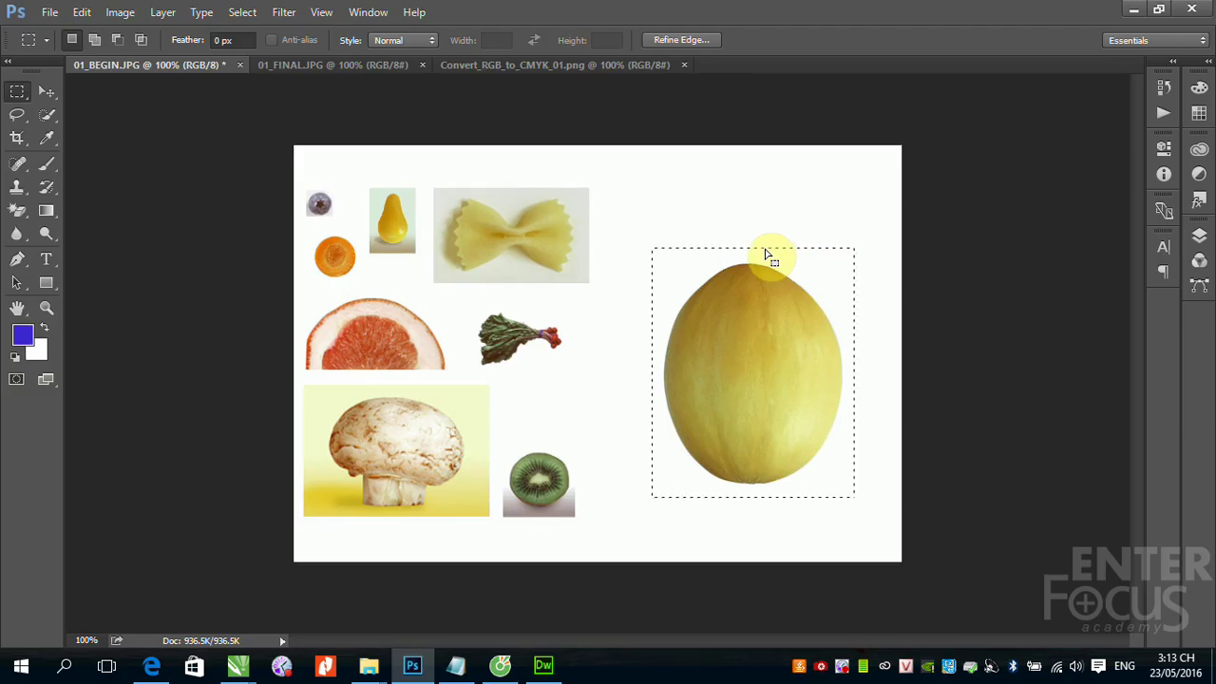
Reselect the melon's upper part and Shift-add a rectangle covering its bottom
click(677, 222)
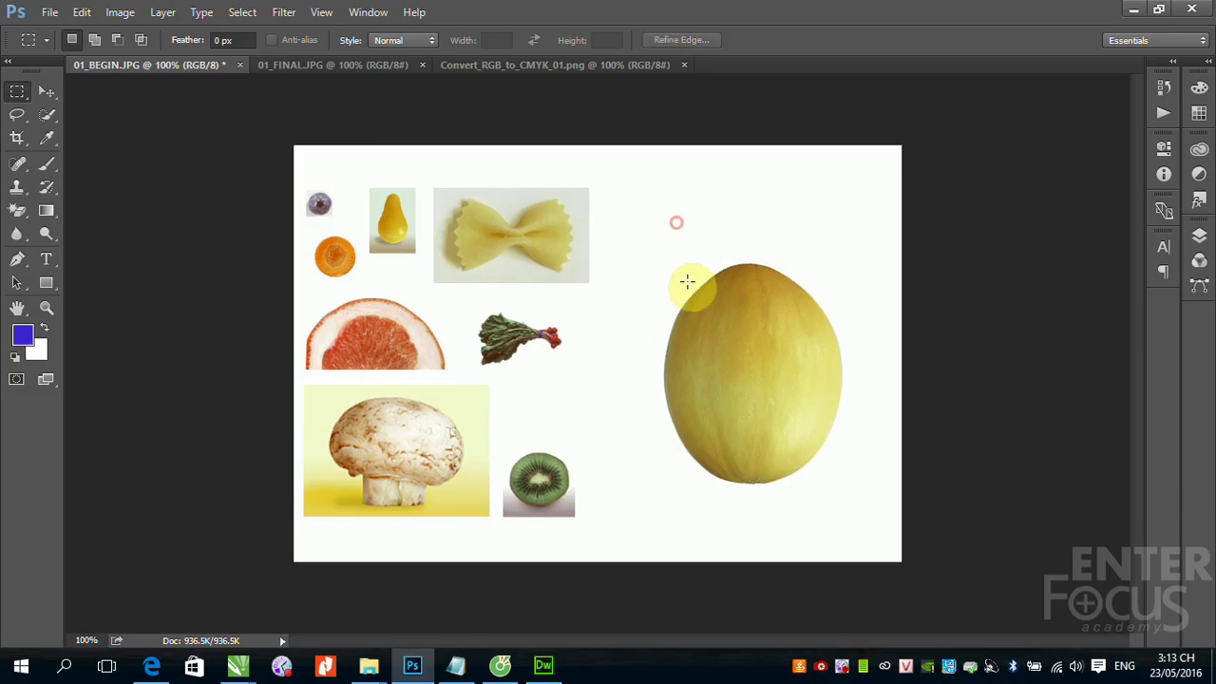
drag(648, 243, 863, 418)
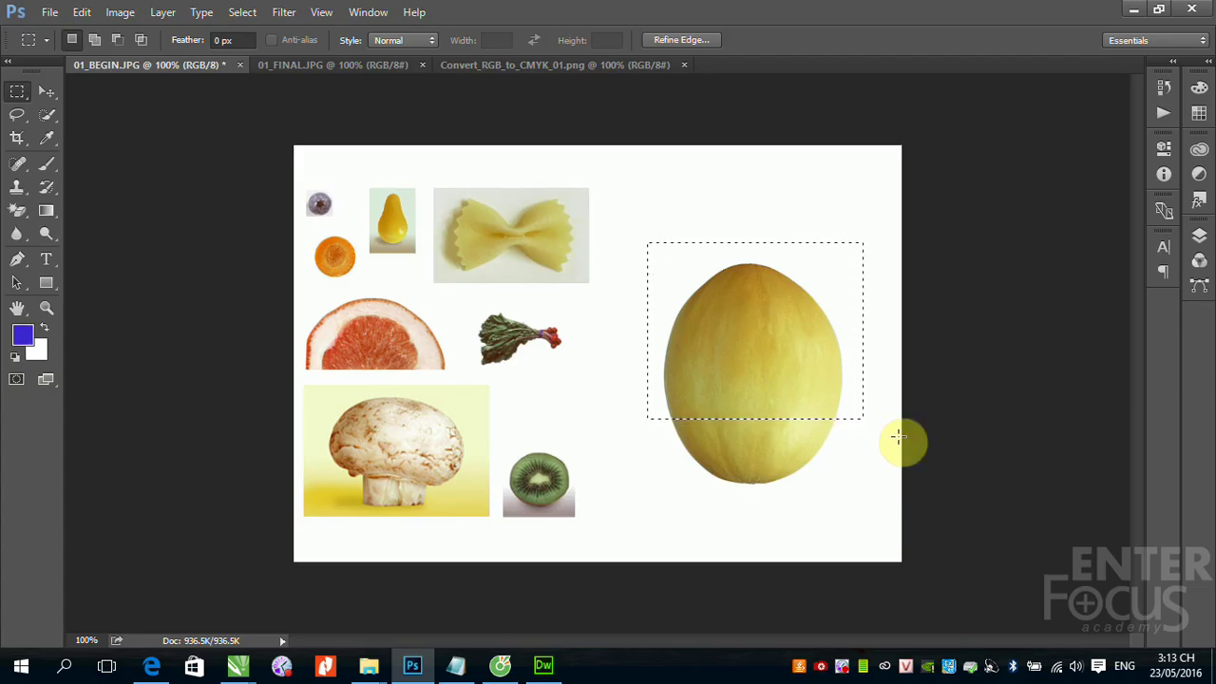
key(shift)
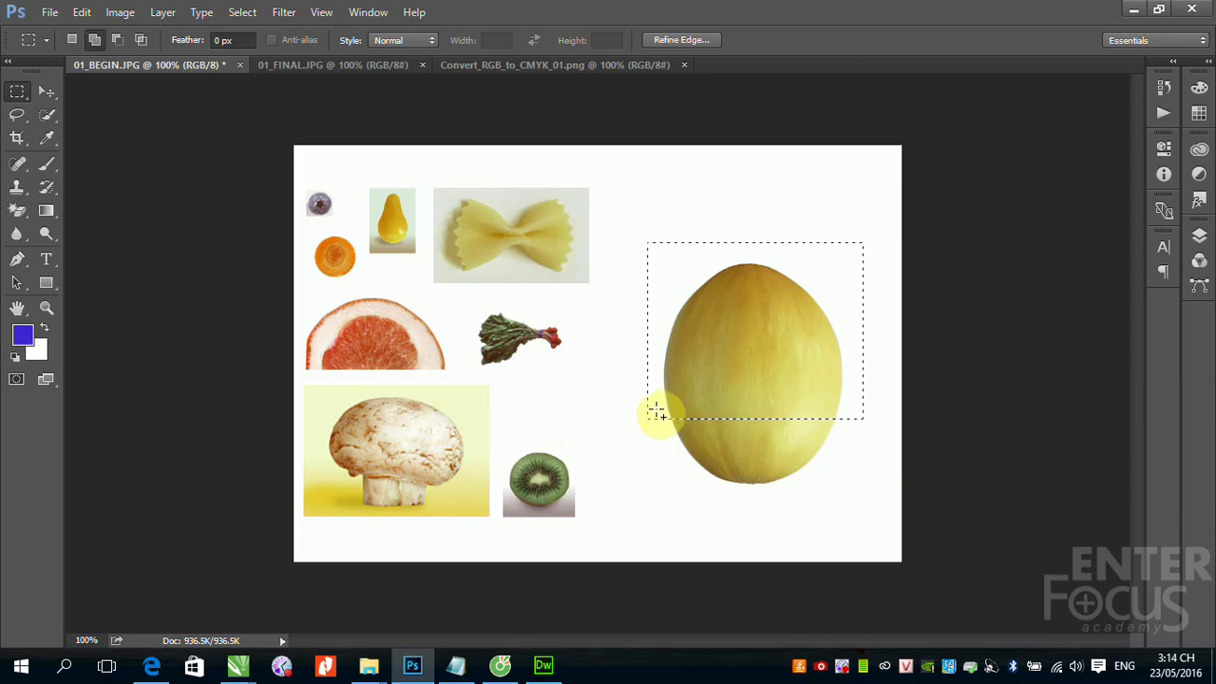
drag(651, 413, 863, 516)
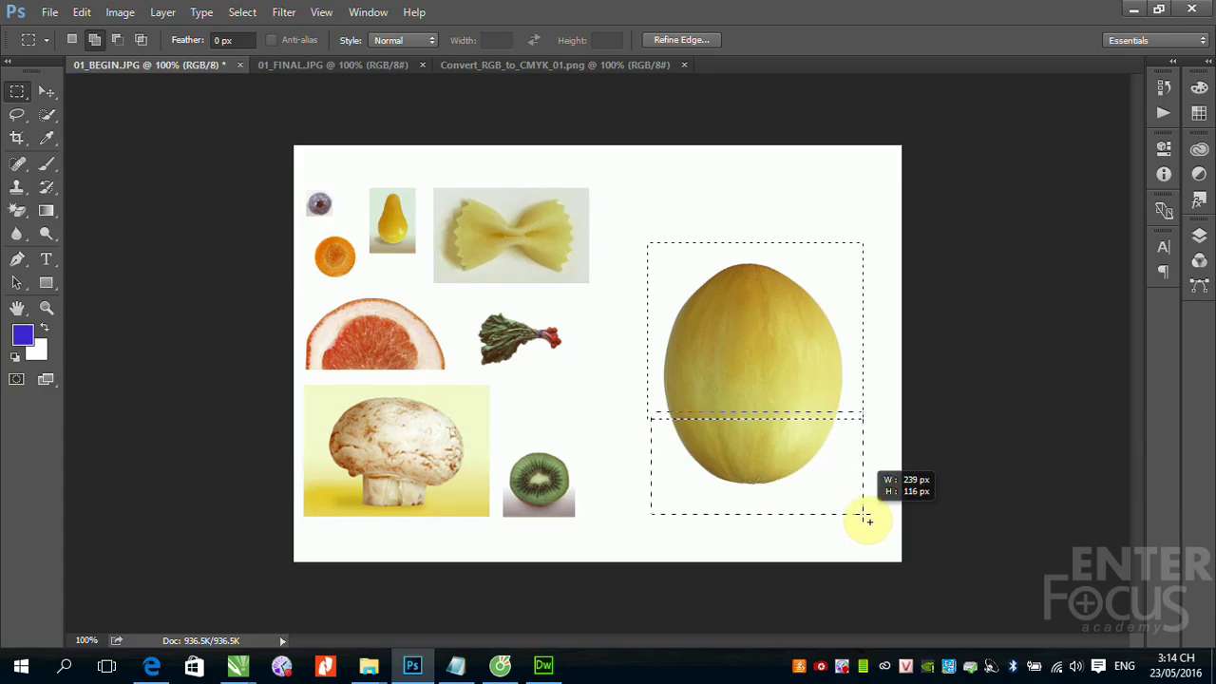
drag(862, 516, 862, 514)
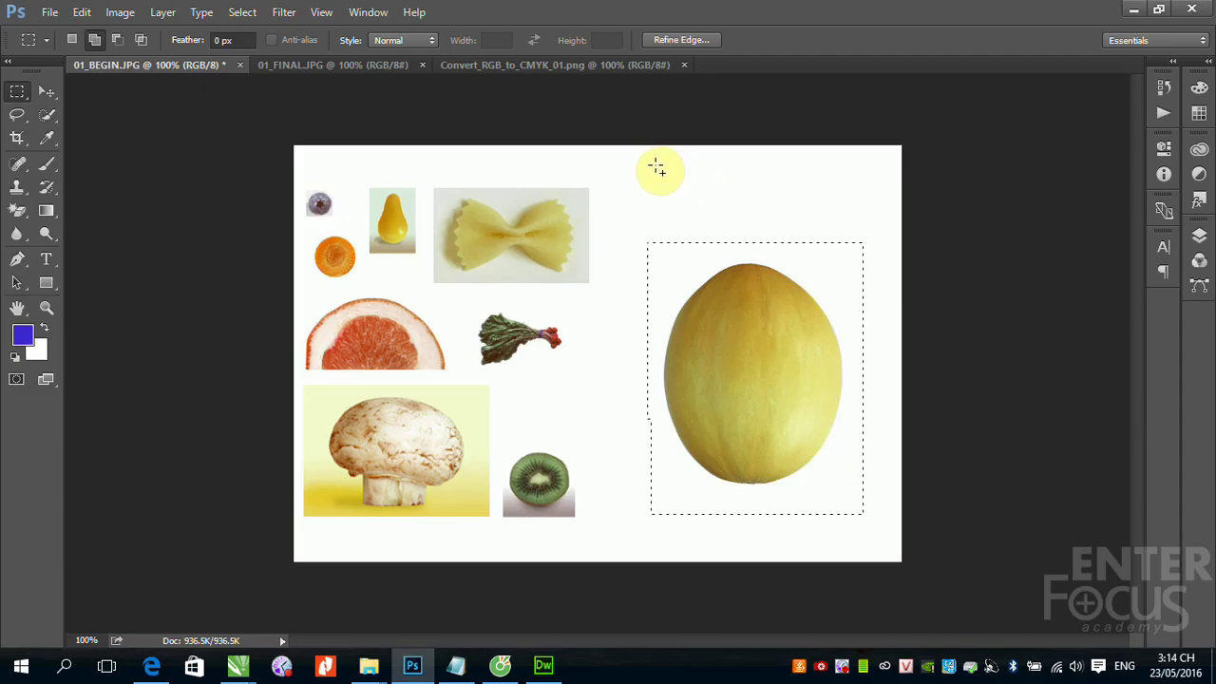
key(ctrl+z)
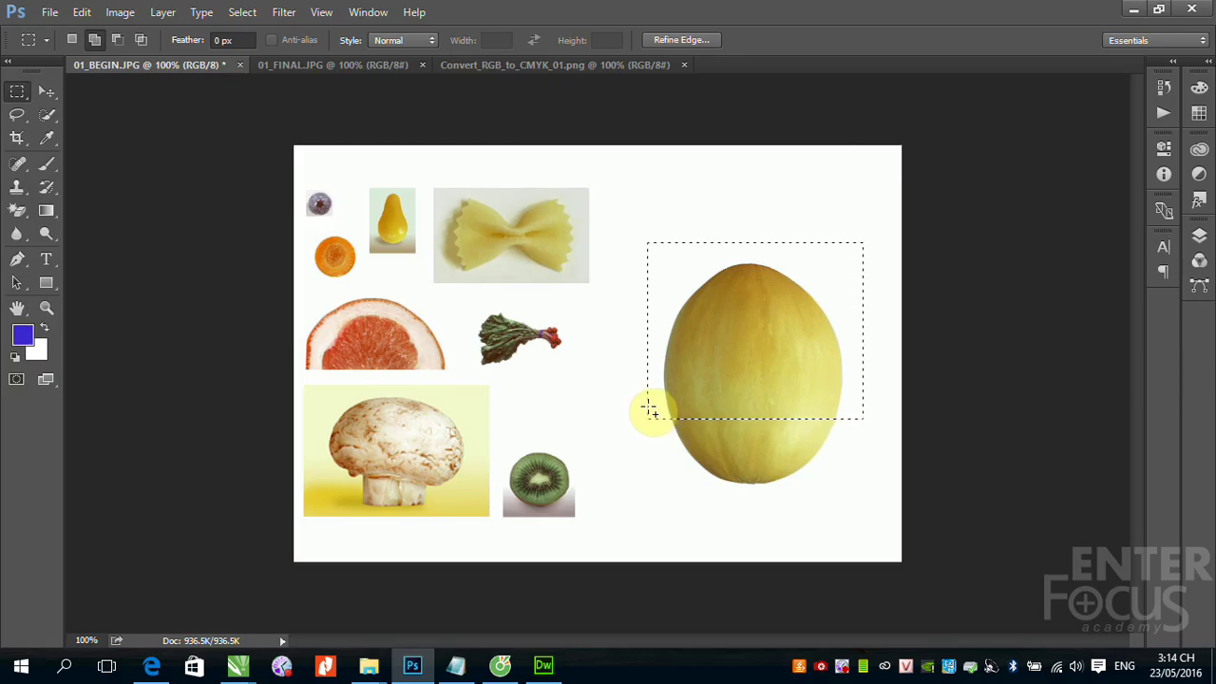
drag(648, 406, 864, 507)
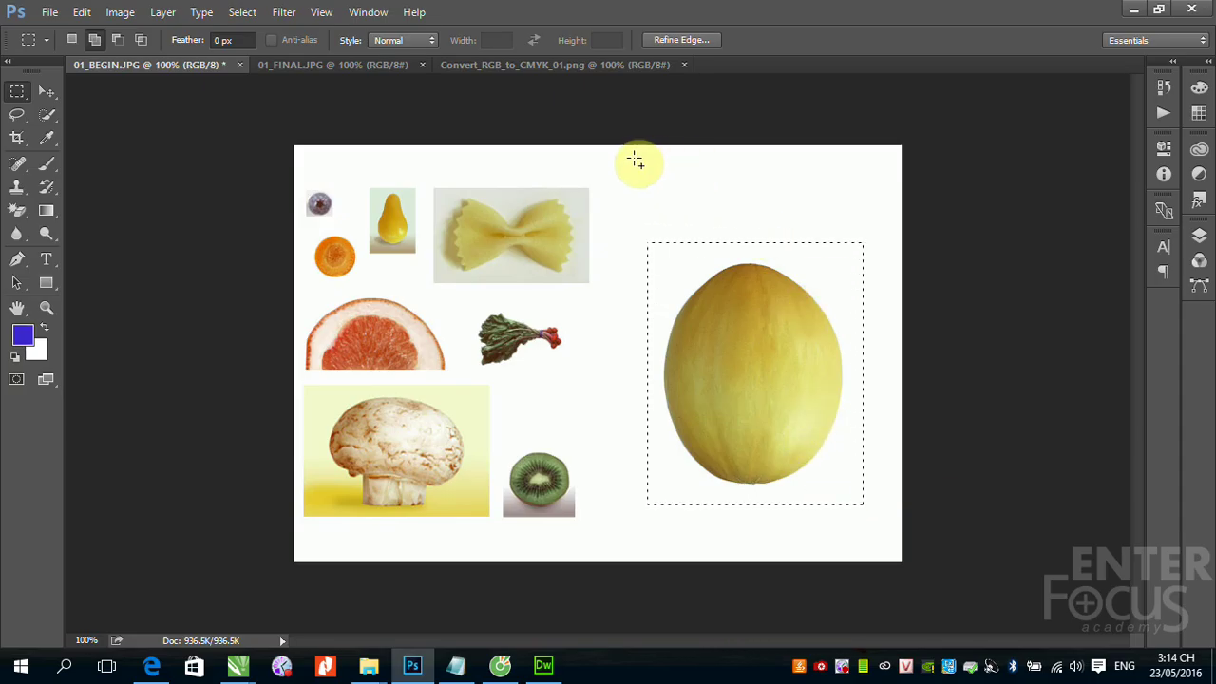
Add four small rectangles to the selection: two above the melon, two to its left
drag(633, 158, 729, 219)
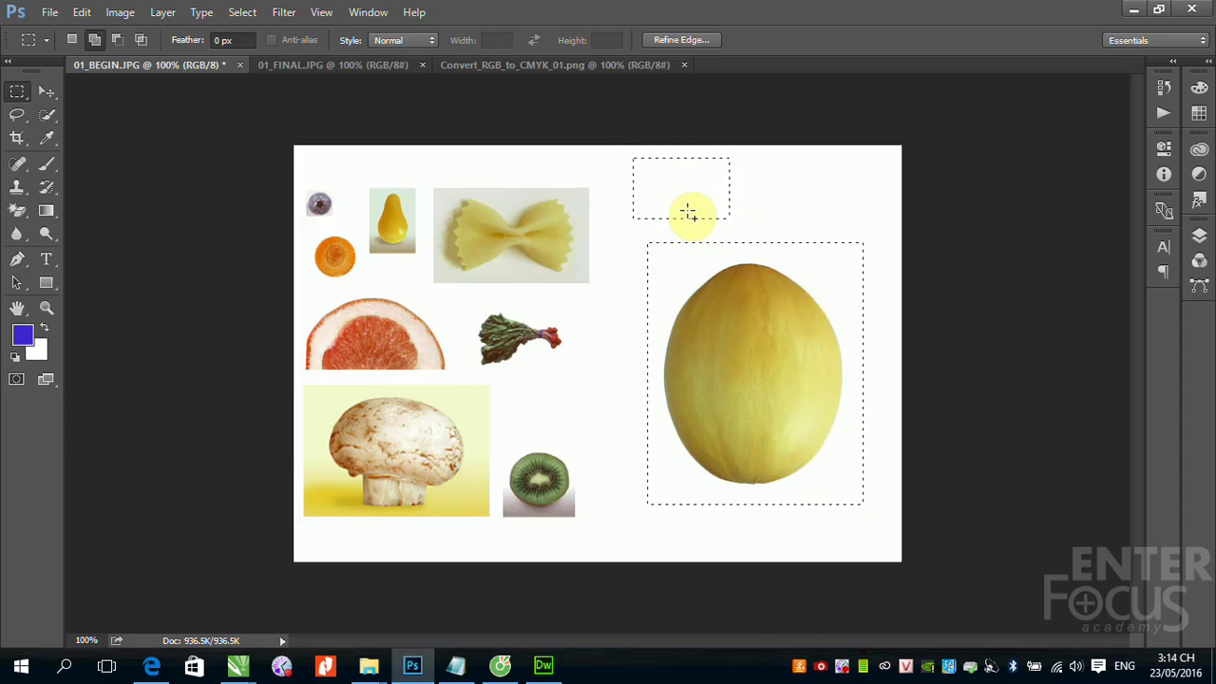
drag(773, 162, 851, 234)
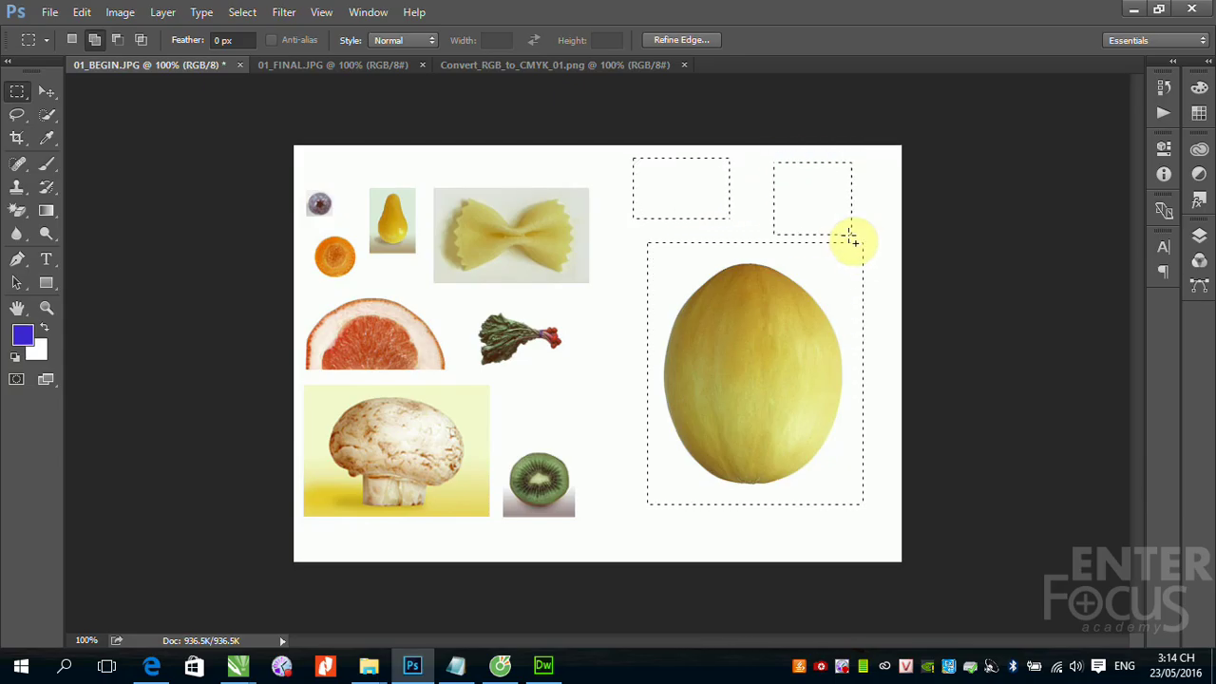
drag(571, 260, 627, 318)
drag(594, 360, 630, 410)
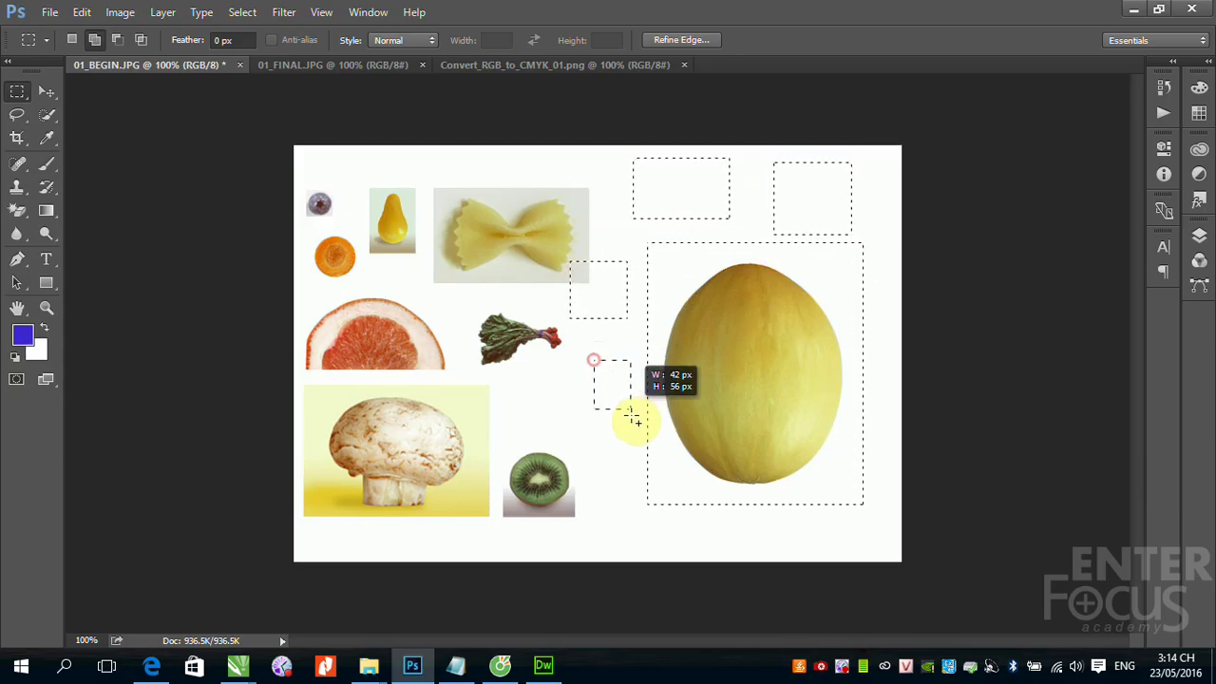
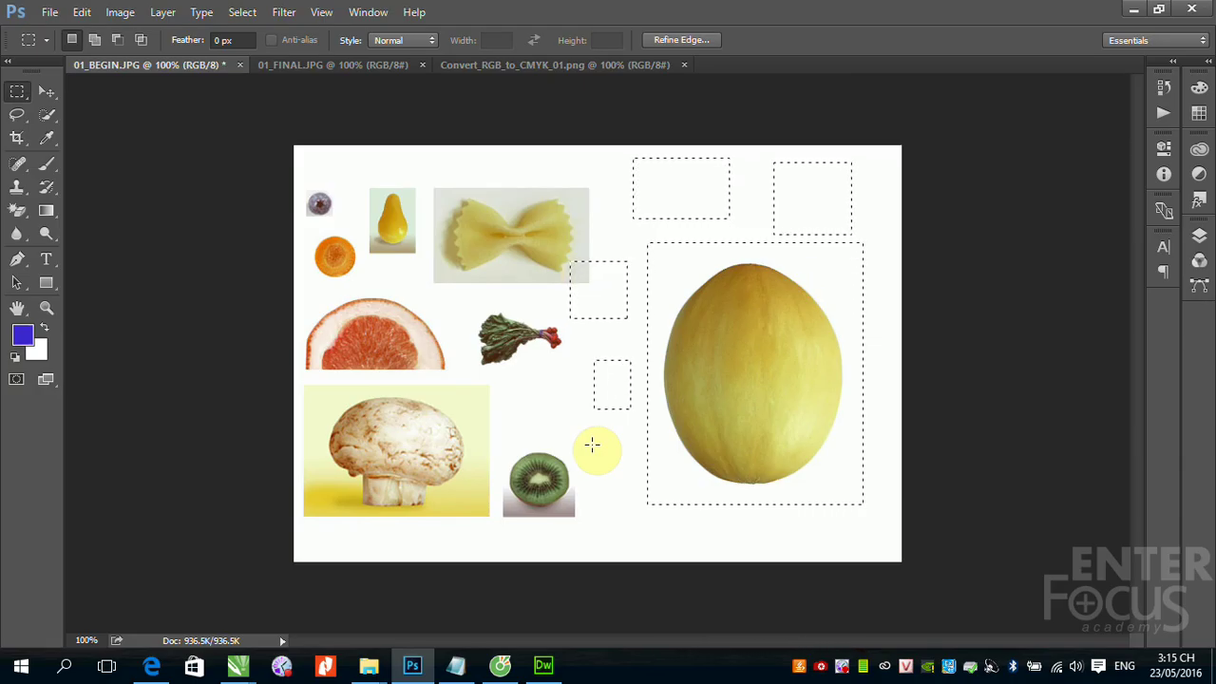
Fill the rectangular selections with green, then undo the fill
click(84, 11)
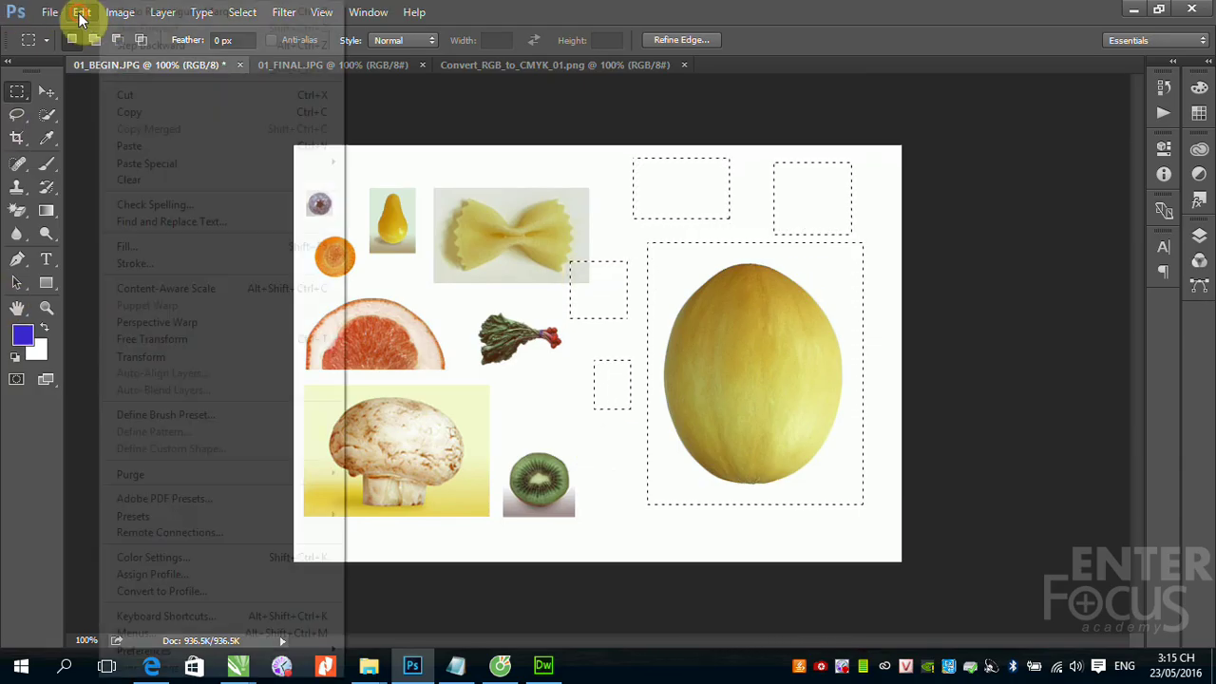
click(126, 246)
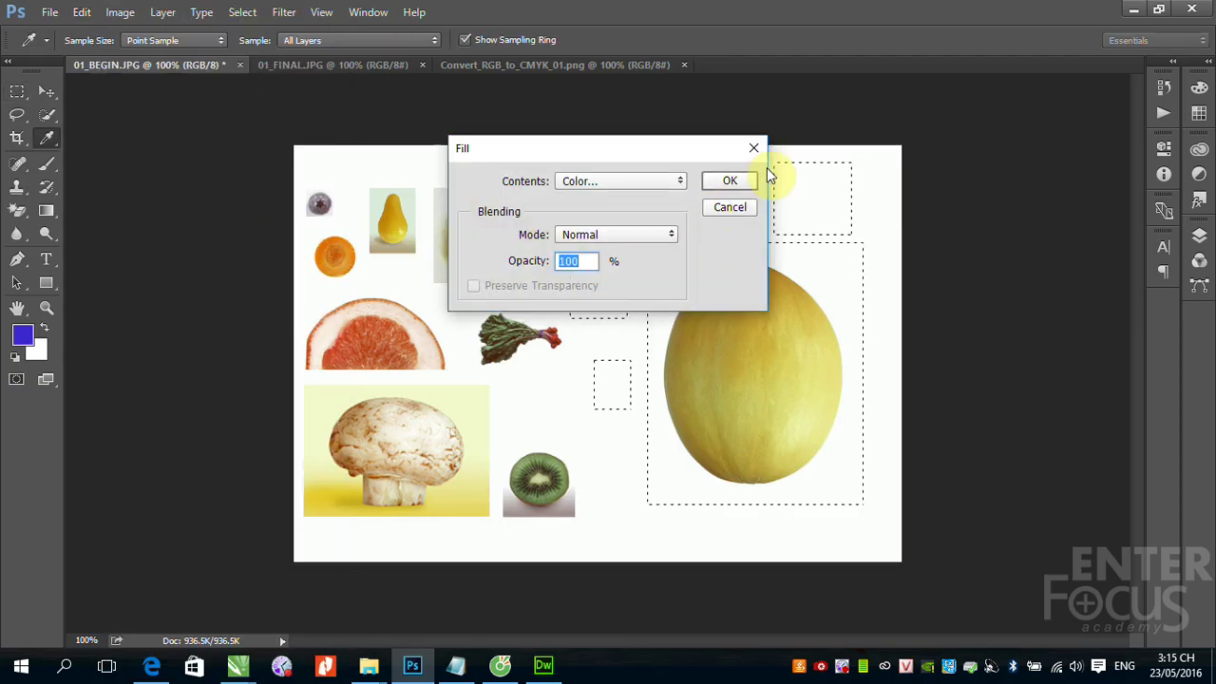
click(731, 181)
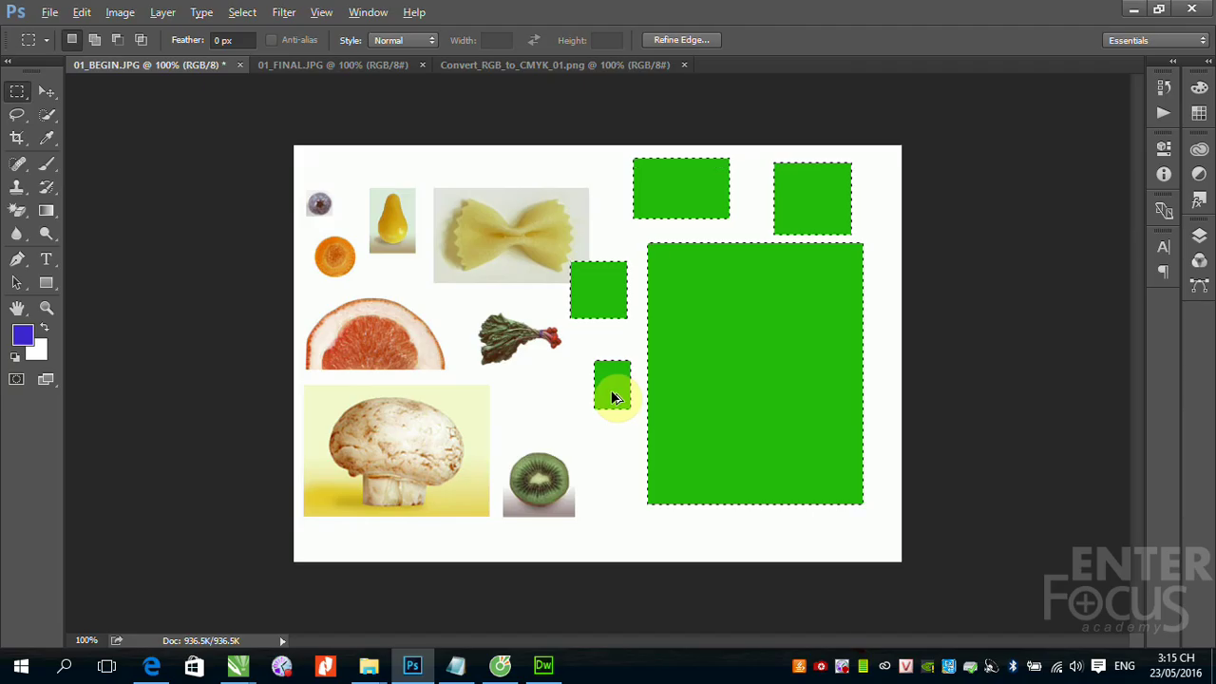
key(ctrl+z)
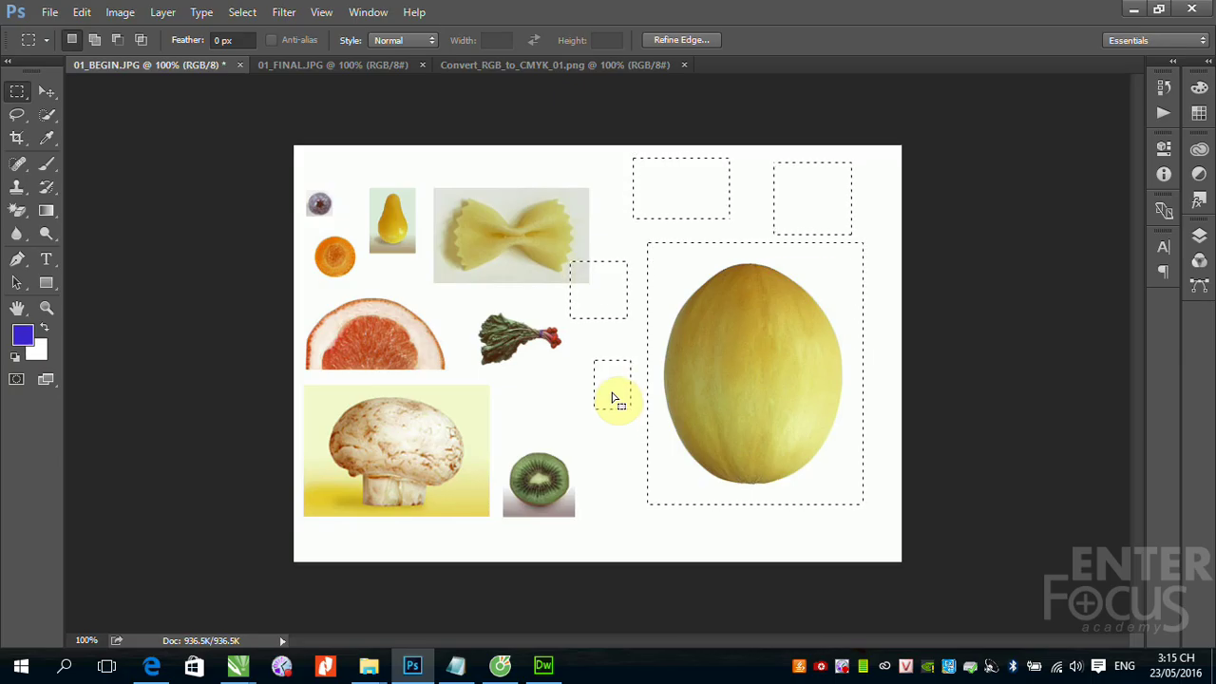
Cycle the marquee mode with Shift and Alt, ending on Subtract from selection
key(shift)
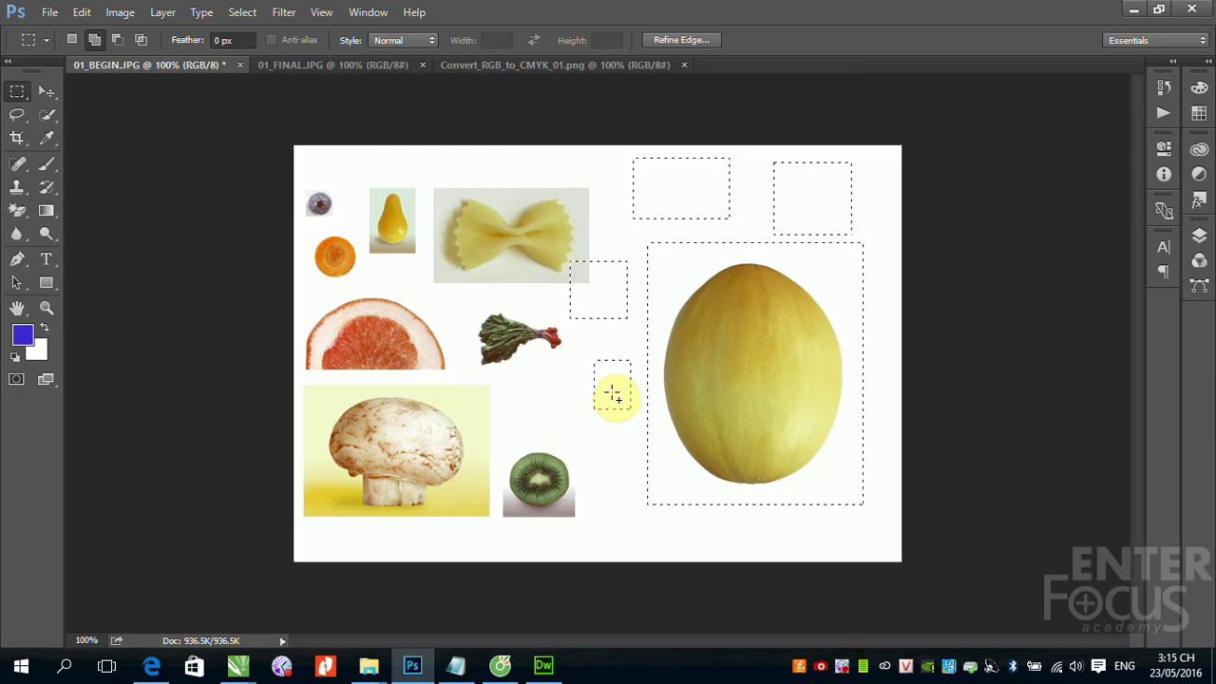
key(shift)
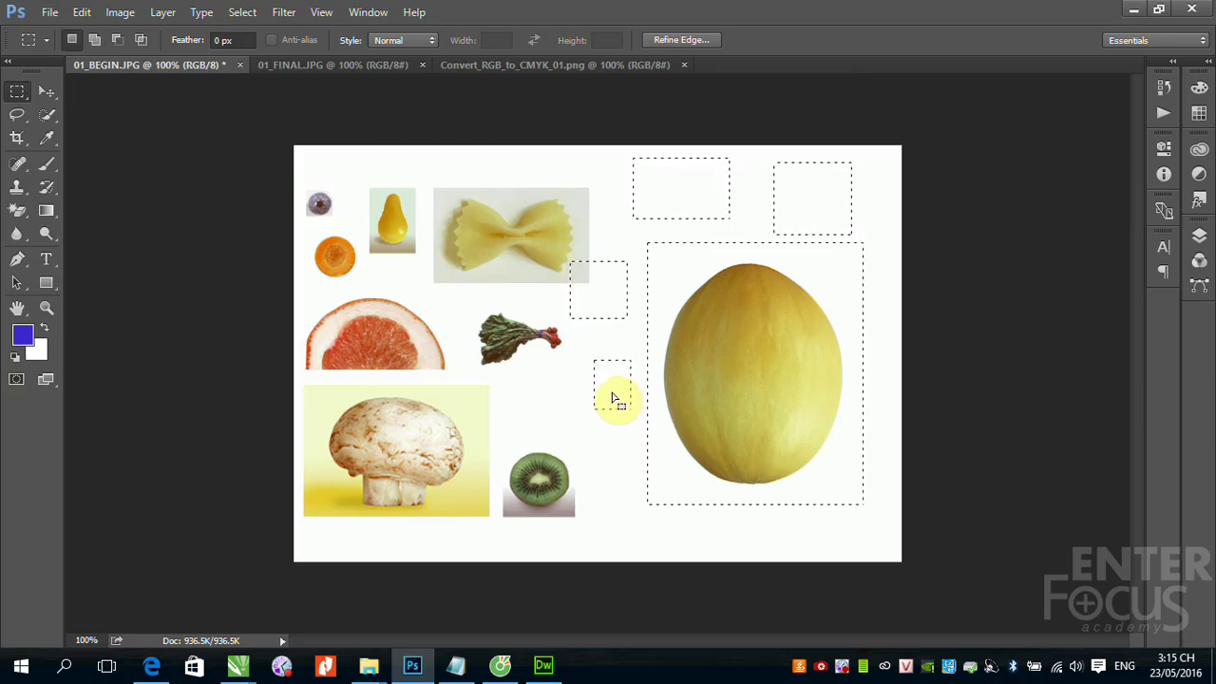
key(alt)
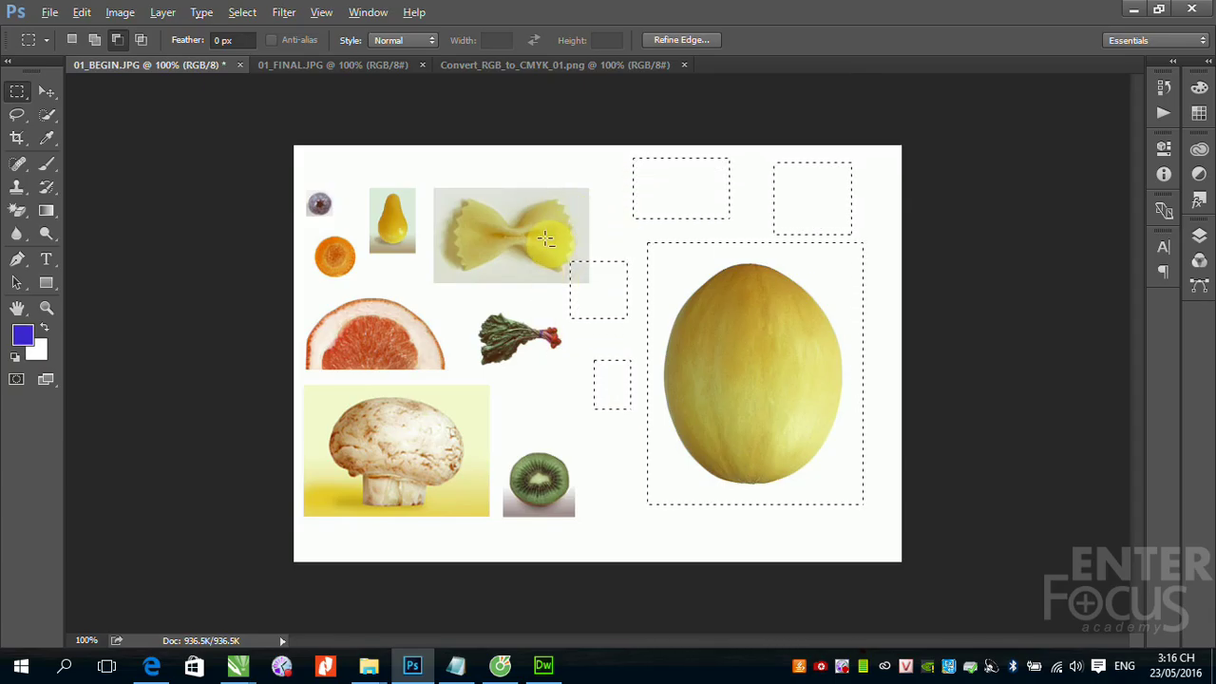
Subtract the four small box selections beside the pasta, top, top-right and left of the melon
drag(546, 239, 639, 332)
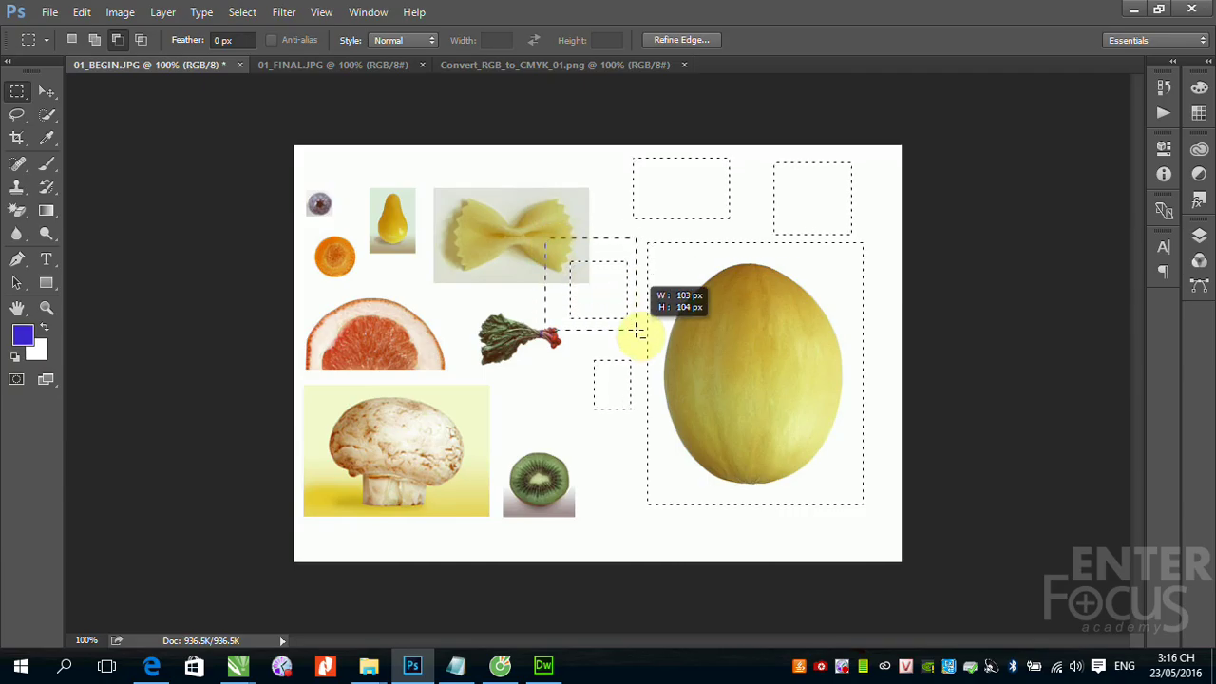
drag(640, 331, 637, 329)
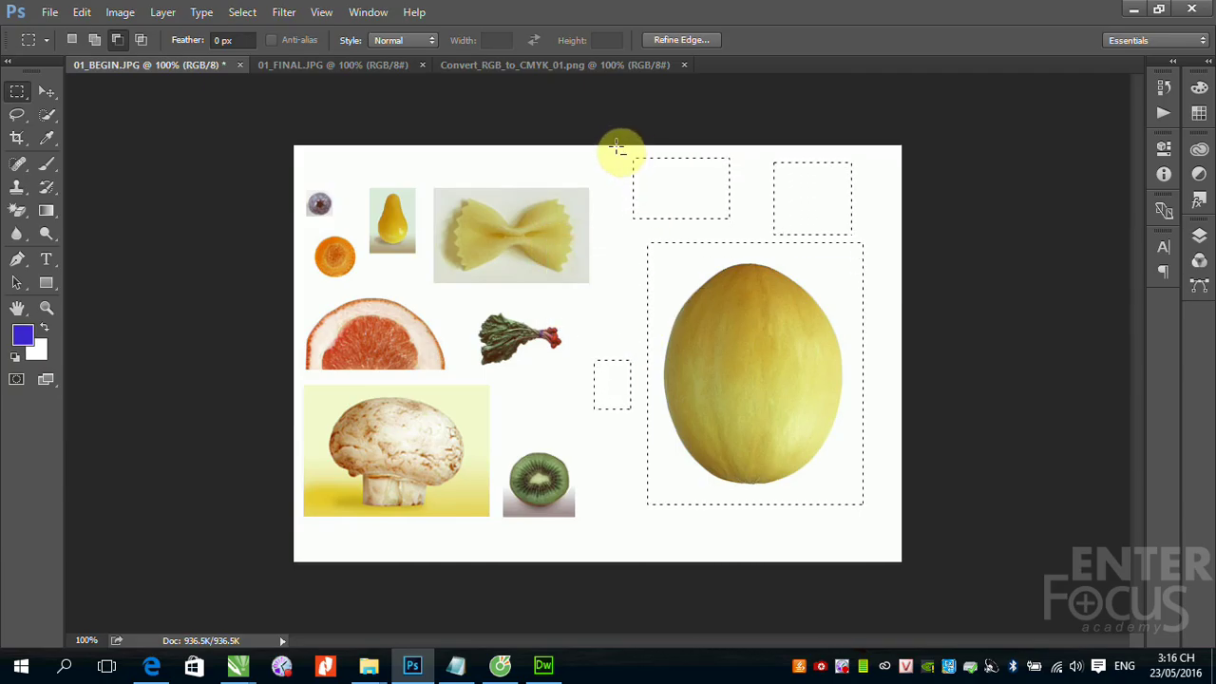
drag(622, 150, 753, 226)
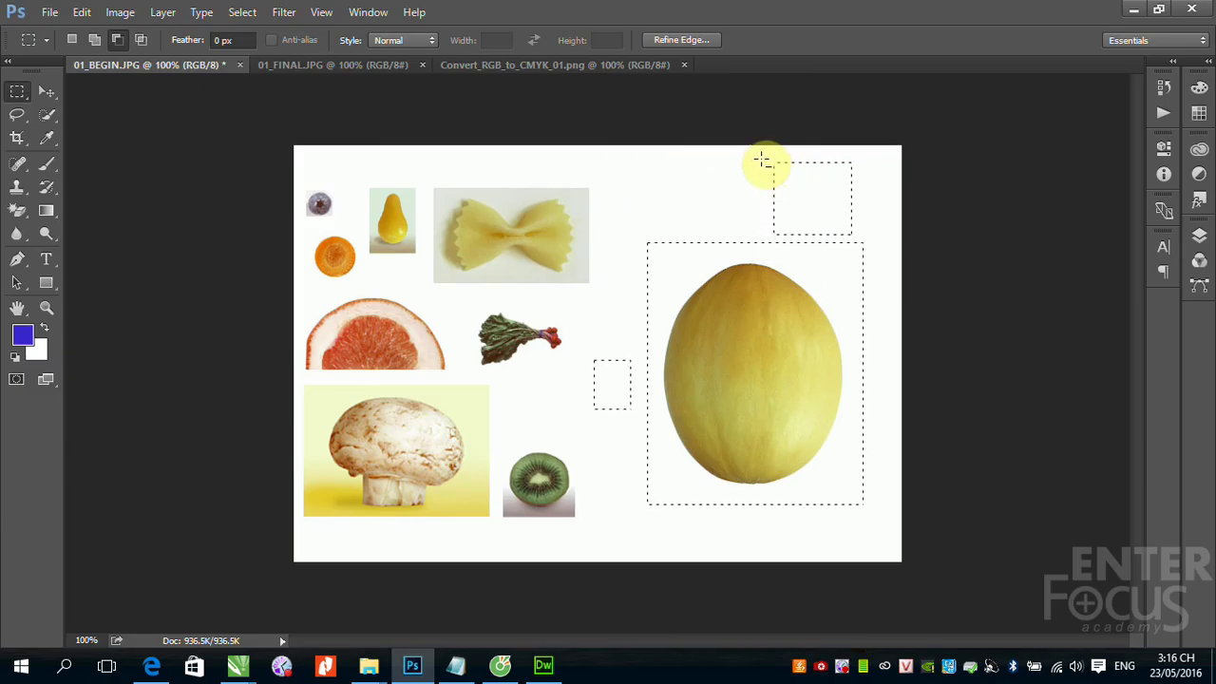
drag(759, 154, 863, 238)
drag(570, 320, 638, 422)
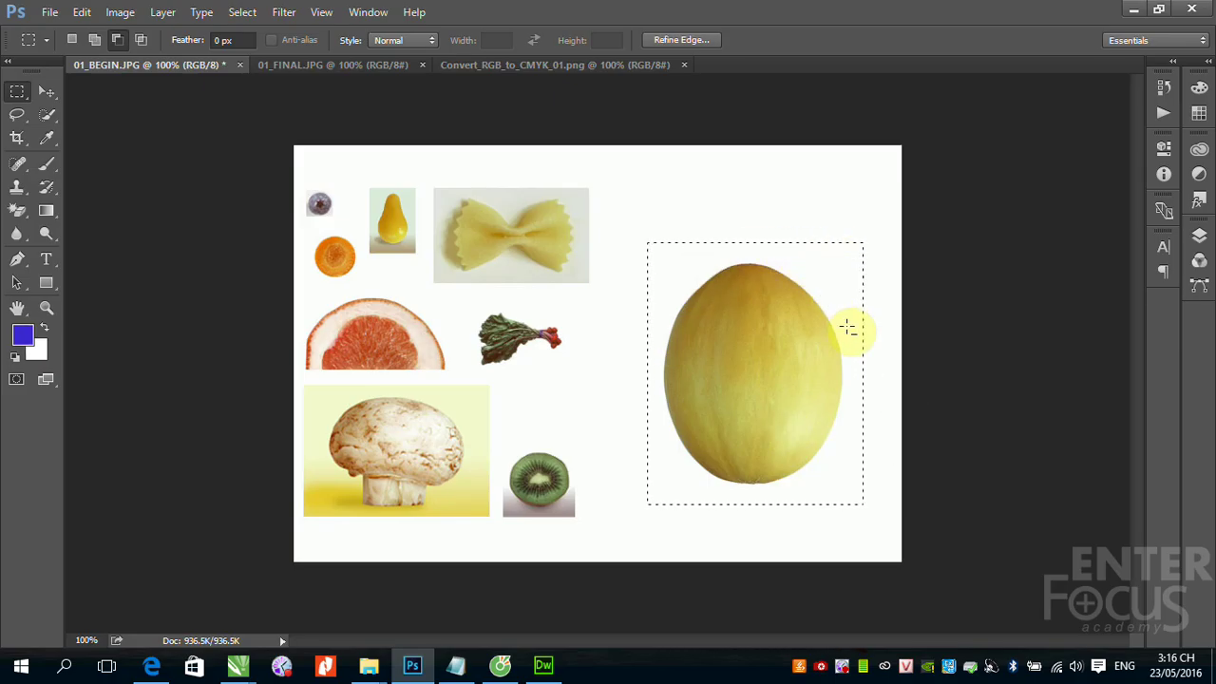
Cut strips and corner notches from the melon selection's top, lower-left and right edges
drag(626, 203, 872, 262)
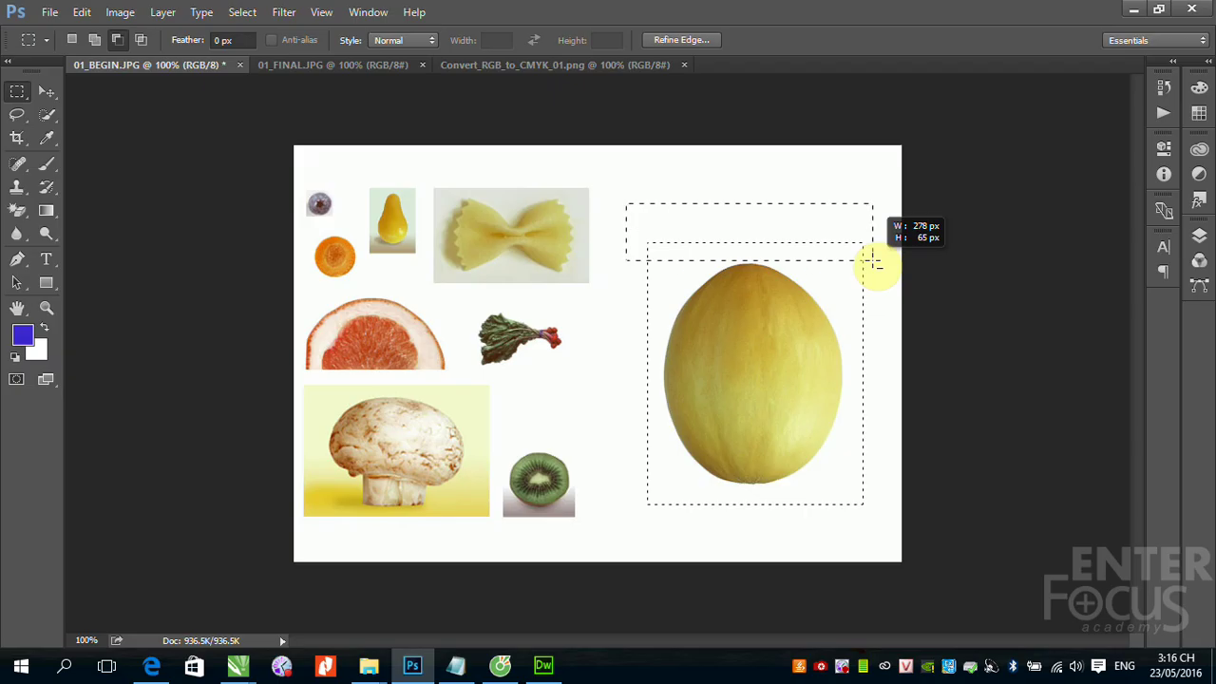
drag(872, 263, 872, 261)
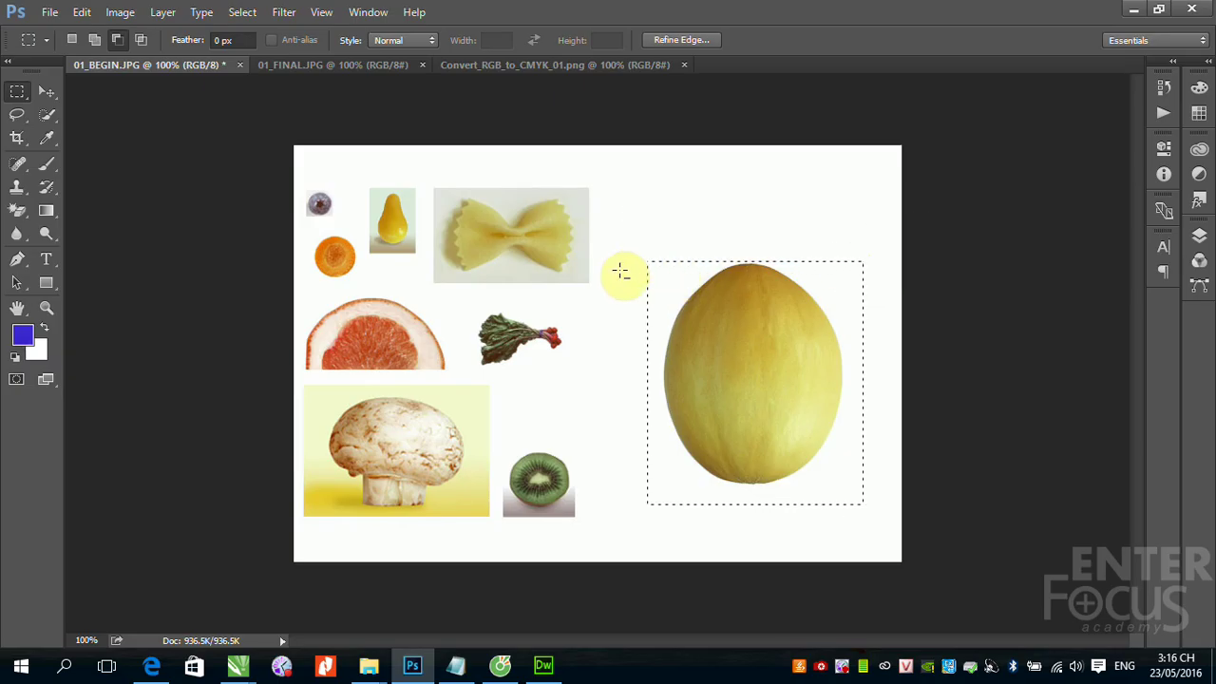
drag(619, 472, 690, 529)
mouse_move(630, 427)
mouse_down()
mouse_move(691, 502)
mouse_move(896, 545)
mouse_up()
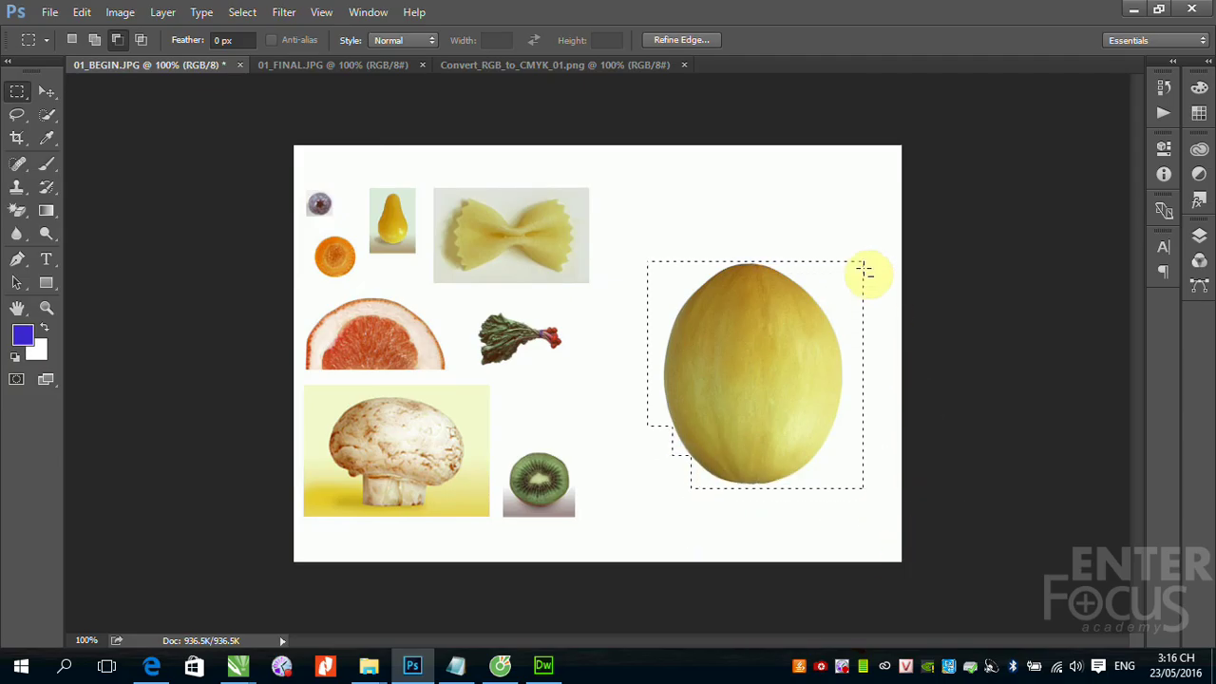
drag(844, 247, 914, 518)
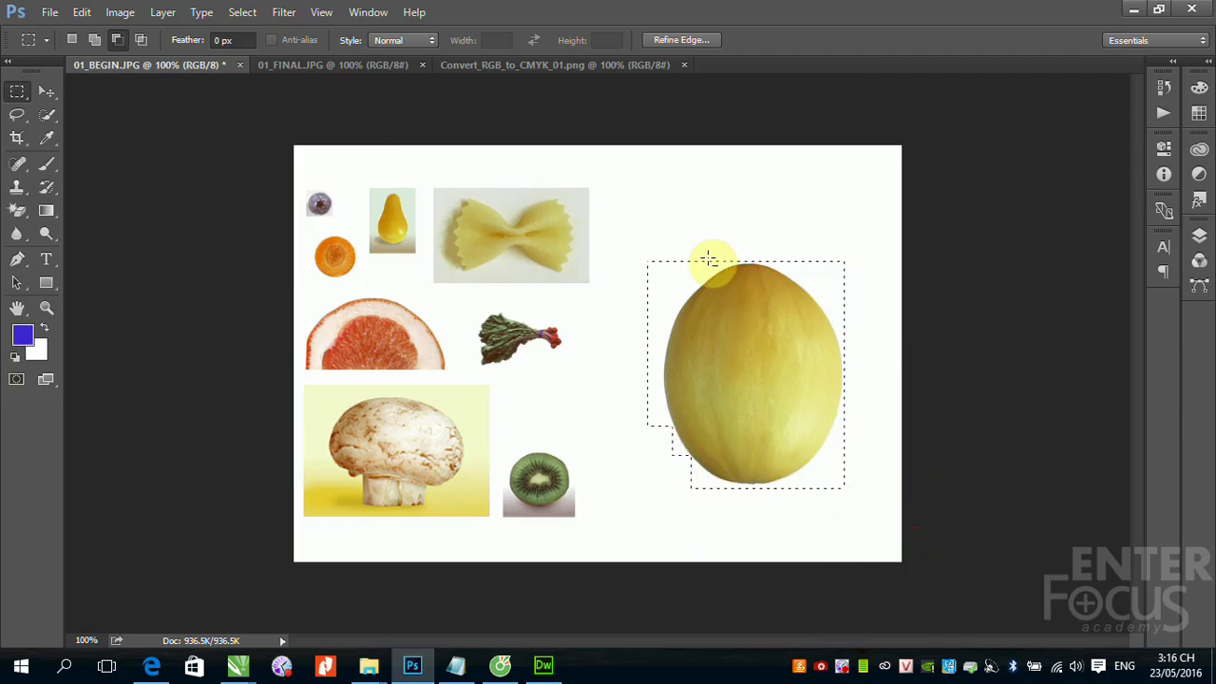
drag(638, 219, 693, 285)
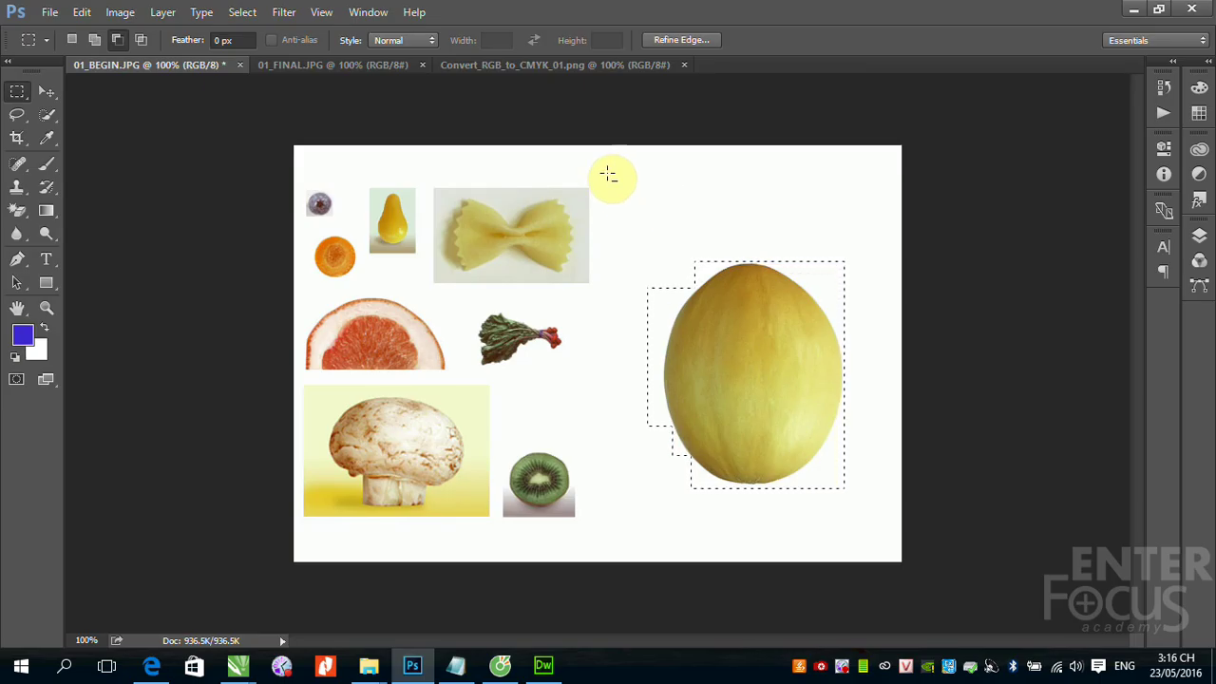
drag(615, 161, 777, 245)
key(ctrl+z)
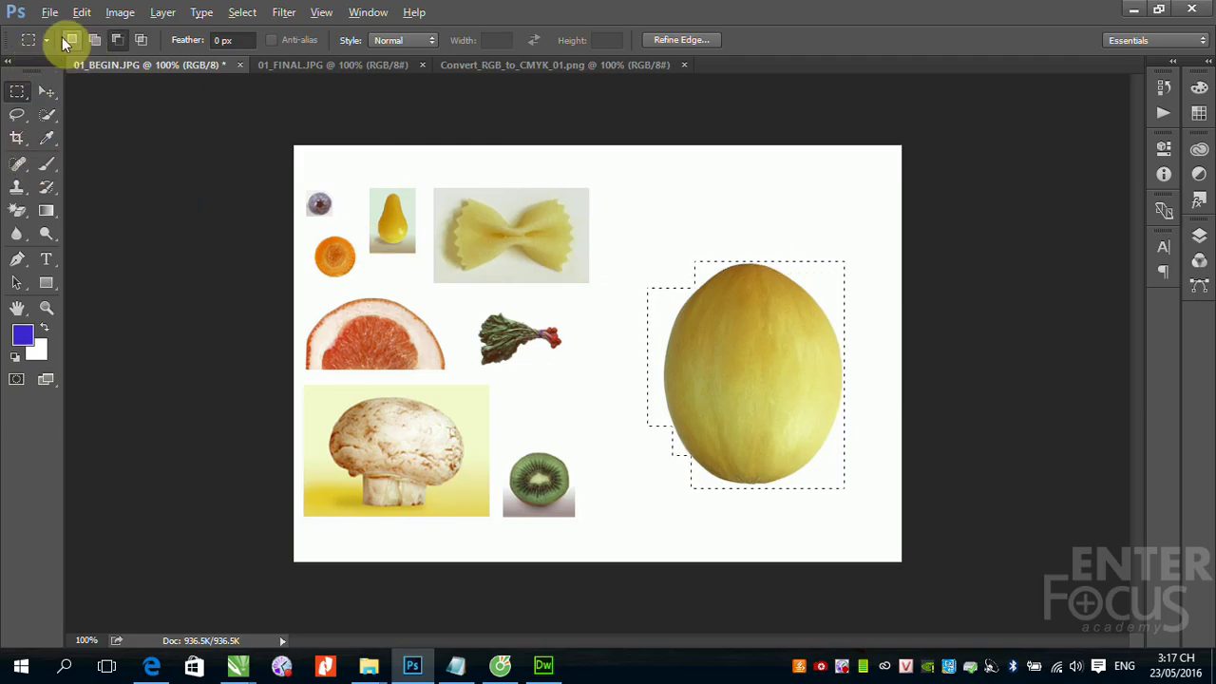
Toggle the options-bar selection mode between Subtract, New and finally Add to selection
click(124, 40)
click(66, 38)
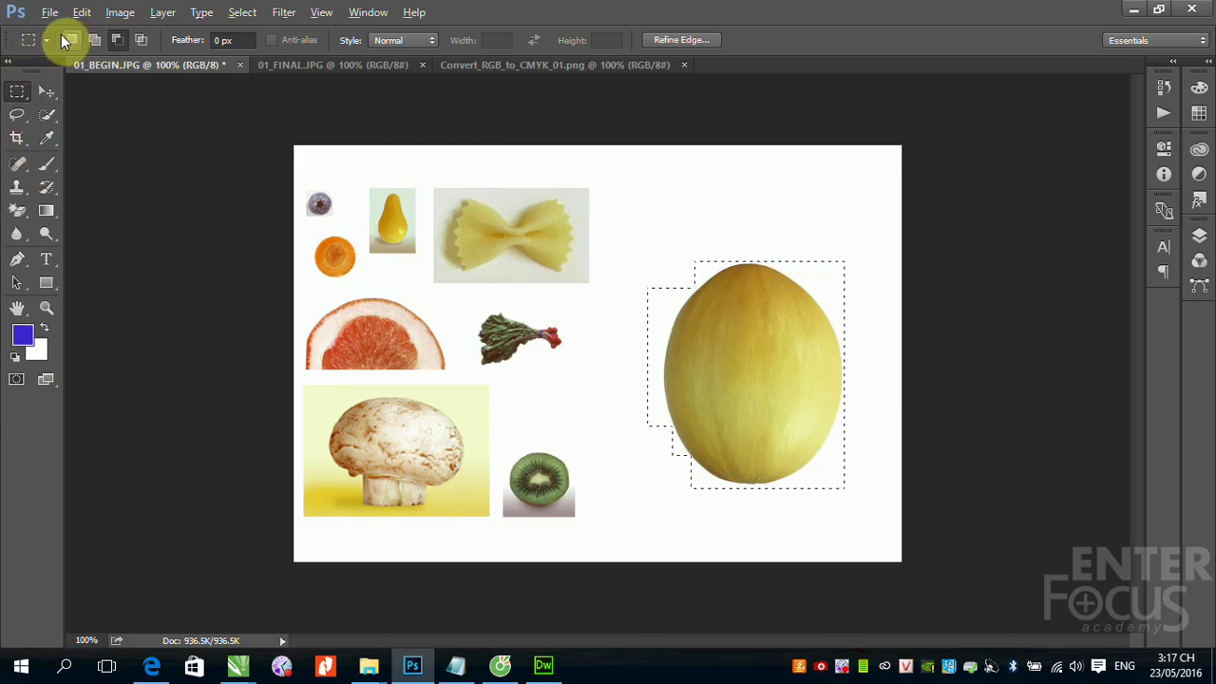
click(117, 39)
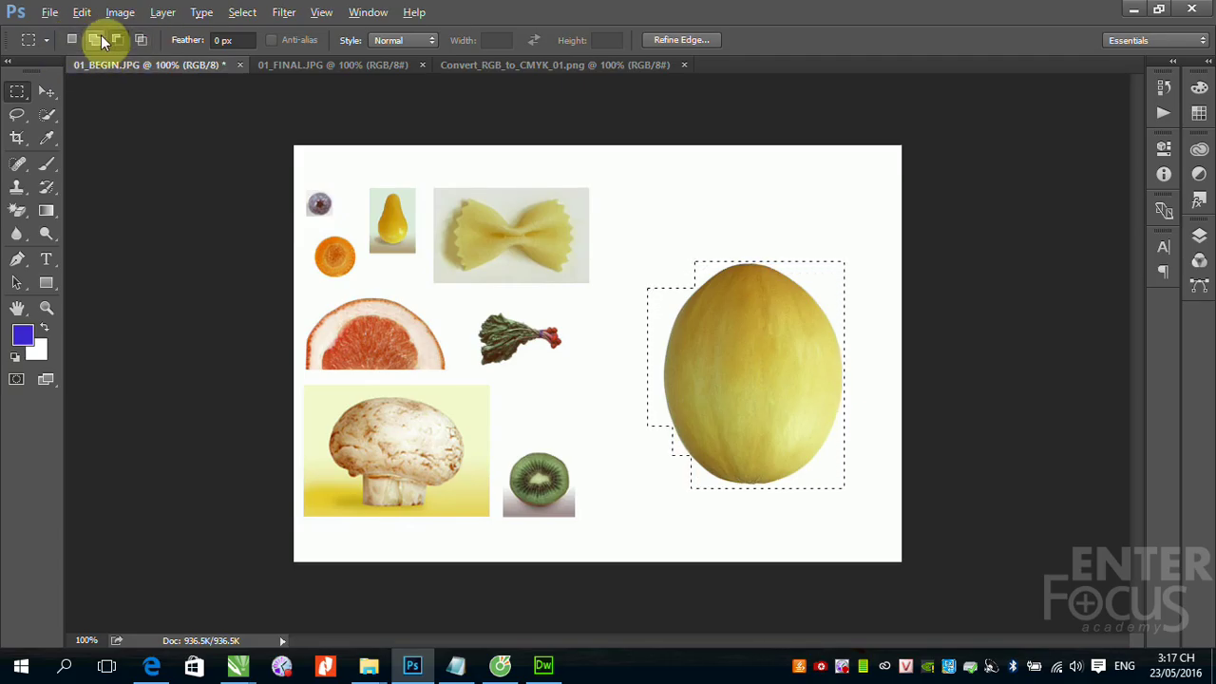
click(70, 40)
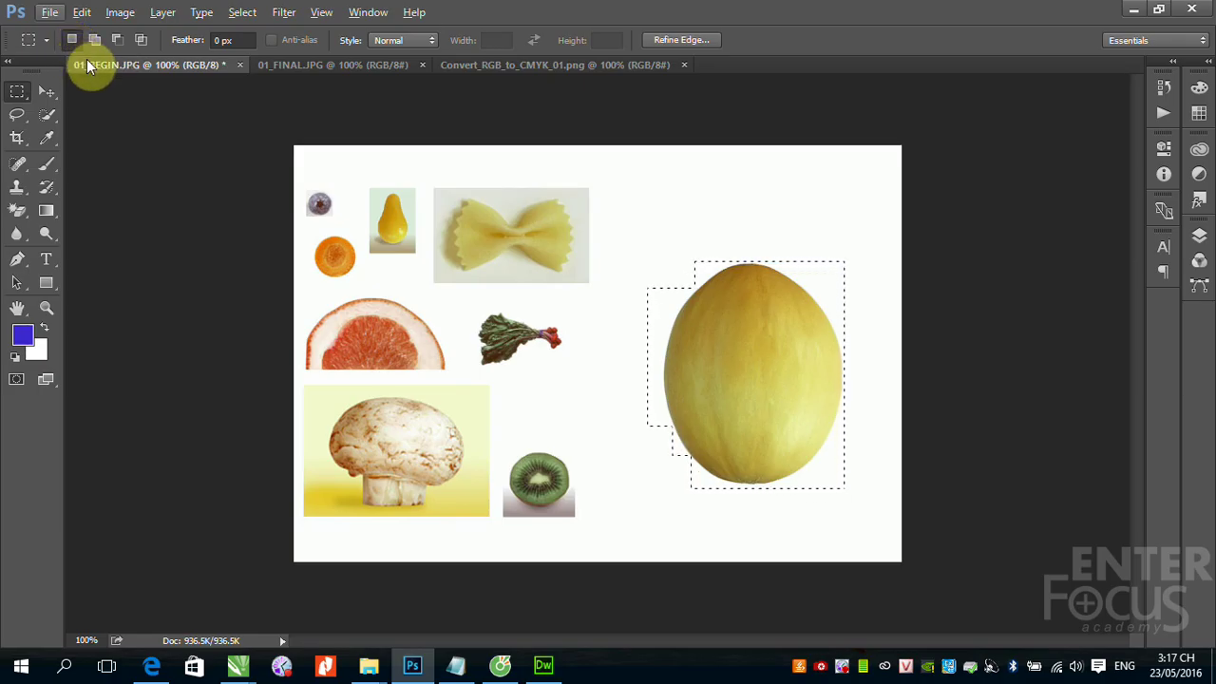
click(96, 42)
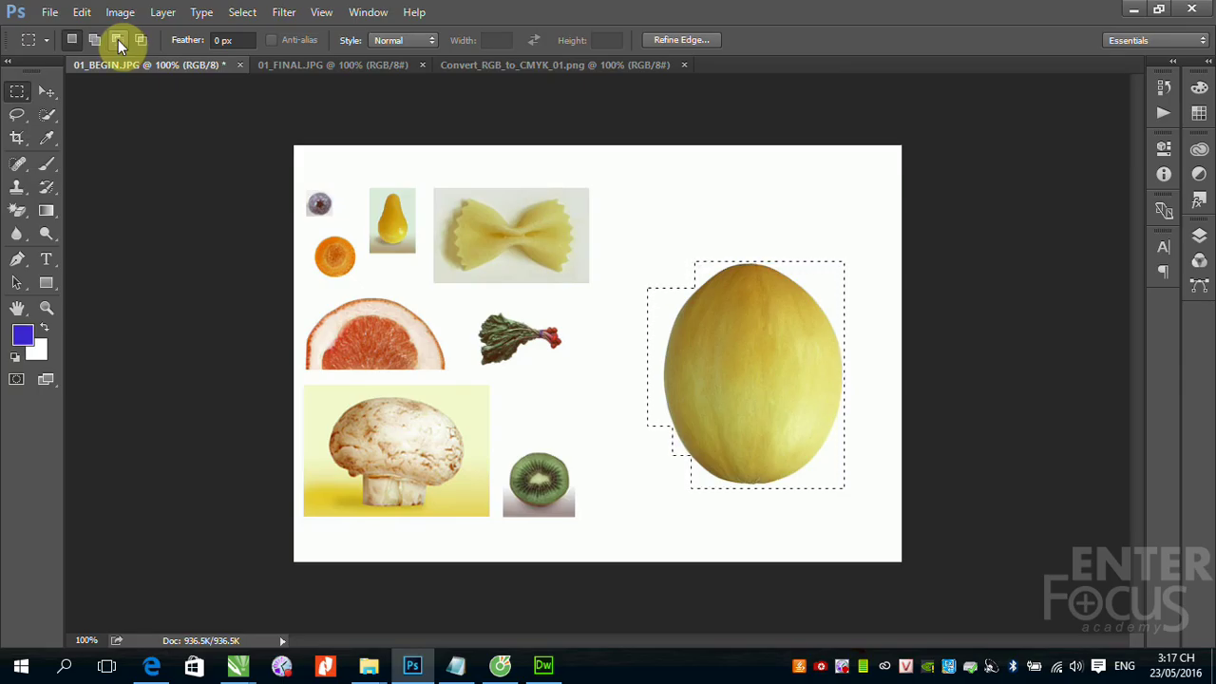
Clear the notched selection and drag a rectangle enclosing the whole melon
click(125, 135)
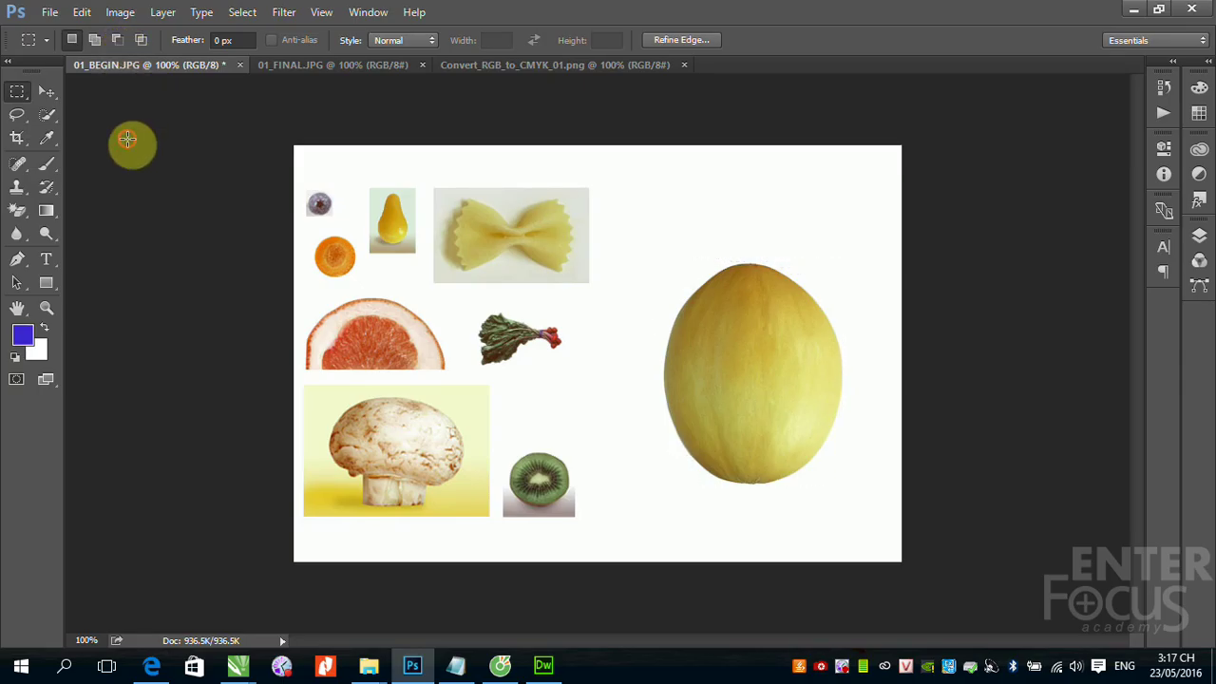
click(96, 41)
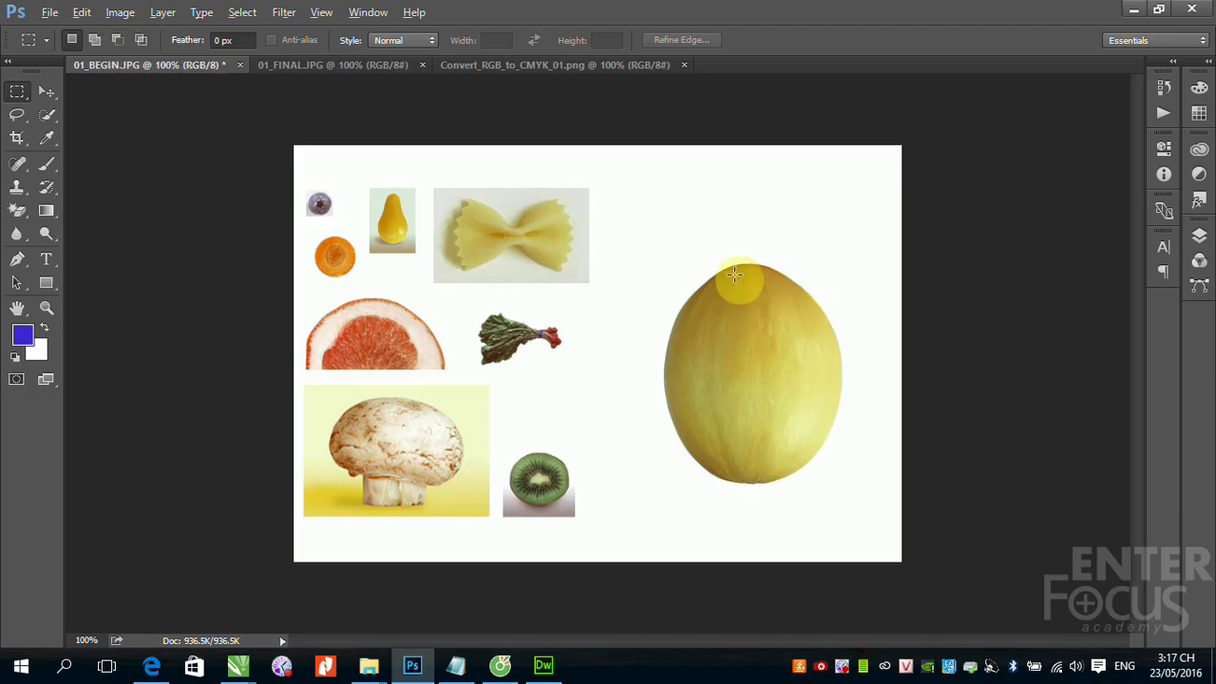
drag(653, 238, 857, 495)
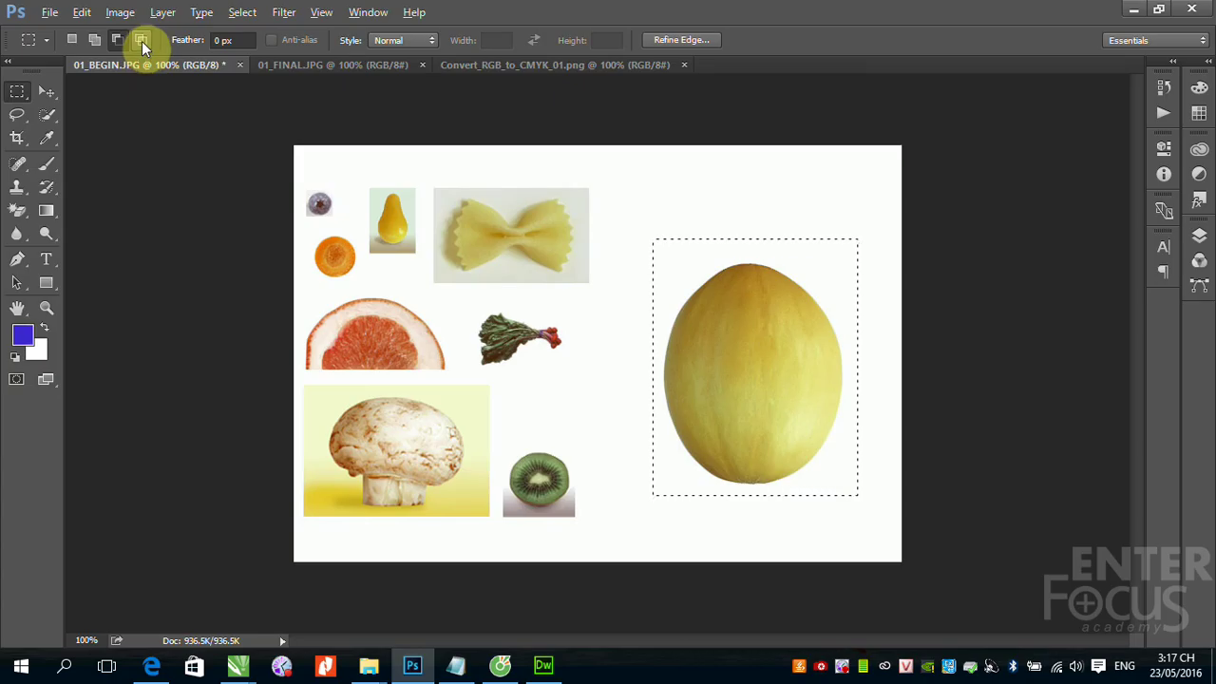
Try the Intersect, Add and New selection modes, ending in Add mode
key(alt)
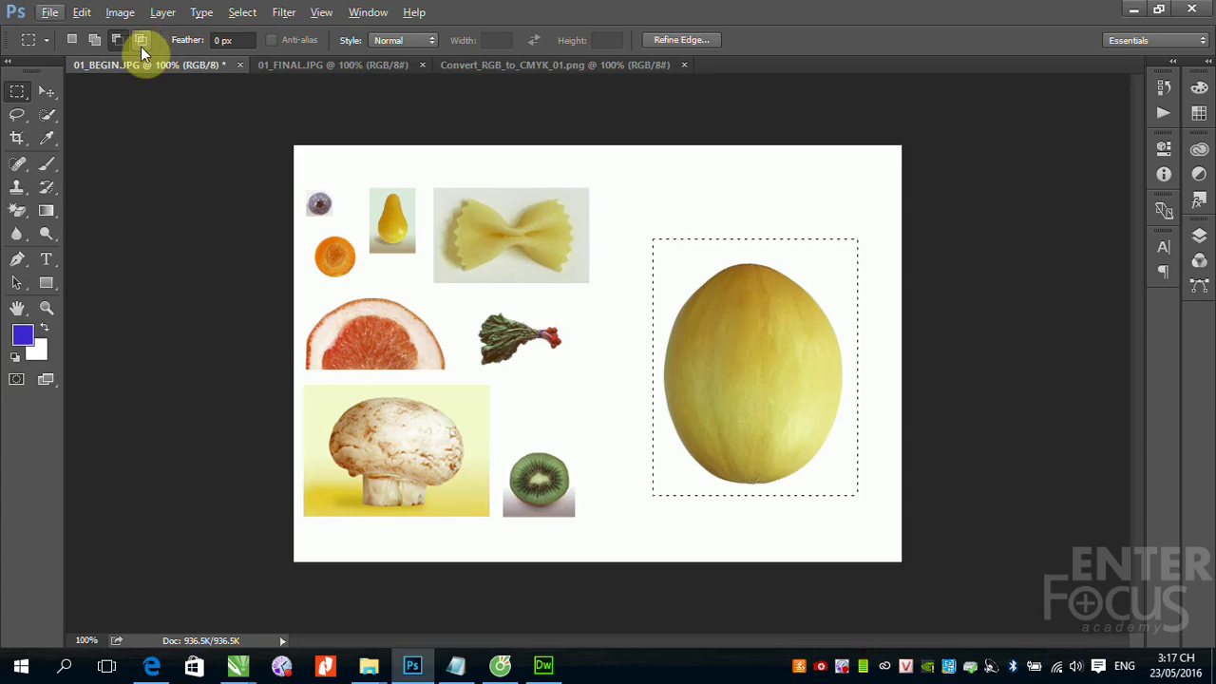
click(141, 42)
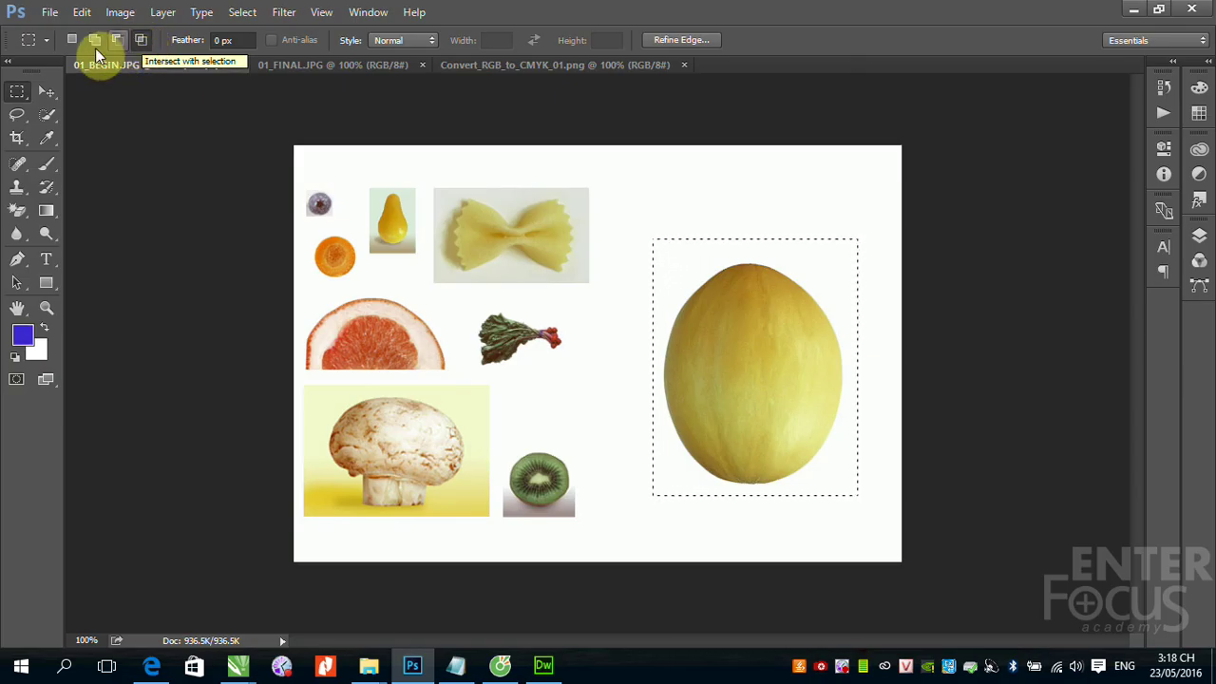
click(101, 41)
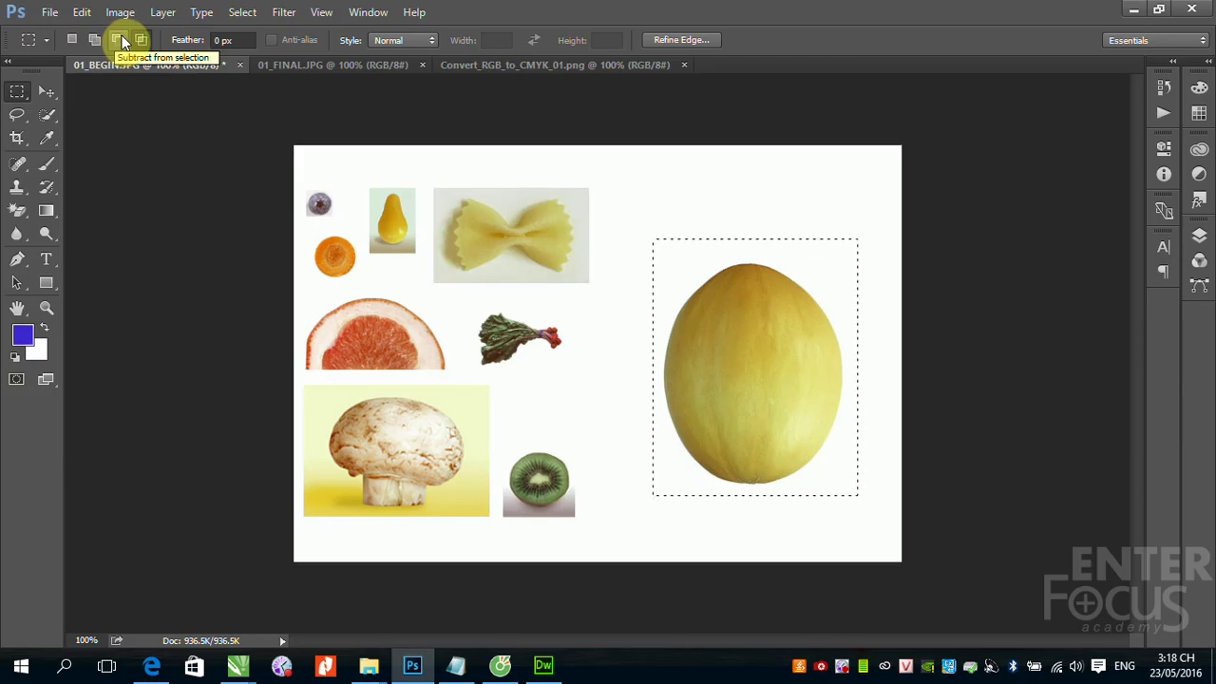
click(71, 41)
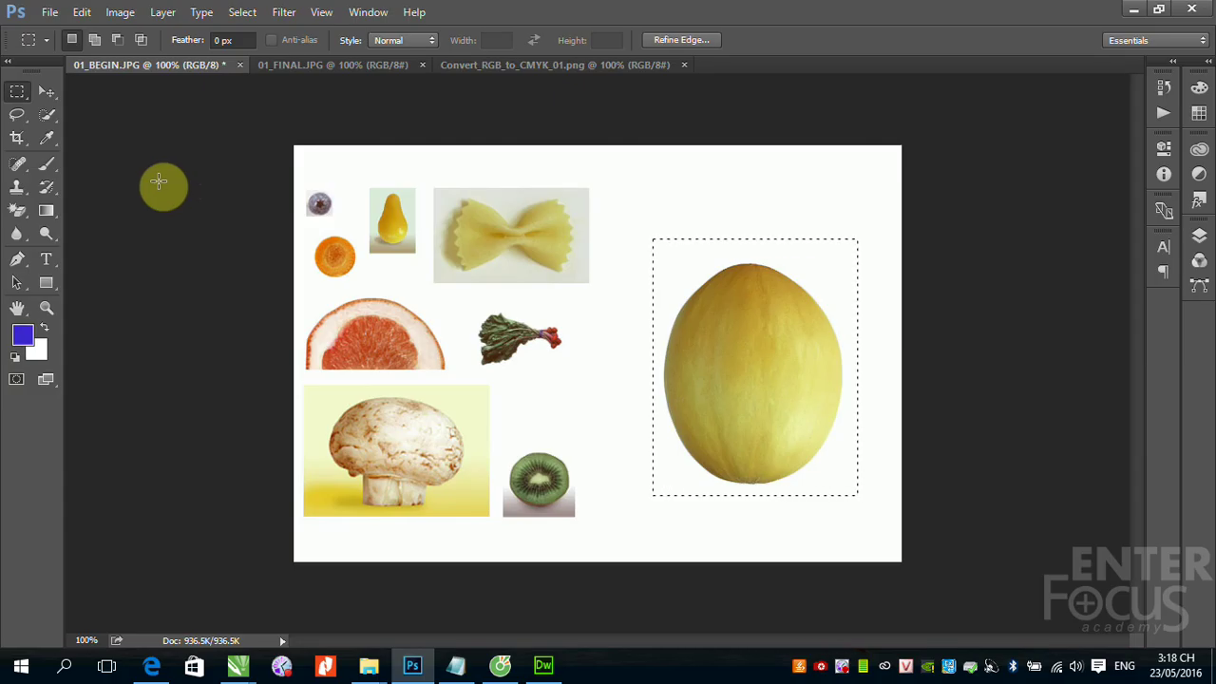
key(shift)
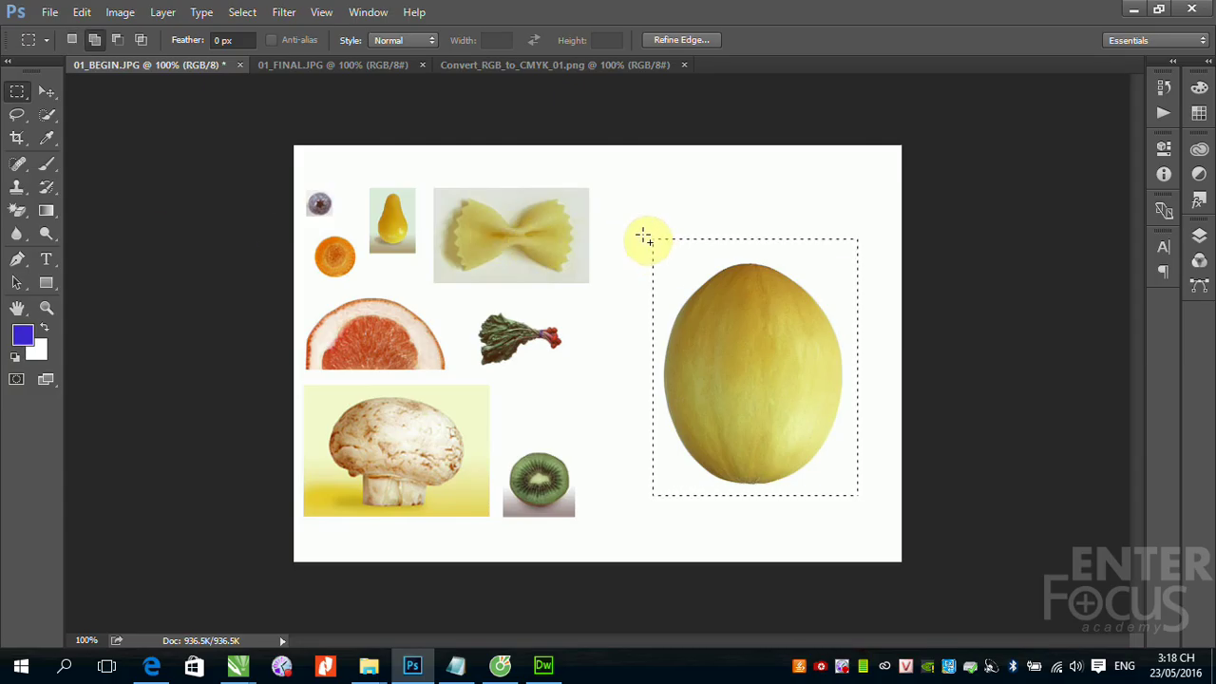
Add several rectangles above the melon to the selection, filling notches at its top
drag(631, 213, 701, 266)
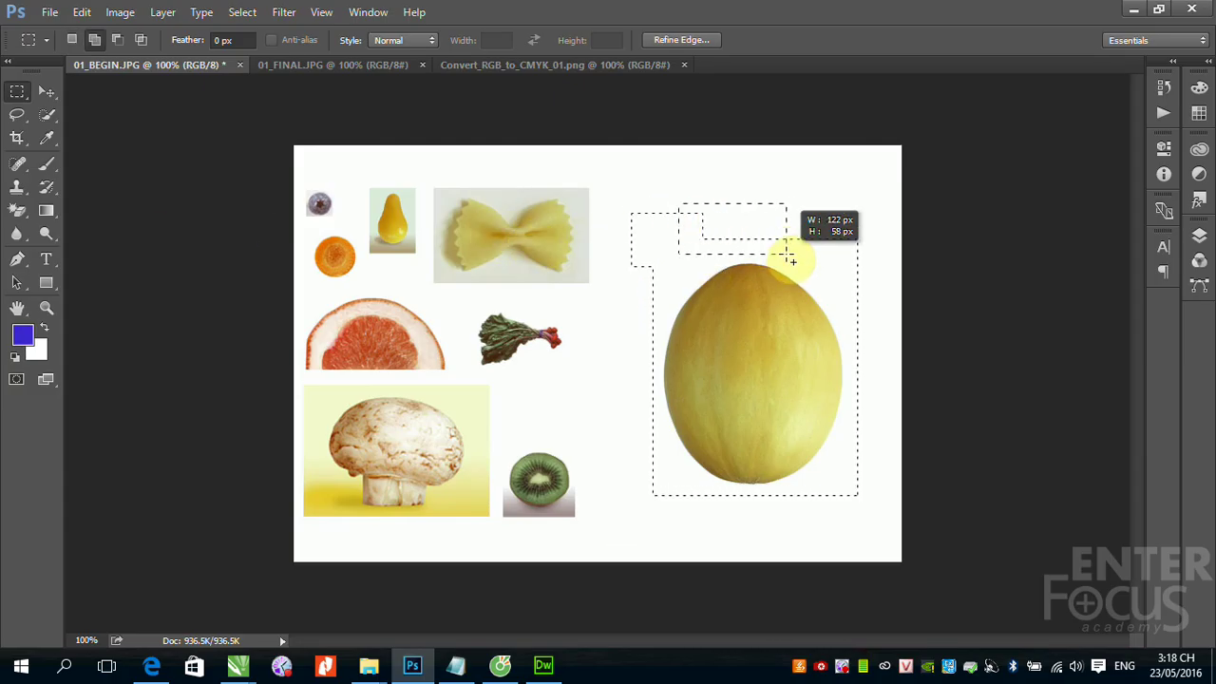
drag(677, 203, 786, 239)
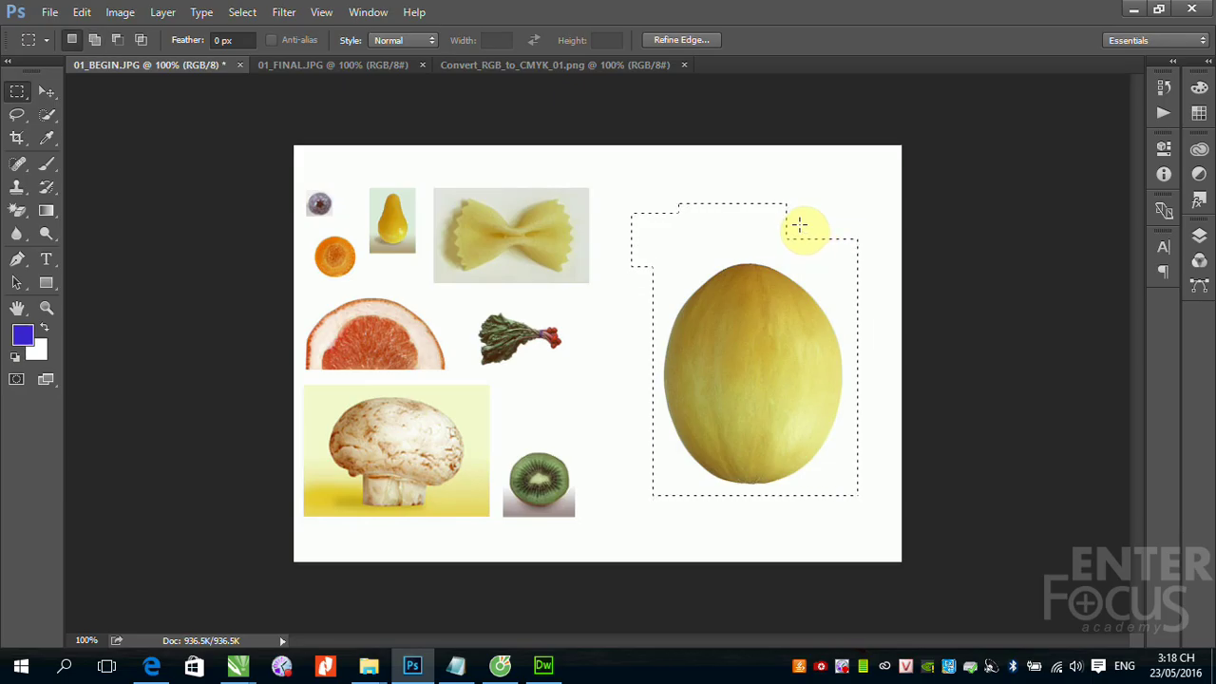
drag(776, 193, 830, 228)
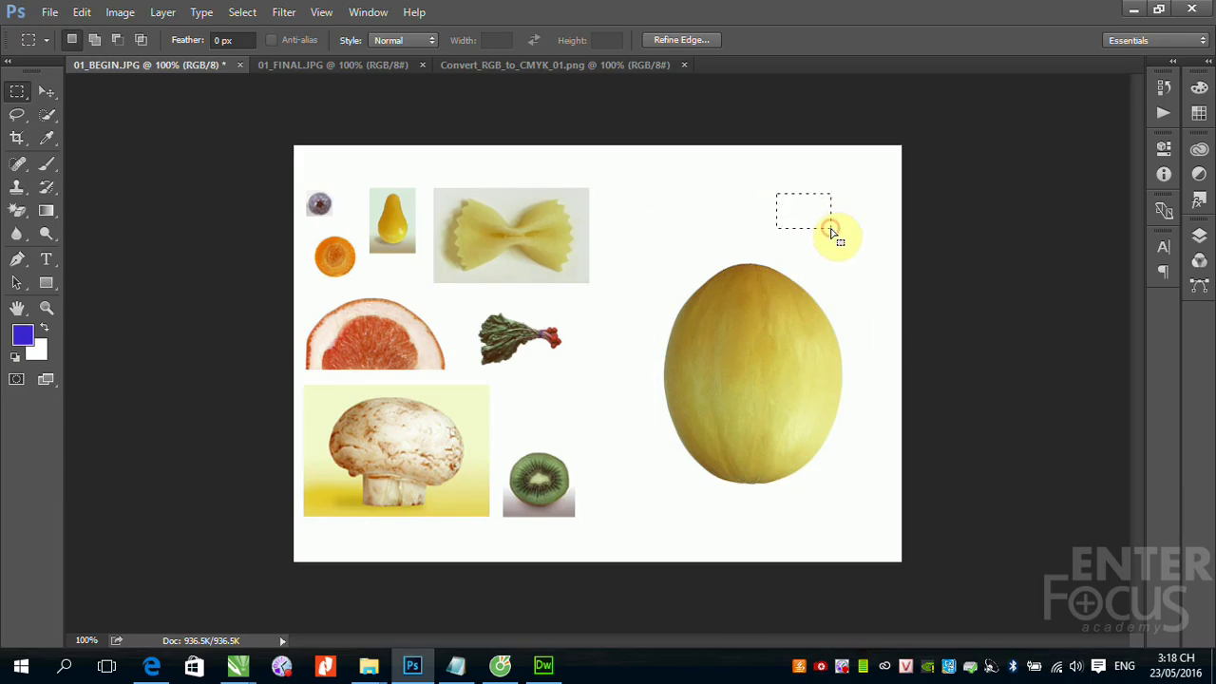
key(ctrl+z)
click(94, 39)
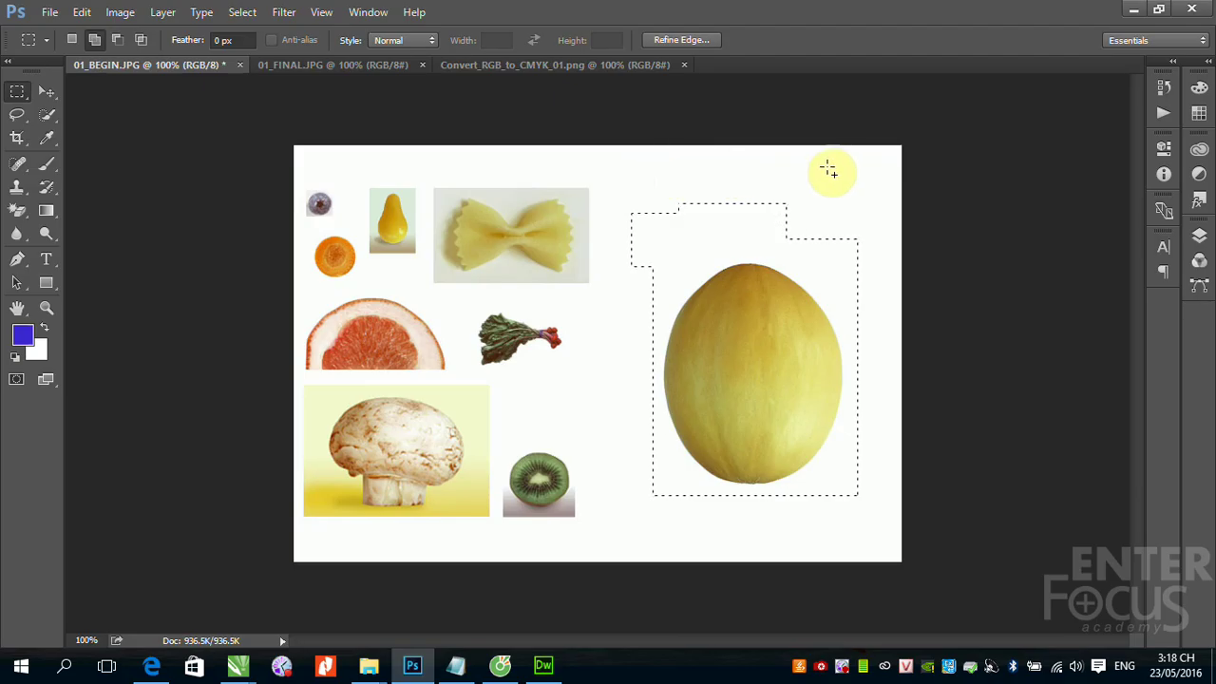
mouse_move(759, 174)
mouse_down()
mouse_move(830, 244)
mouse_move(872, 263)
mouse_up()
drag(645, 185, 734, 230)
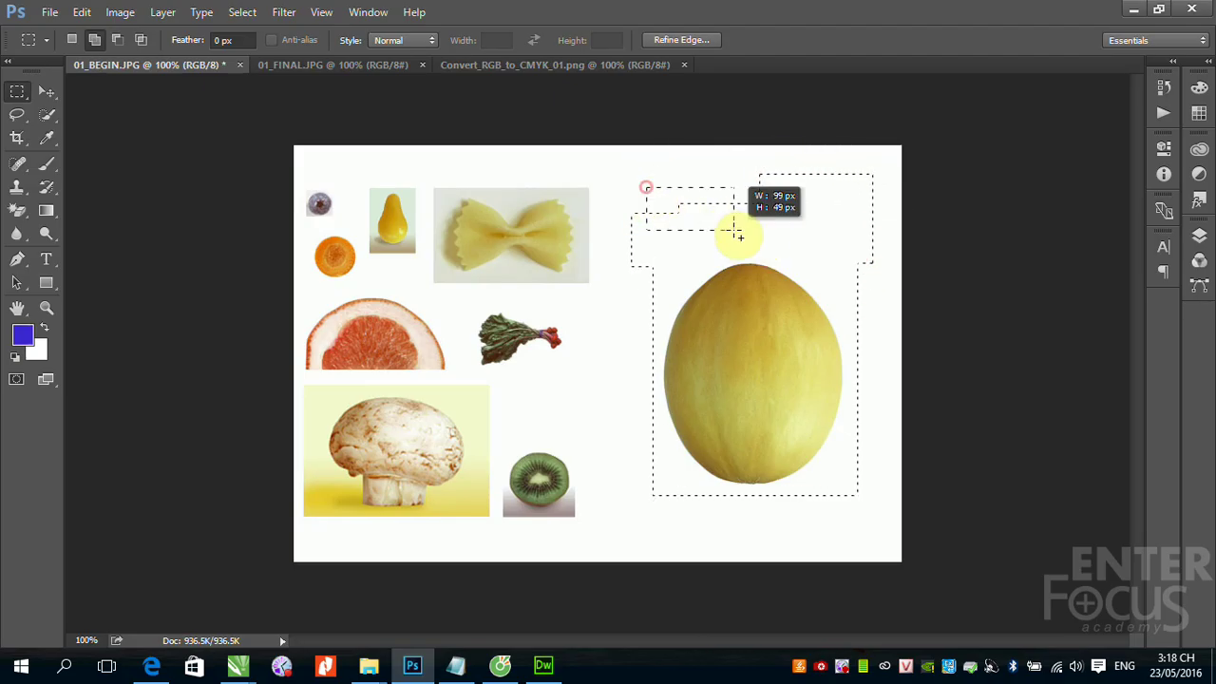
drag(712, 175, 766, 204)
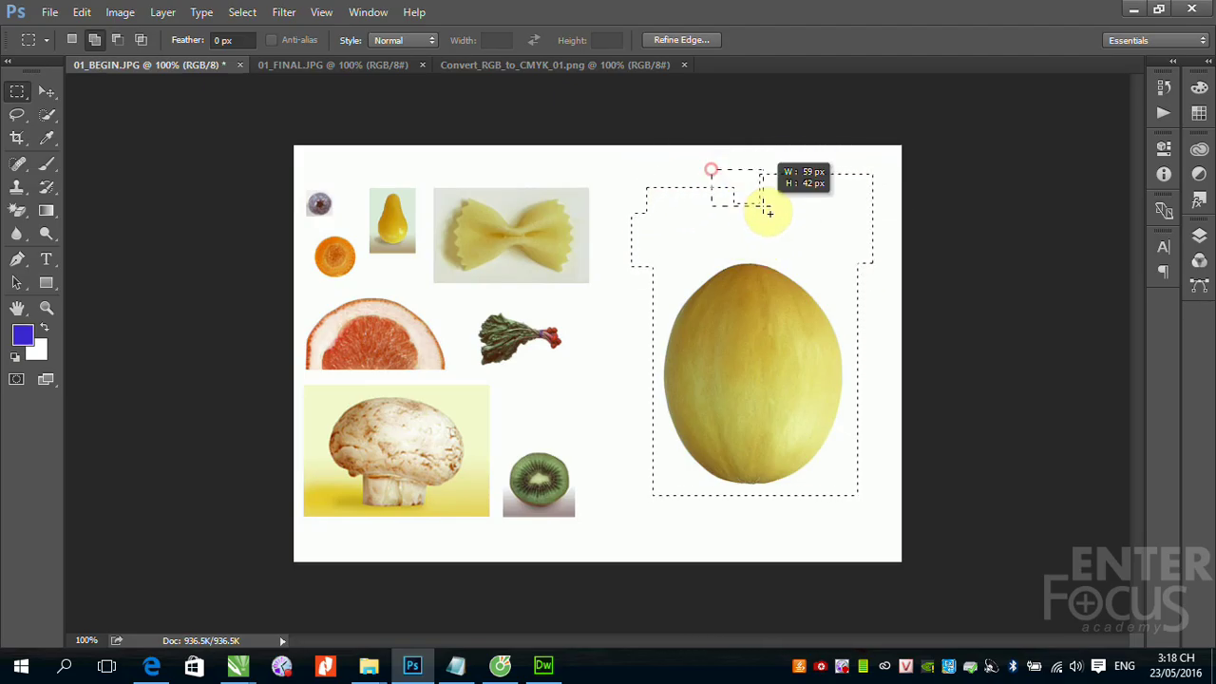
mouse_move(612, 187)
mouse_down()
mouse_move(680, 308)
mouse_move(692, 400)
mouse_up()
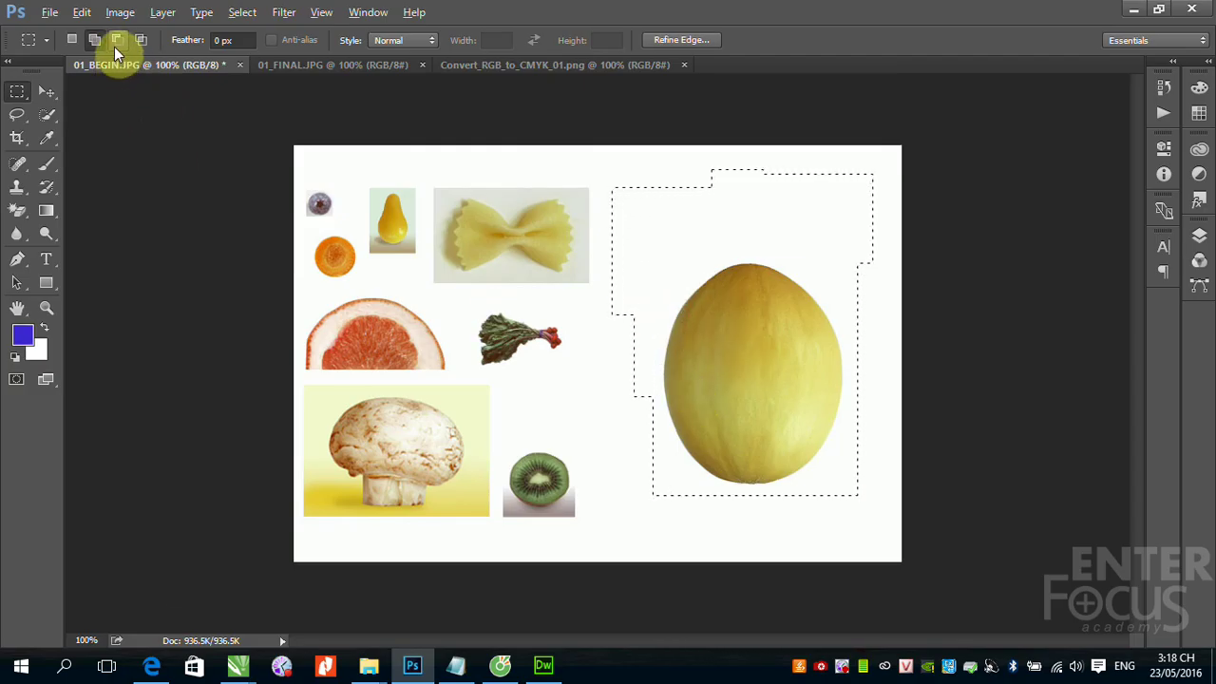
Subtract notches from the selection's left and lower-left, then return to New Selection mode
click(121, 40)
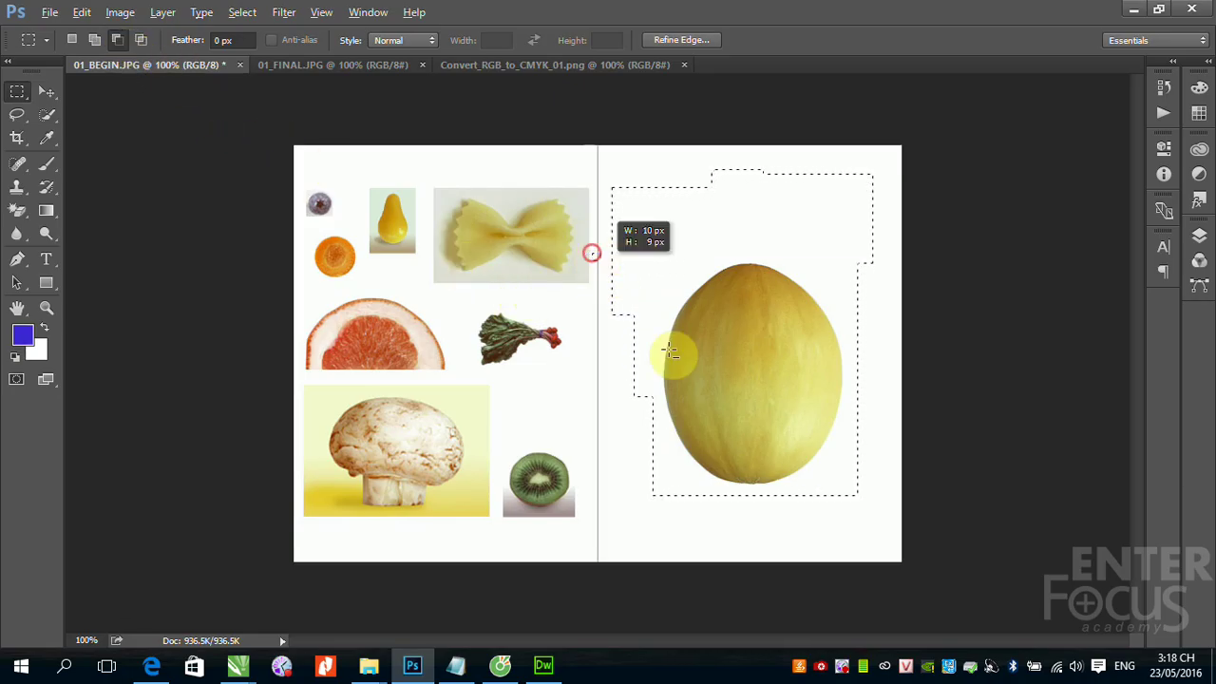
drag(589, 252, 677, 360)
key(shift)
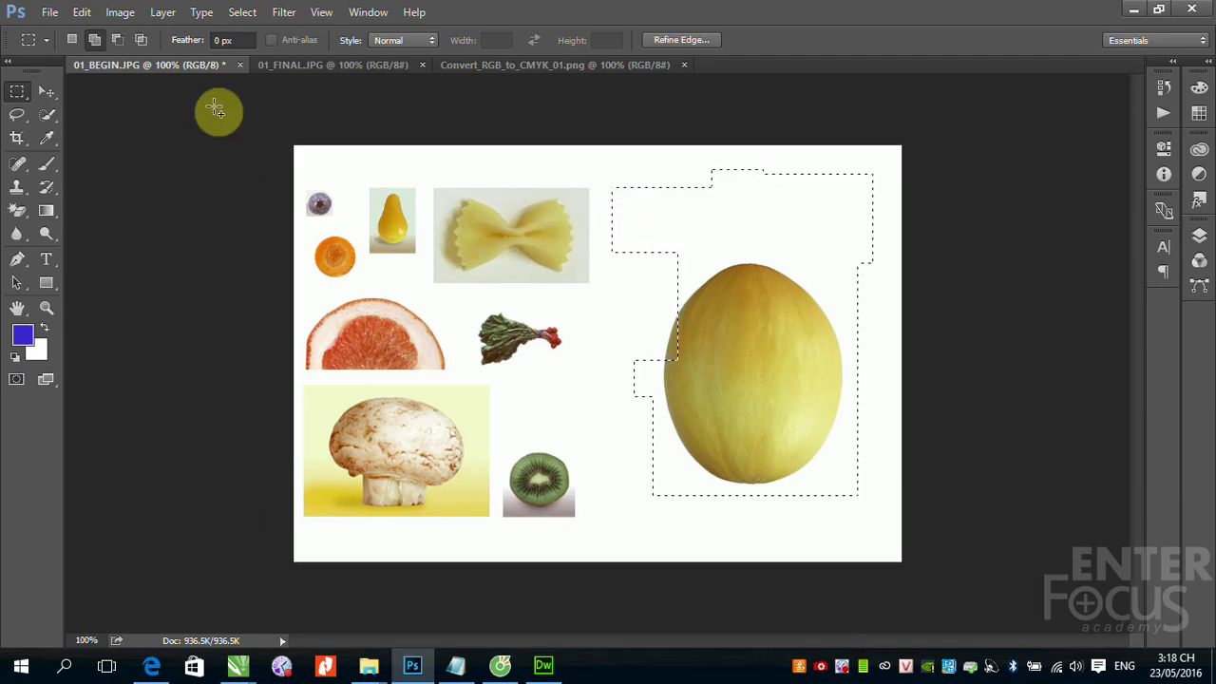
click(119, 39)
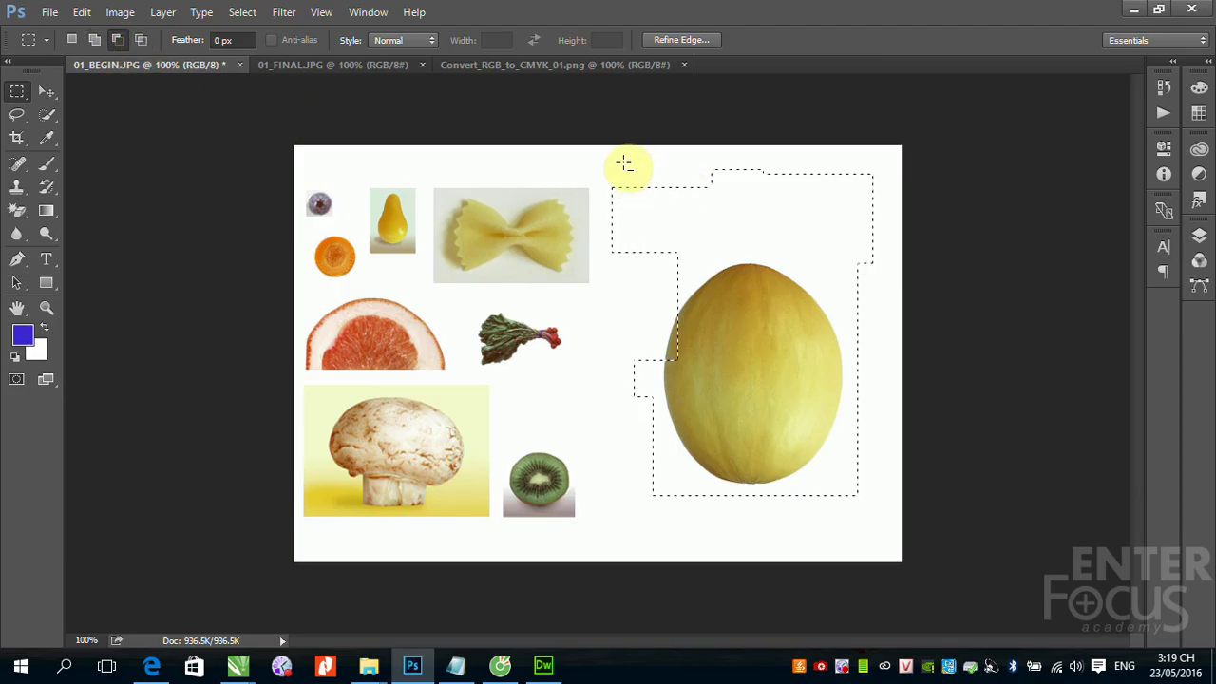
drag(701, 285, 587, 165)
drag(644, 257, 737, 384)
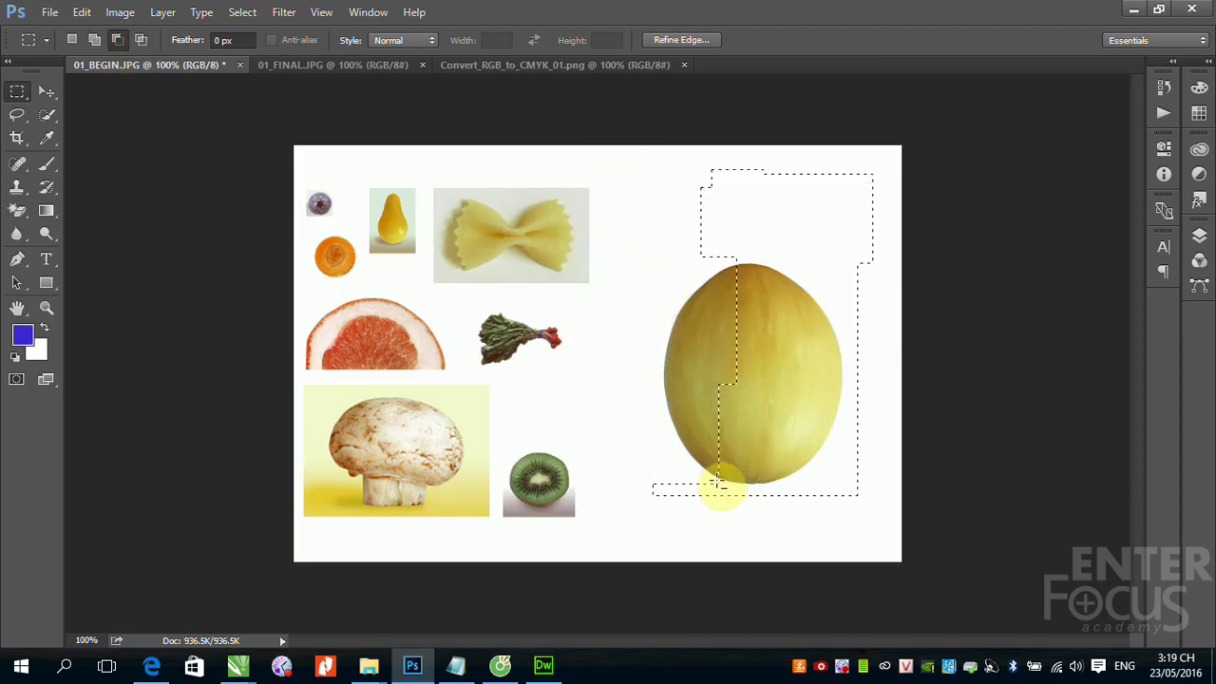
drag(634, 397, 726, 549)
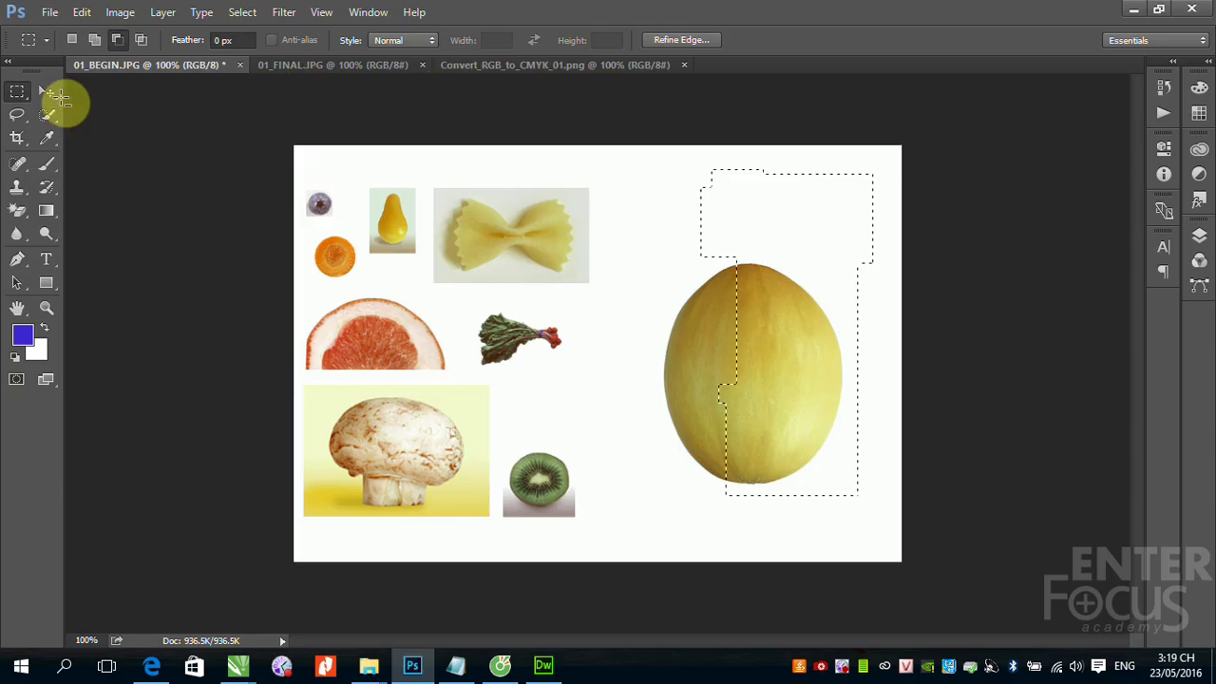
click(73, 41)
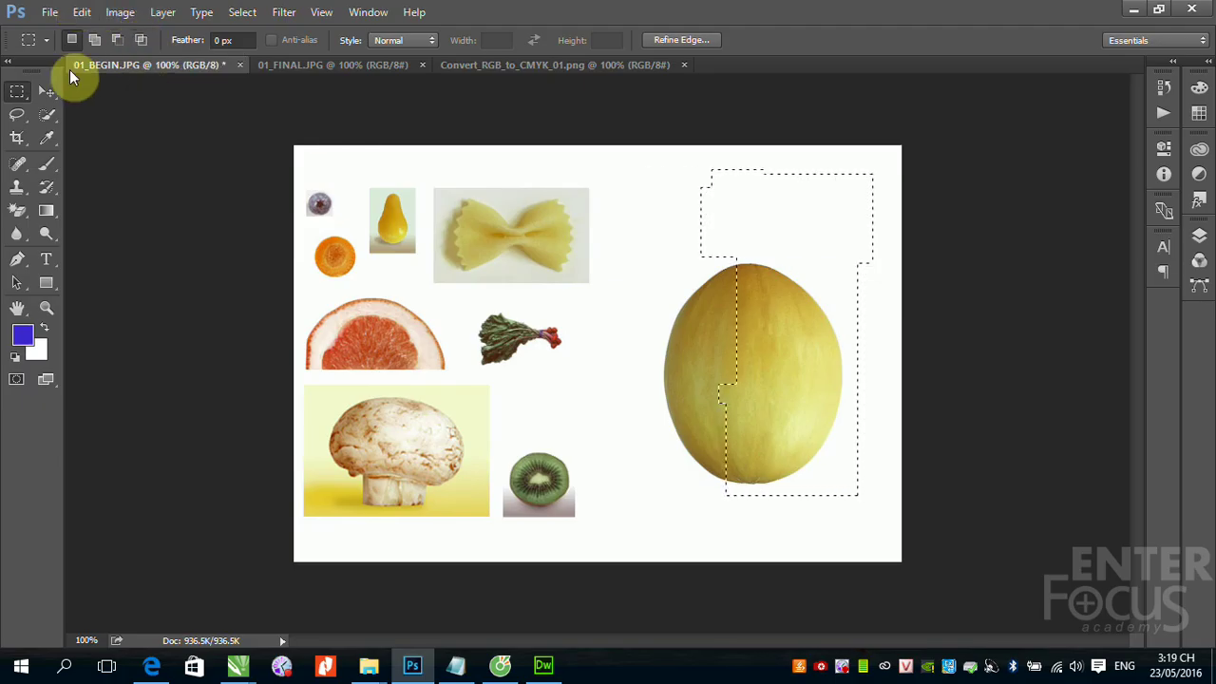
Select a fresh rectangle around the whole melon and subtract a strip across its top
click(71, 40)
click(676, 196)
drag(619, 217, 868, 517)
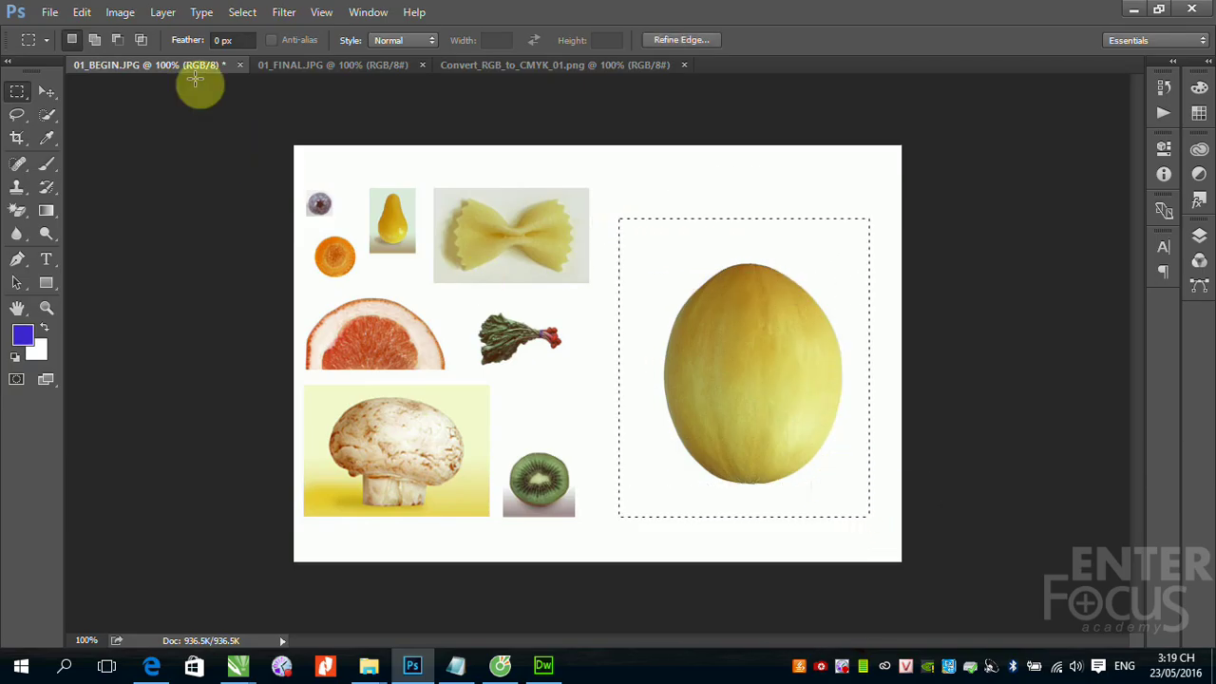
click(115, 41)
drag(588, 184, 885, 253)
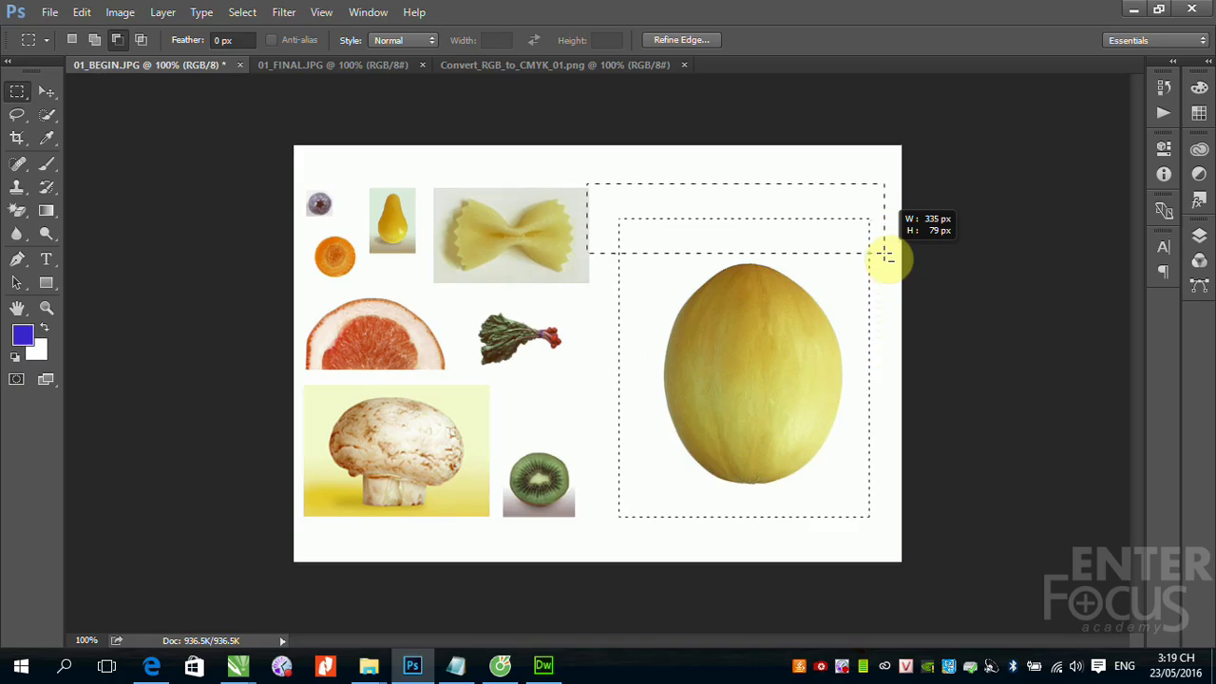
drag(885, 254, 884, 254)
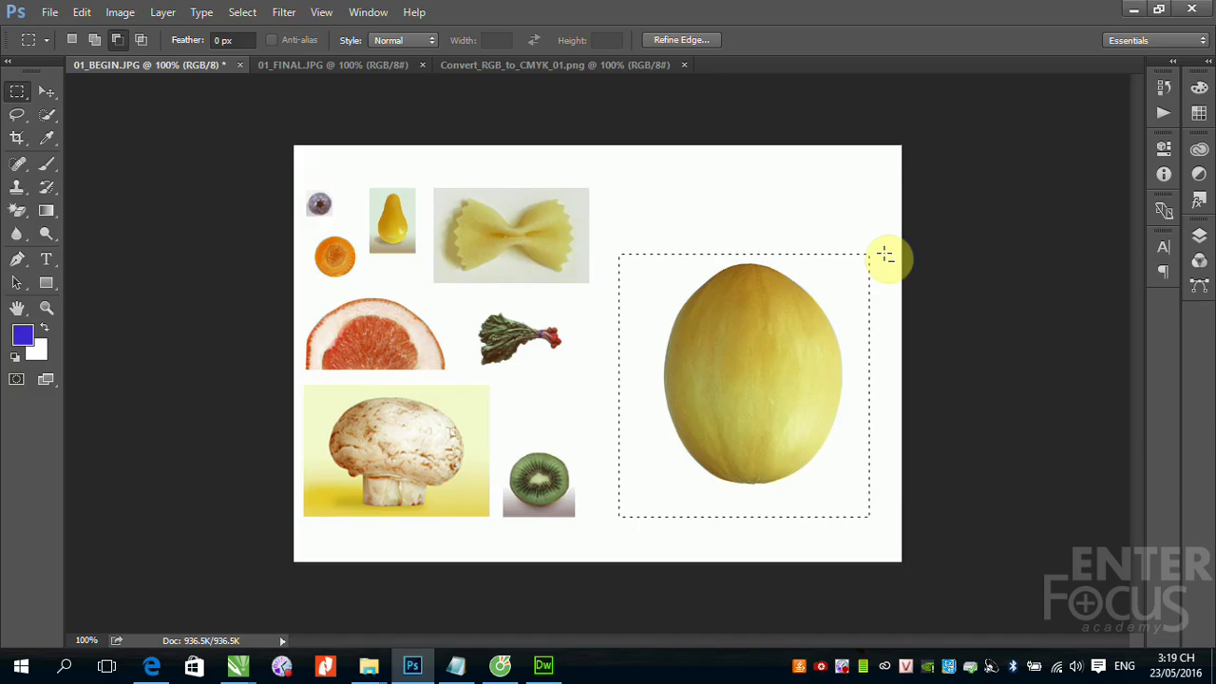
Intersect with a rectangle to trim the selection's bottom, then return to New Selection
click(140, 41)
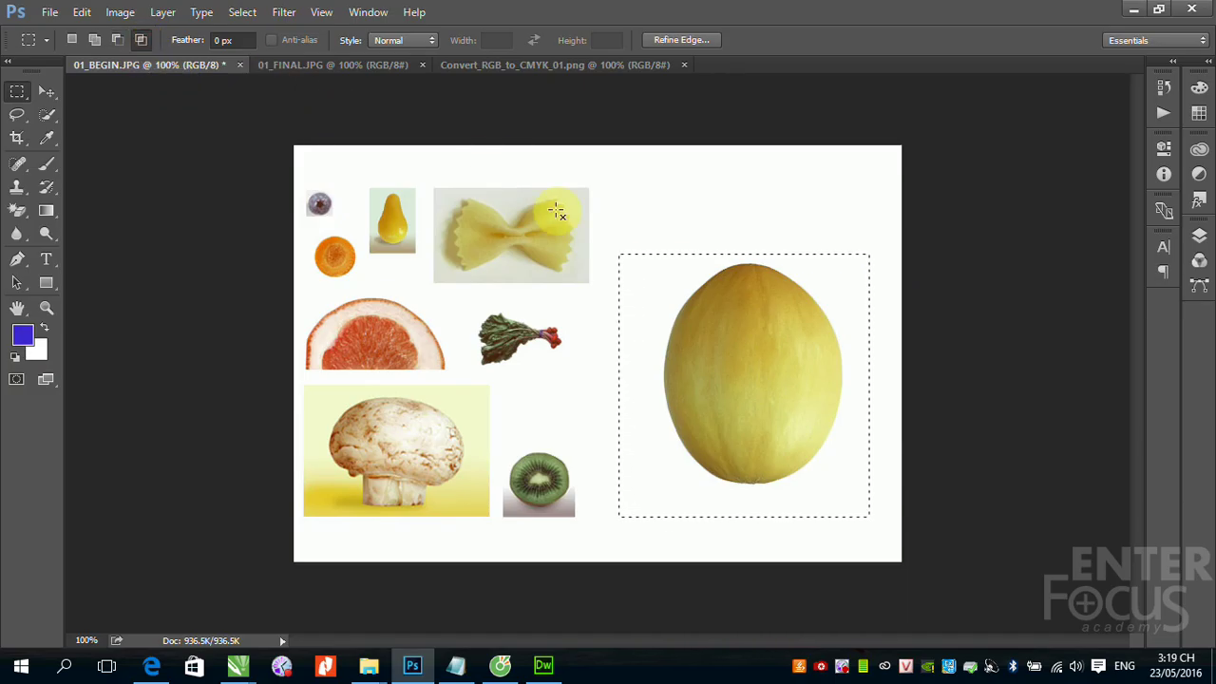
mouse_move(593, 217)
mouse_down()
mouse_move(885, 472)
mouse_move(890, 457)
mouse_up()
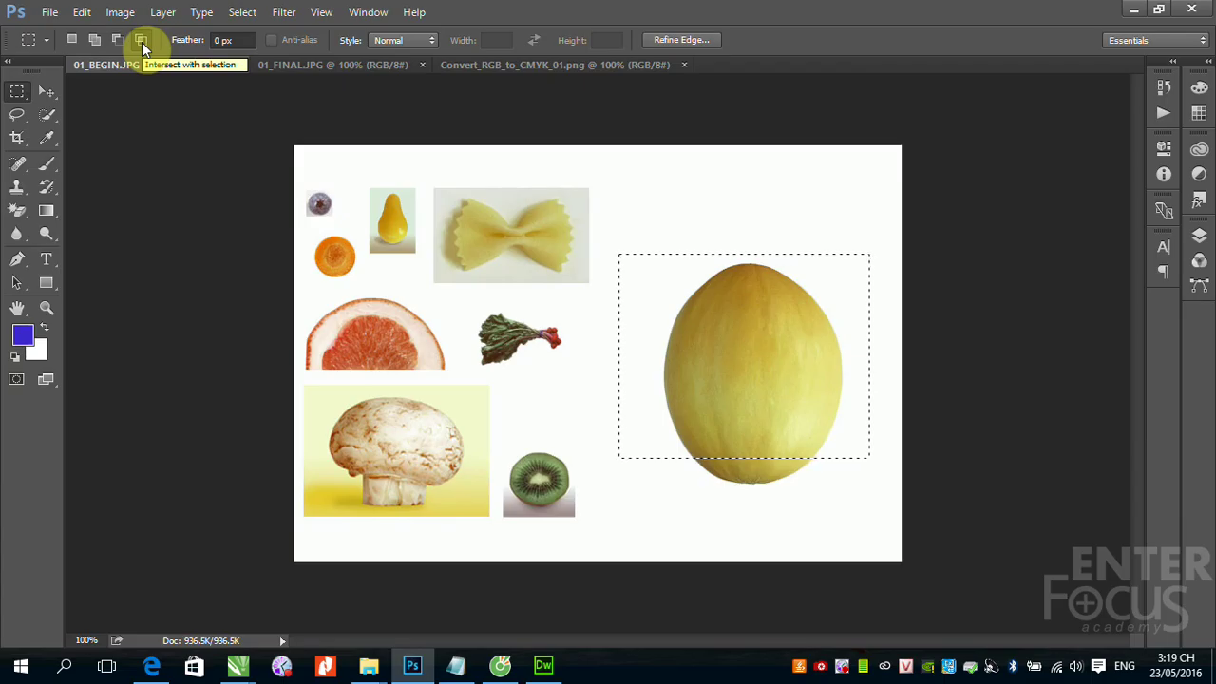
click(70, 40)
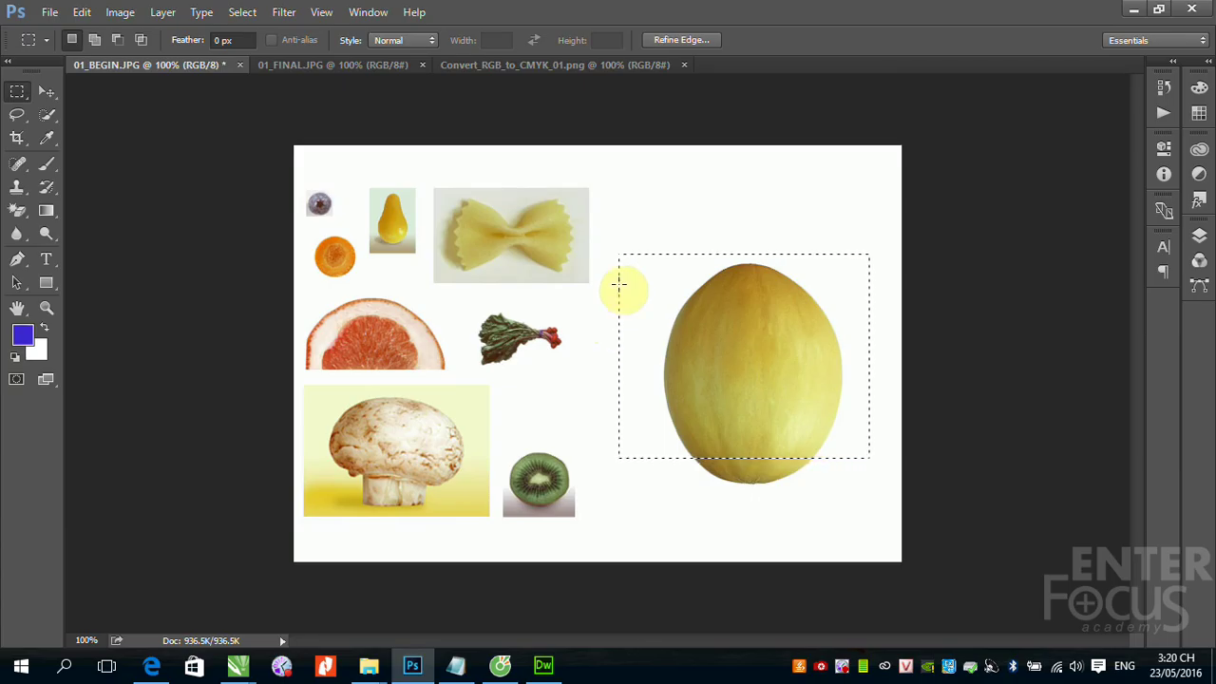
Deselect, then draw a small and a larger rectangle above the melon, fine-tuning its size
click(706, 220)
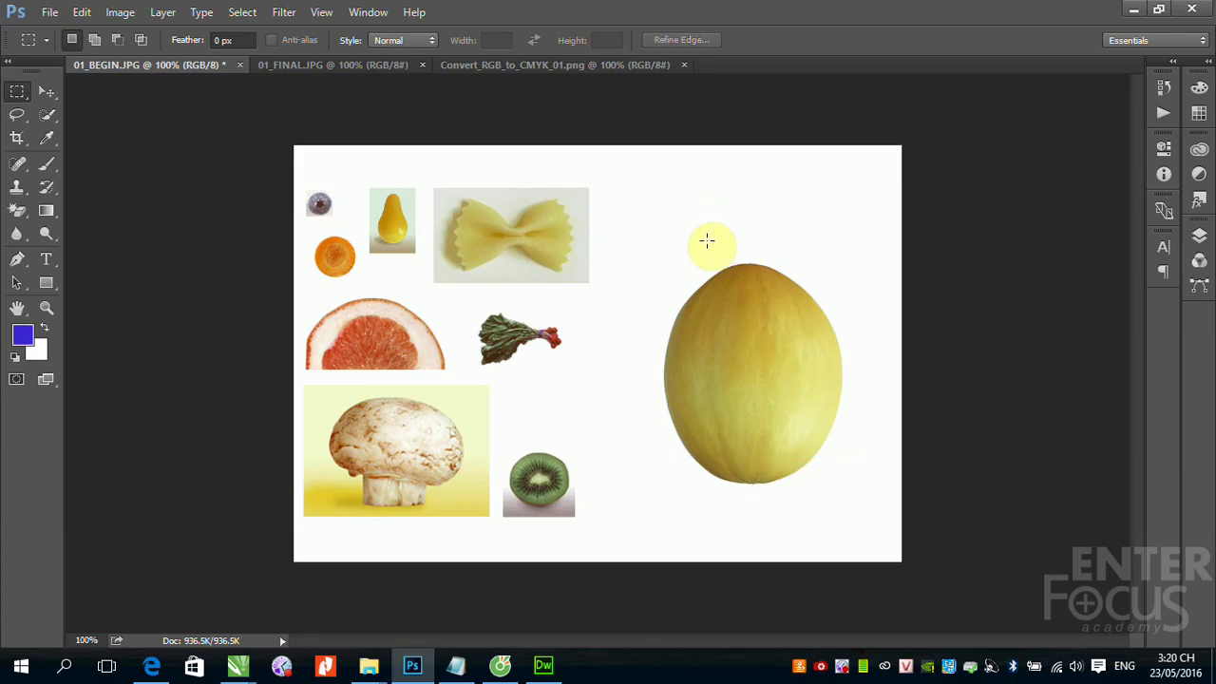
mouse_move(613, 214)
mouse_down()
mouse_move(761, 332)
mouse_move(802, 339)
mouse_move(710, 296)
mouse_up()
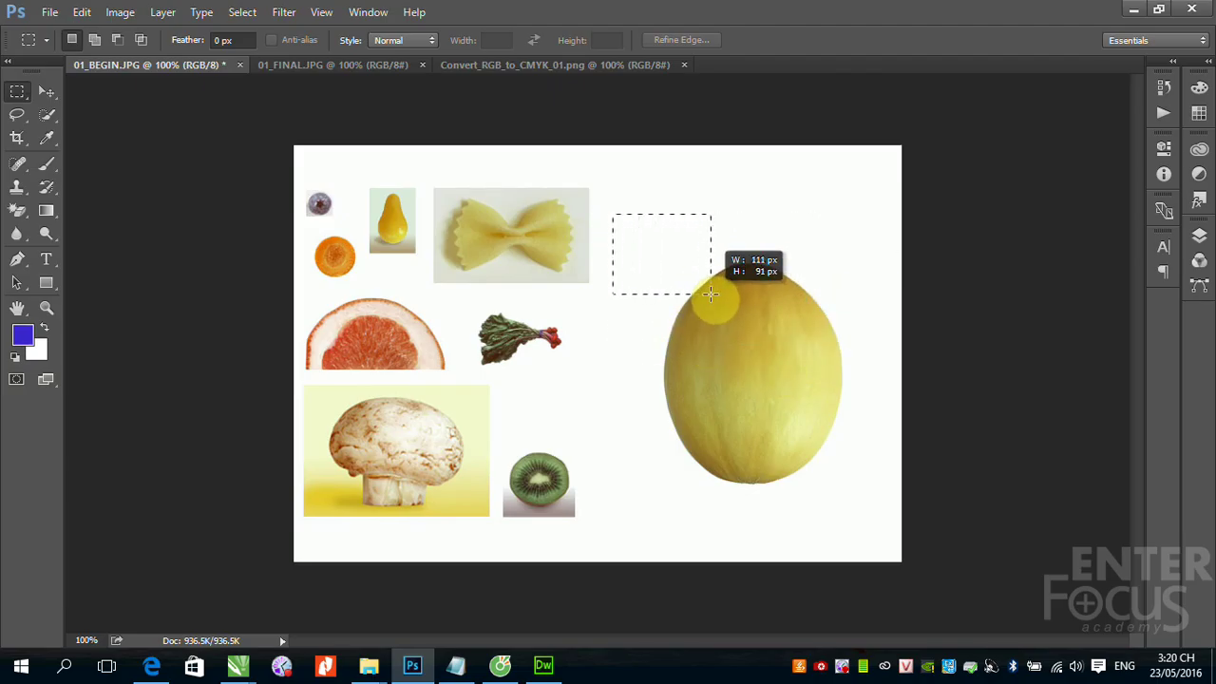
drag(710, 296, 710, 295)
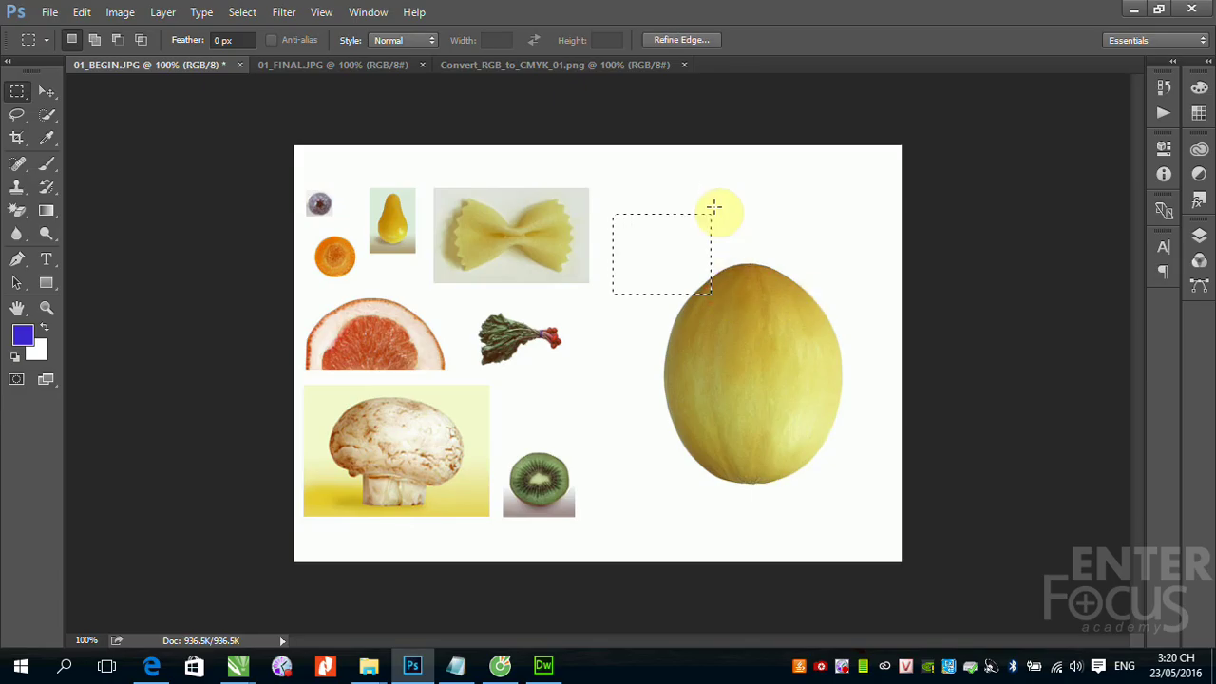
click(633, 180)
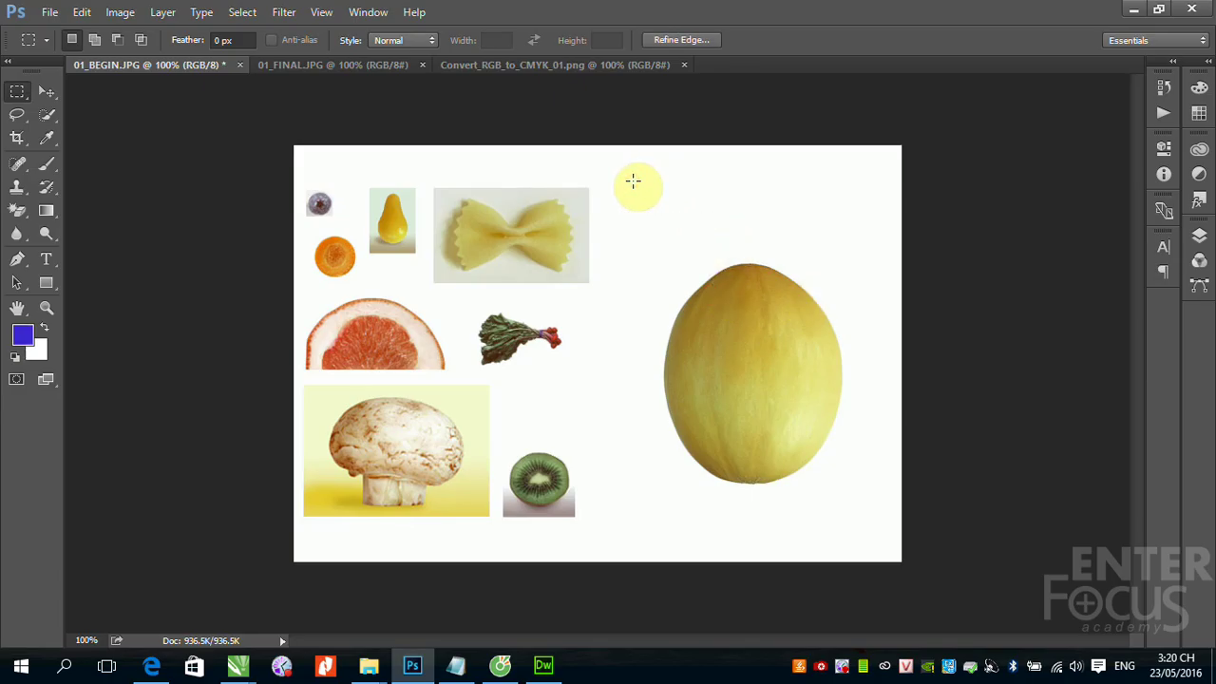
drag(633, 181, 833, 344)
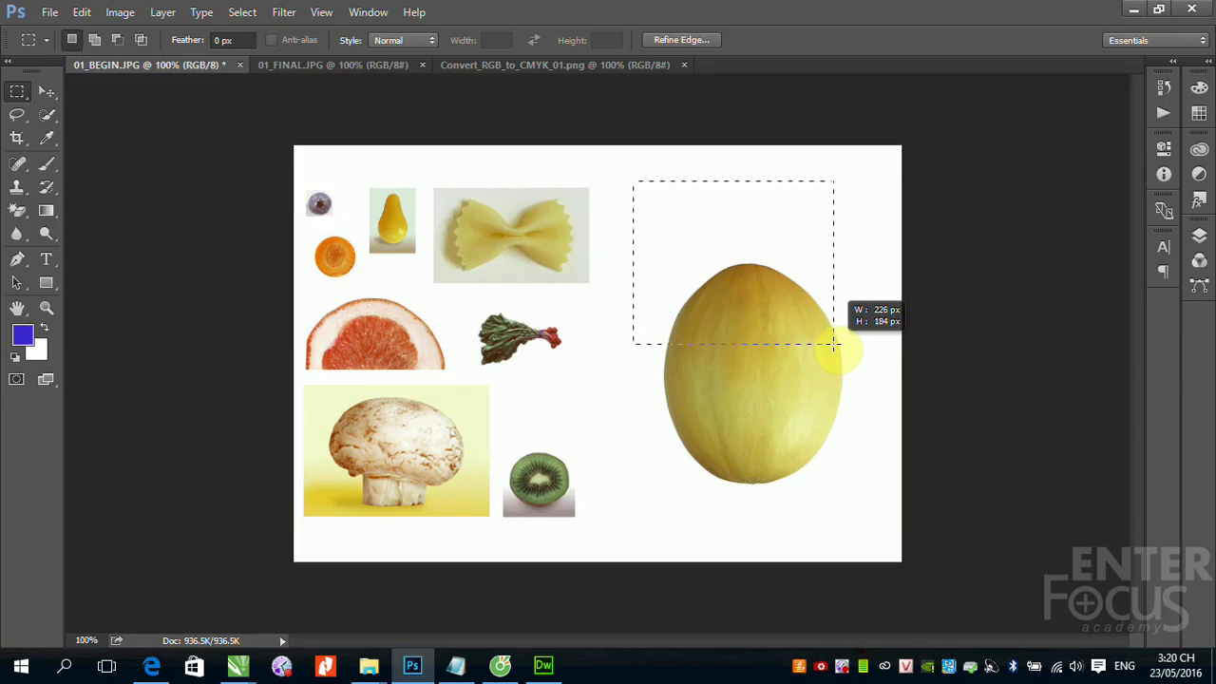
mouse_move(833, 344)
mouse_down()
mouse_move(437, 323)
mouse_move(818, 334)
mouse_up()
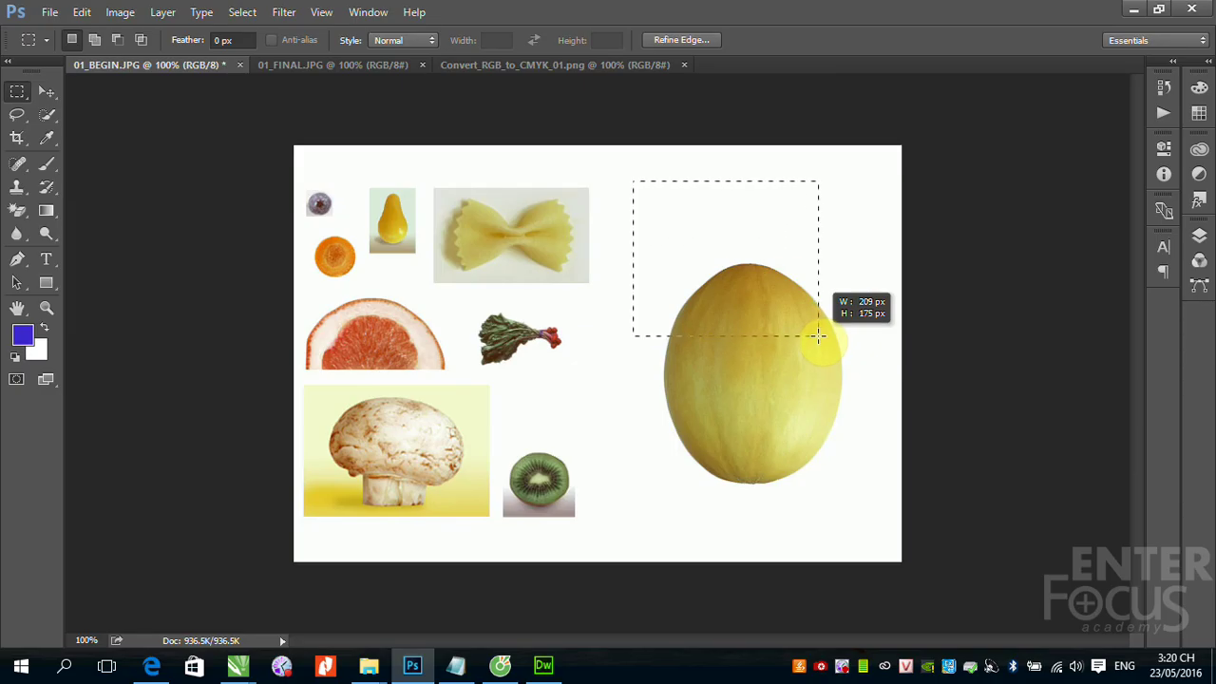
drag(818, 335, 818, 335)
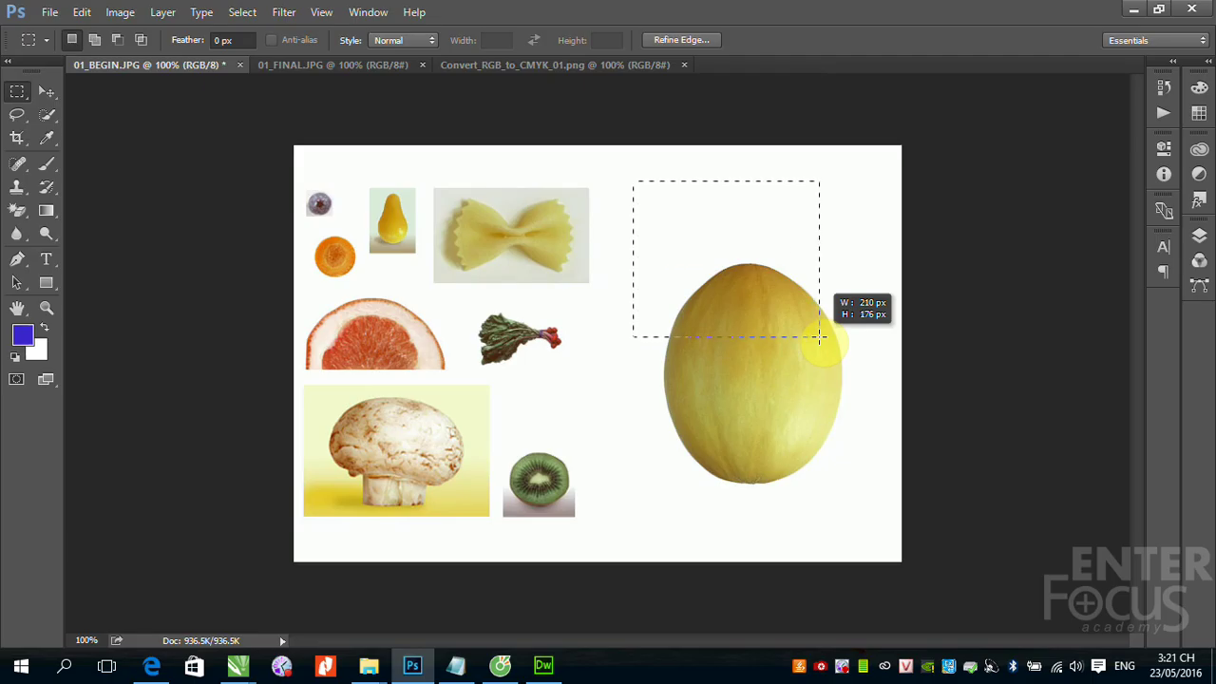
drag(819, 336, 821, 337)
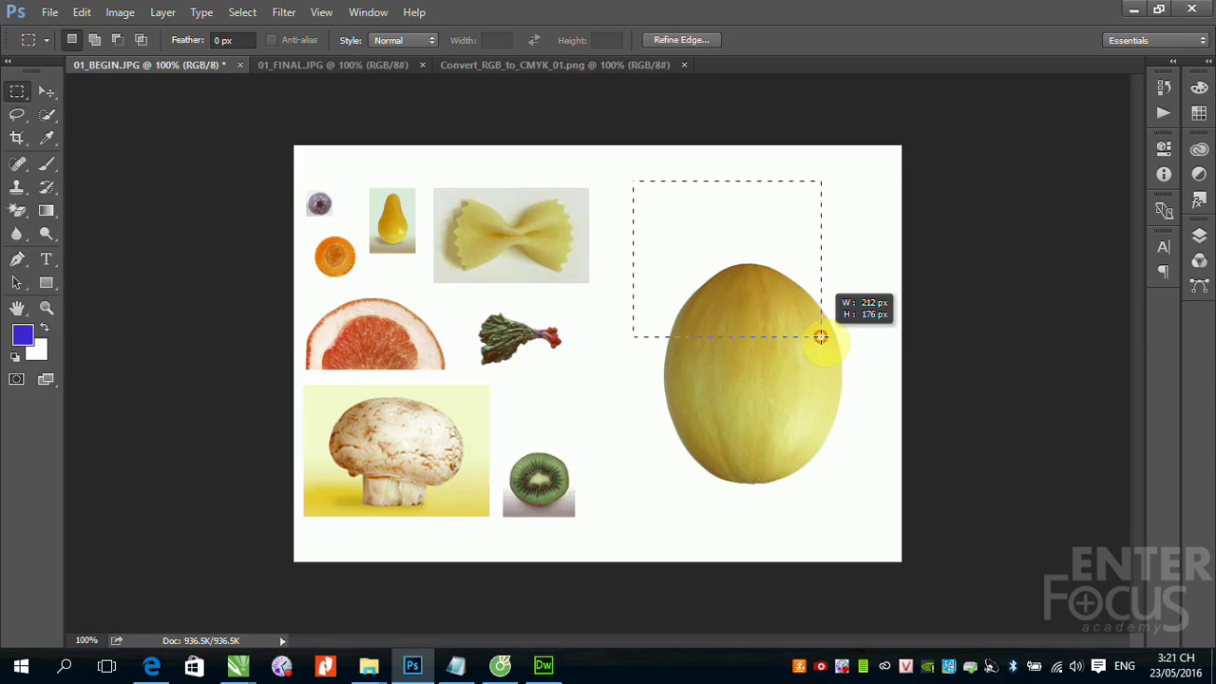
Redraw a rectangle over the blank area above the melon's top, then click off it
click(616, 222)
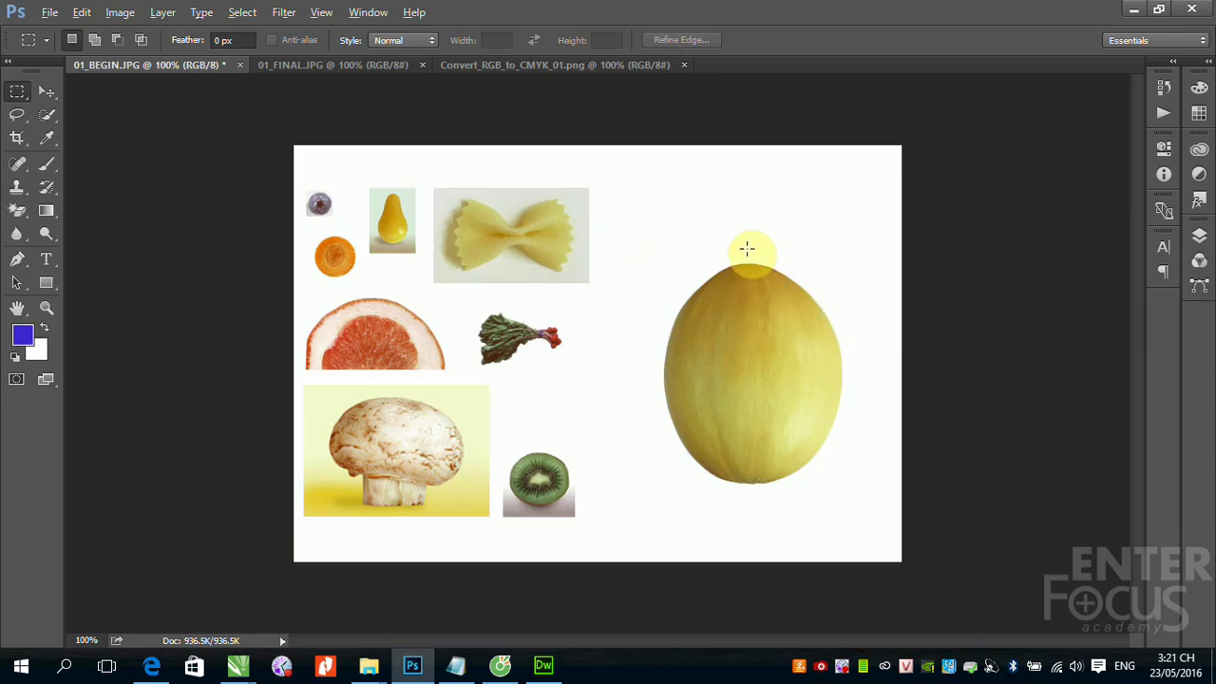
key(alt)
drag(747, 248, 654, 174)
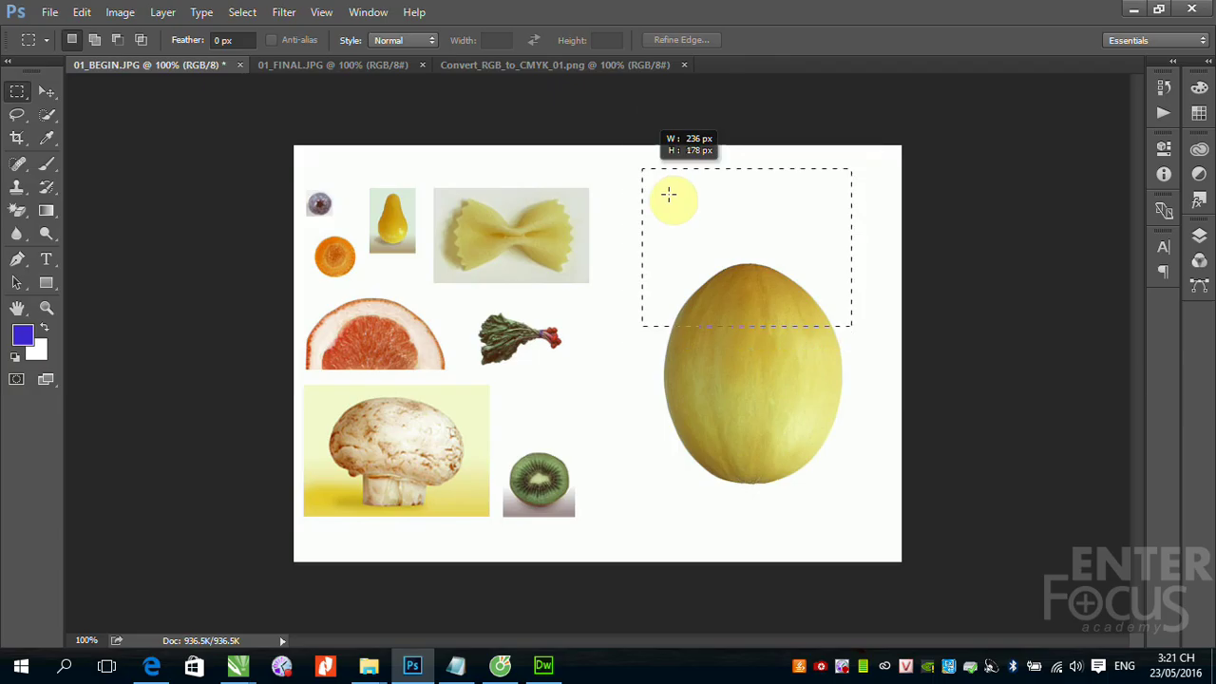
mouse_move(654, 174)
mouse_down()
mouse_move(712, 206)
mouse_move(668, 171)
mouse_up()
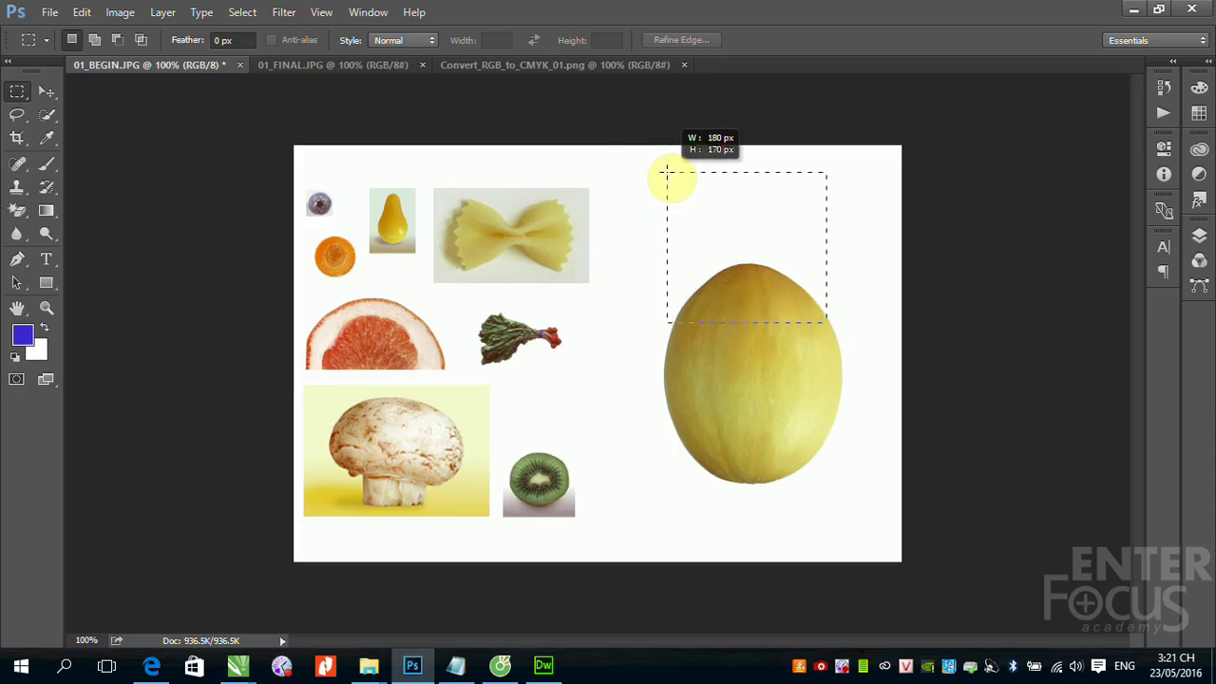
drag(668, 171, 668, 171)
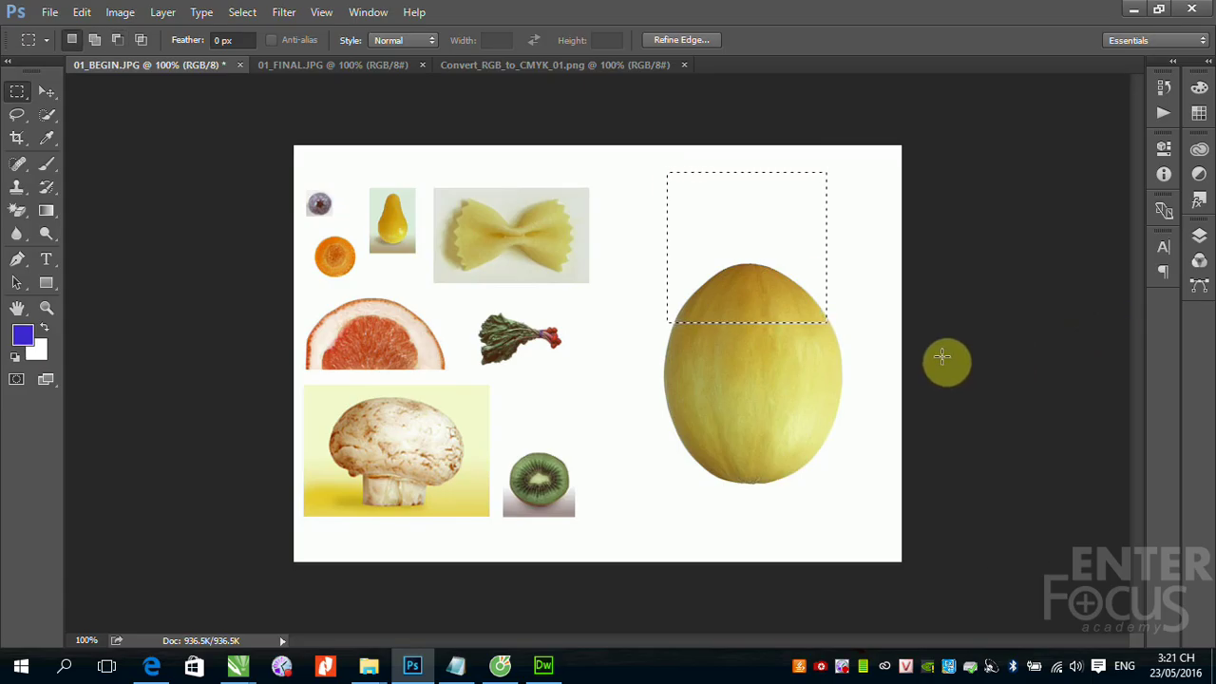
click(852, 290)
Draw a trial rectangle over the melon's upper left, then clear it
drag(635, 199, 809, 364)
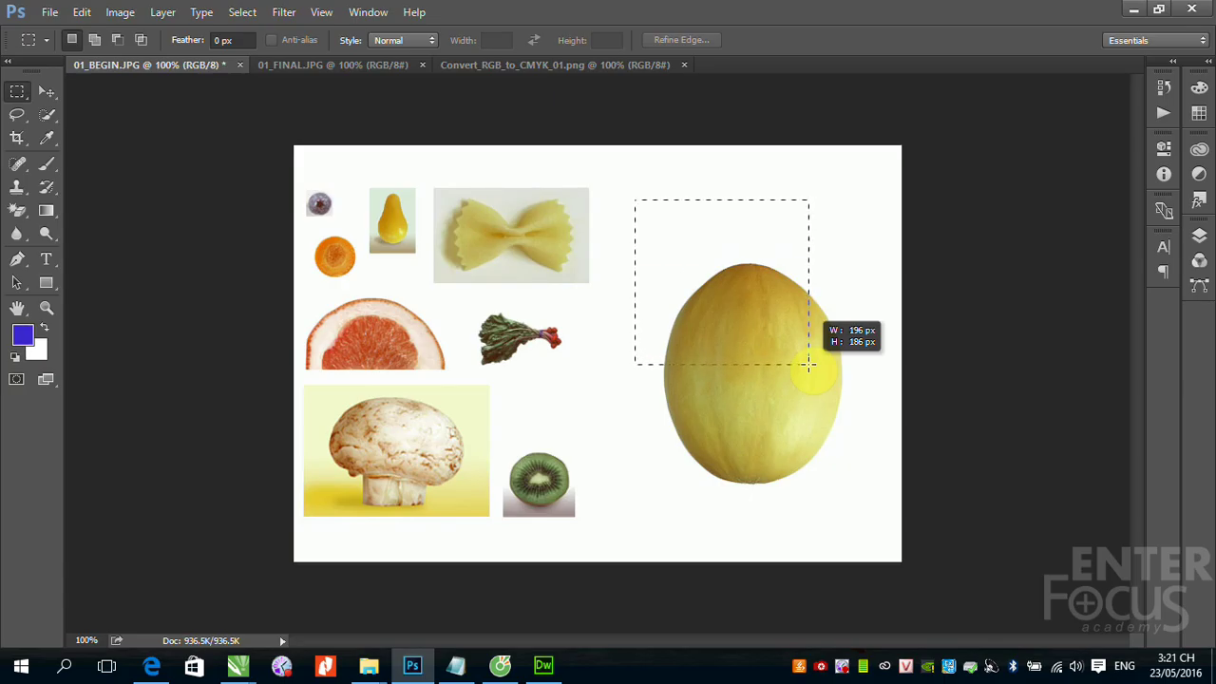
drag(620, 186, 781, 340)
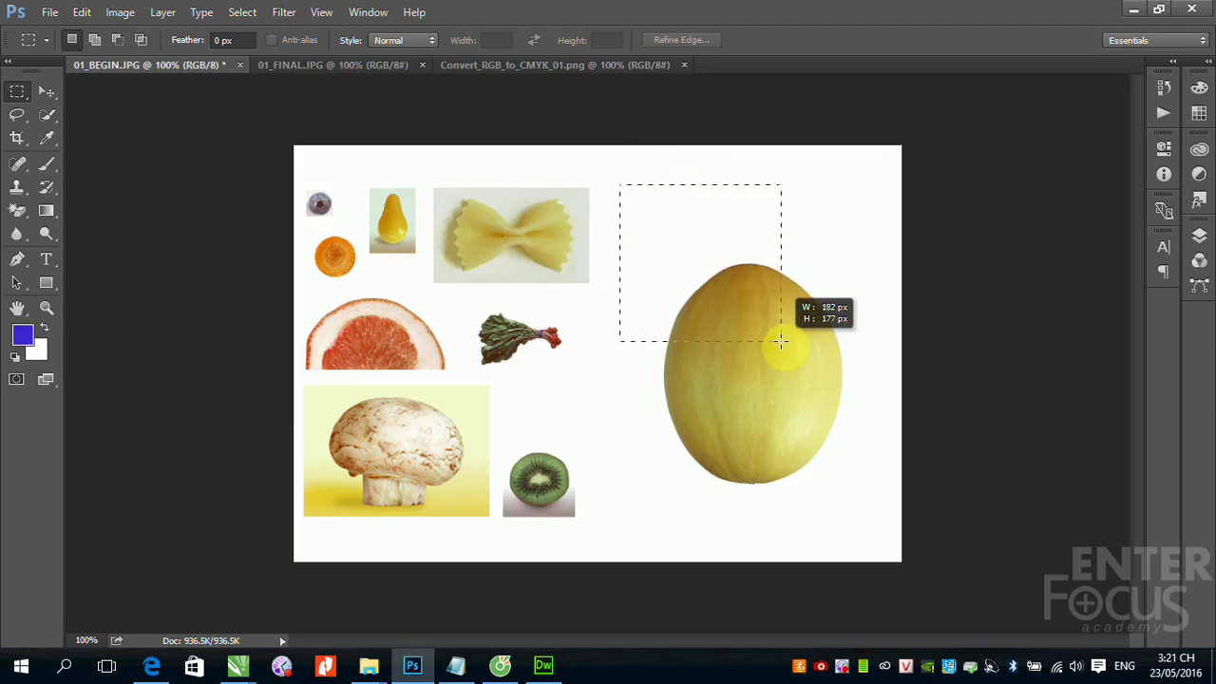
drag(780, 341, 780, 340)
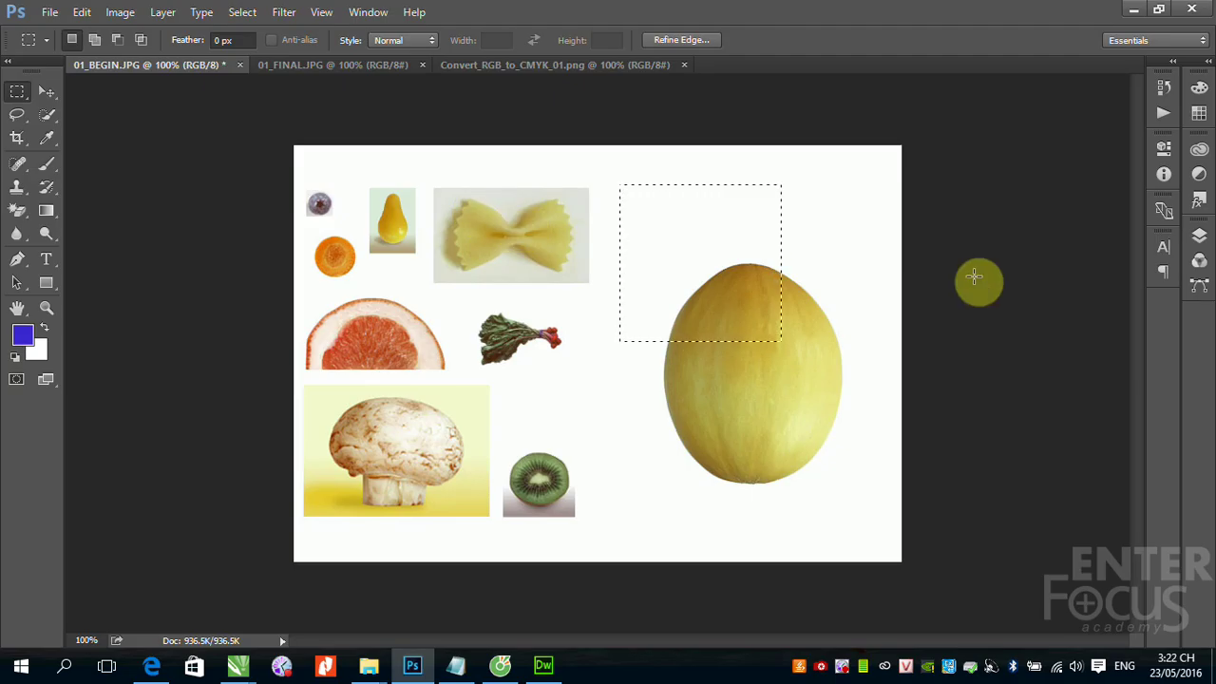
click(834, 220)
Select the bow-tie pasta photo with a roughly 177×107 px rectangle, repositioning it with Space
drag(749, 291, 798, 331)
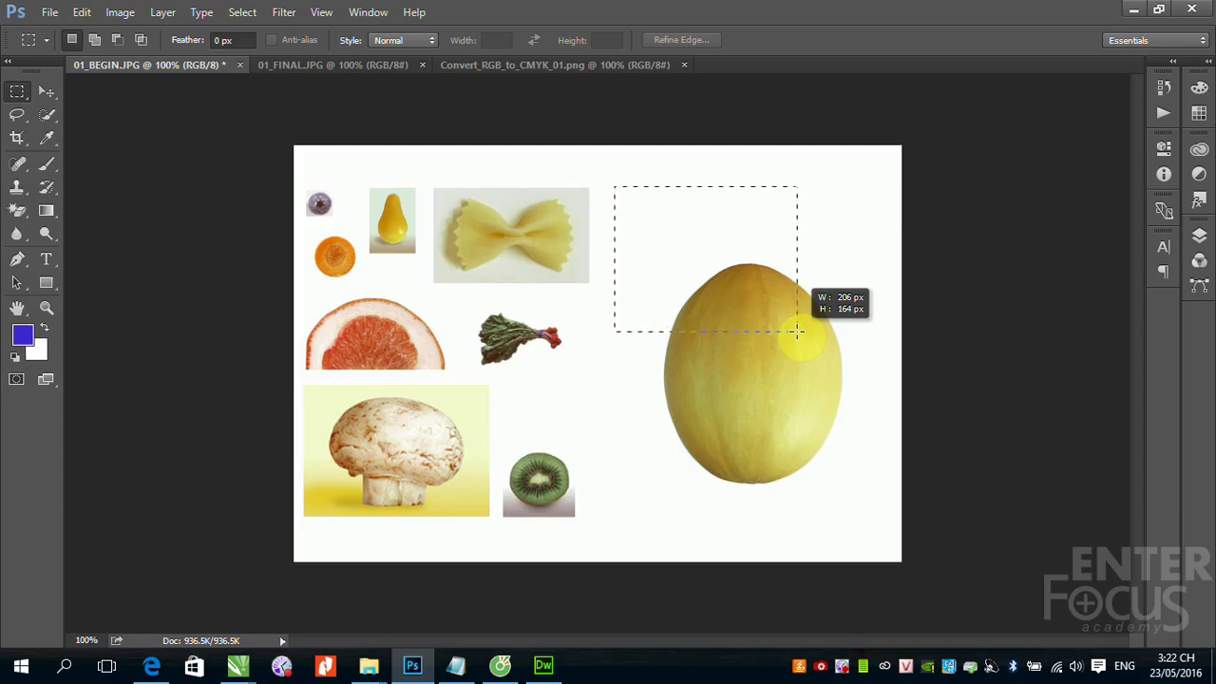
key(space)
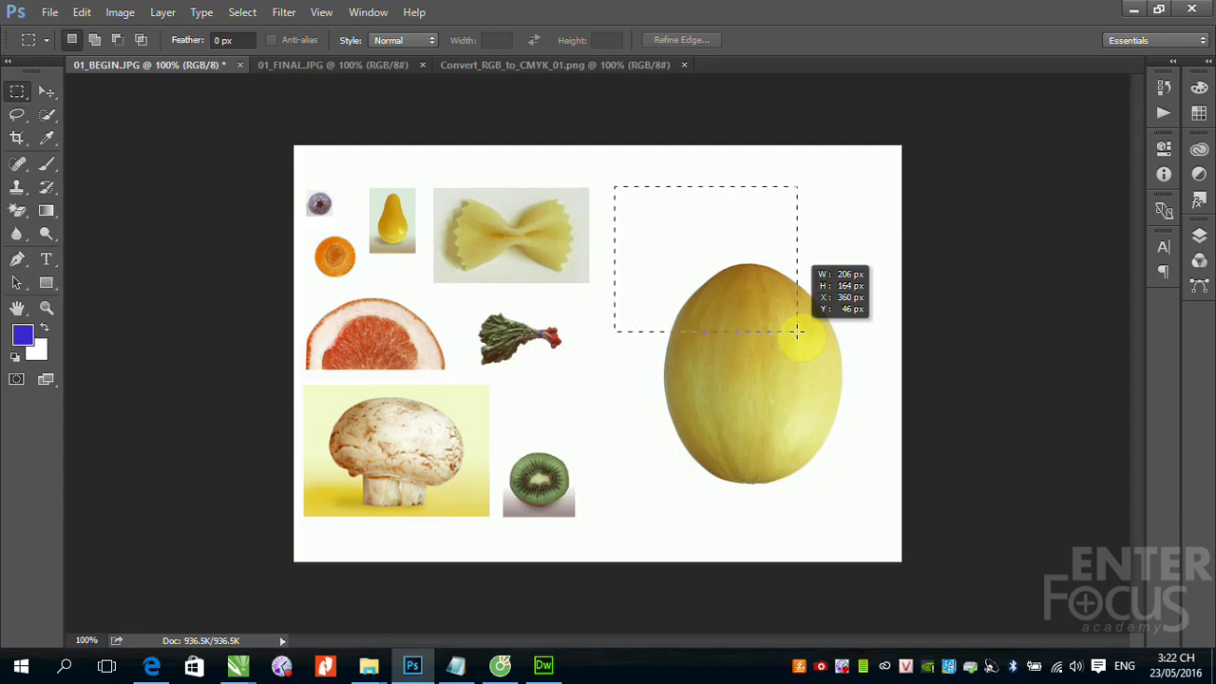
drag(797, 331, 617, 333)
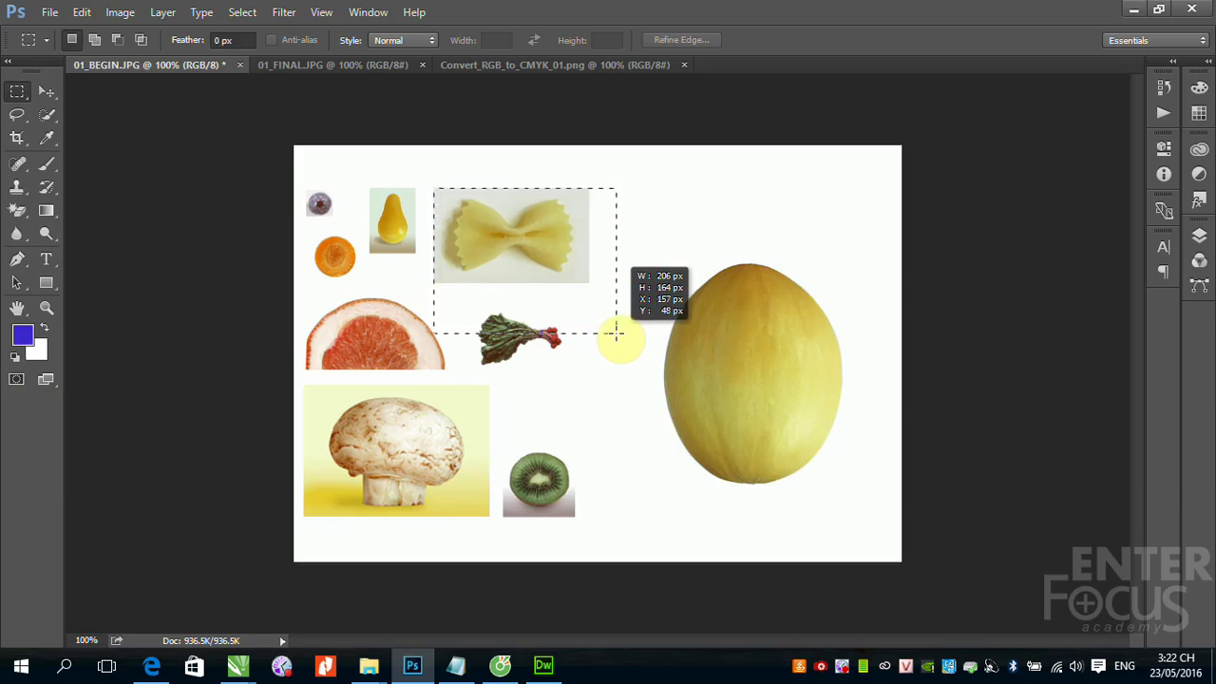
drag(617, 333, 590, 281)
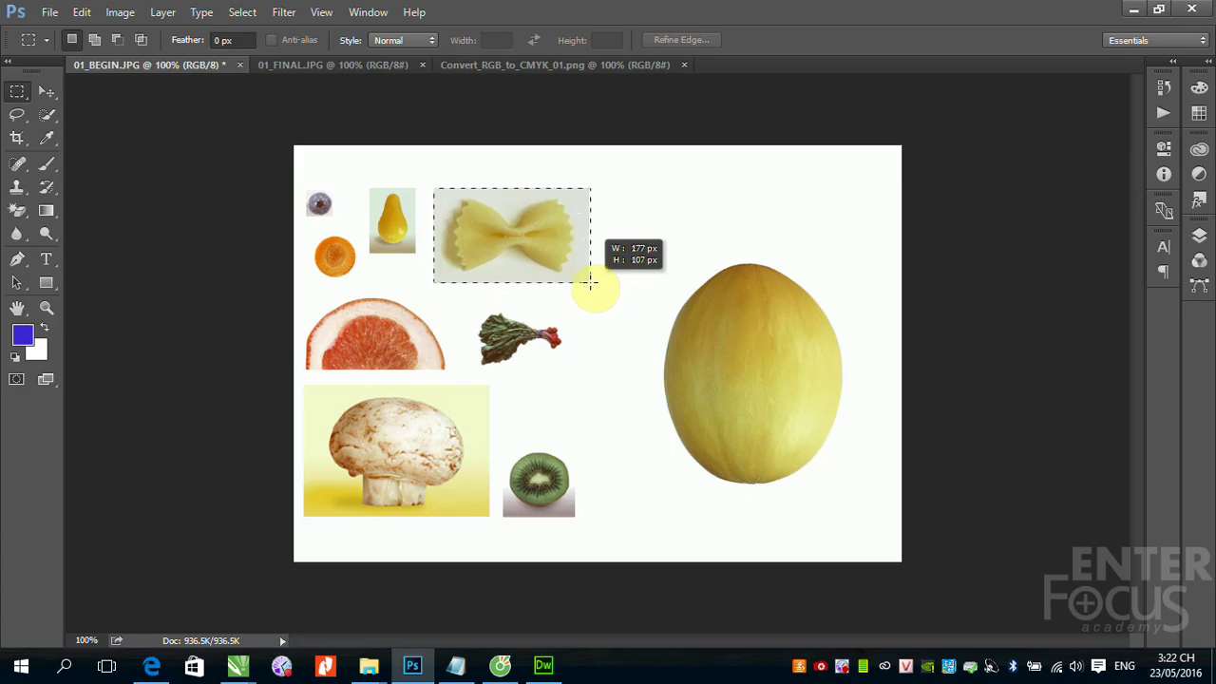
drag(590, 281, 589, 282)
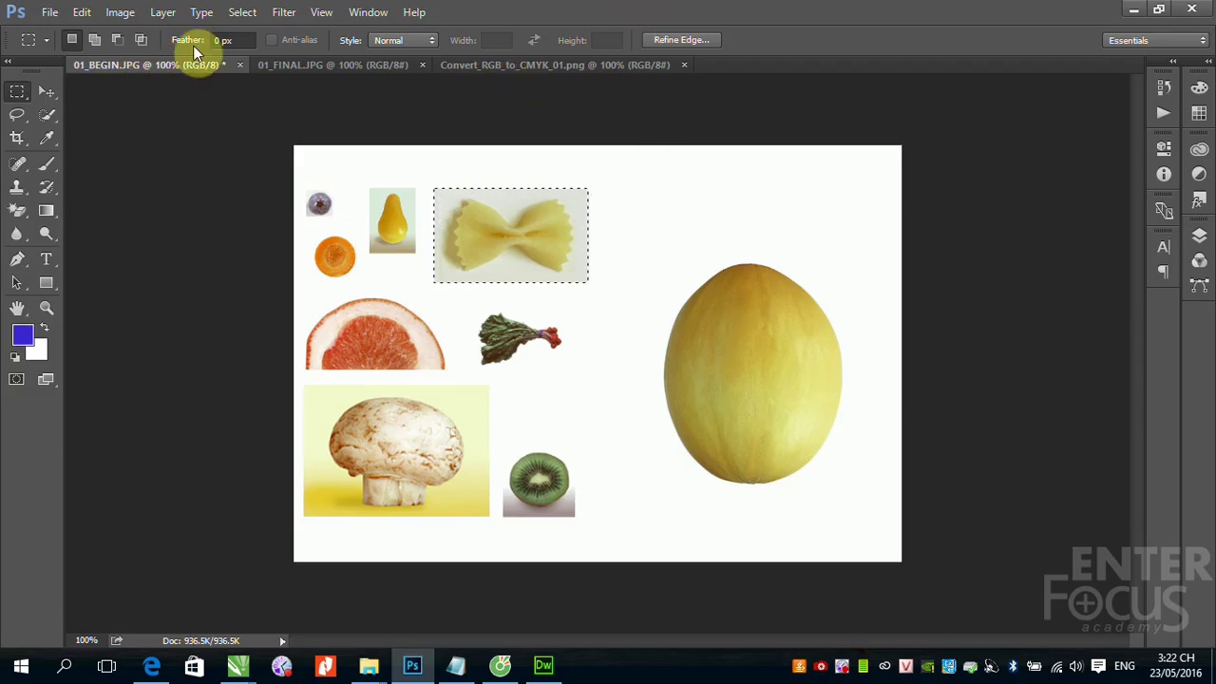
Try feather 5 but keep it at 0 px, then zoom in on the pasta and melon
click(222, 40)
text(5)
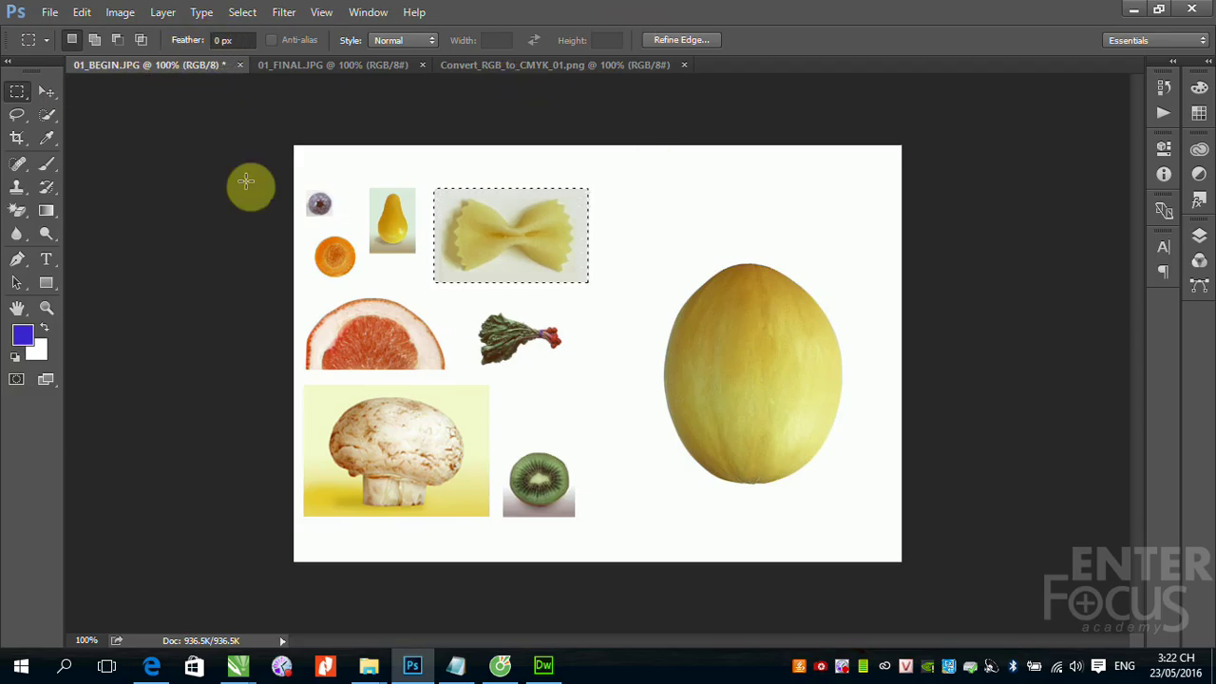
key(Escape)
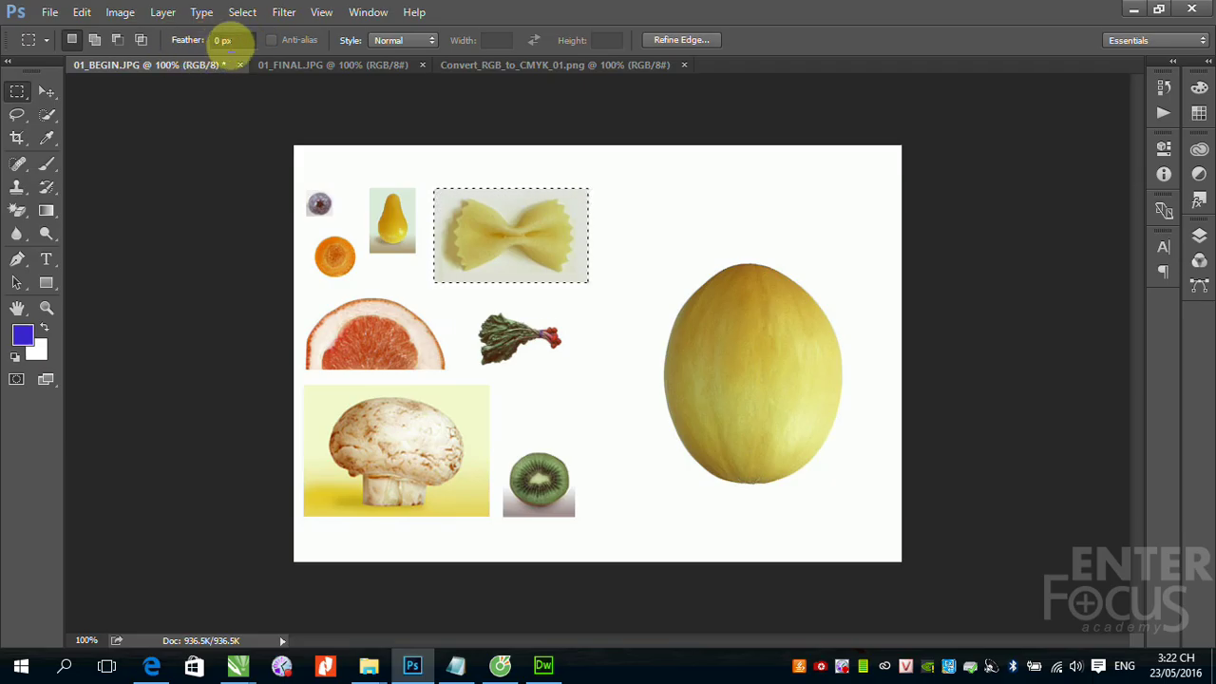
click(222, 40)
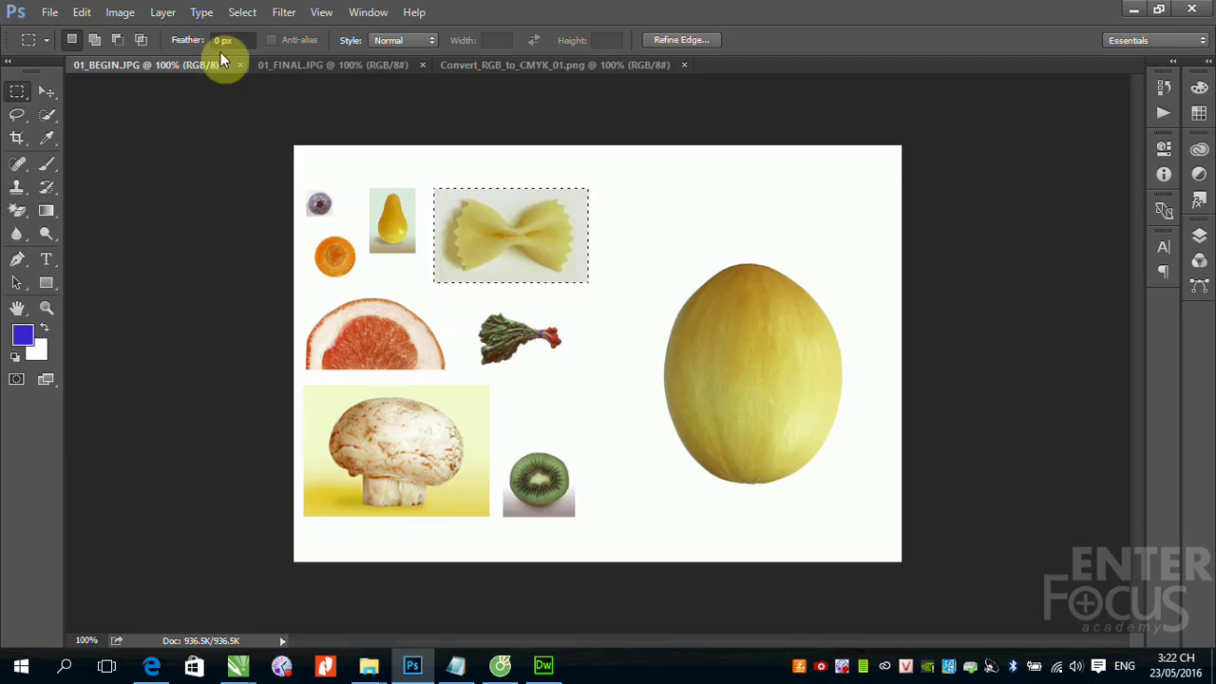
key(Return)
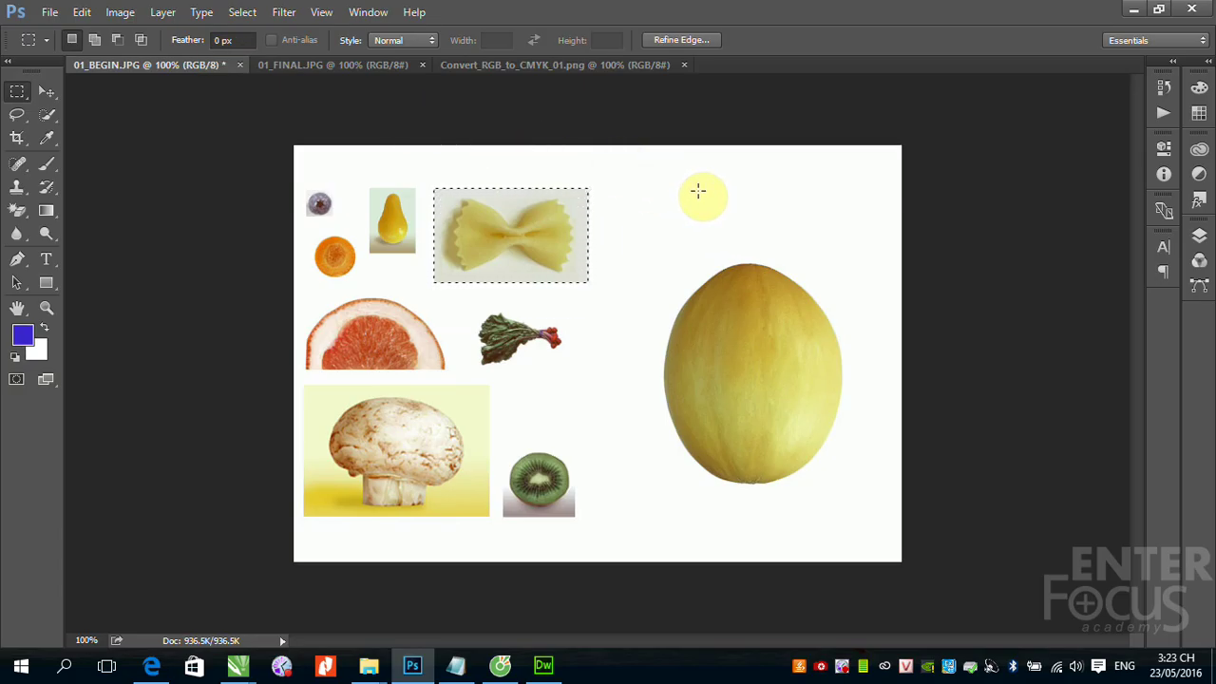
drag(400, 142, 915, 393)
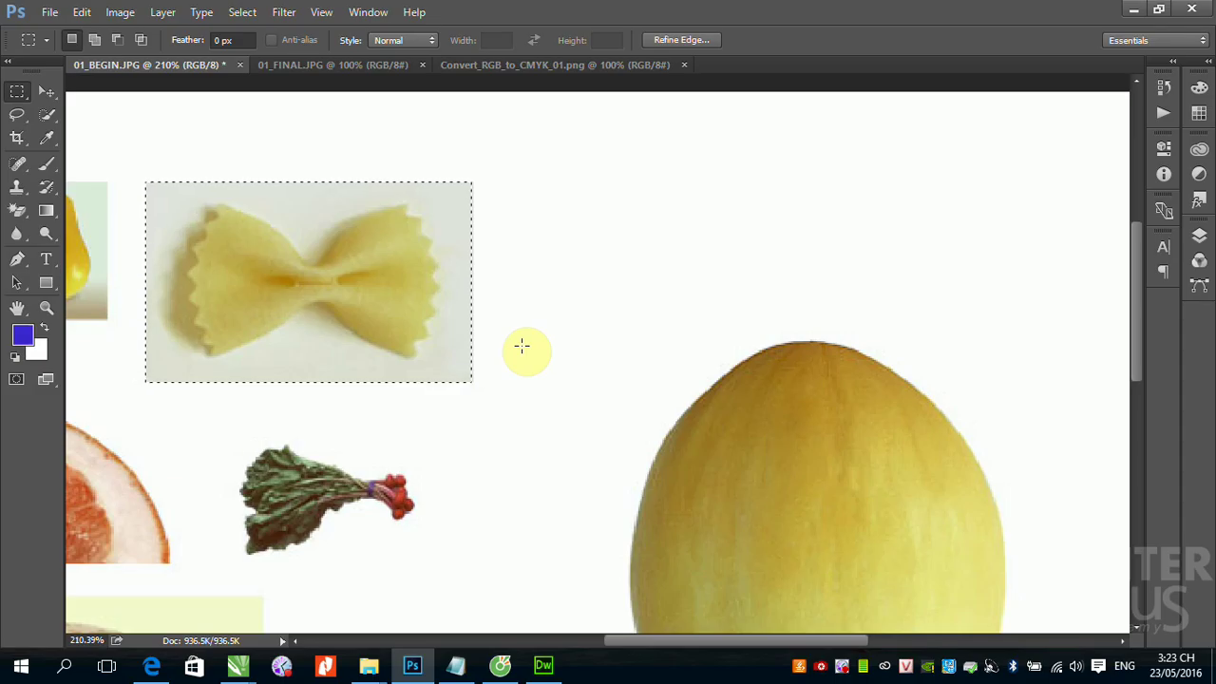
Make a roughly 100 px square selection above the melon and open Edit > Fill
click(713, 202)
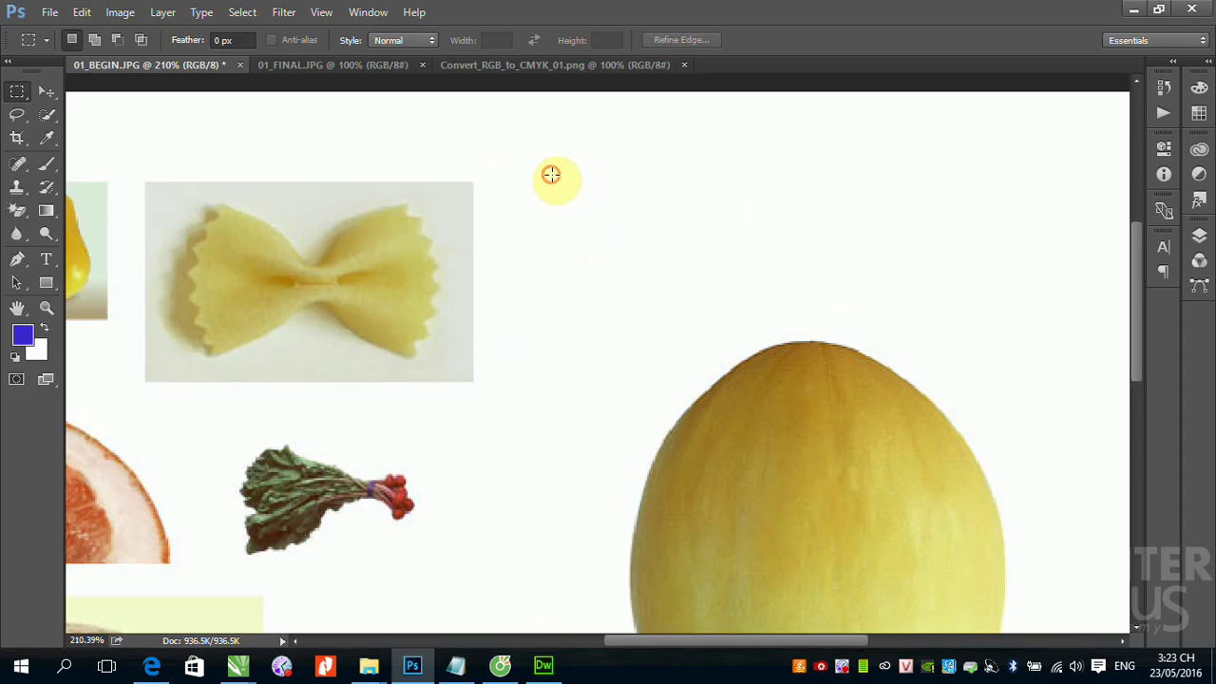
drag(551, 175, 667, 281)
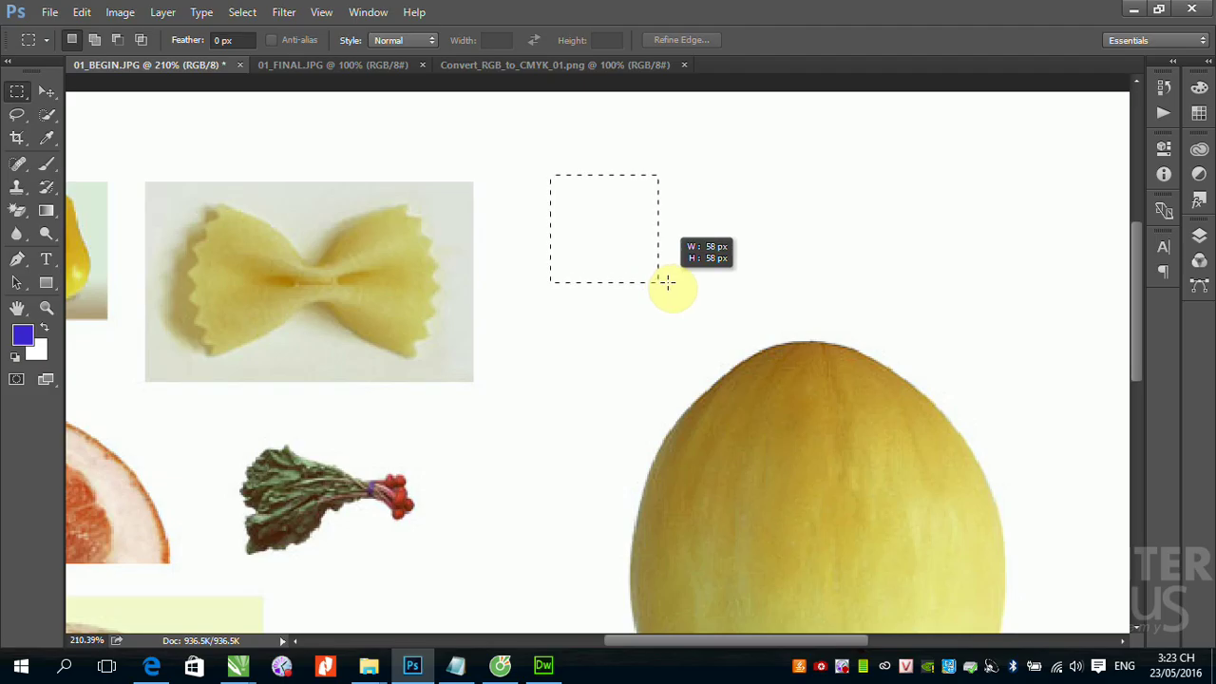
drag(667, 281, 744, 358)
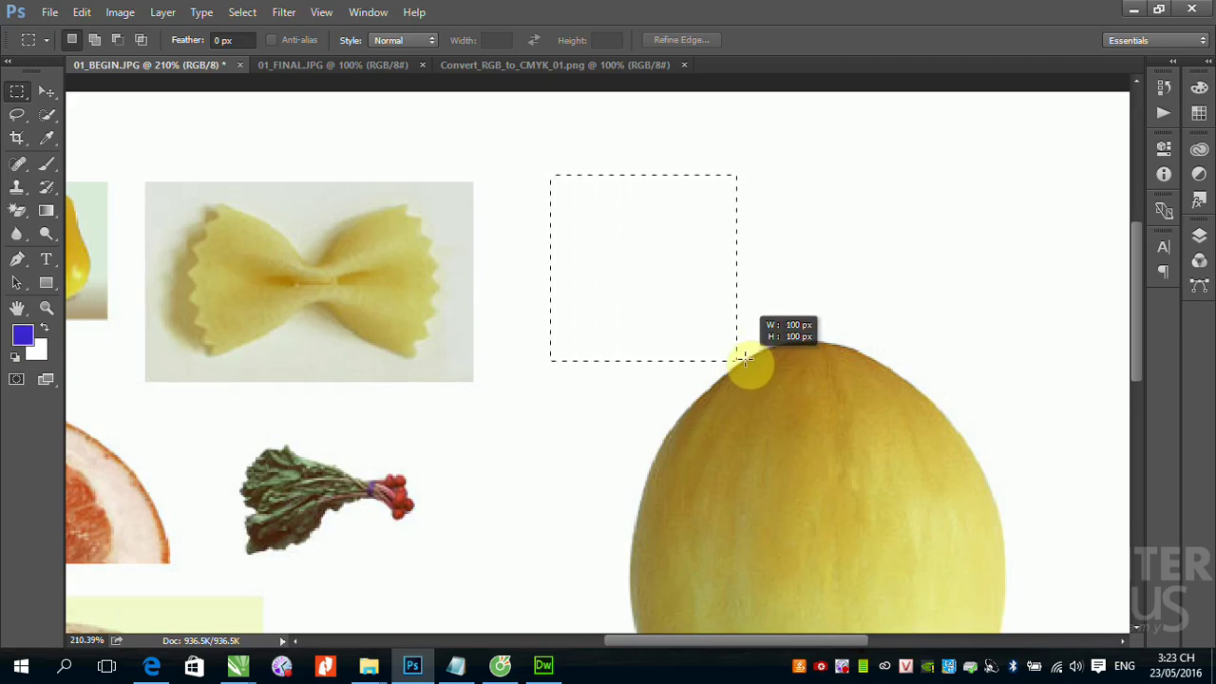
drag(744, 358, 745, 320)
click(745, 320)
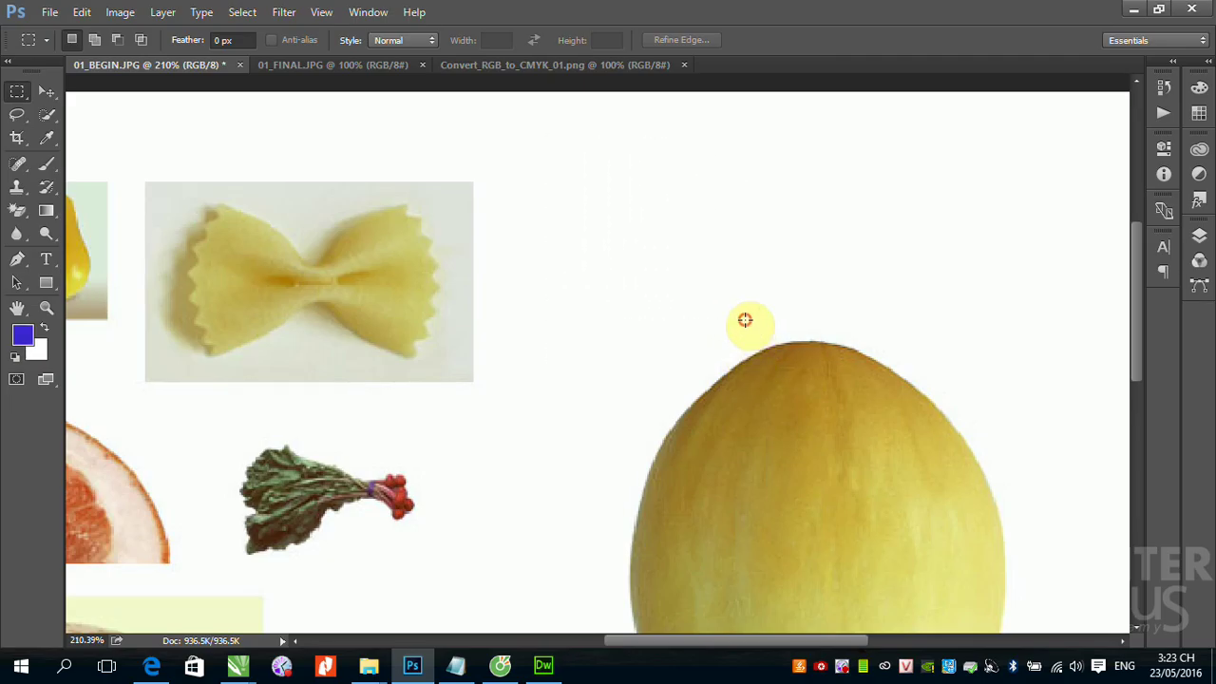
key(ctrl+z)
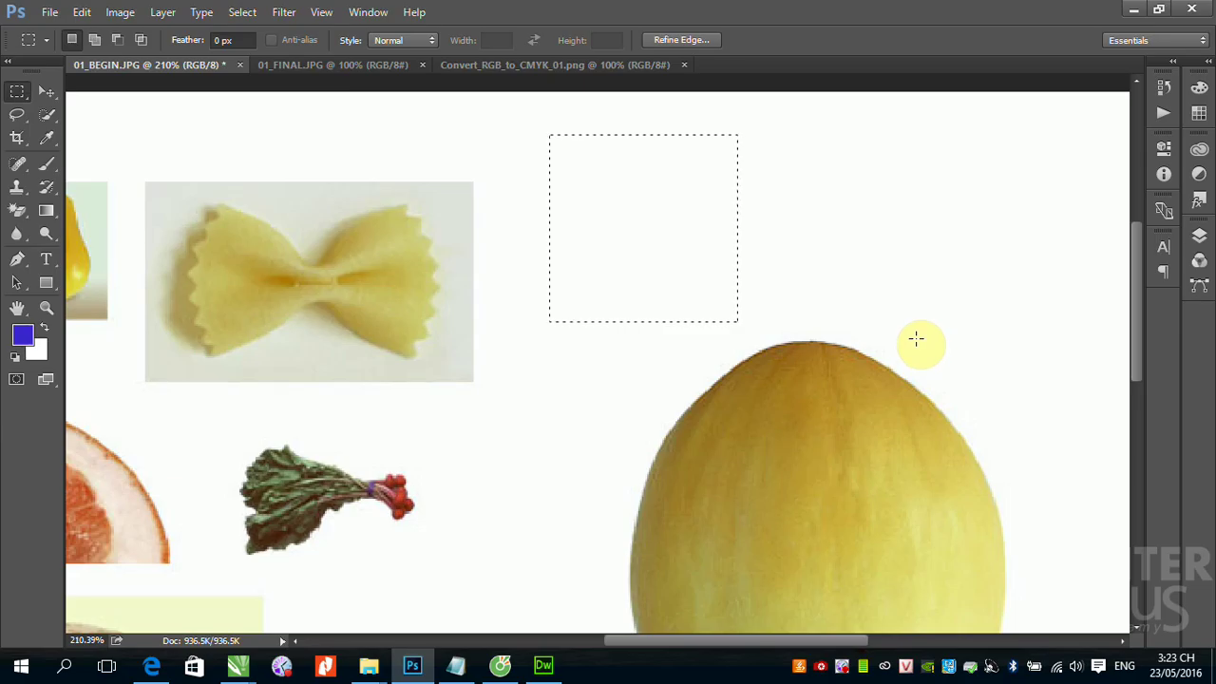
click(82, 11)
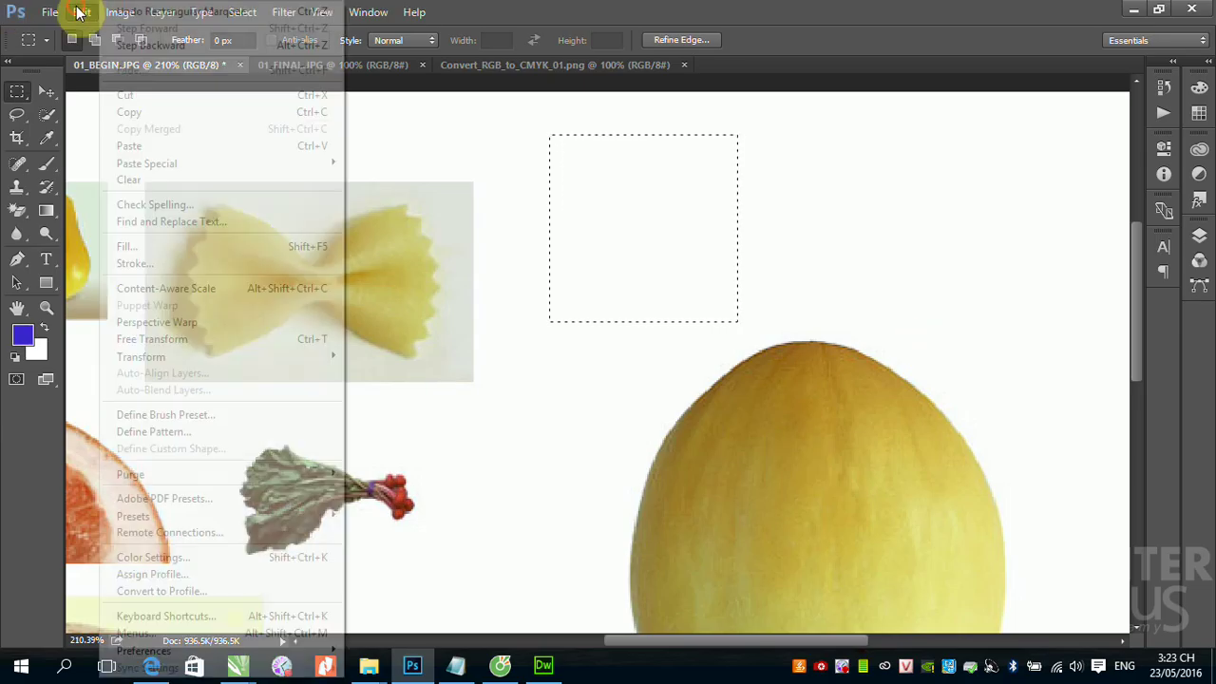
click(152, 246)
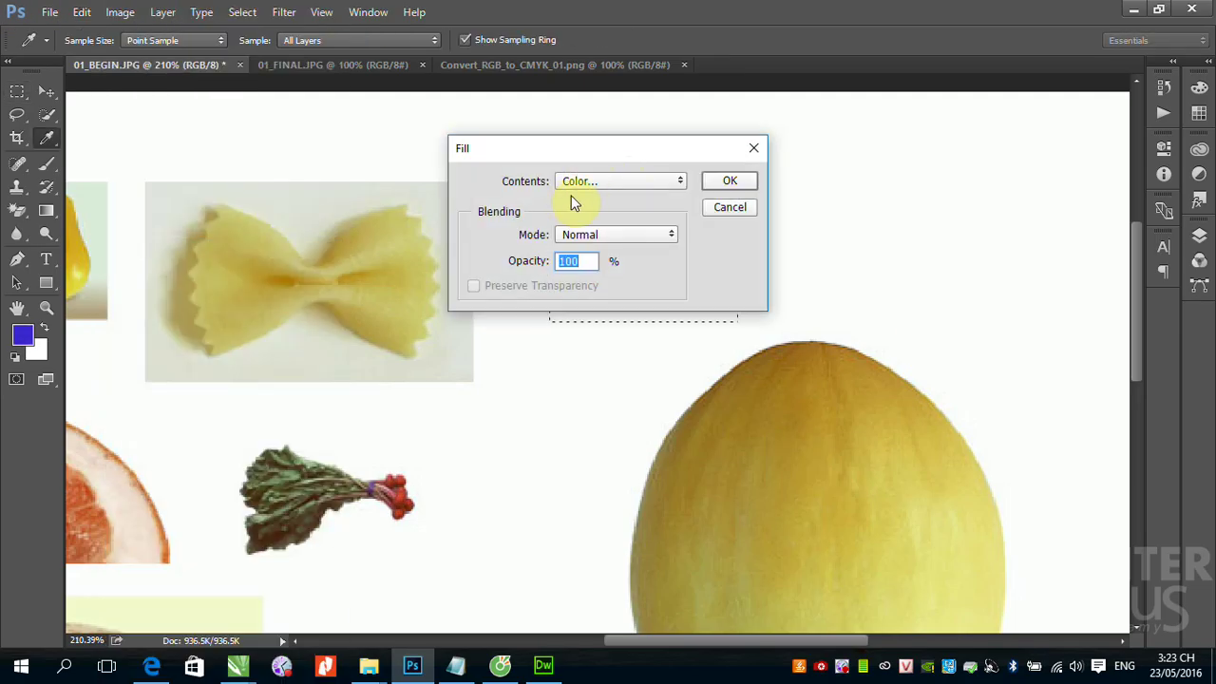
Fill the square above the melon with solid green and zoom in on its top edge
click(729, 182)
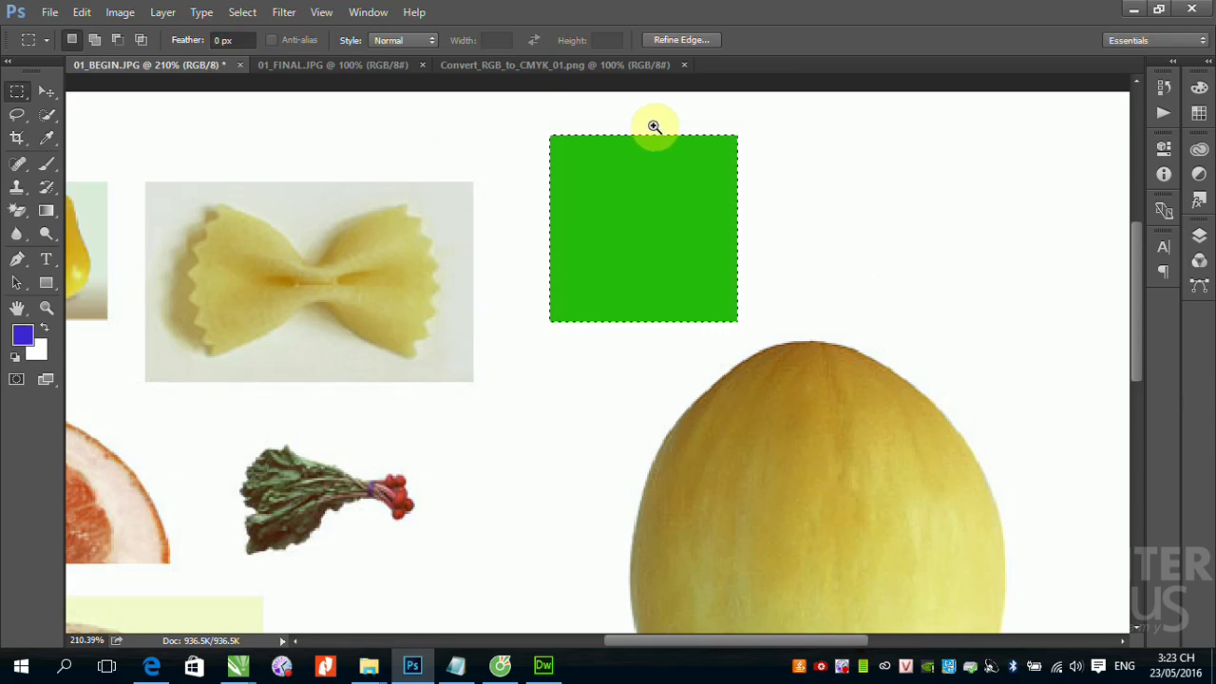
drag(653, 125, 801, 214)
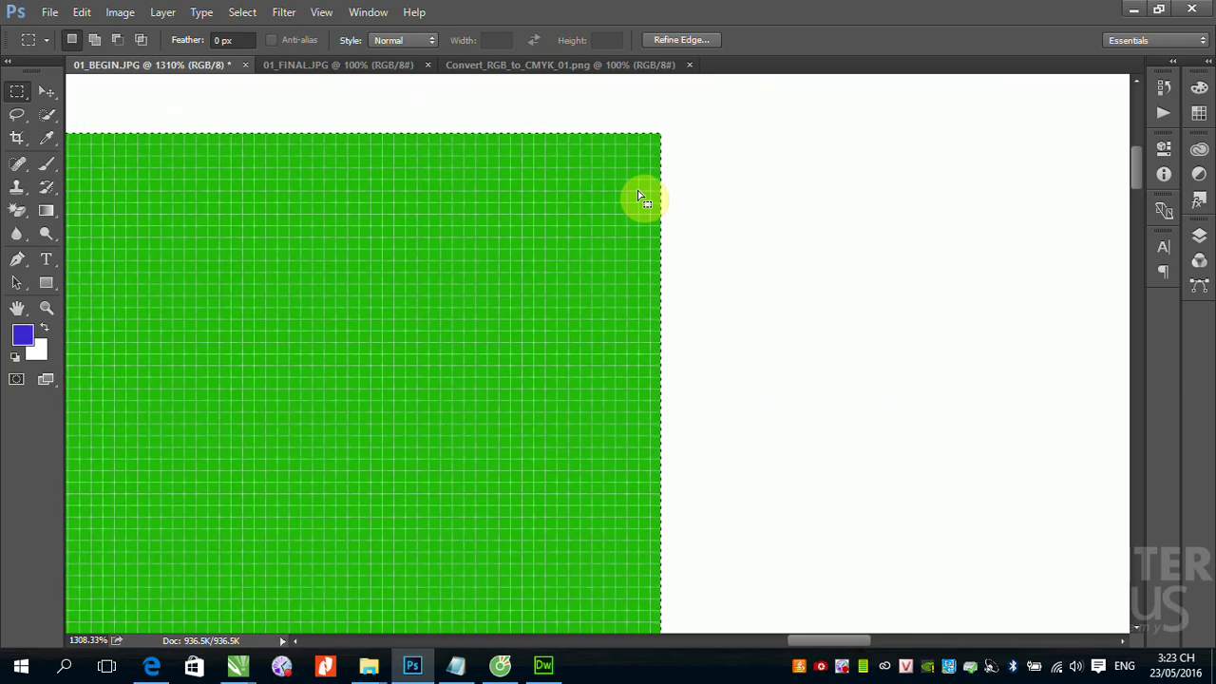
key(ctrl+minus)
key(ctrl+minus)
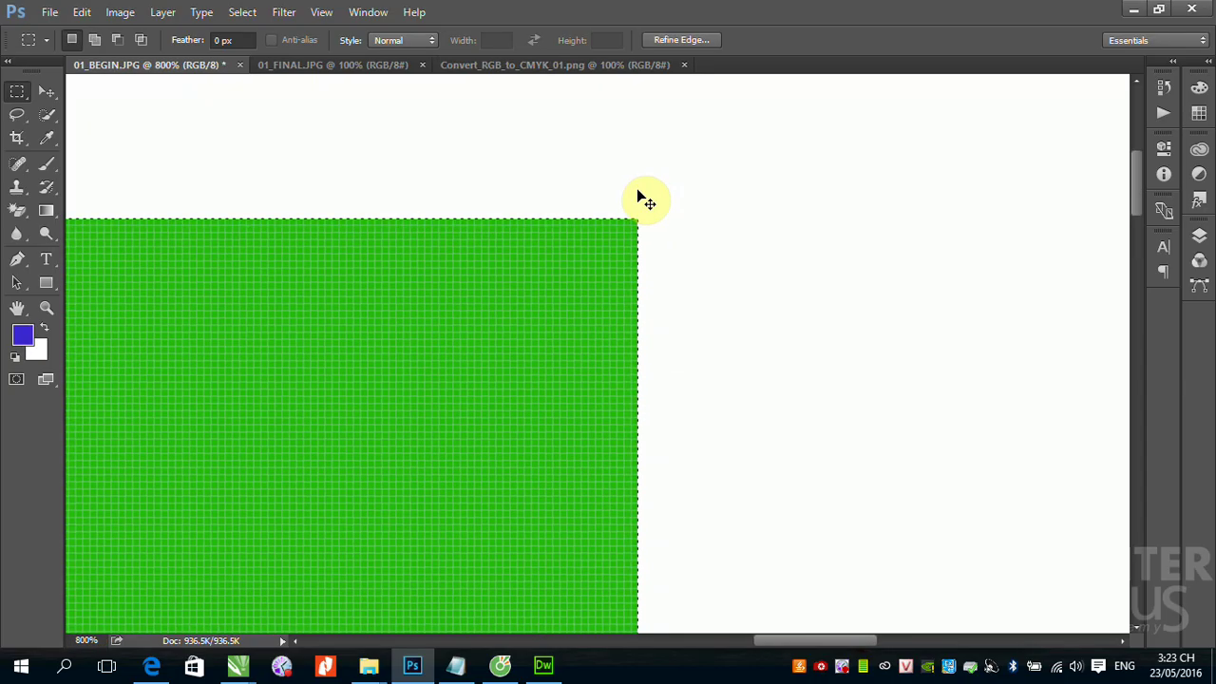
key(ctrl+minus)
key(ctrl+minus)
key(ctrl+minus)
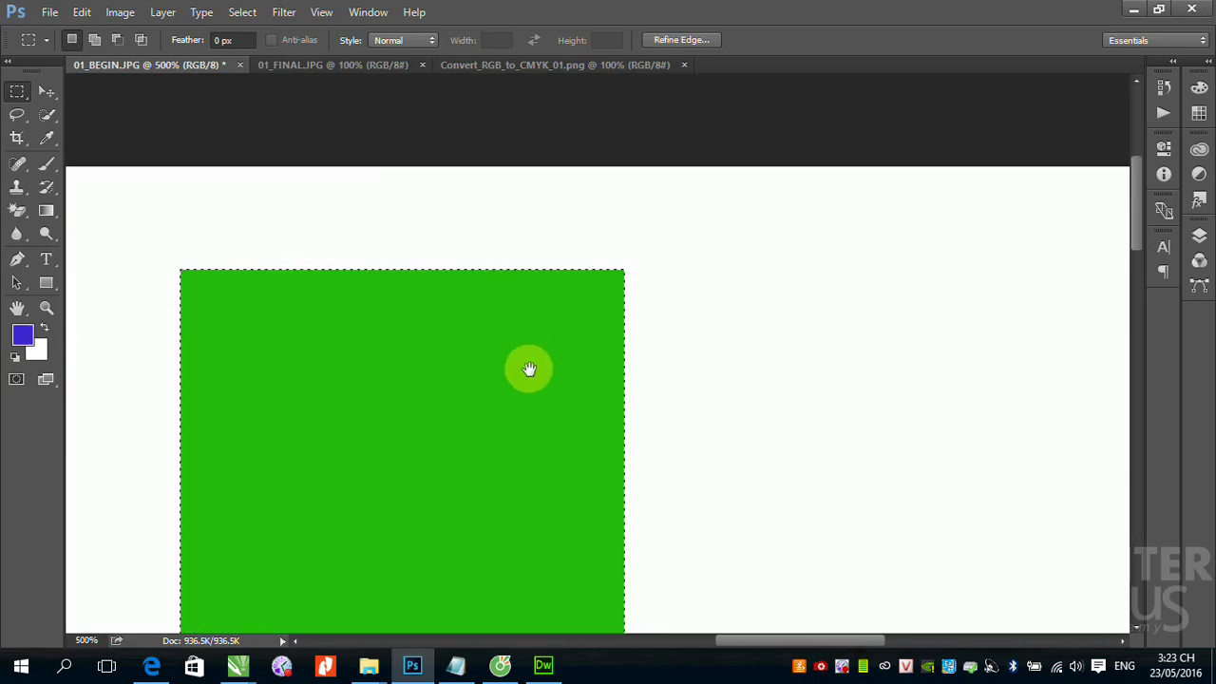
Magnify the green square's corner to pixel level to inspect its hard edges
drag(529, 368, 631, 208)
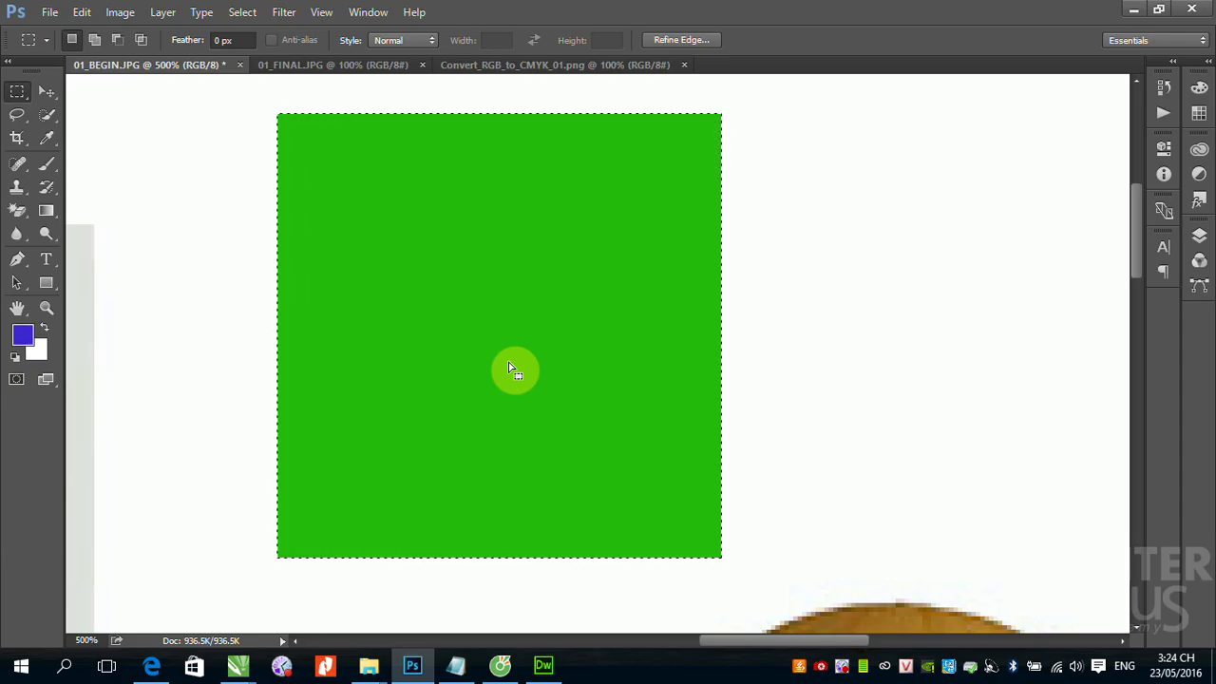
drag(703, 101, 726, 131)
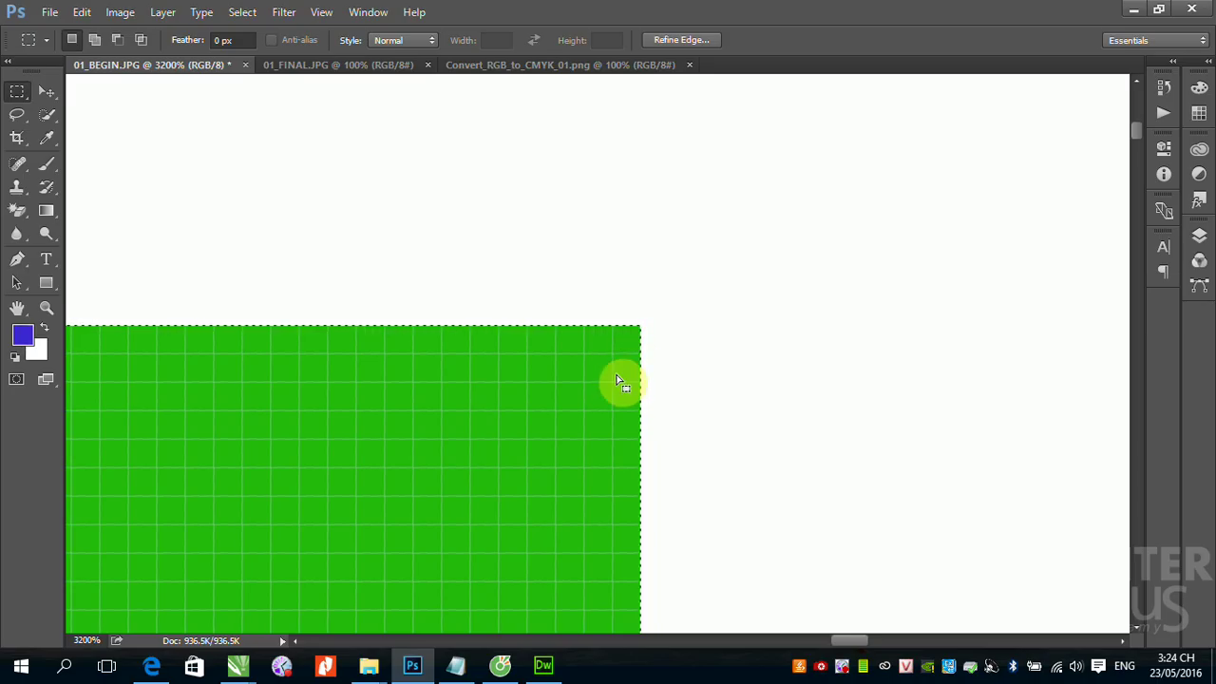
scroll(615, 372, down, 6)
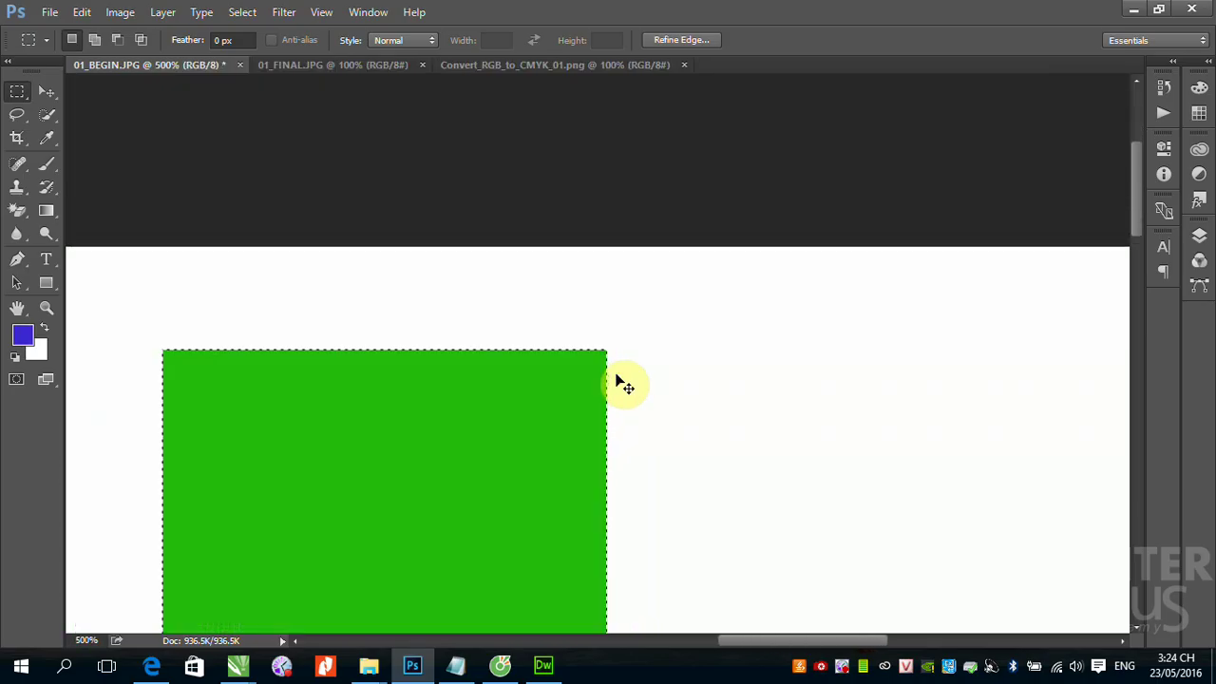
drag(508, 457, 429, 245)
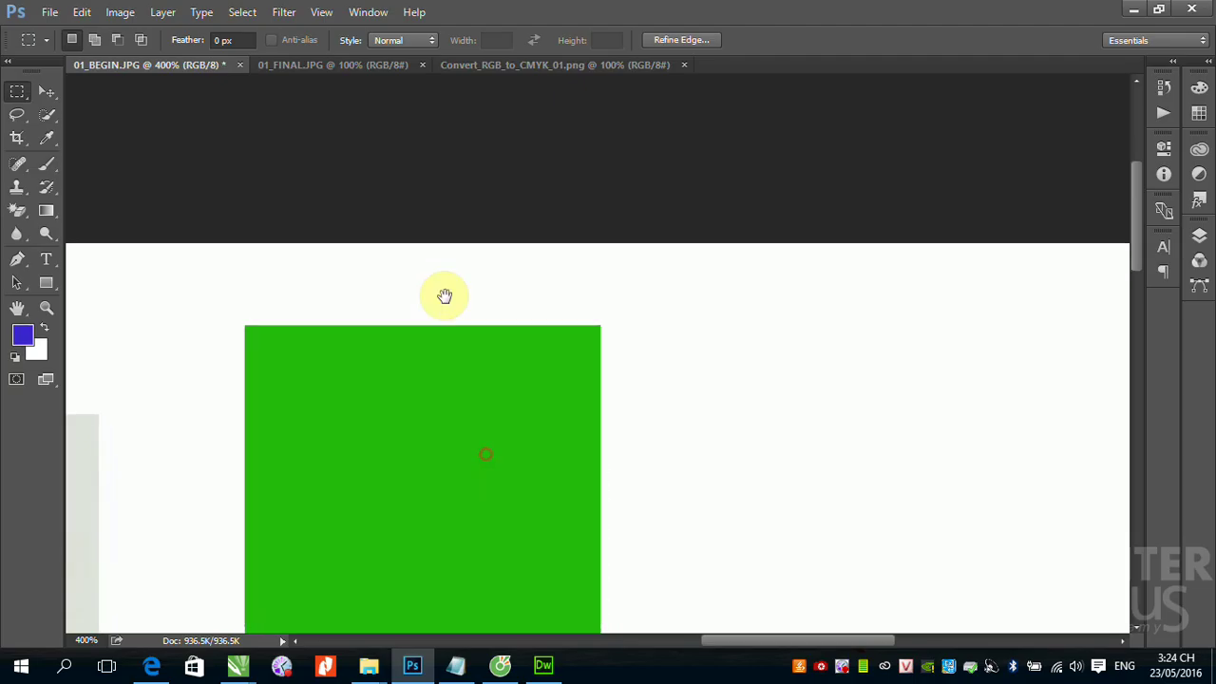
Set marquee Feather to 10 px and draw a 100 px square selection beside the green square
double_click(224, 40)
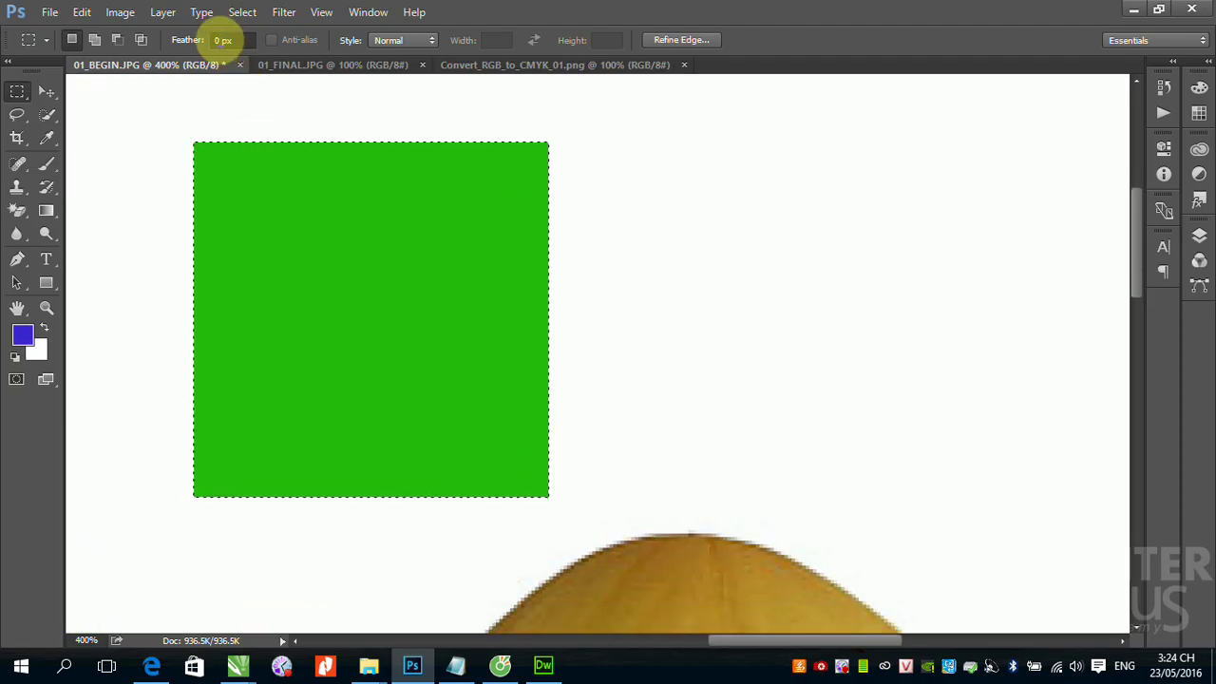
text(10)
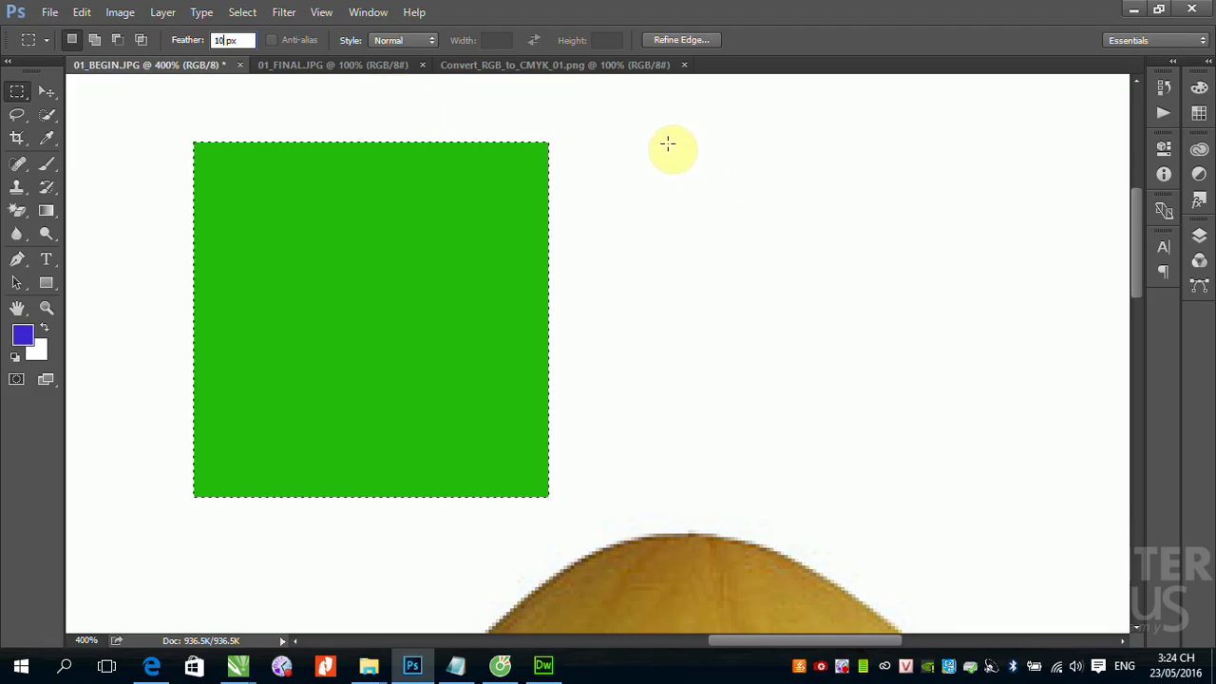
click(594, 150)
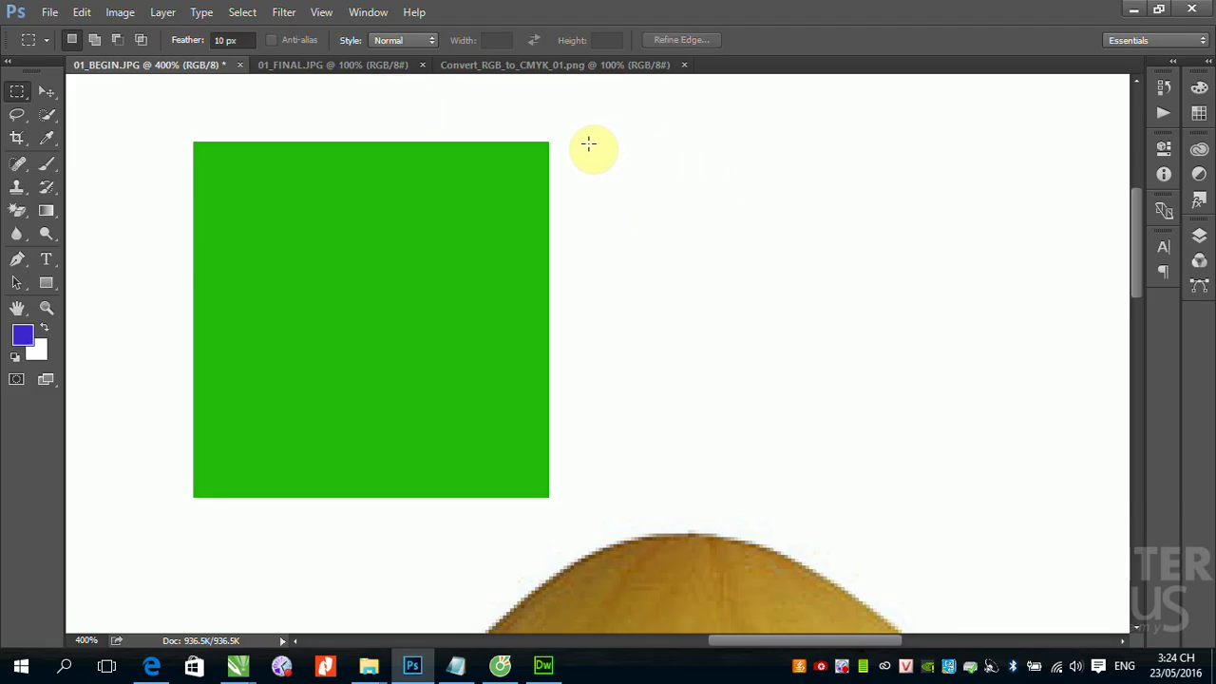
drag(589, 142, 968, 495)
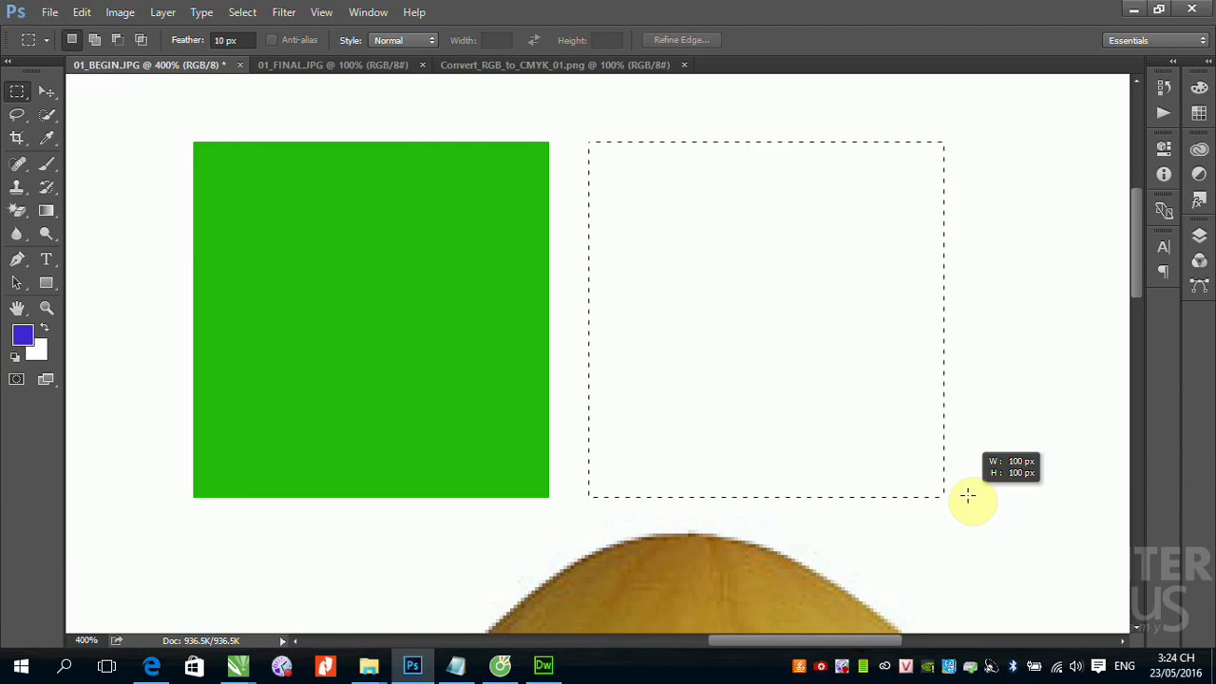
drag(968, 495, 1036, 496)
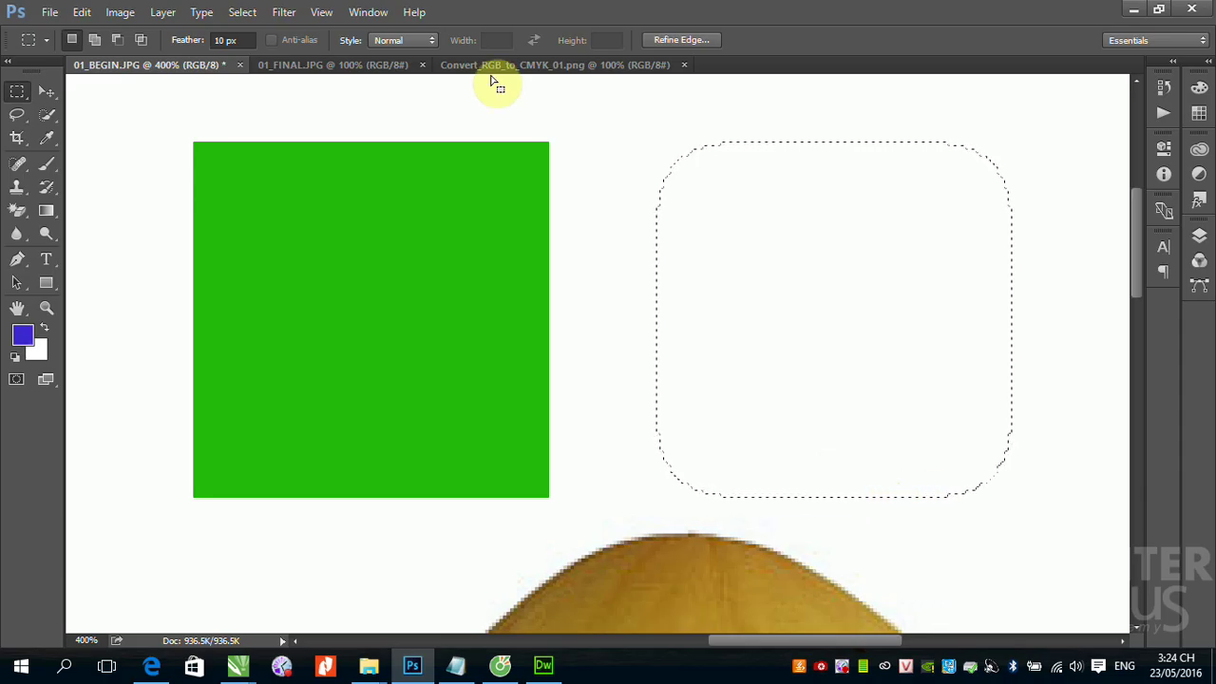
Fill the feathered selection with green using Edit > Fill, Color contents at 100% opacity
click(82, 12)
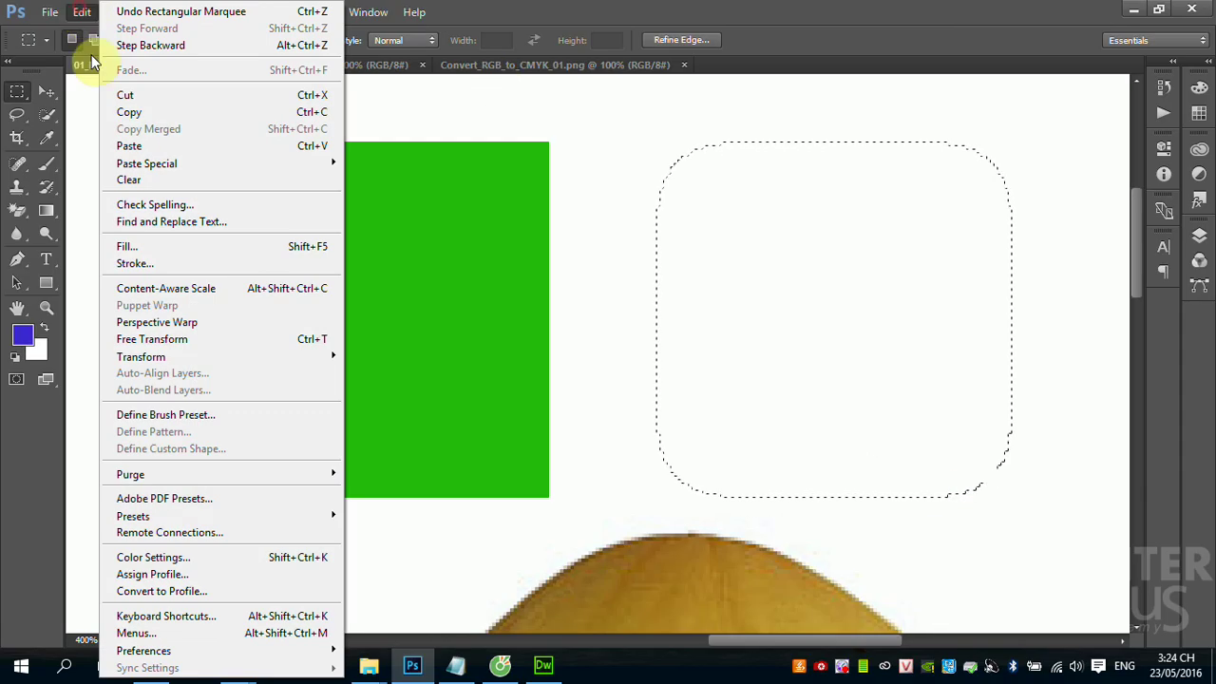
click(162, 247)
click(730, 182)
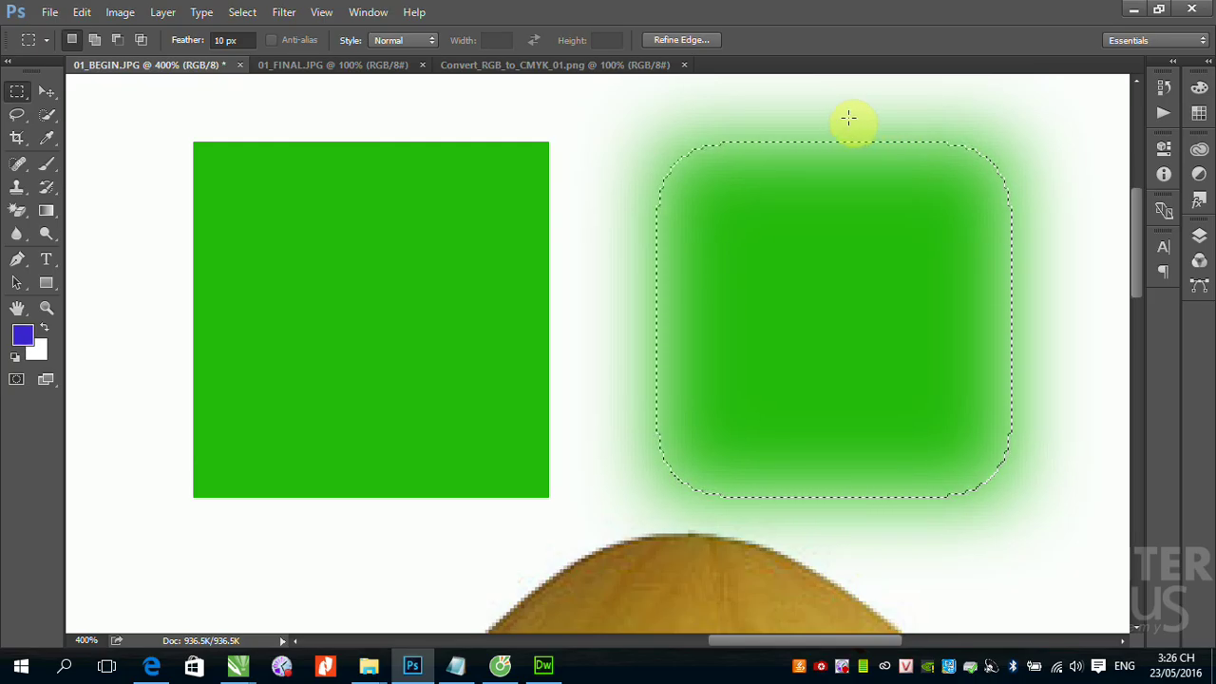
Switch to the Move tool and clear the feathered selection
double_click(222, 40)
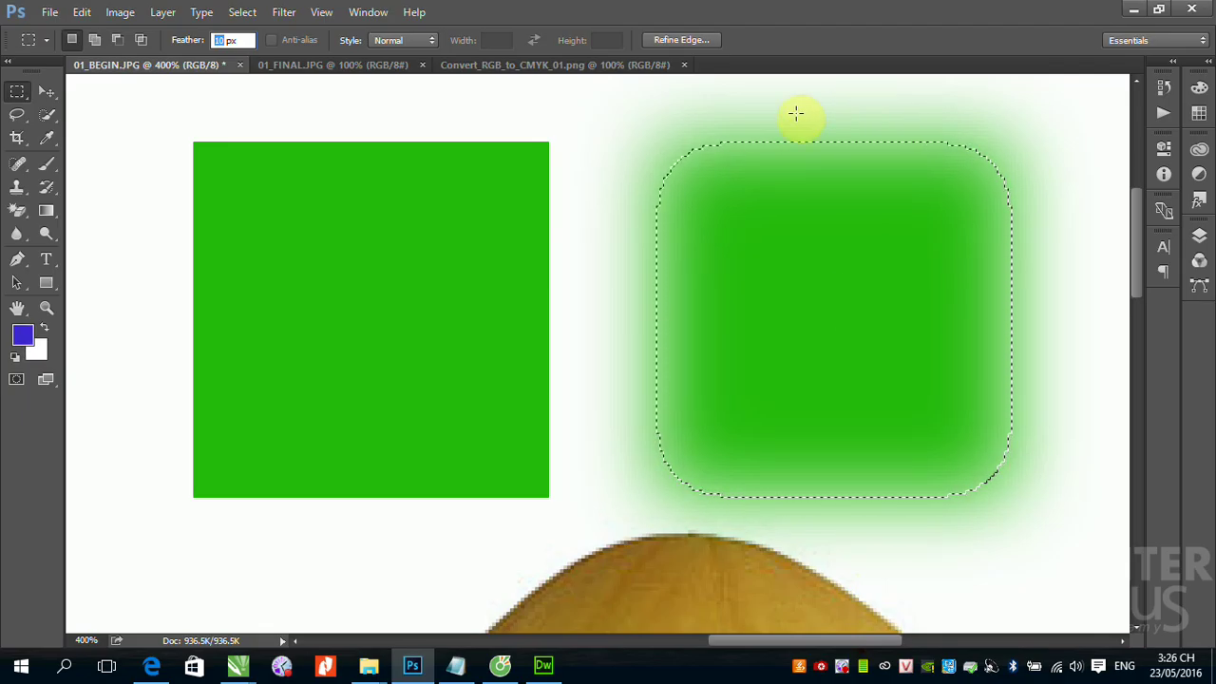
click(44, 92)
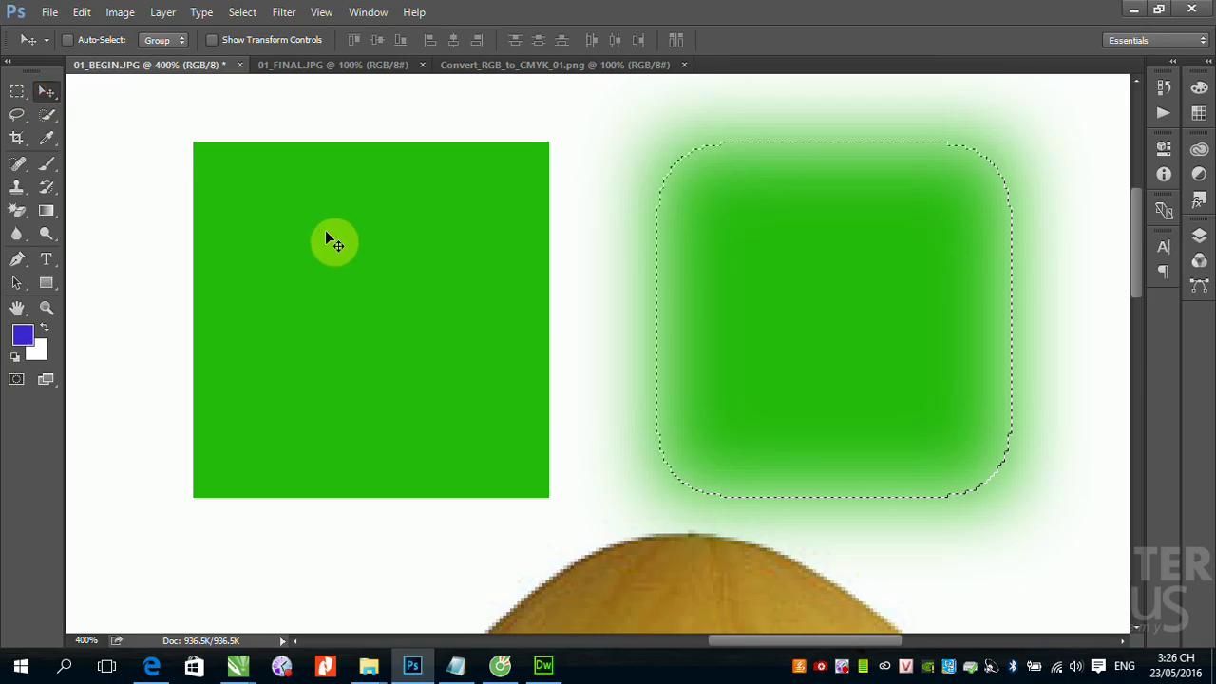
key(ctrl+d)
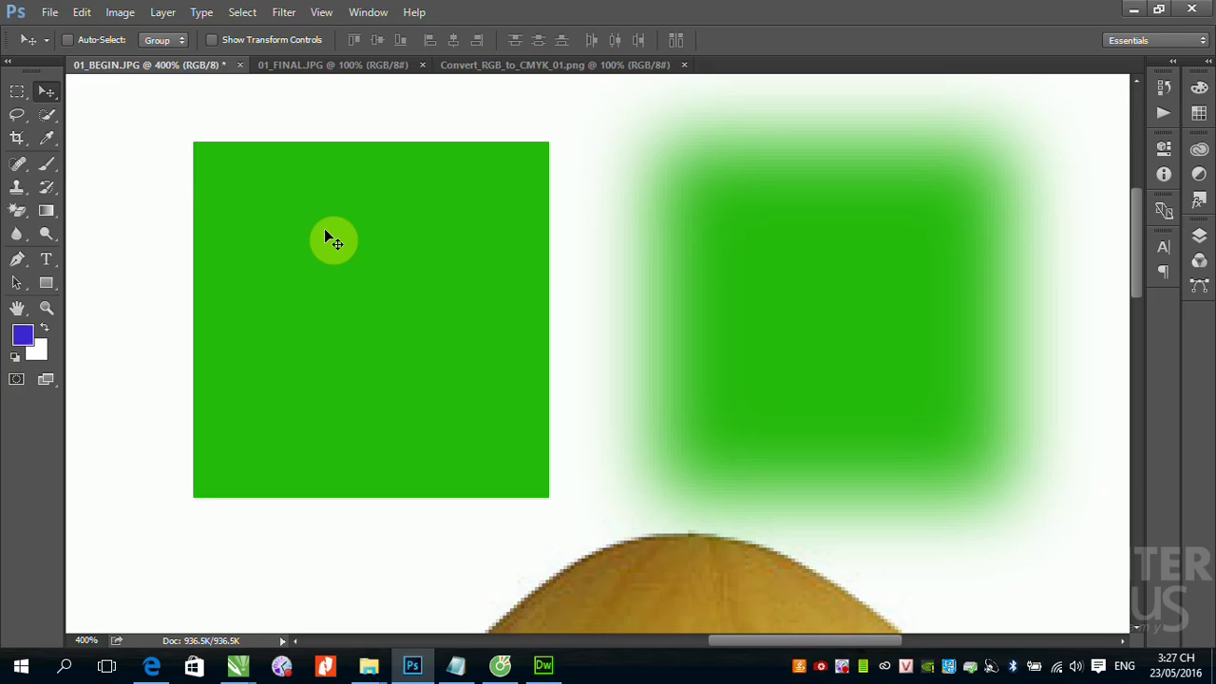
With Rectangular Marquee at 10 px feather, draw selections over the solid and blurred squares
click(18, 92)
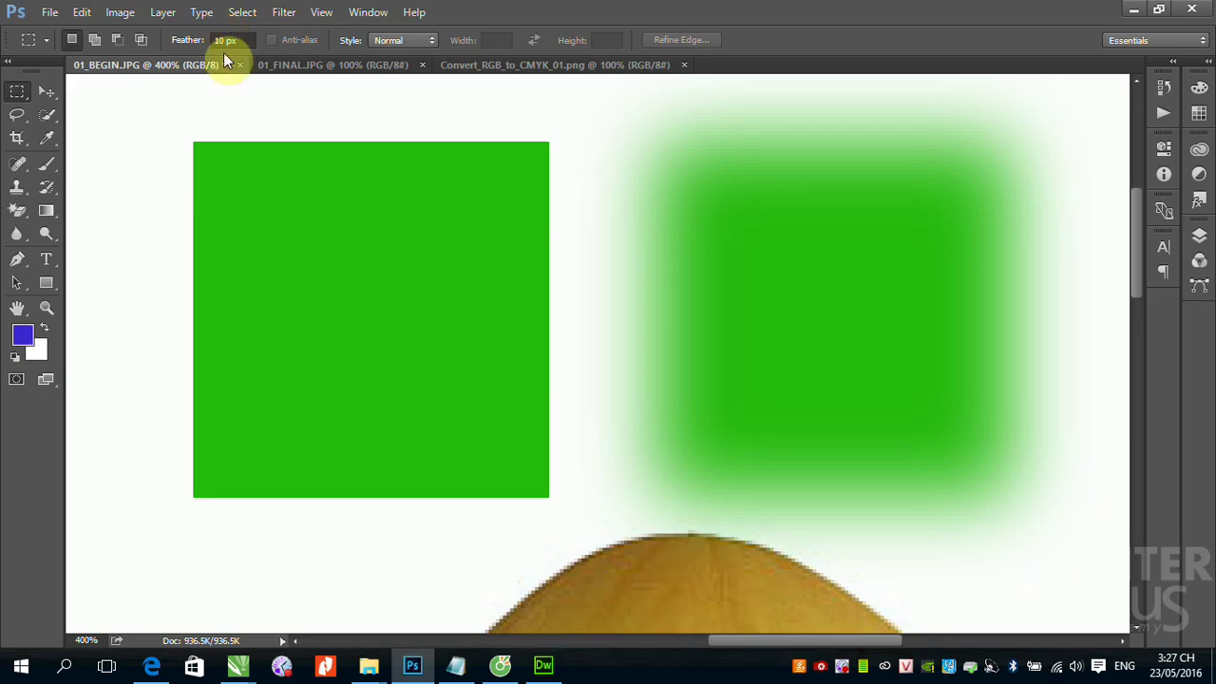
click(198, 45)
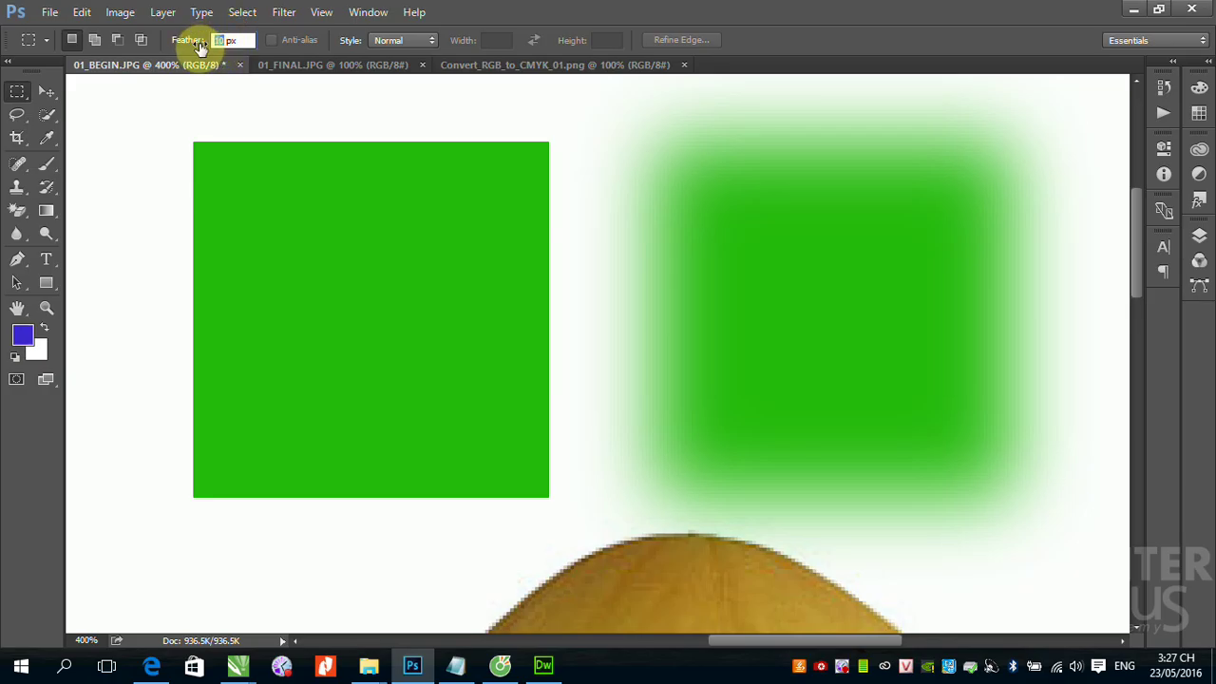
text(0)
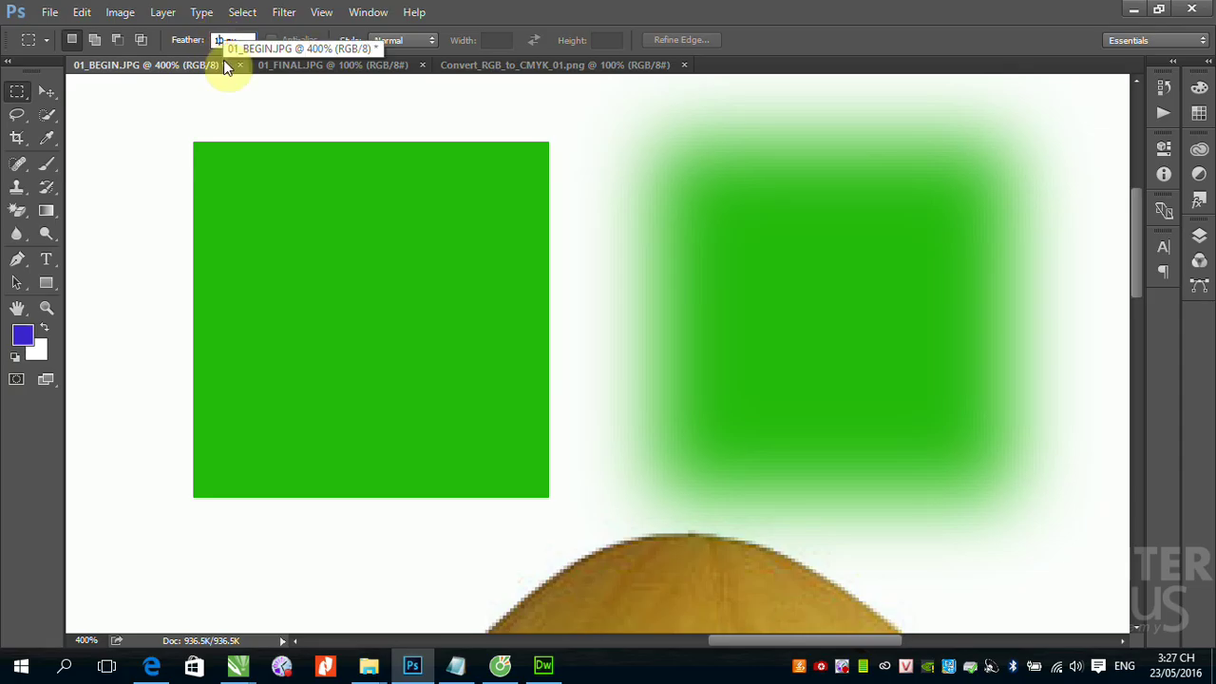
text(1)
drag(280, 219, 568, 399)
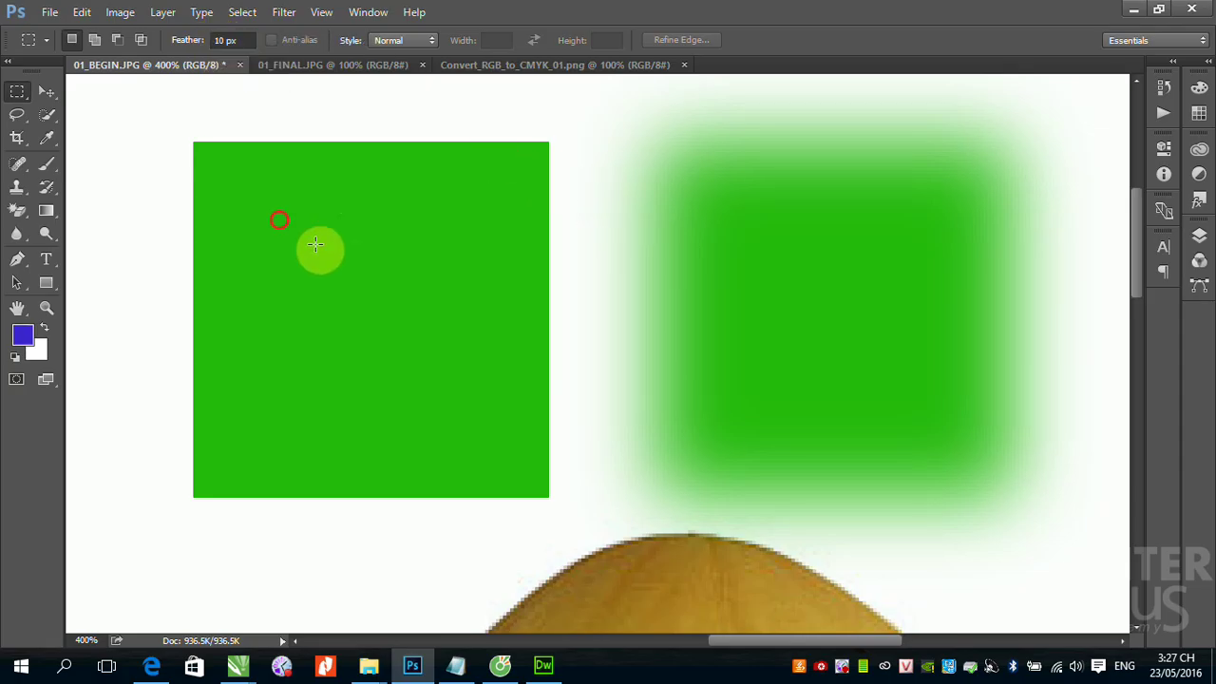
drag(641, 155, 1089, 557)
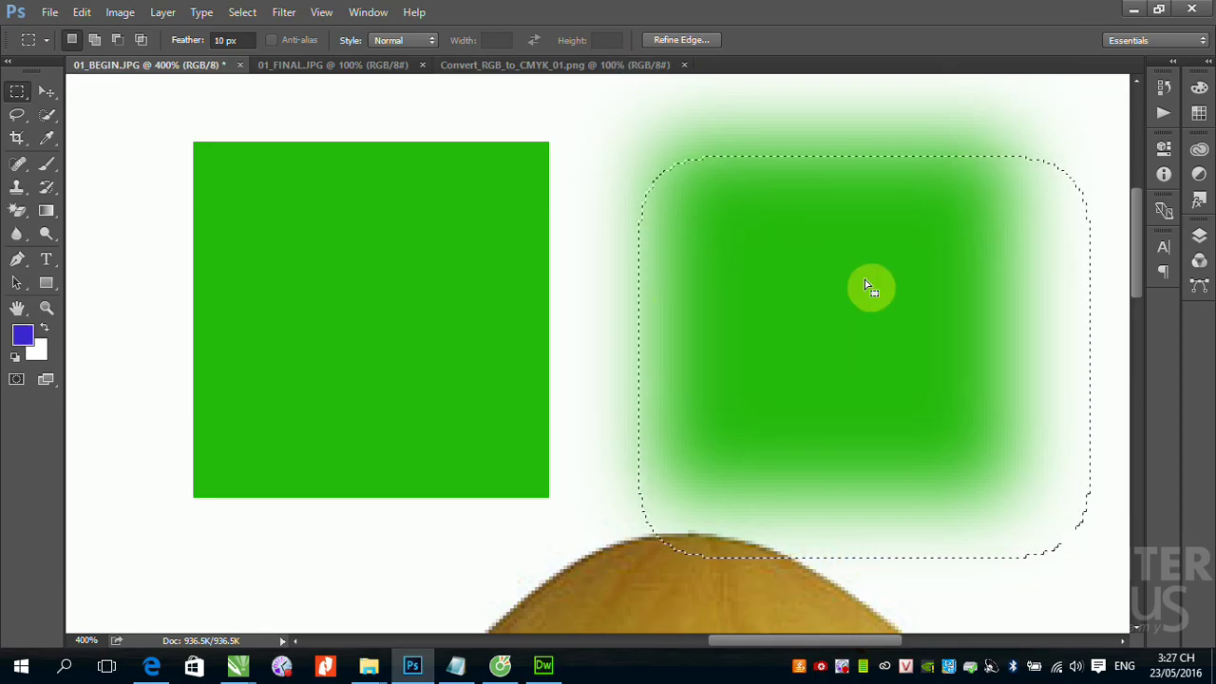
Reset Feather to 0 px, deselect, and zoom to fit the whole collage
double_click(218, 40)
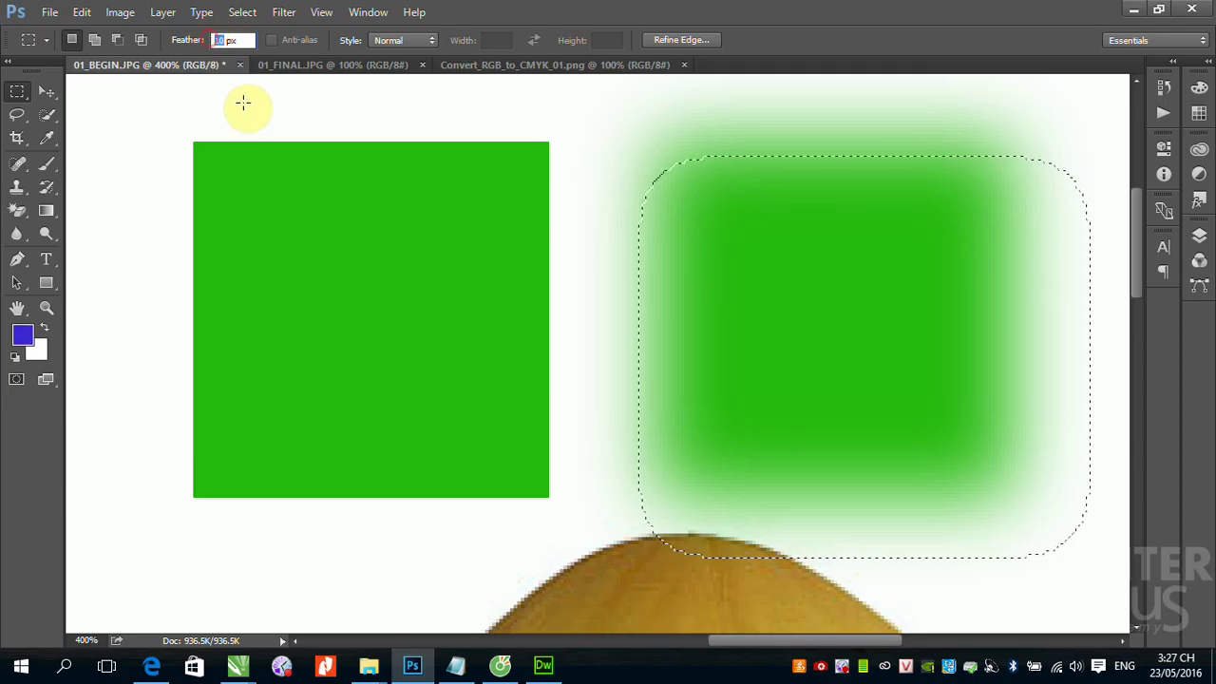
text(0)
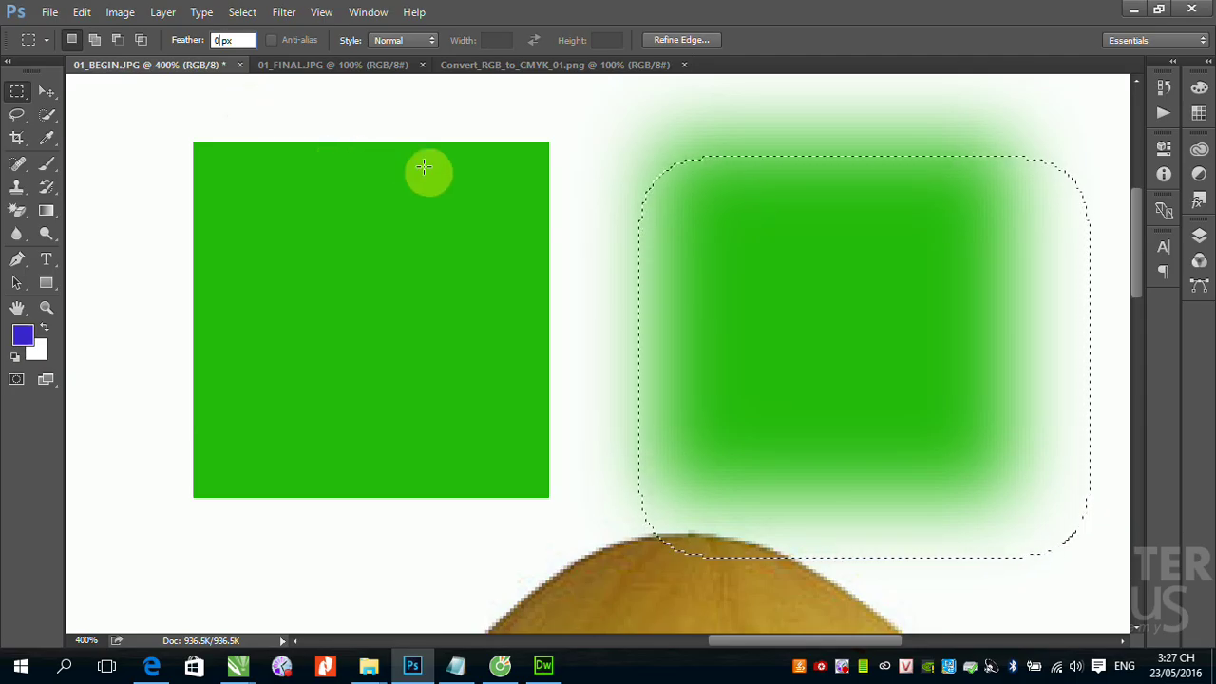
key(ctrl+d)
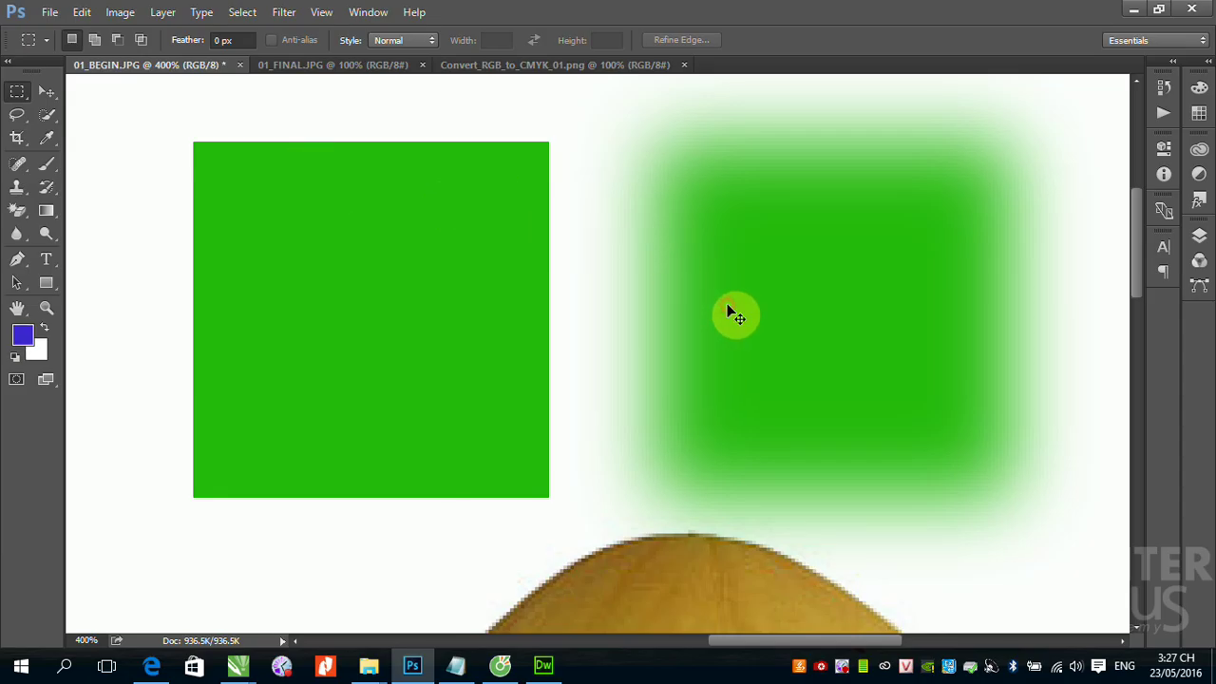
key(ctrl+0)
Draw a square marquee above the kiwi and bring up Select > Modify
drag(566, 398, 652, 481)
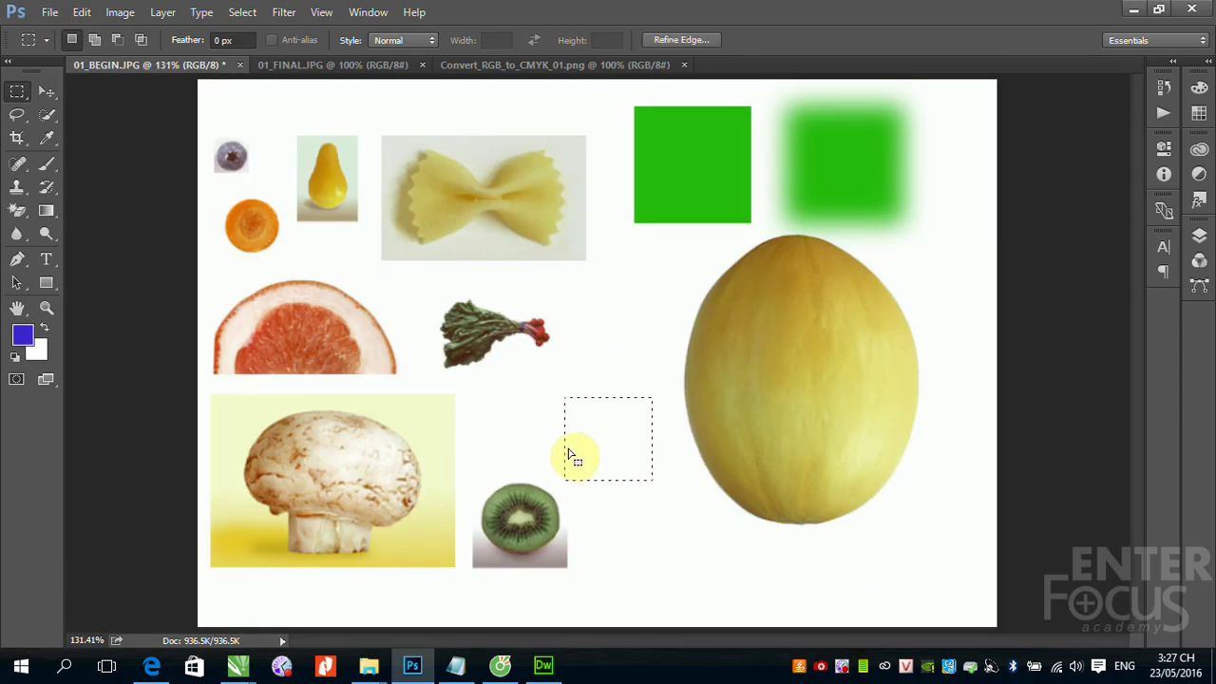
click(246, 15)
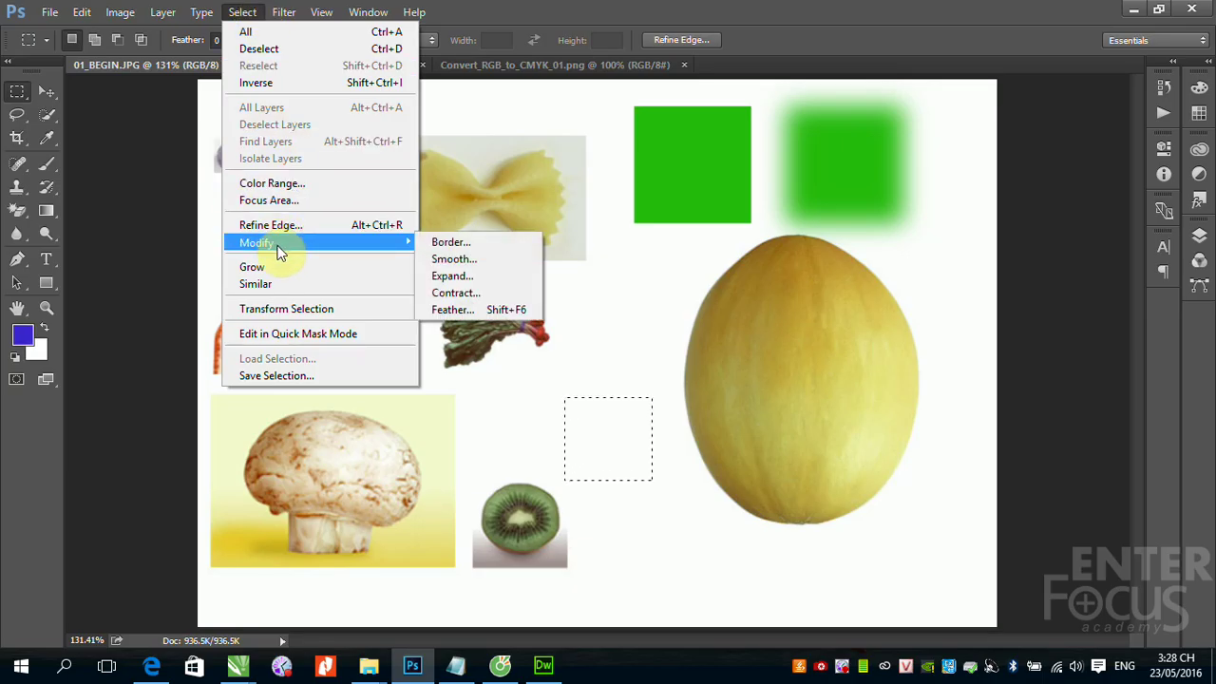
mouse_move(276, 242)
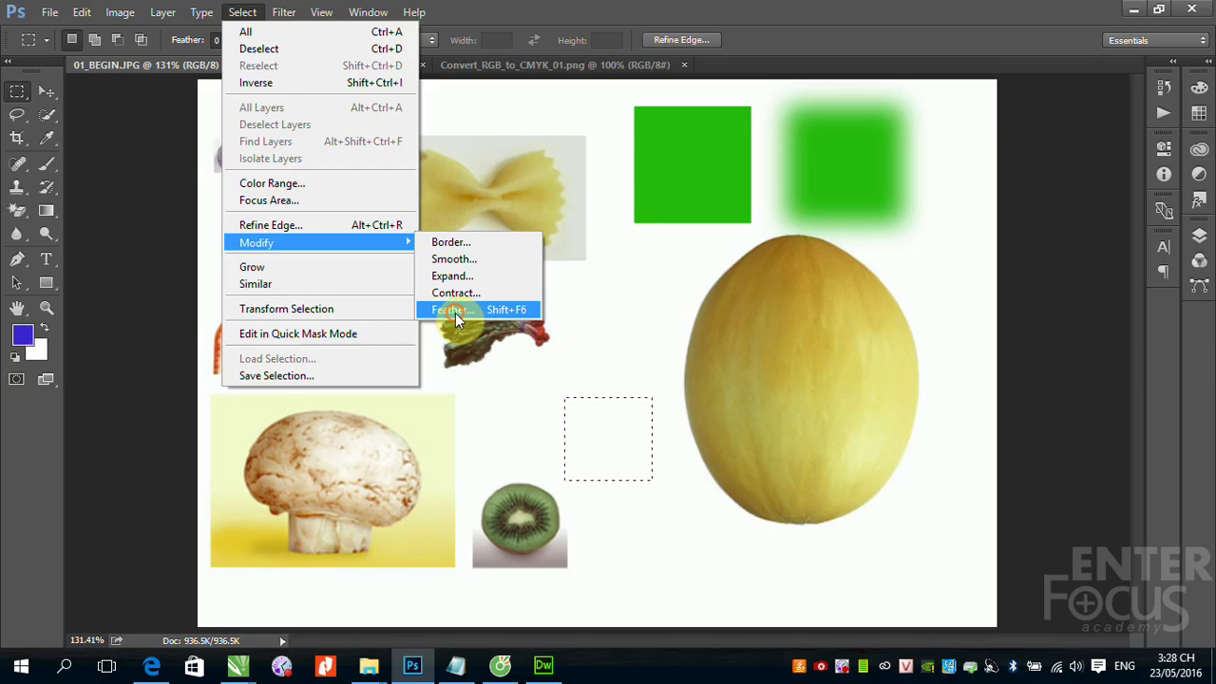
Feather the square selection by 10 pixels and fill it with the blue foreground colour
click(456, 313)
text(5)
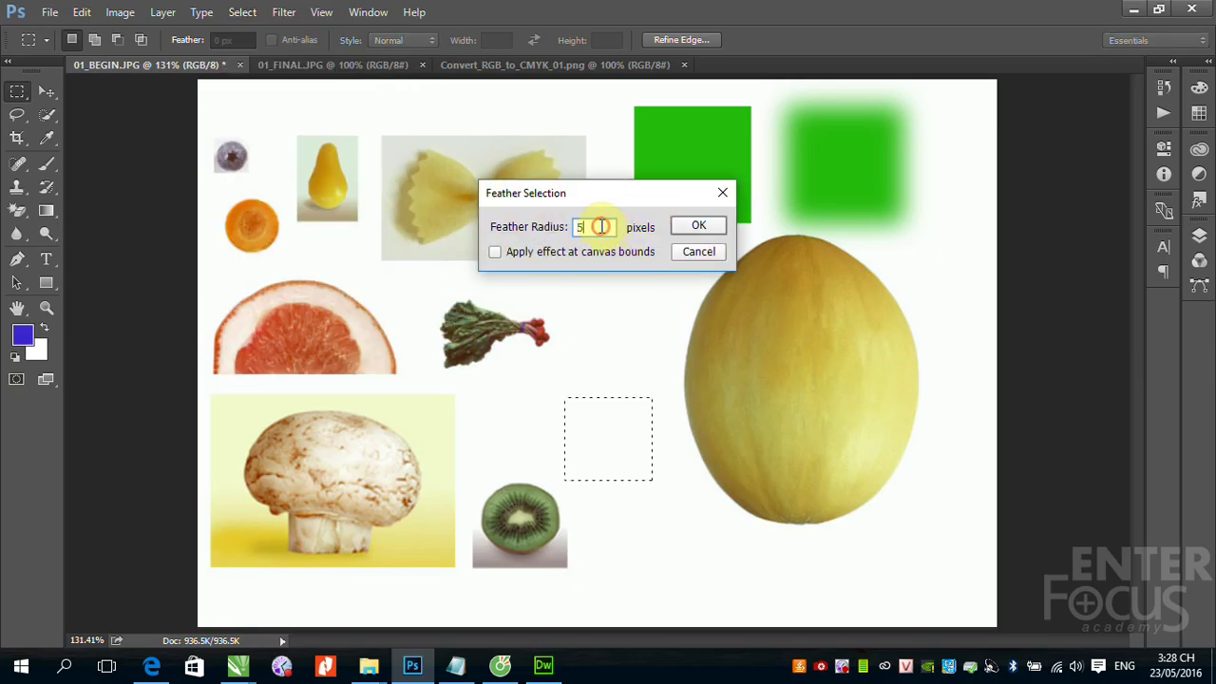
click(581, 226)
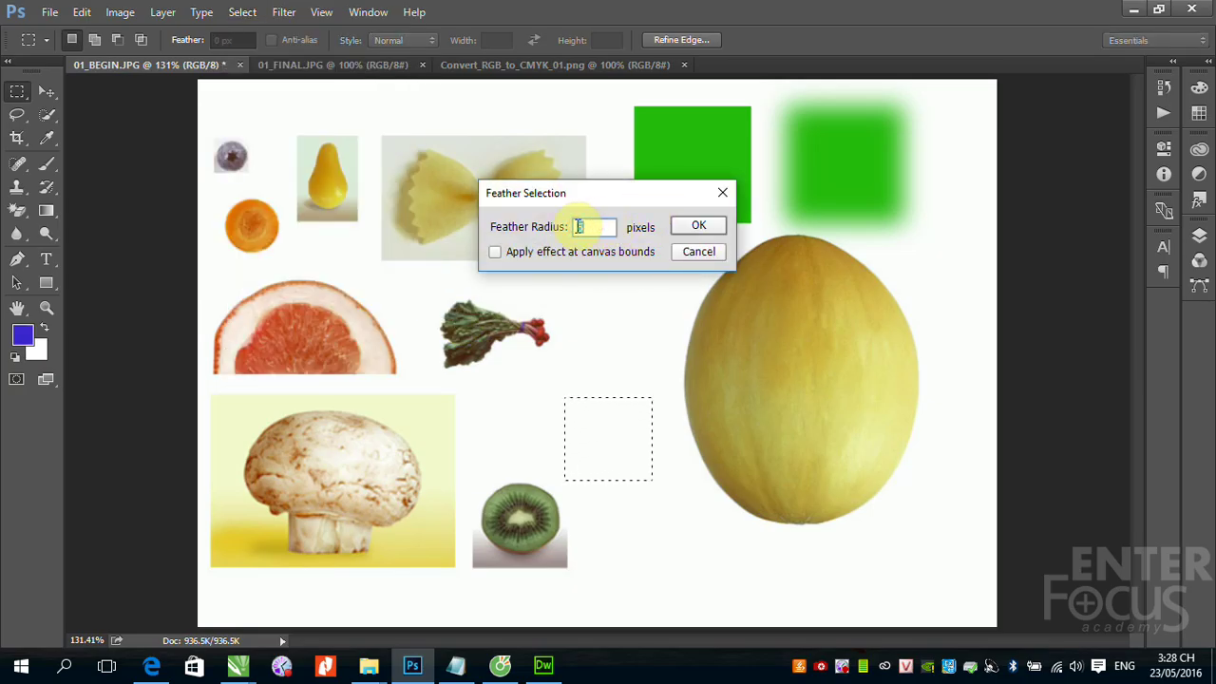
text(10)
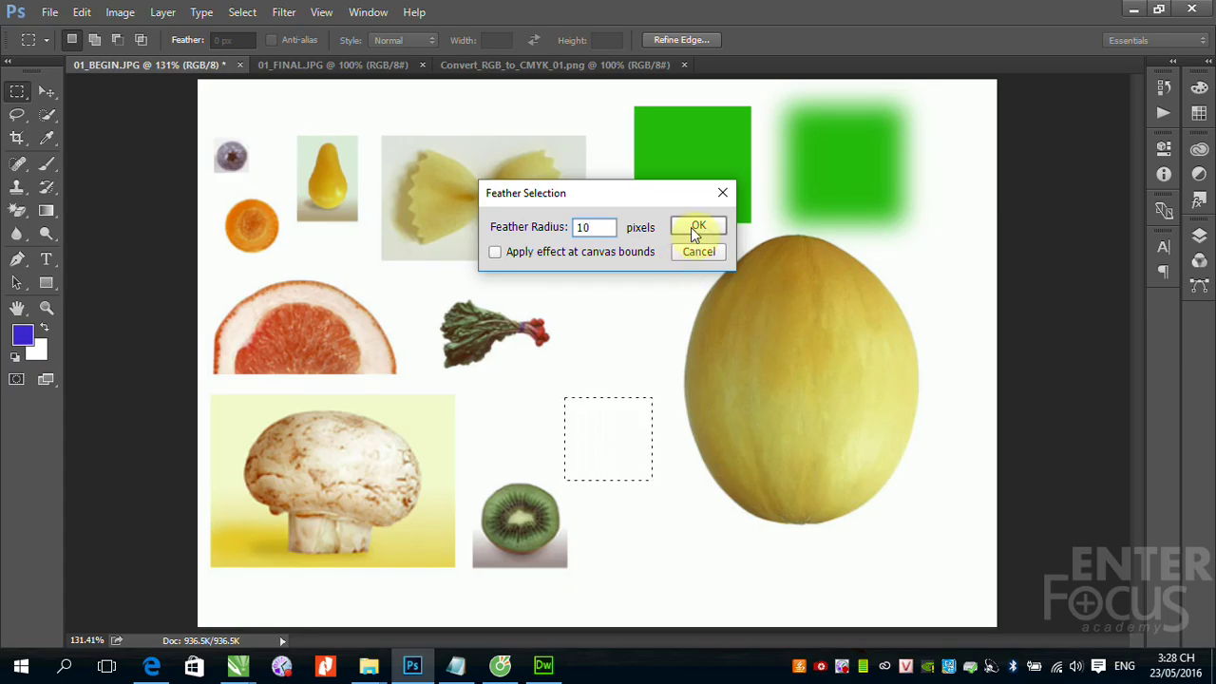
click(696, 226)
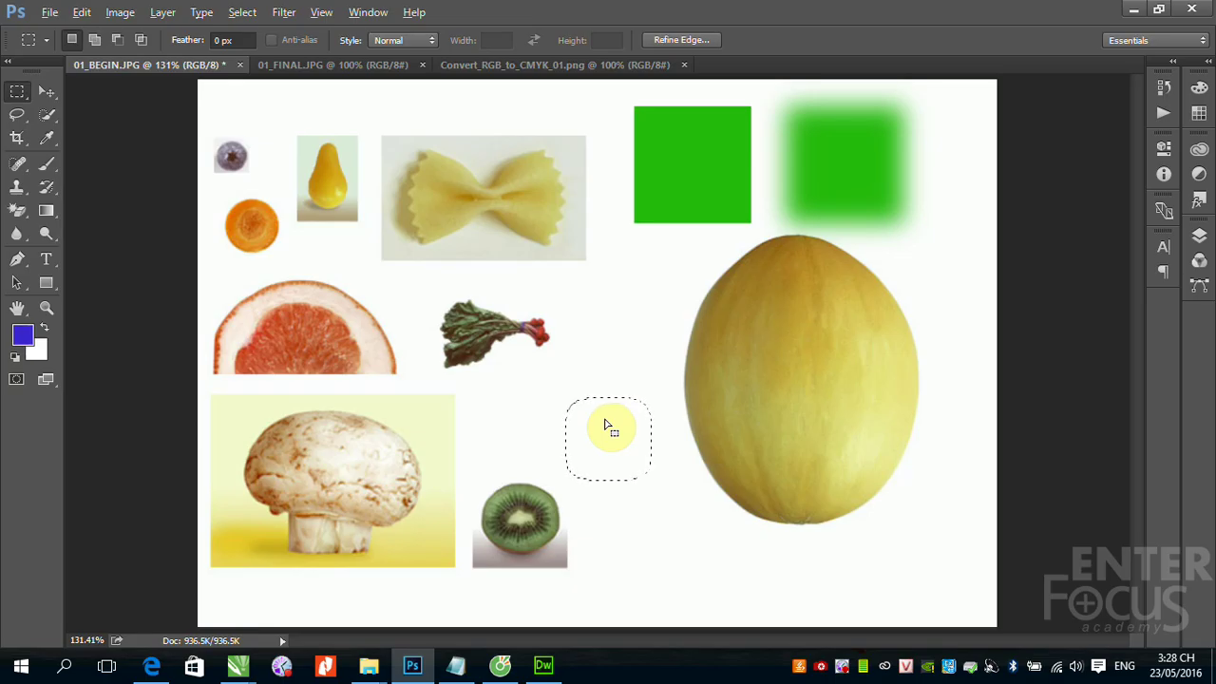
key(alt+BackSpace)
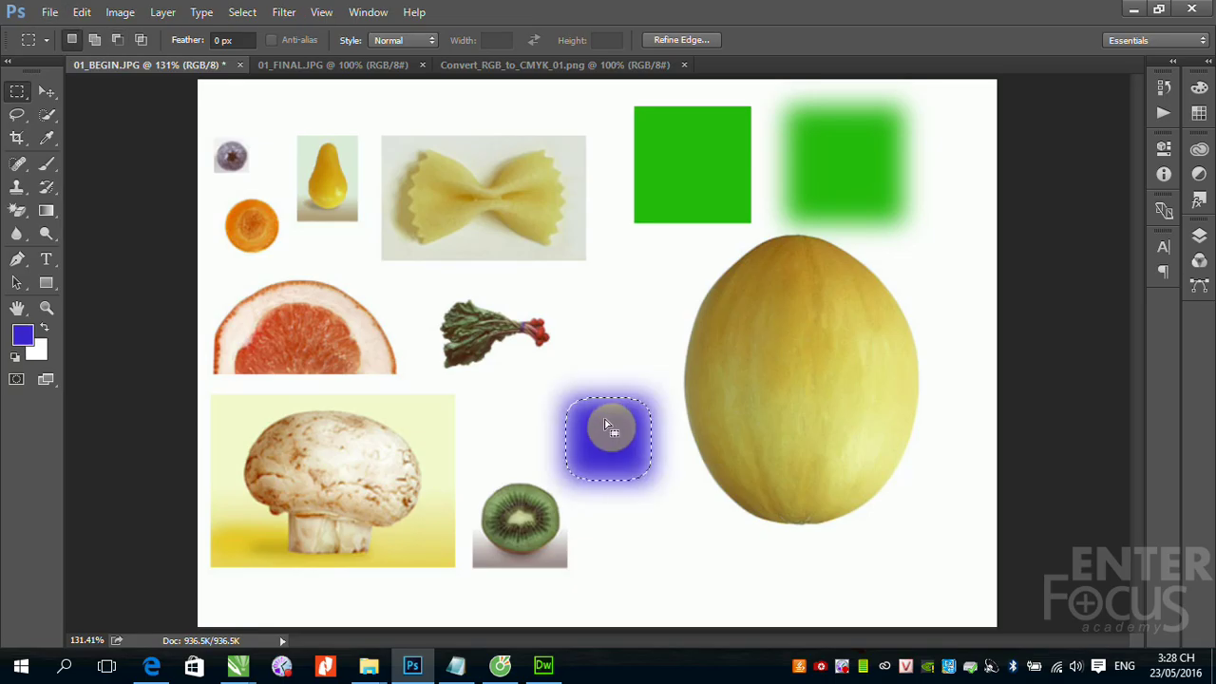
drag(503, 203, 643, 351)
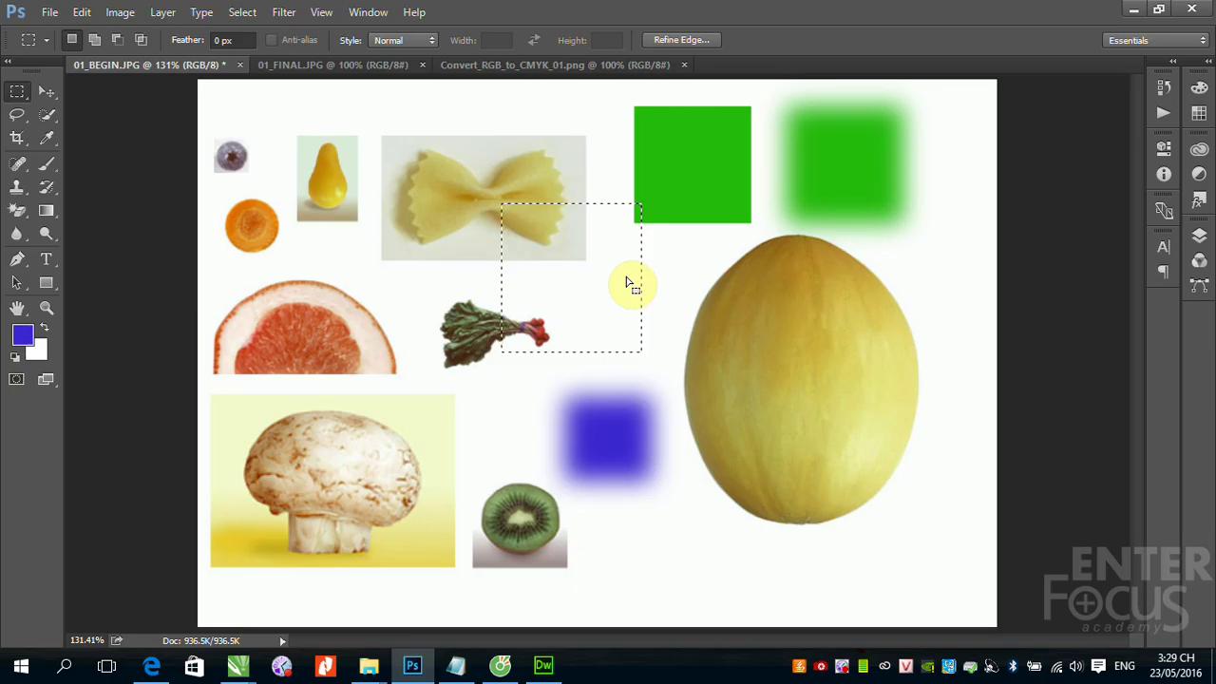
Switch to the Elliptical Marquee, draw an oval over the pasta, keeping Normal style
right_click(15, 95)
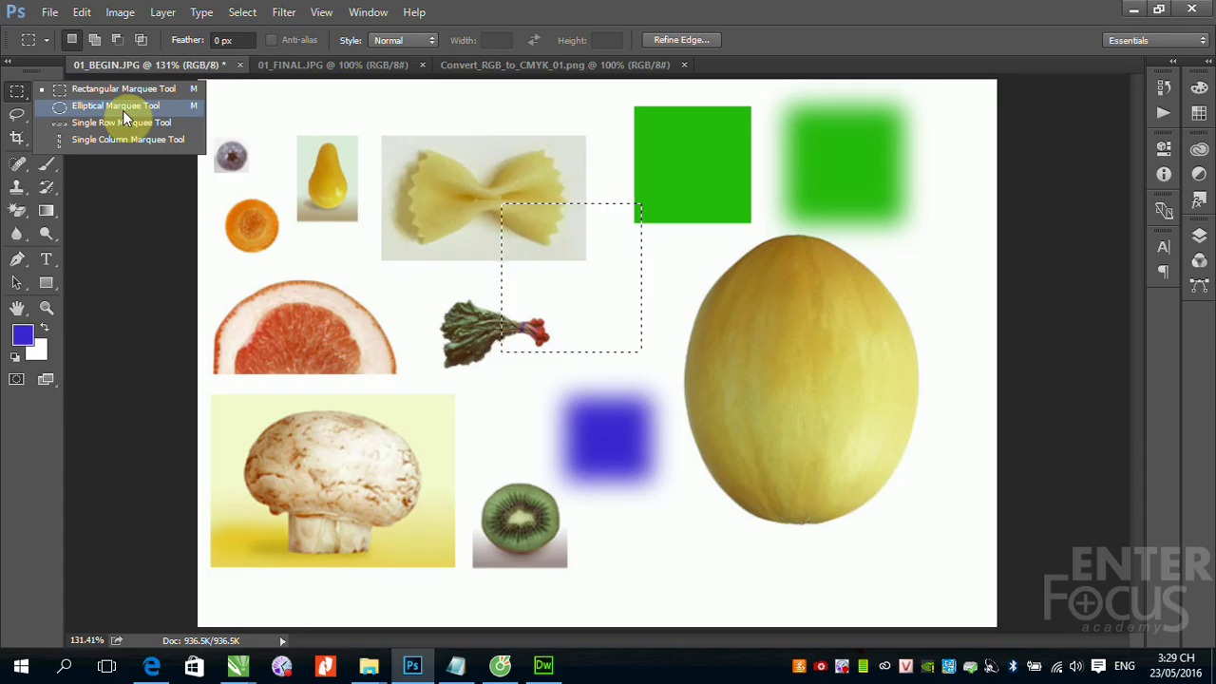
click(123, 113)
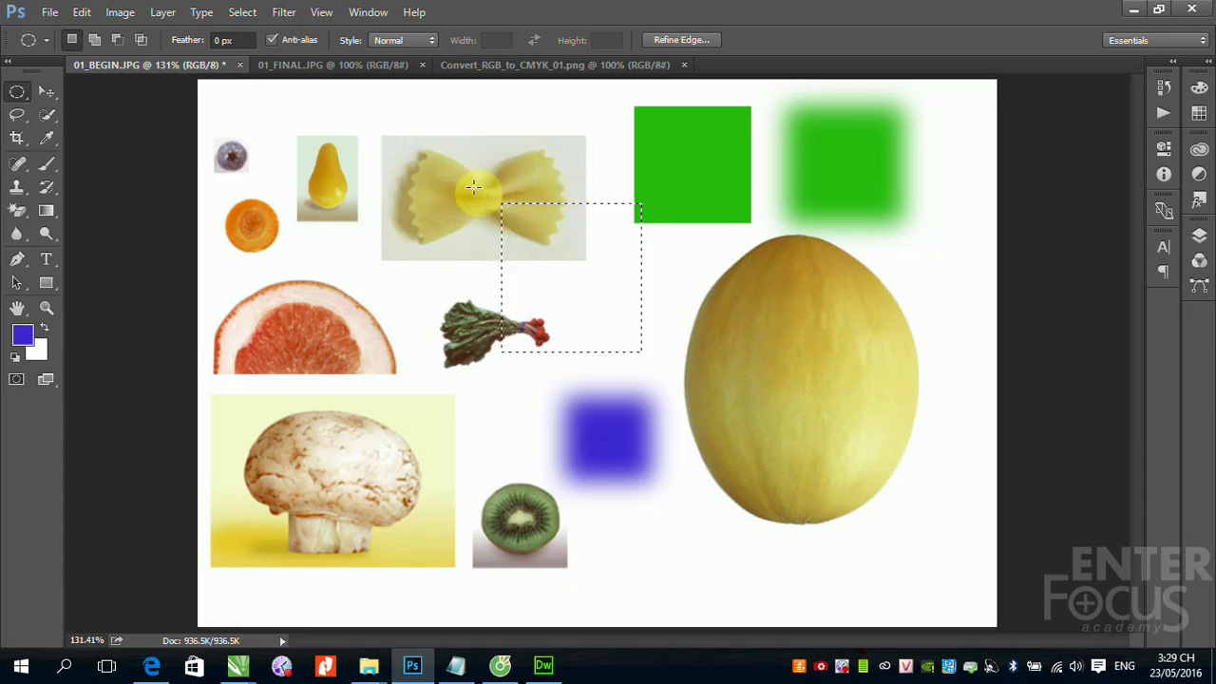
drag(365, 148, 650, 399)
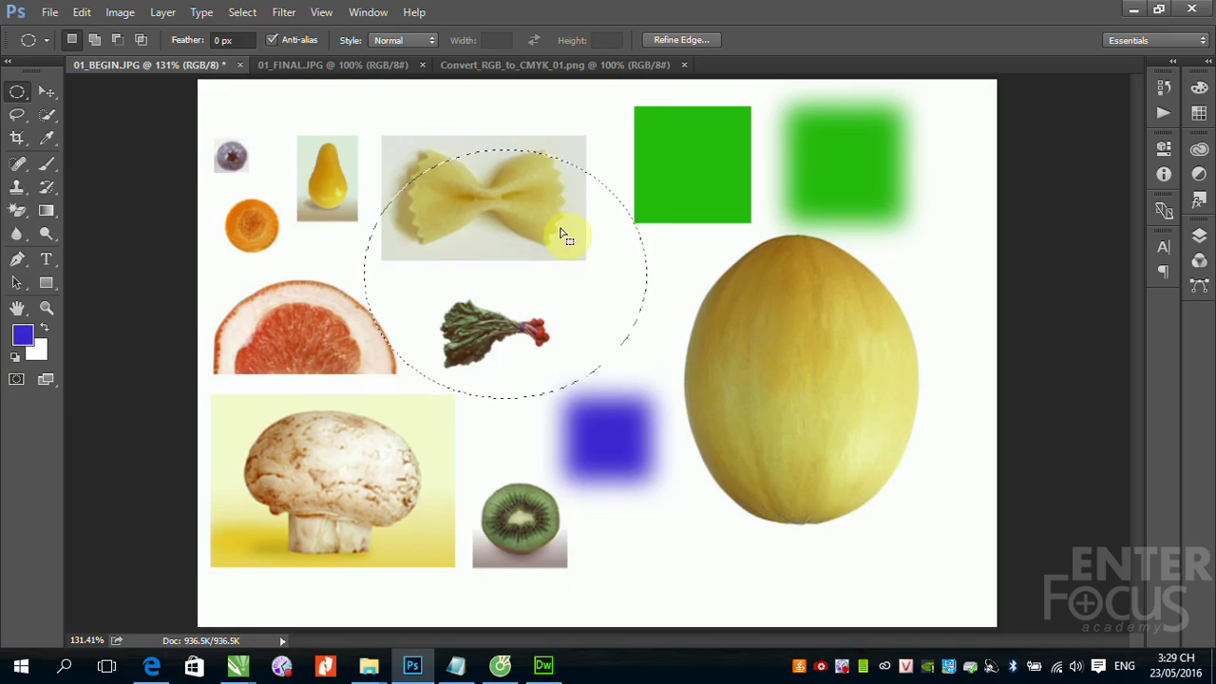
click(427, 41)
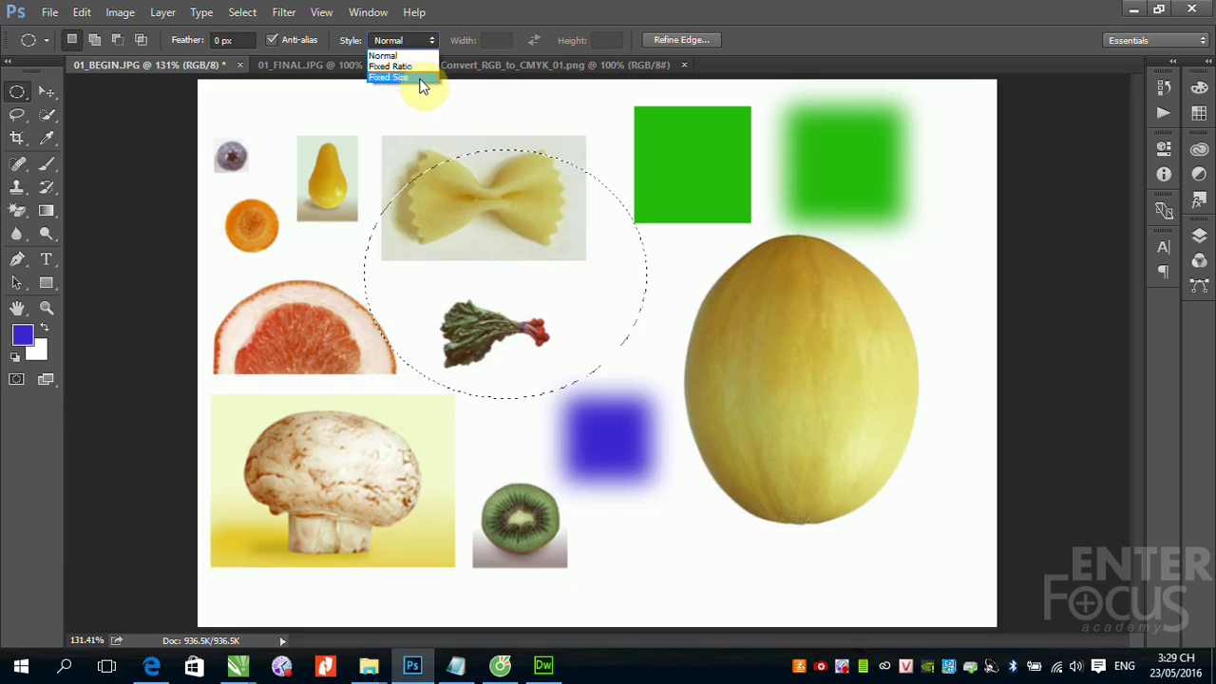
click(453, 114)
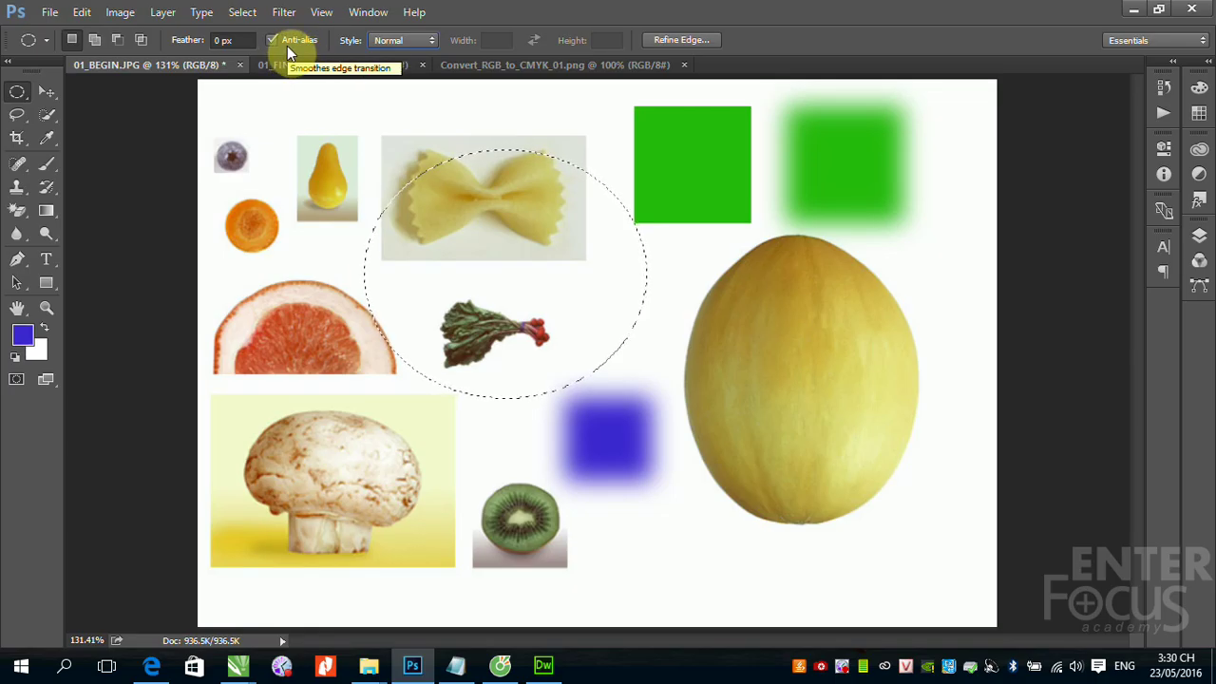
Toggle to Rectangular Marquee and back to Elliptical, then deselect the oval
right_click(14, 95)
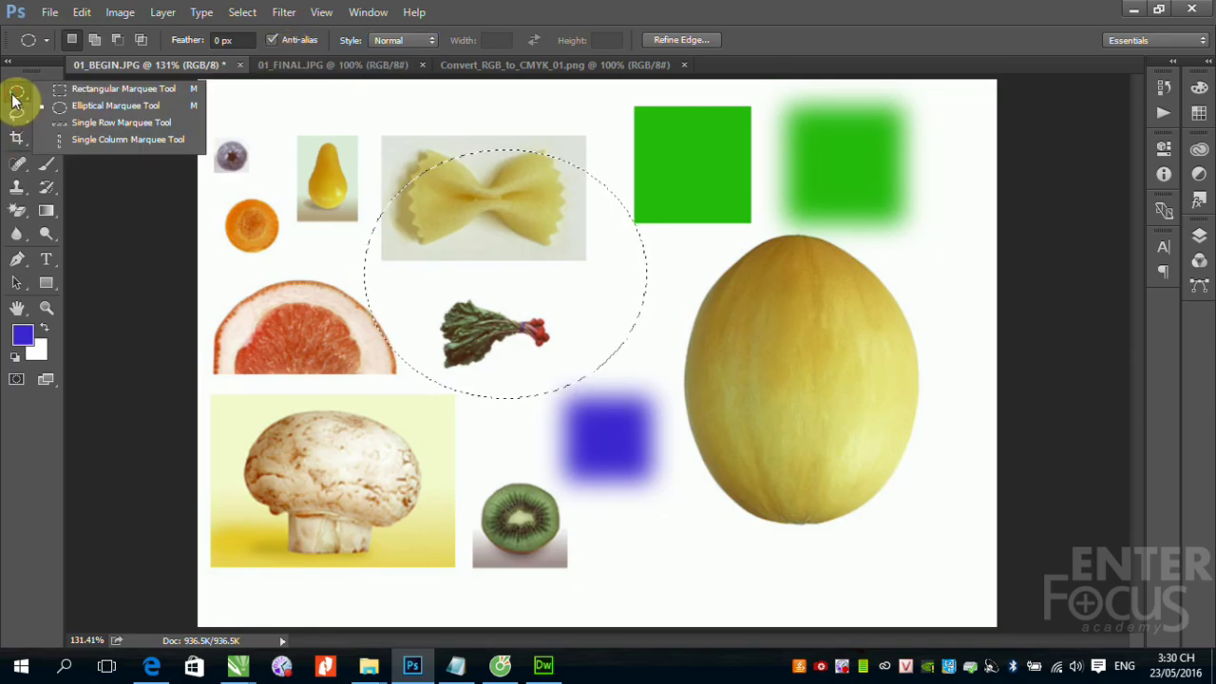
click(106, 91)
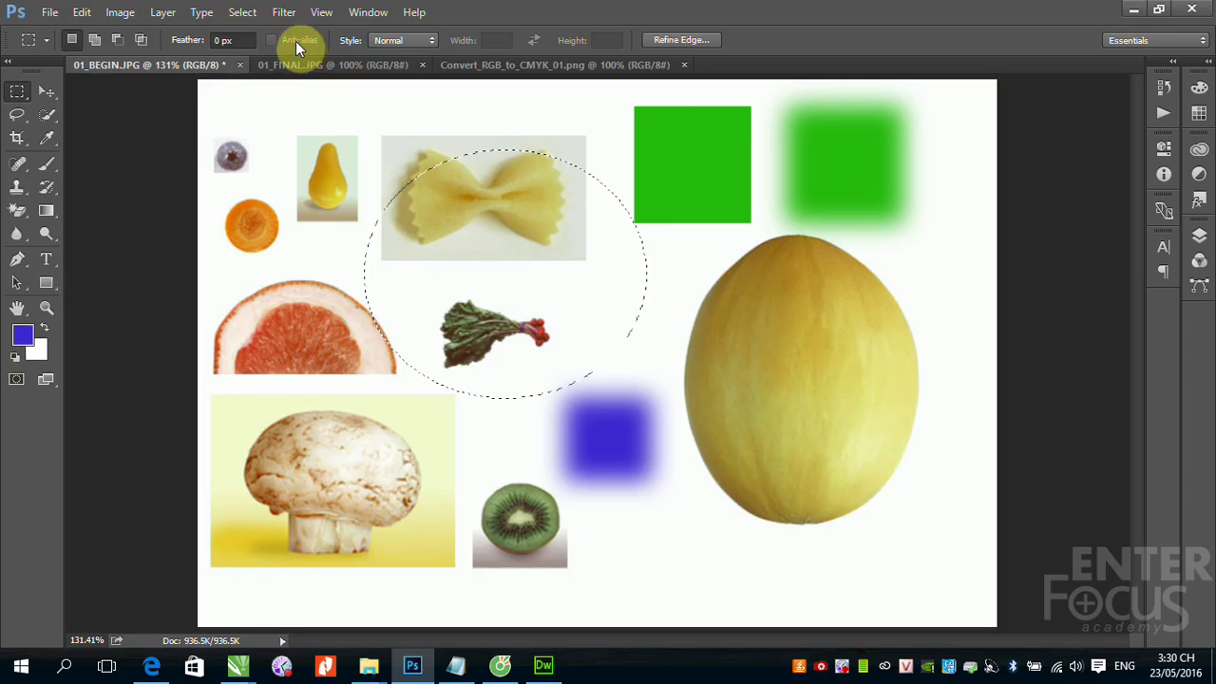
right_click(21, 96)
click(105, 105)
key(ctrl+d)
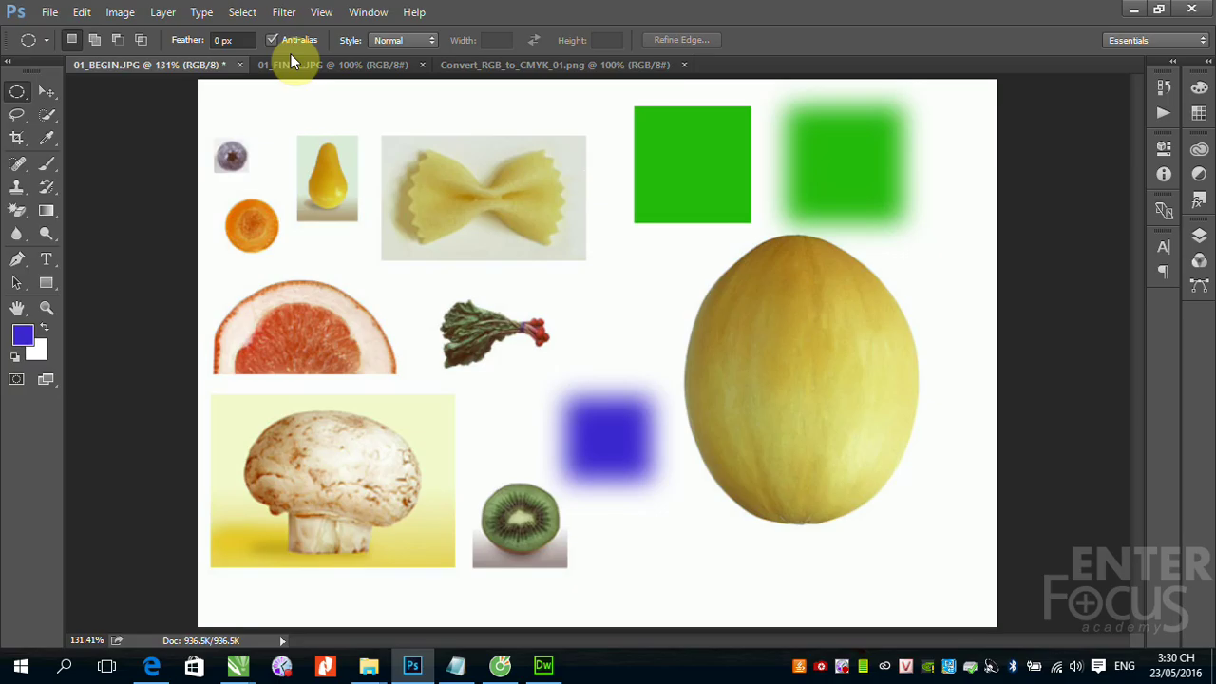
Revert 01_BEGIN.JPG to its saved state and view it at 100%
click(49, 12)
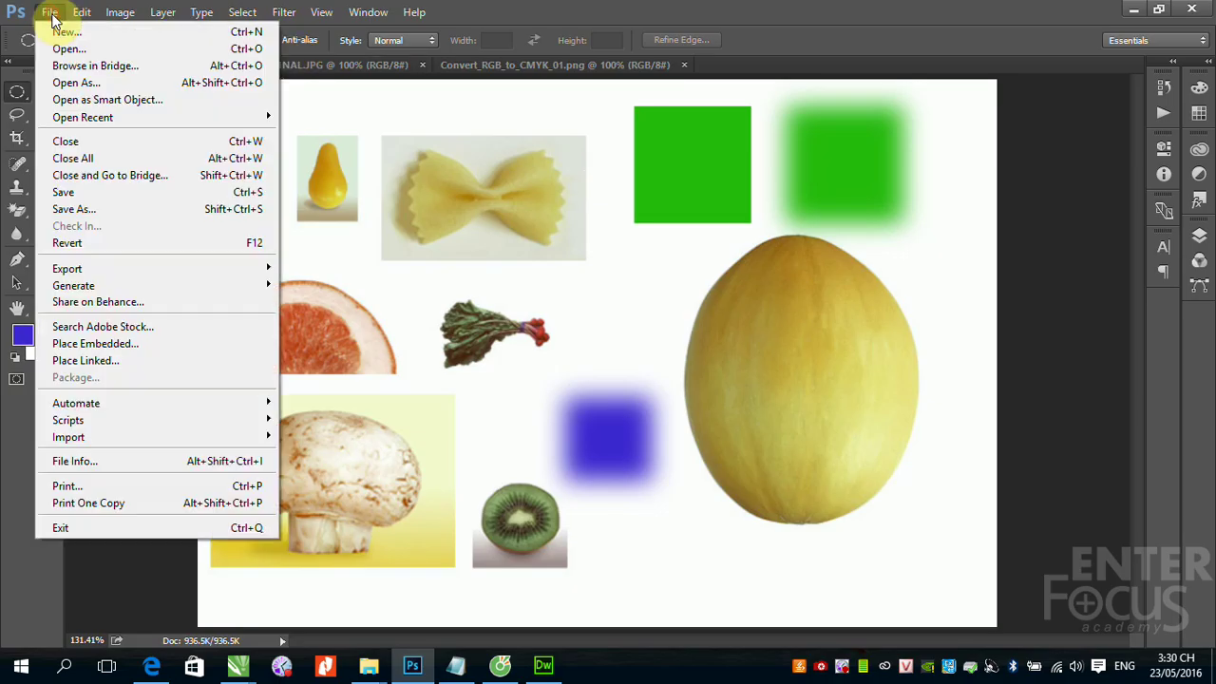
click(87, 245)
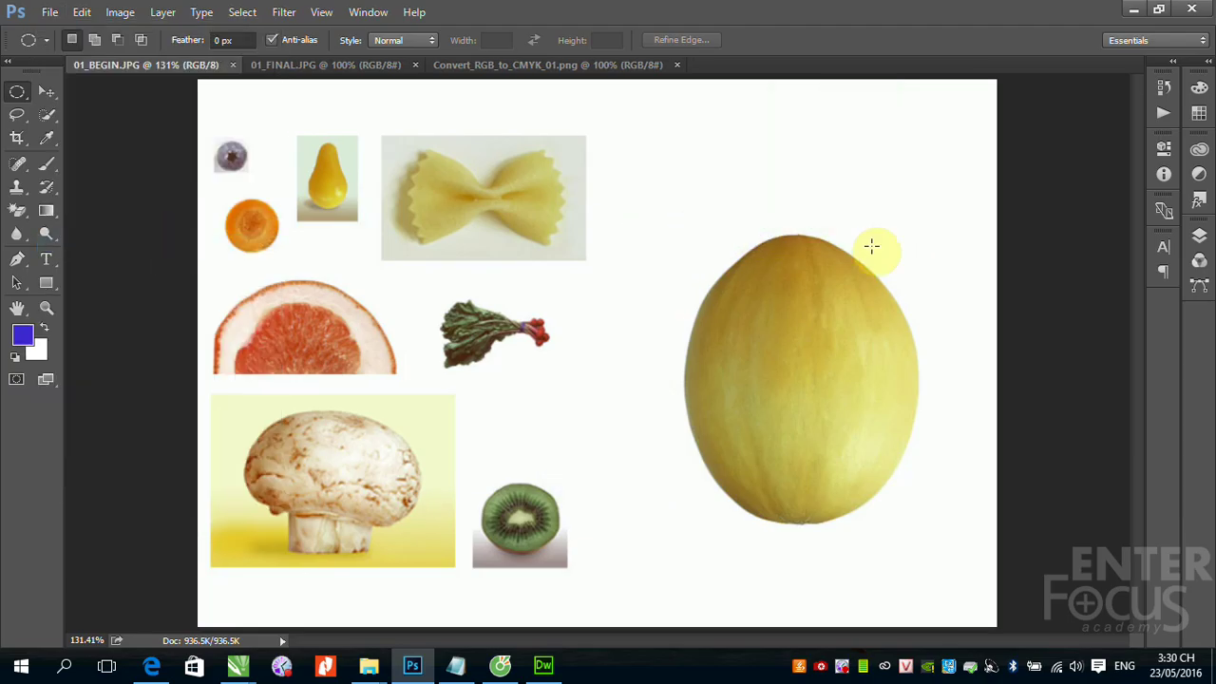
key(ctrl+1)
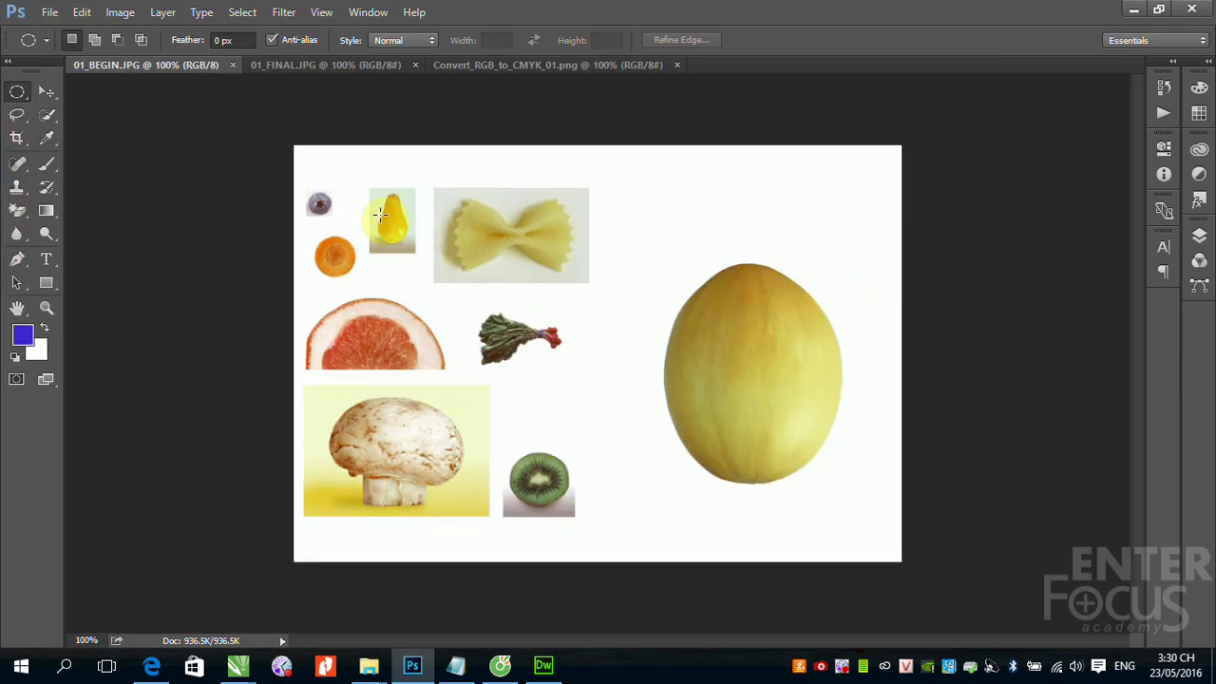
Zoom in on the pasta and melon, turn off anti-aliasing and choose Fixed Size style
drag(570, 157, 875, 328)
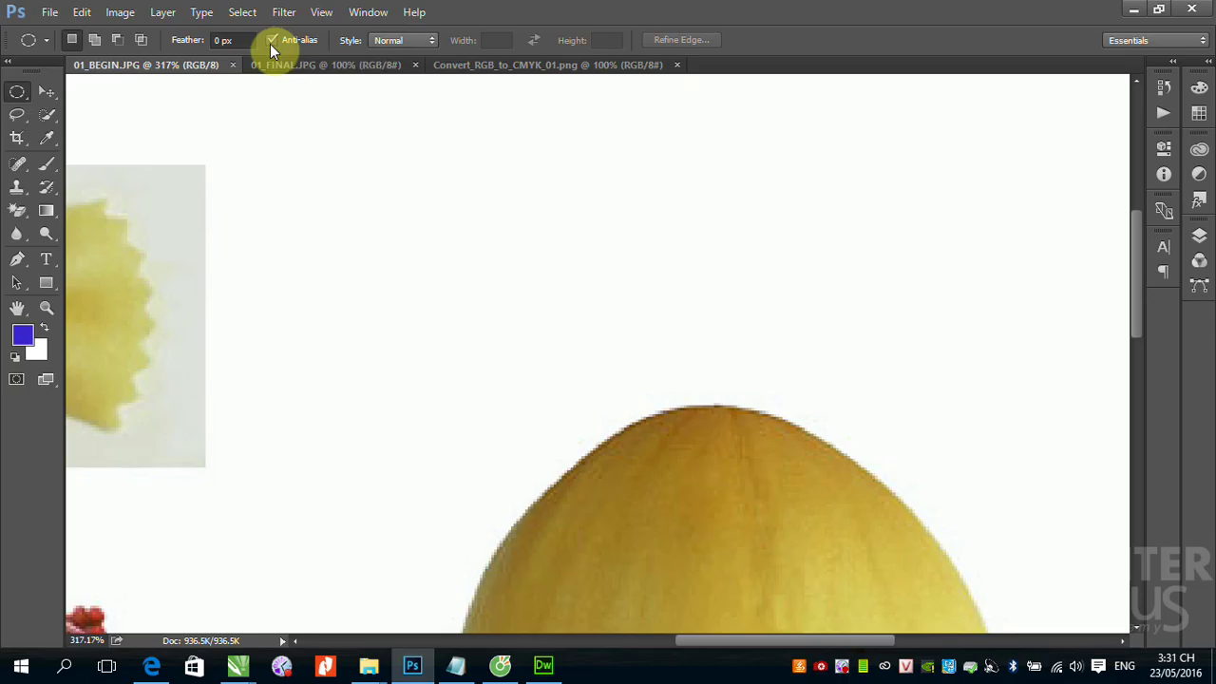
click(272, 41)
click(431, 41)
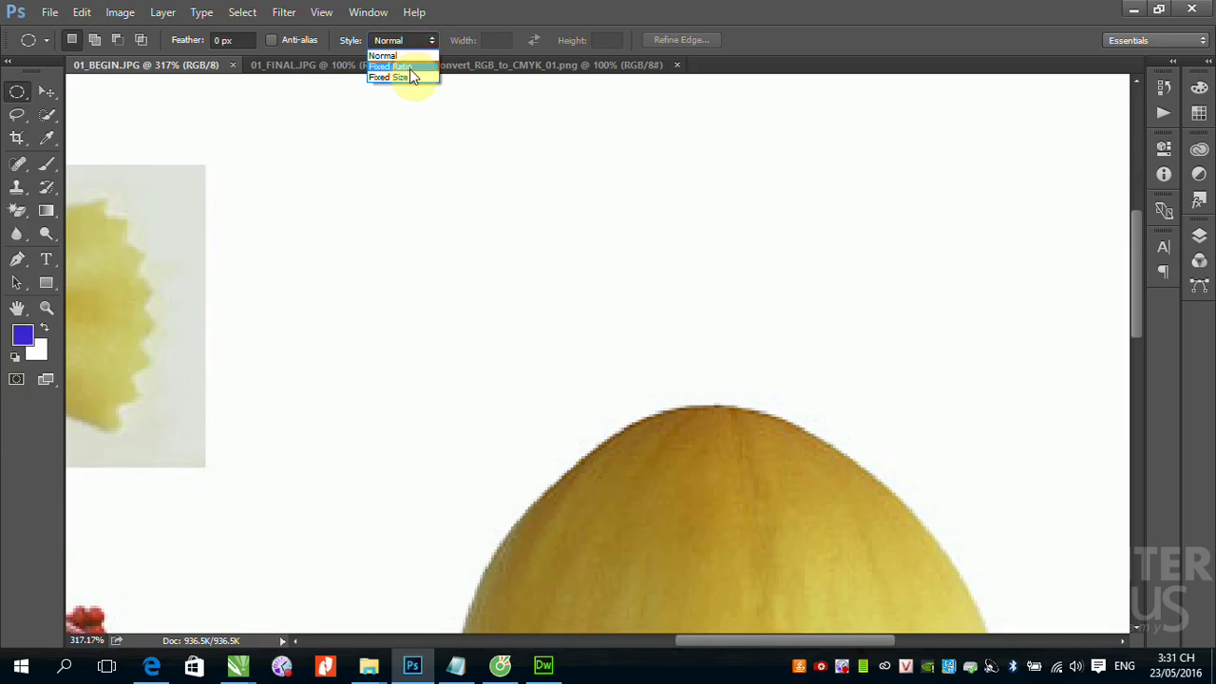
click(399, 77)
Set fixed width and height to 100 px and place the circle left of the melon
click(496, 40)
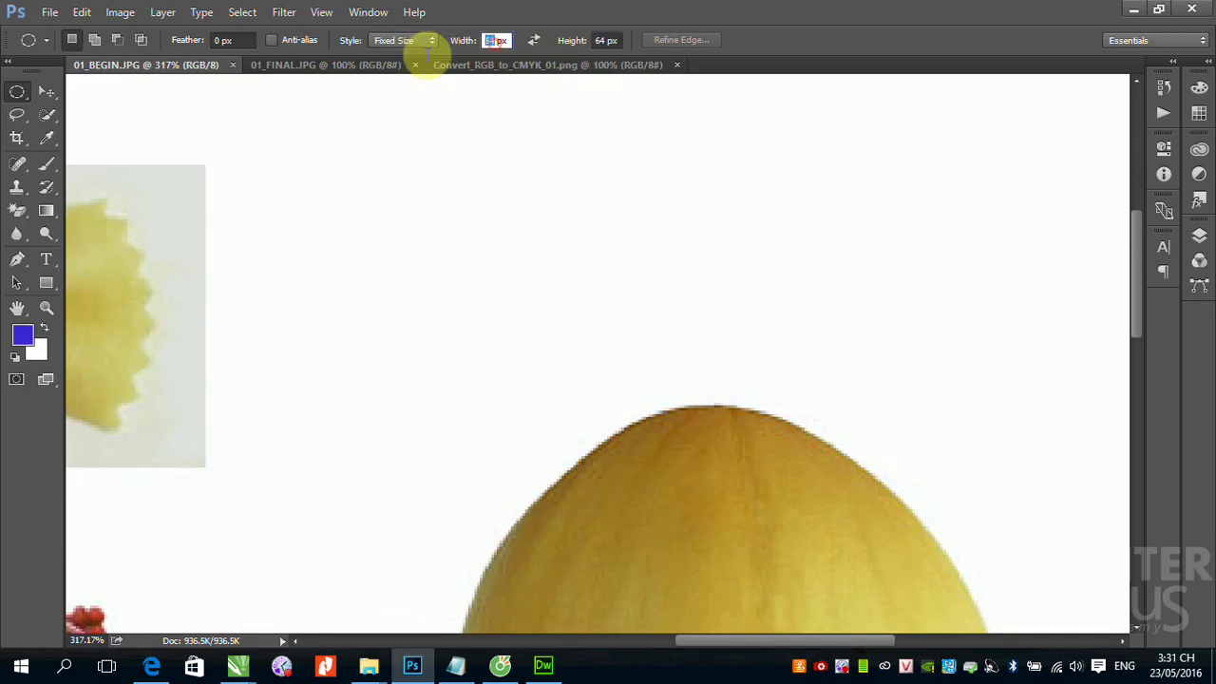
text(100)
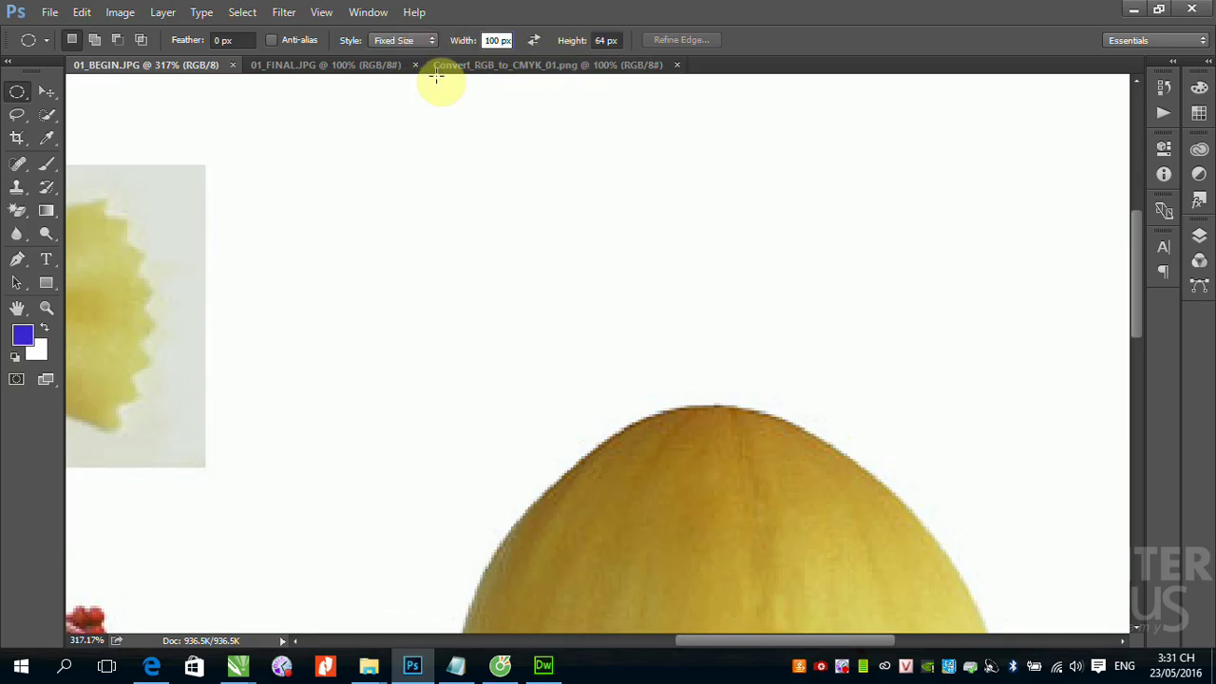
click(606, 40)
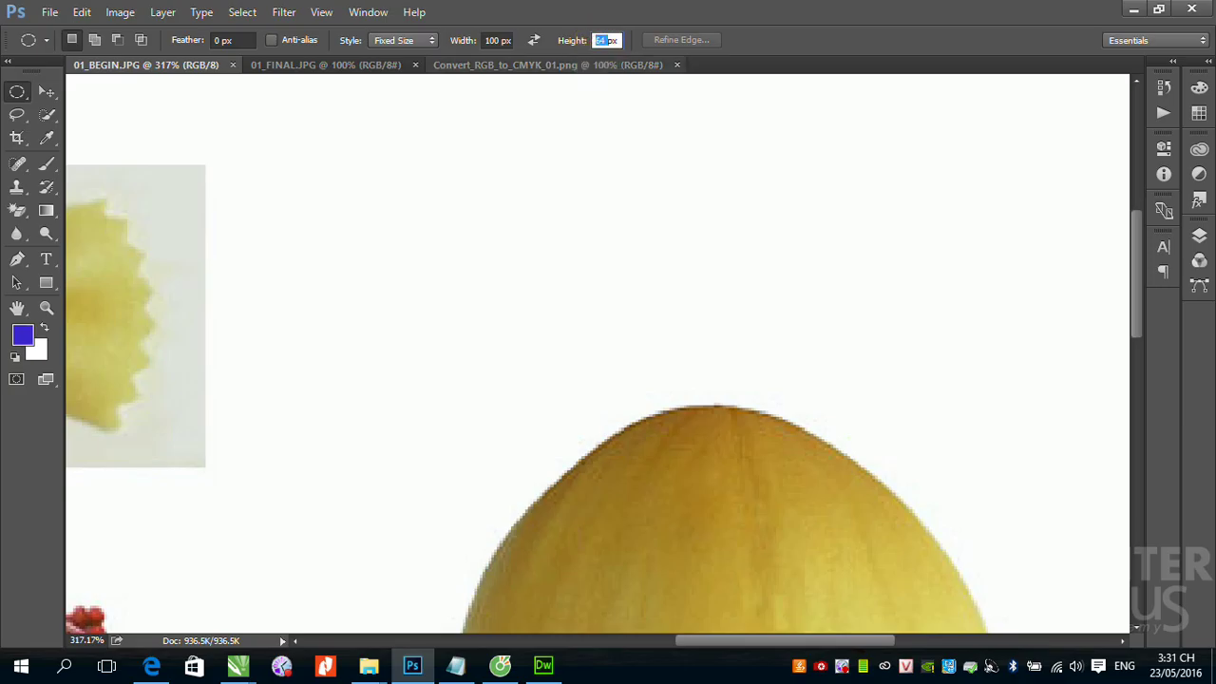
text(100)
key(Return)
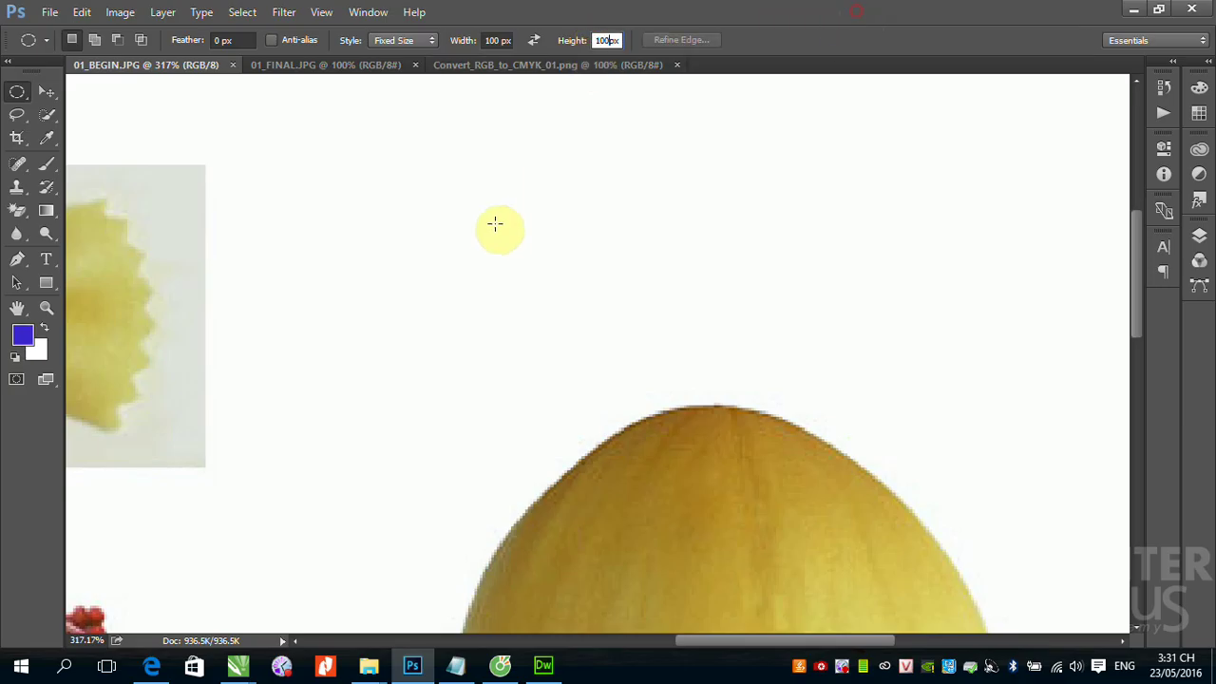
click(302, 177)
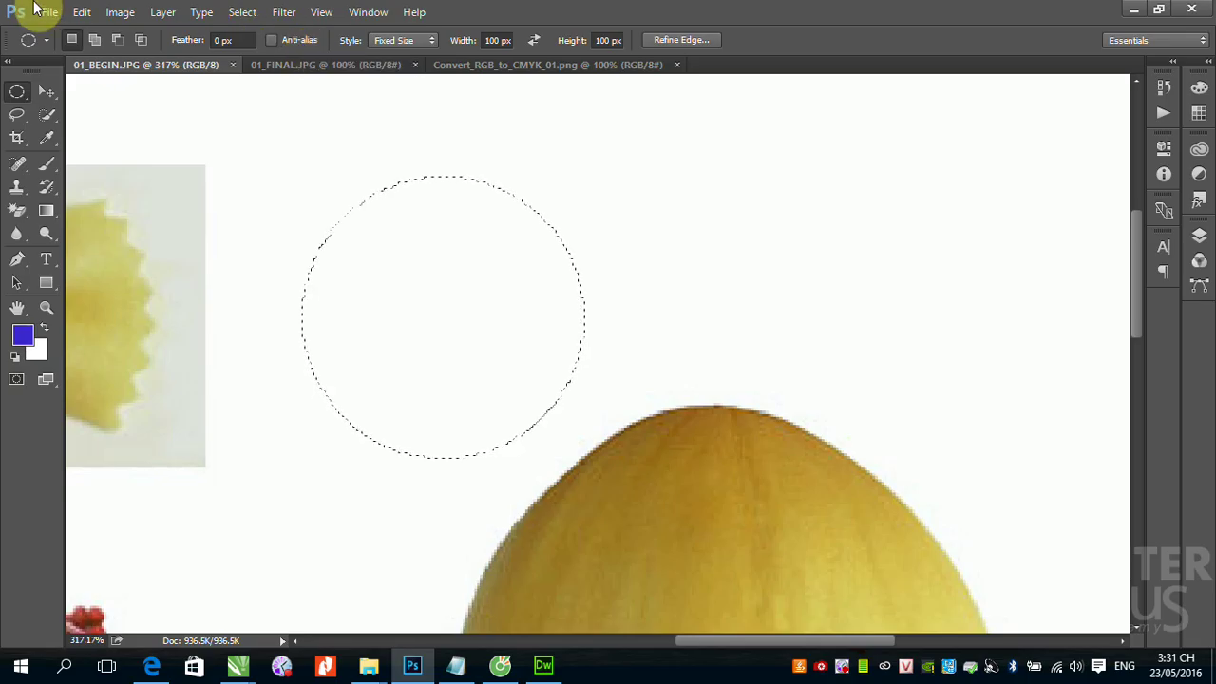
Fill the 100 px circle with solid green via Edit > Fill
click(82, 11)
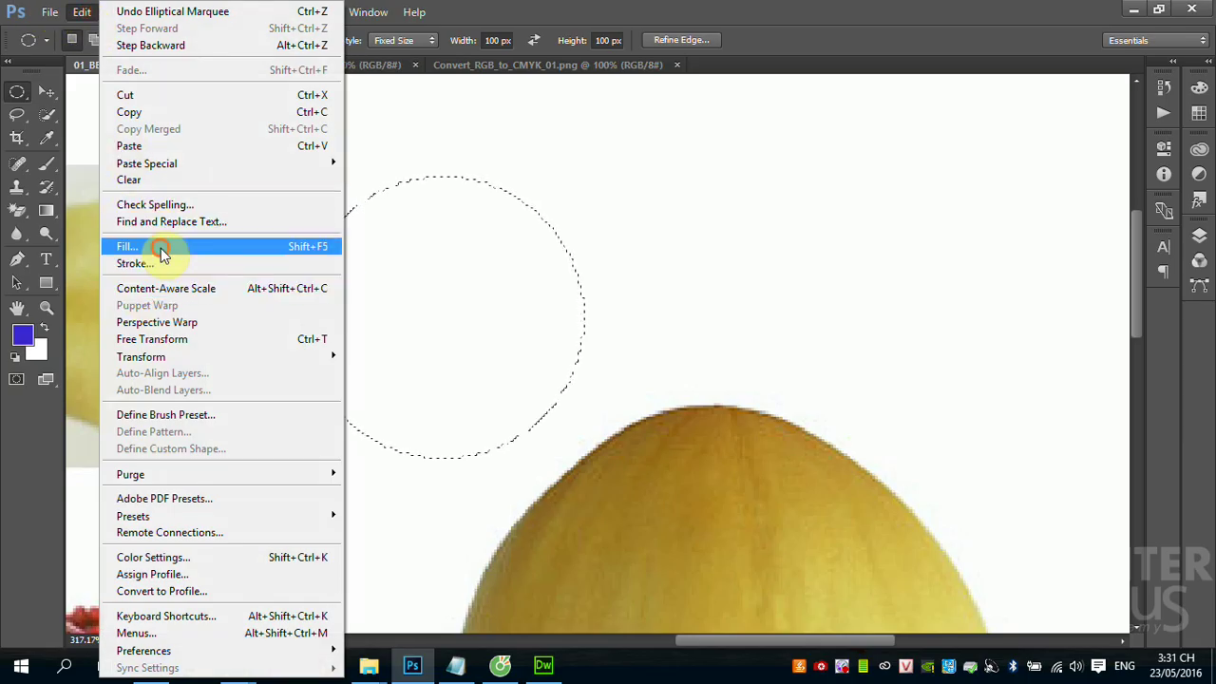
click(155, 245)
click(727, 181)
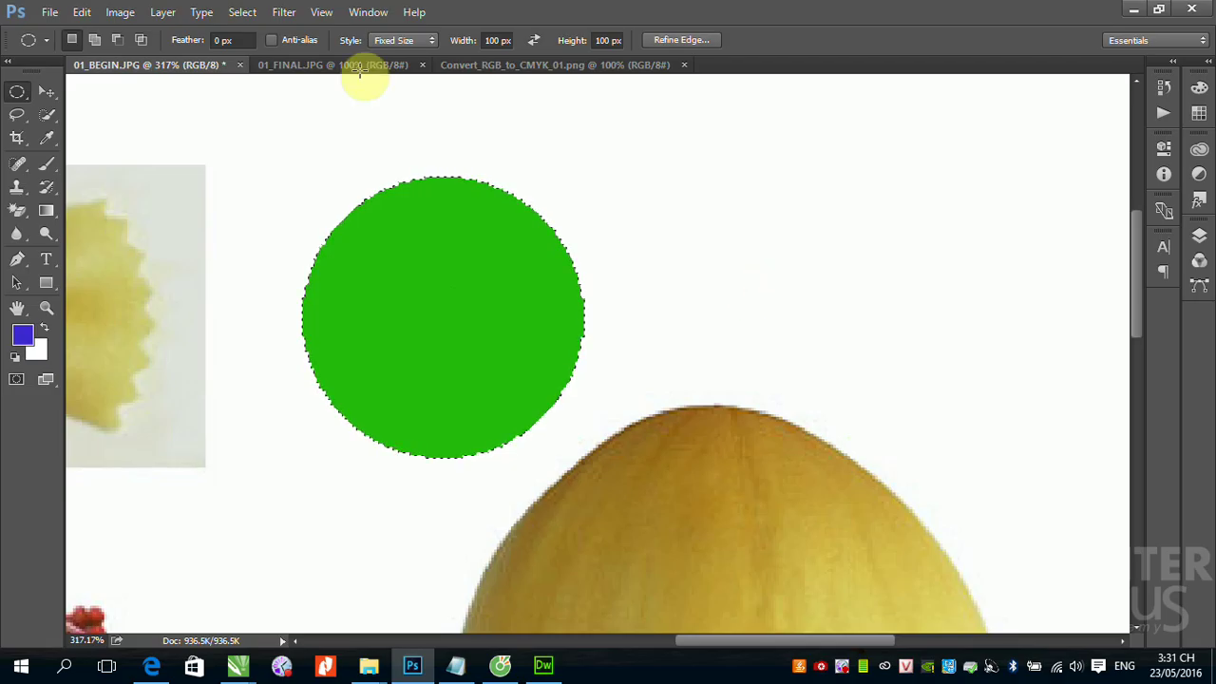
Leave Feather at 0 px and turn anti-aliasing back on
click(223, 40)
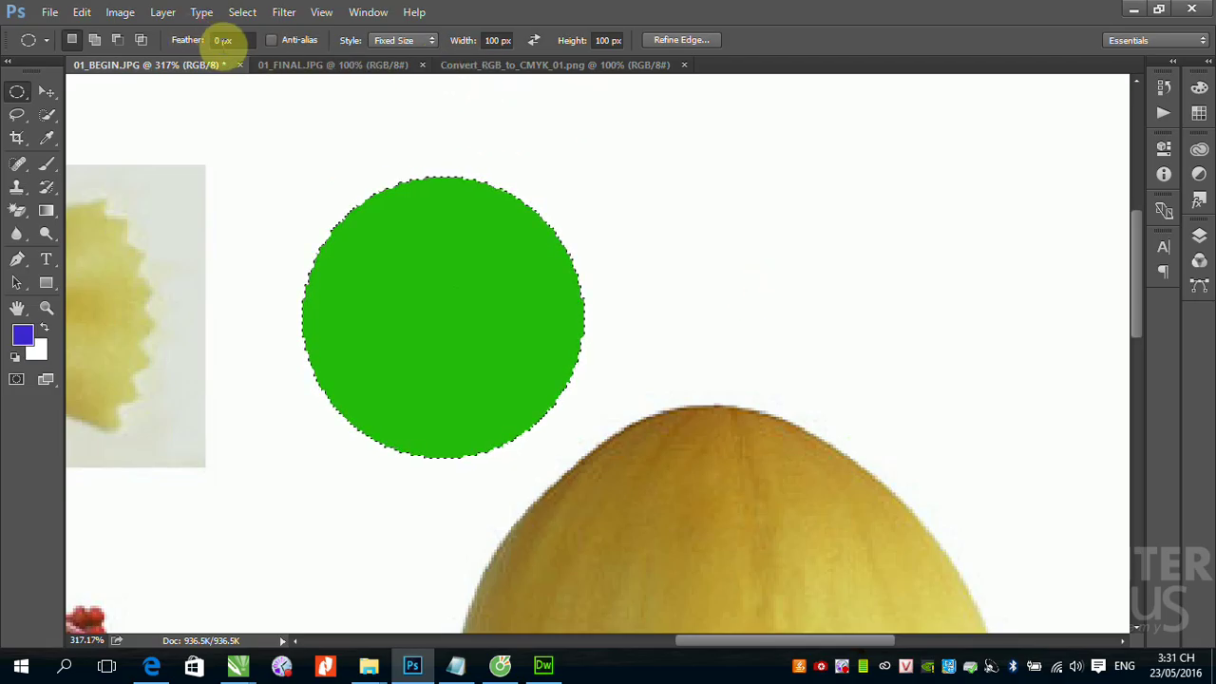
click(272, 40)
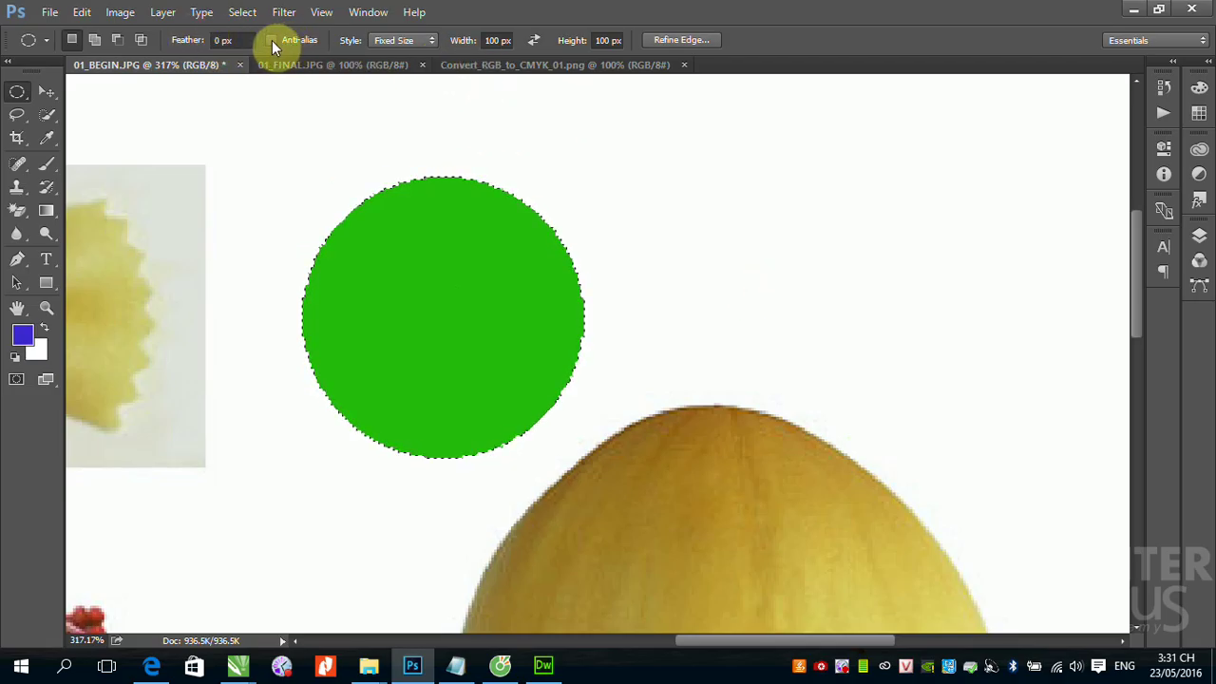
click(271, 39)
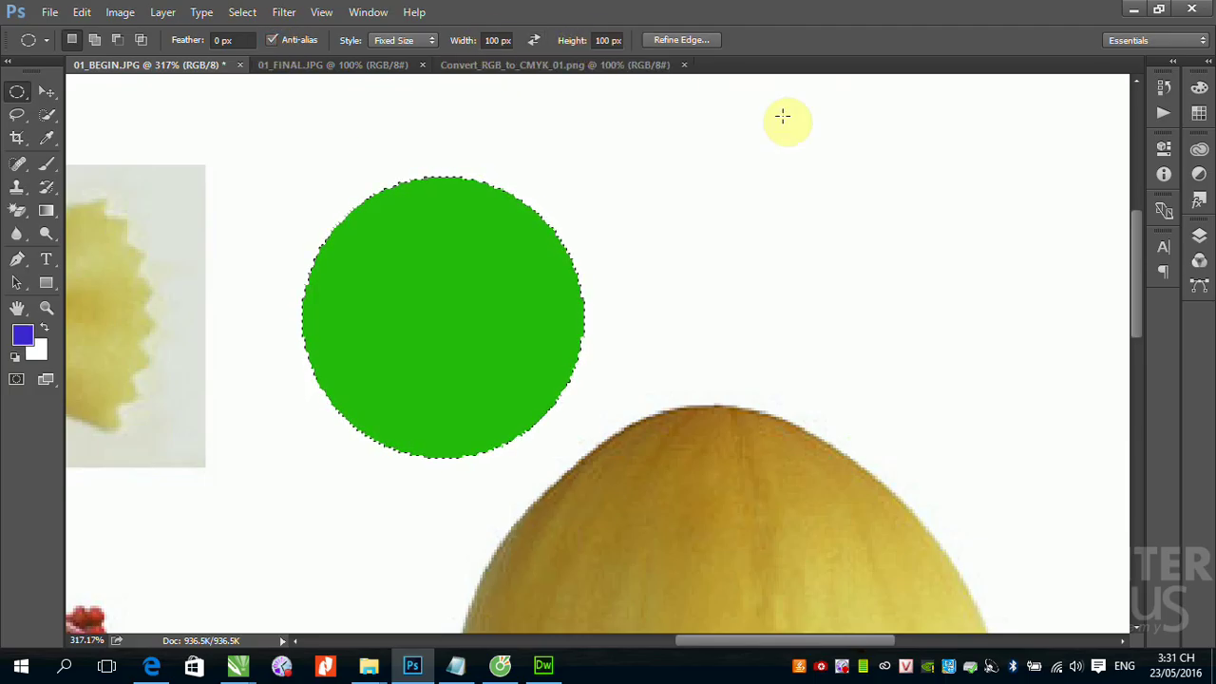
Fill a second anti-aliased 100 px circle green beside the first, then zoom in to compare edges
click(646, 122)
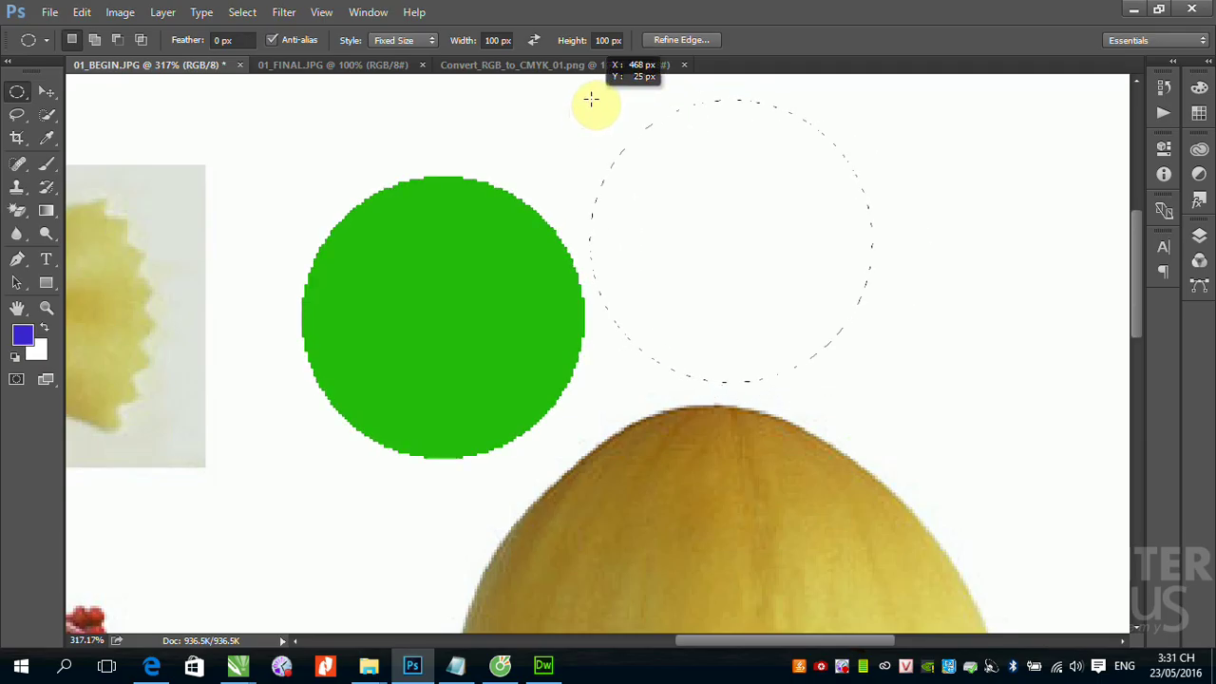
drag(646, 122, 588, 98)
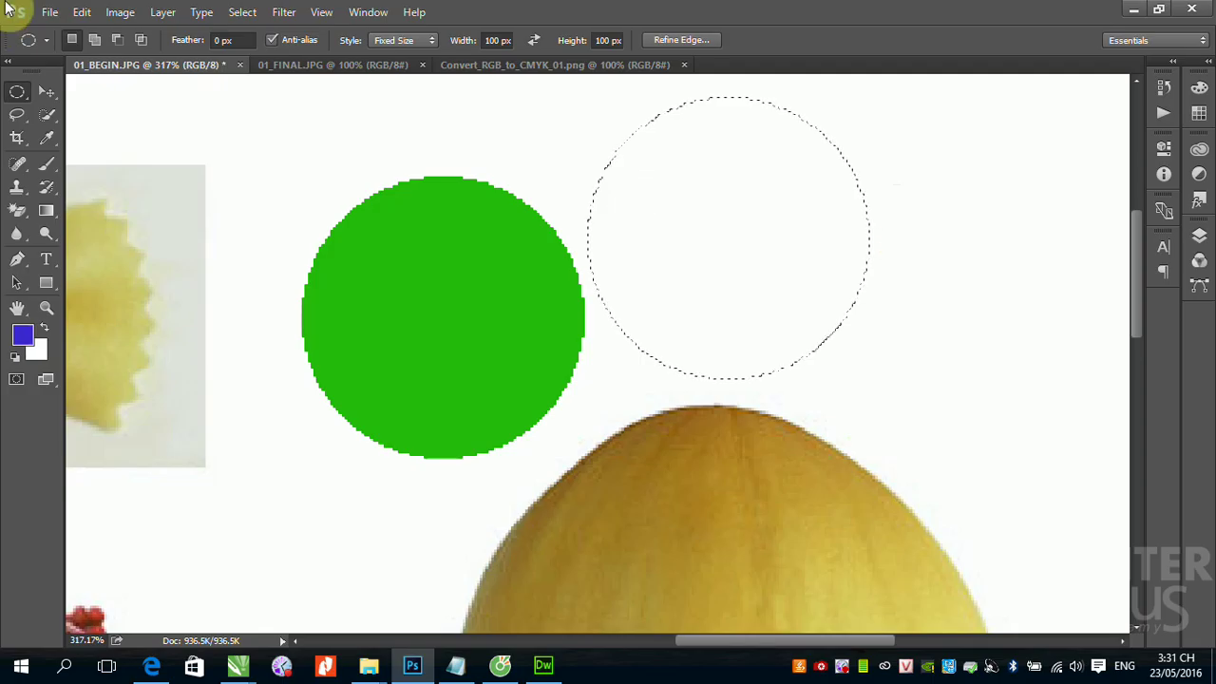
click(82, 13)
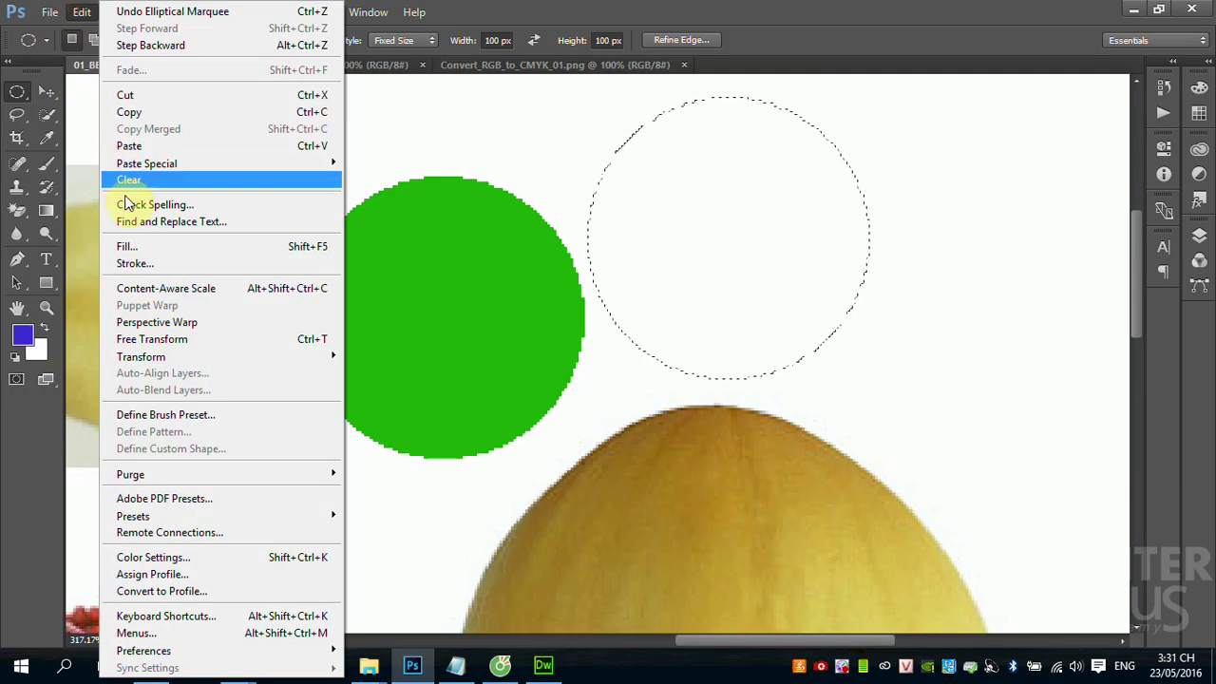
click(132, 247)
click(727, 182)
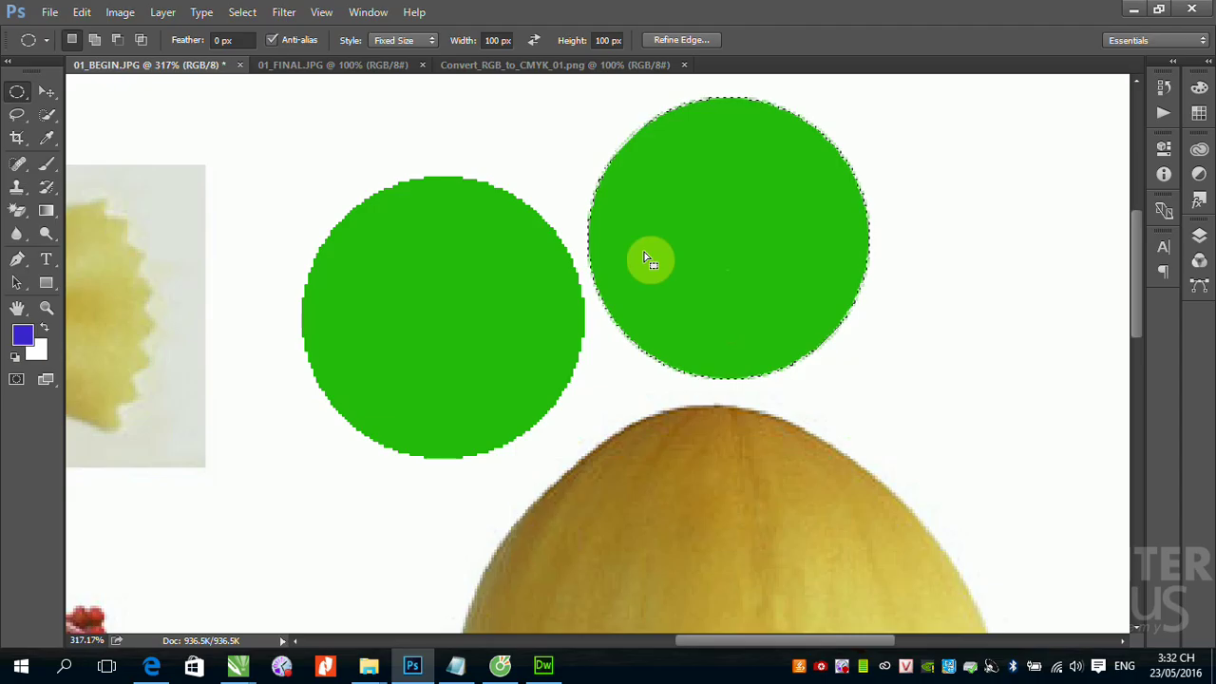
drag(531, 209, 668, 351)
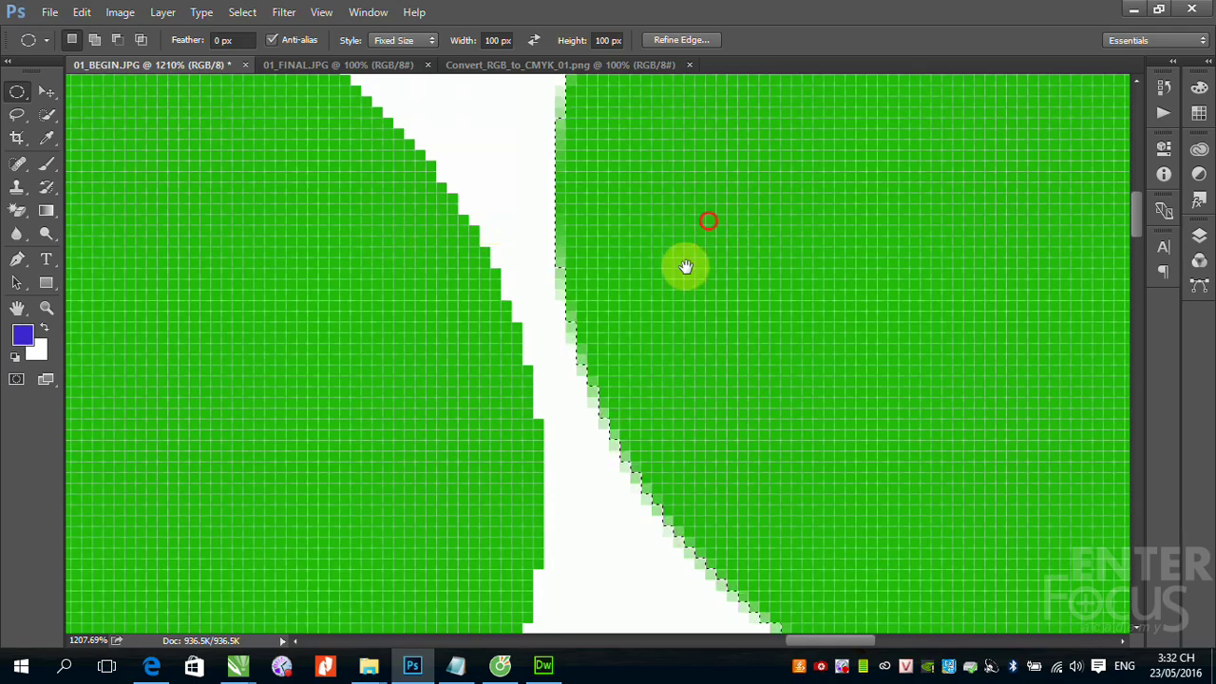
Pan along the green circles' edges, then fit the whole collage back on screen with Ctrl+0
mouse_move(682, 263)
mouse_down()
mouse_move(626, 450)
mouse_move(645, 471)
mouse_up()
drag(754, 209, 573, 448)
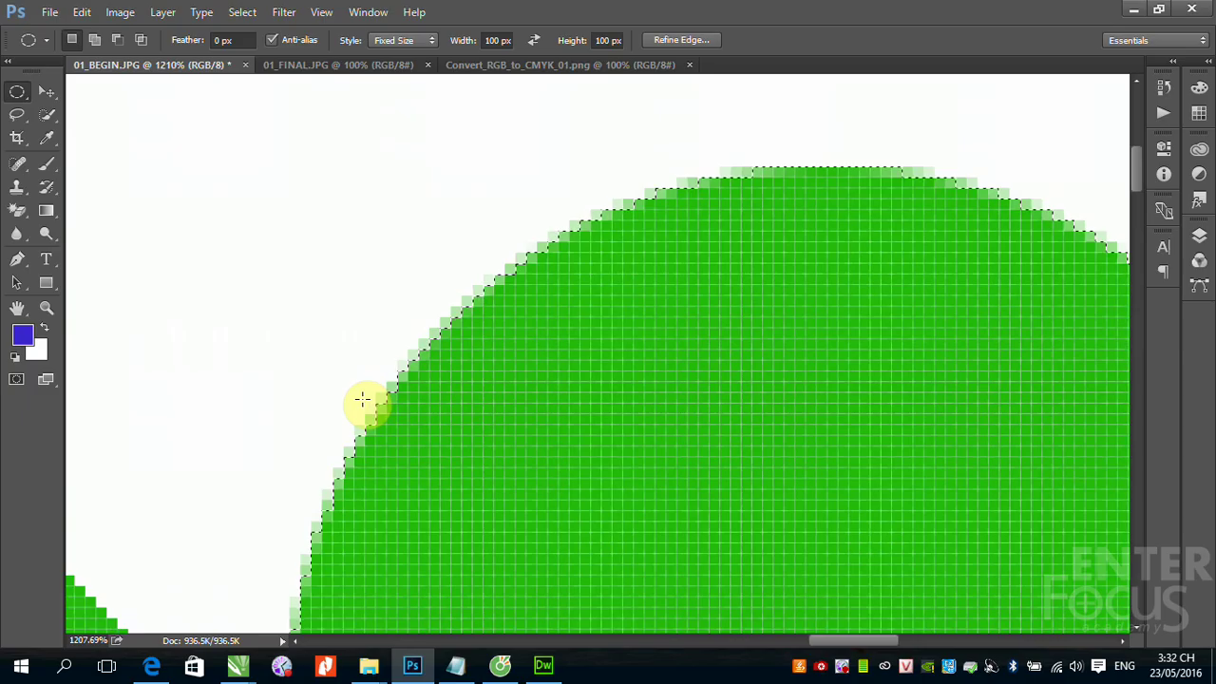
key(ctrl+0)
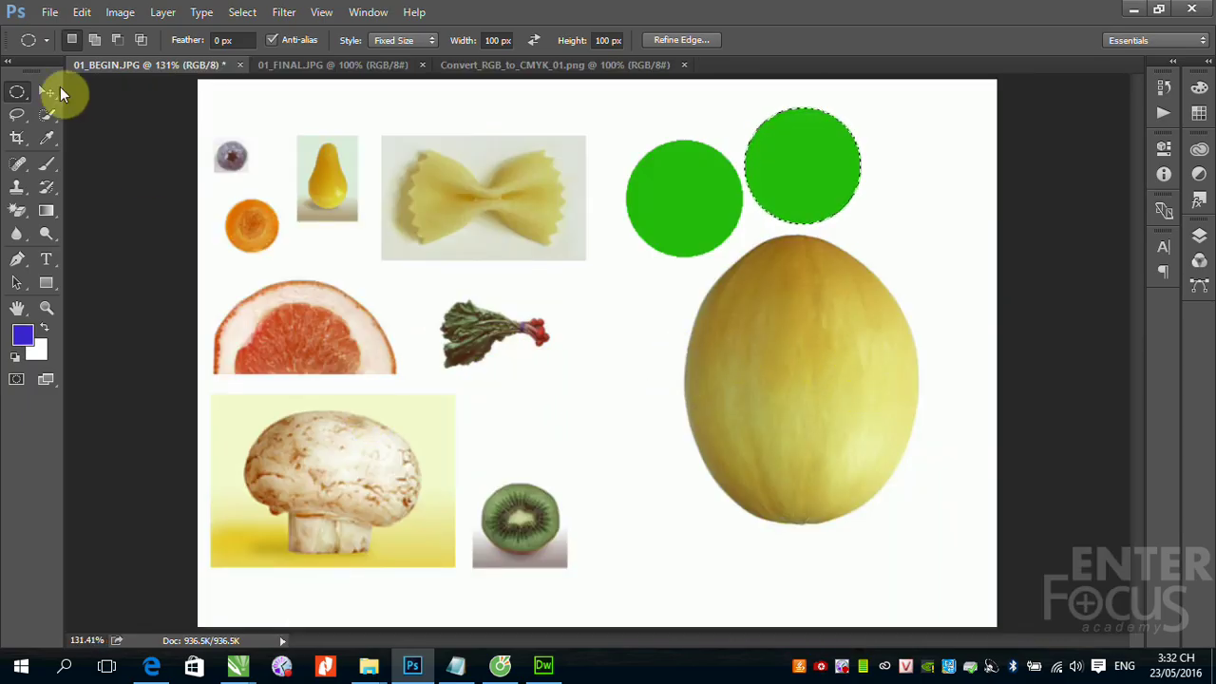
key(shift)
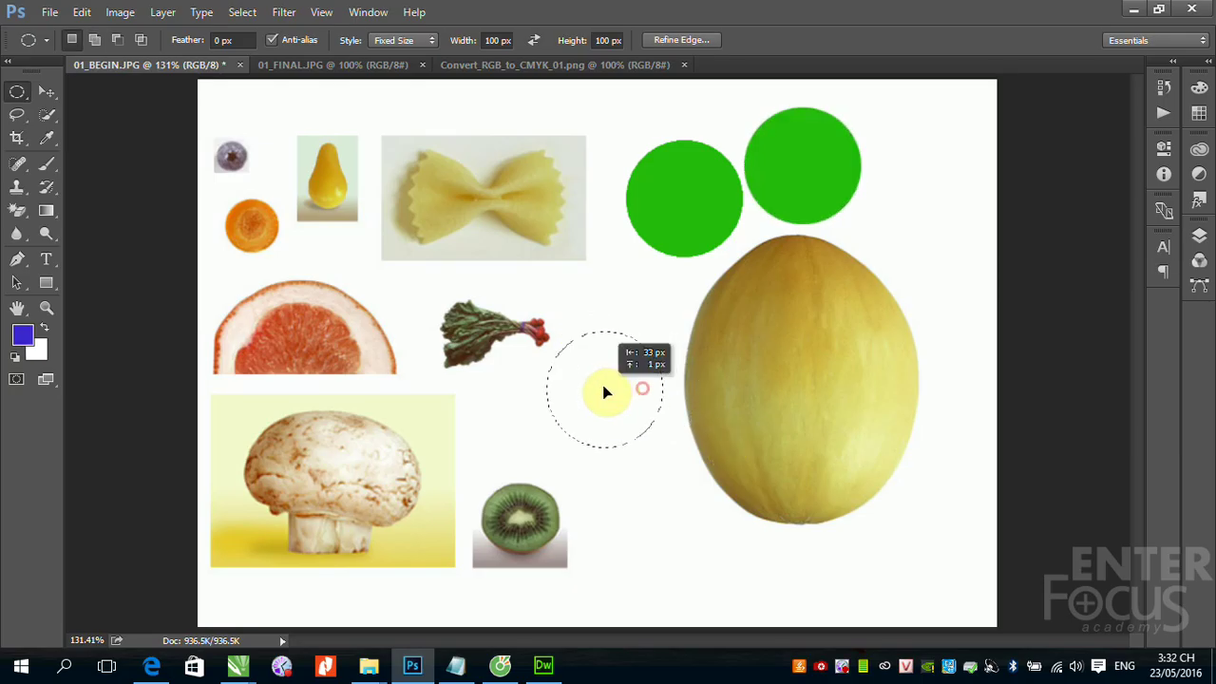
Place a circular selection between the leafy vegetable and melon, then zoom in on its upper-right edge
drag(585, 333, 603, 387)
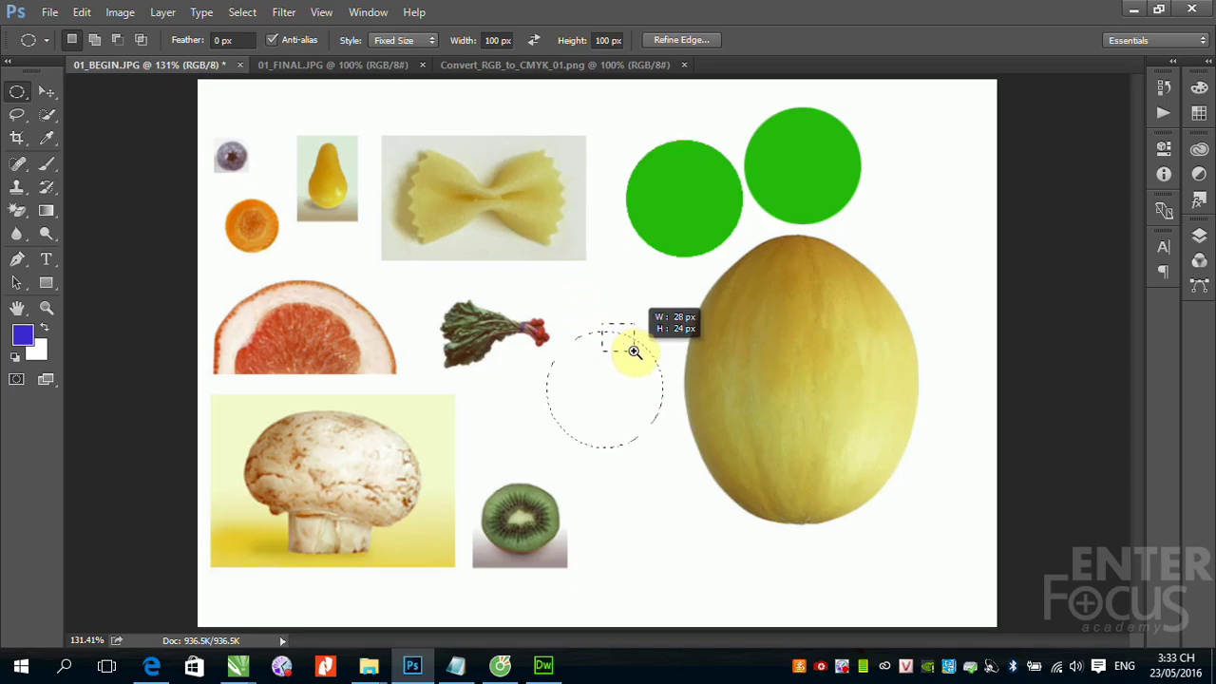
drag(608, 334, 635, 348)
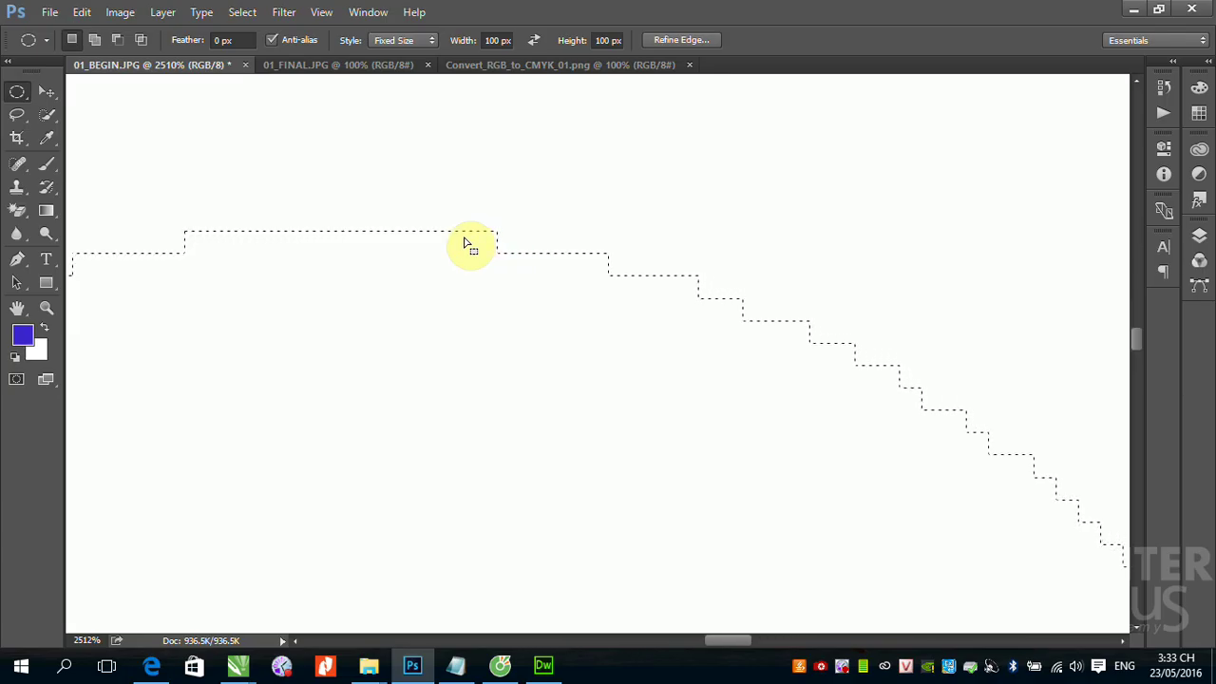
Zoom in and pan across the jagged and smooth green circle edges, then fit the collage again
key(ctrl+0)
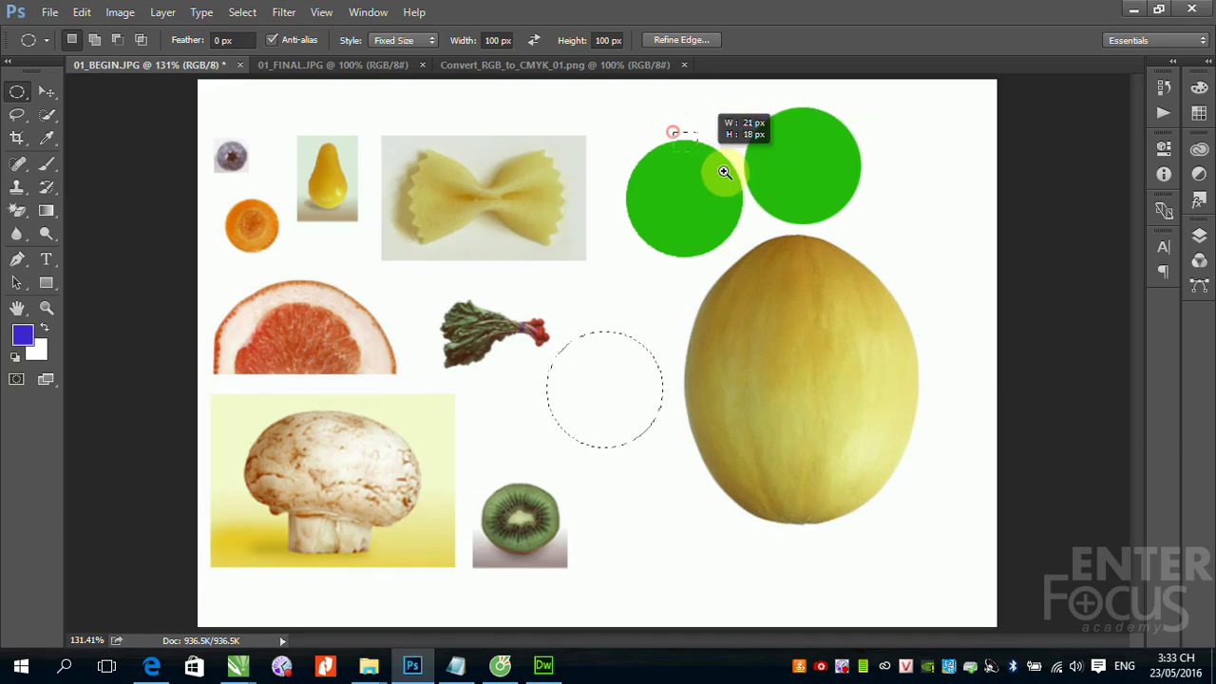
drag(673, 135, 728, 179)
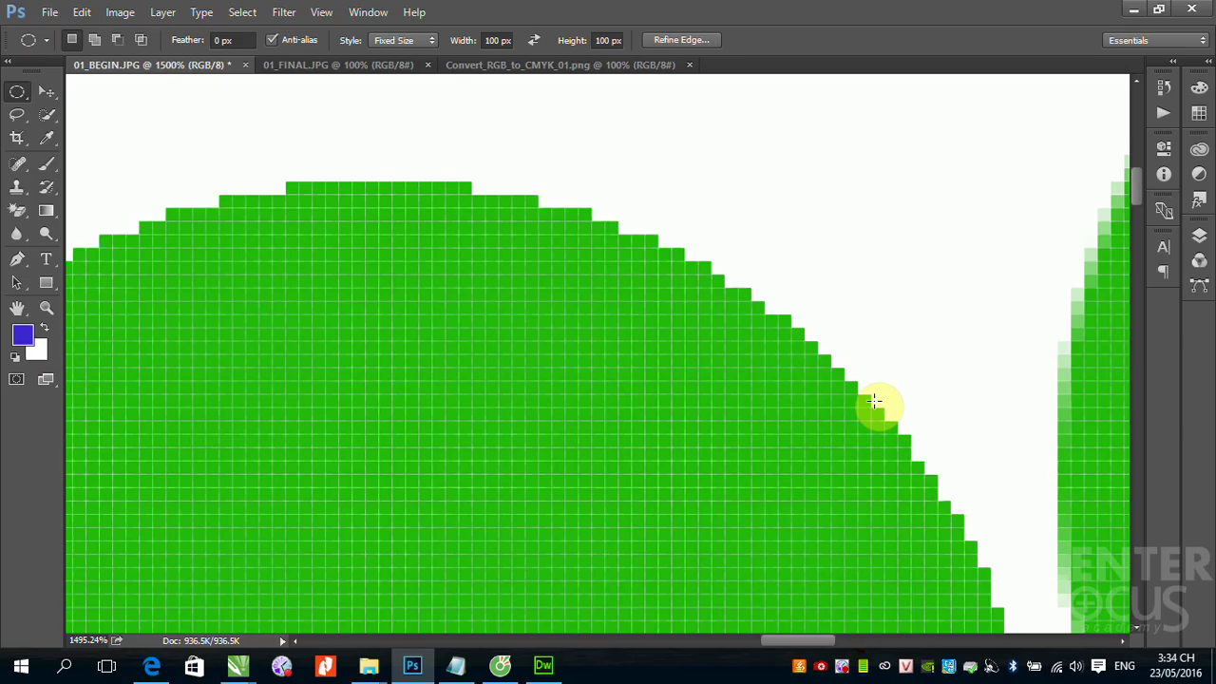
drag(1081, 436, 553, 460)
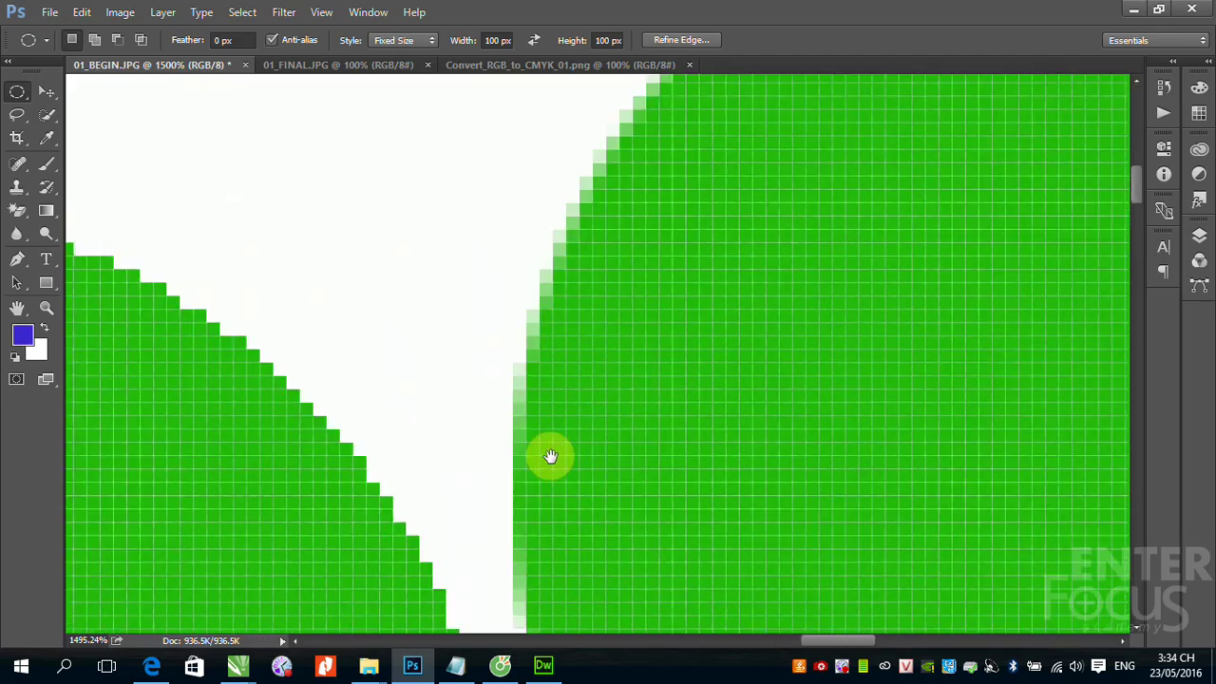
drag(619, 345, 524, 497)
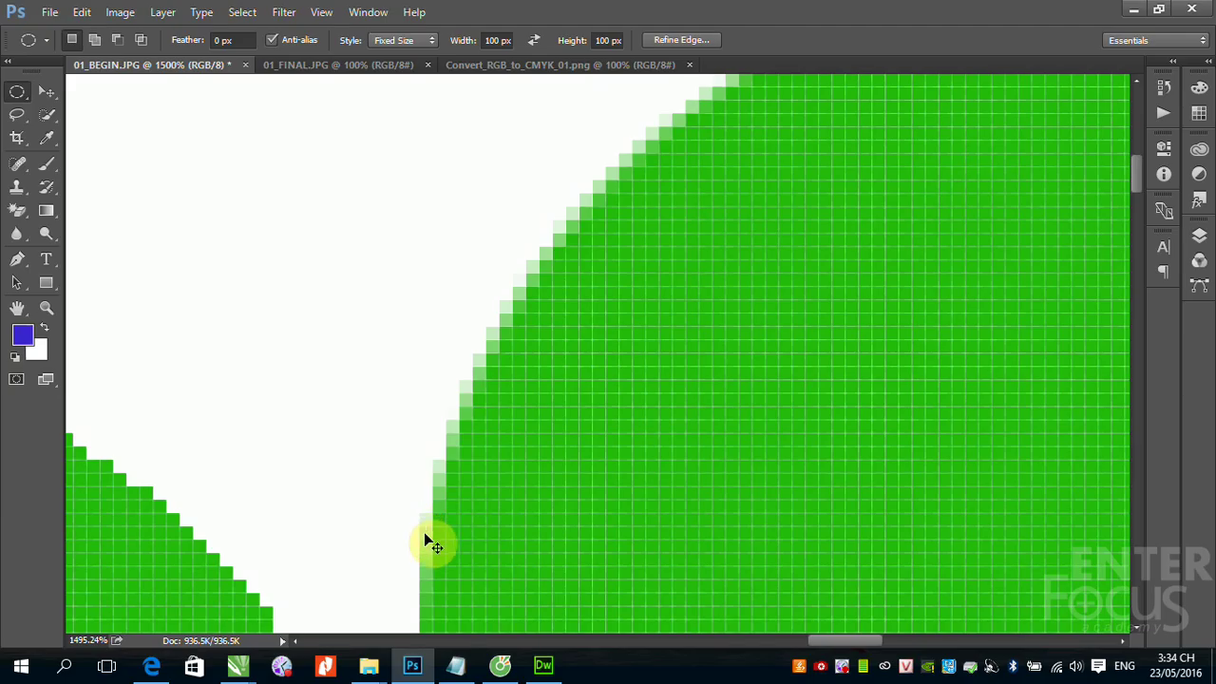
key(ctrl+0)
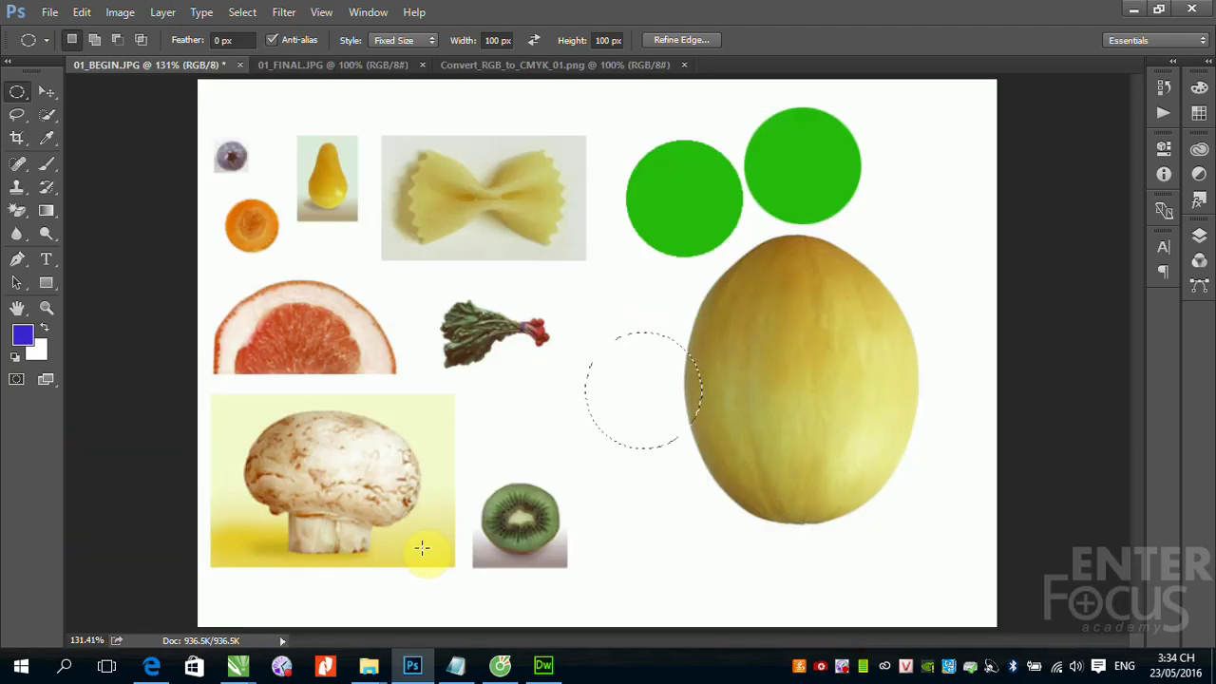
Deselect, restore and step back the selection, deselect for good, and view at 100%
key(ctrl+d)
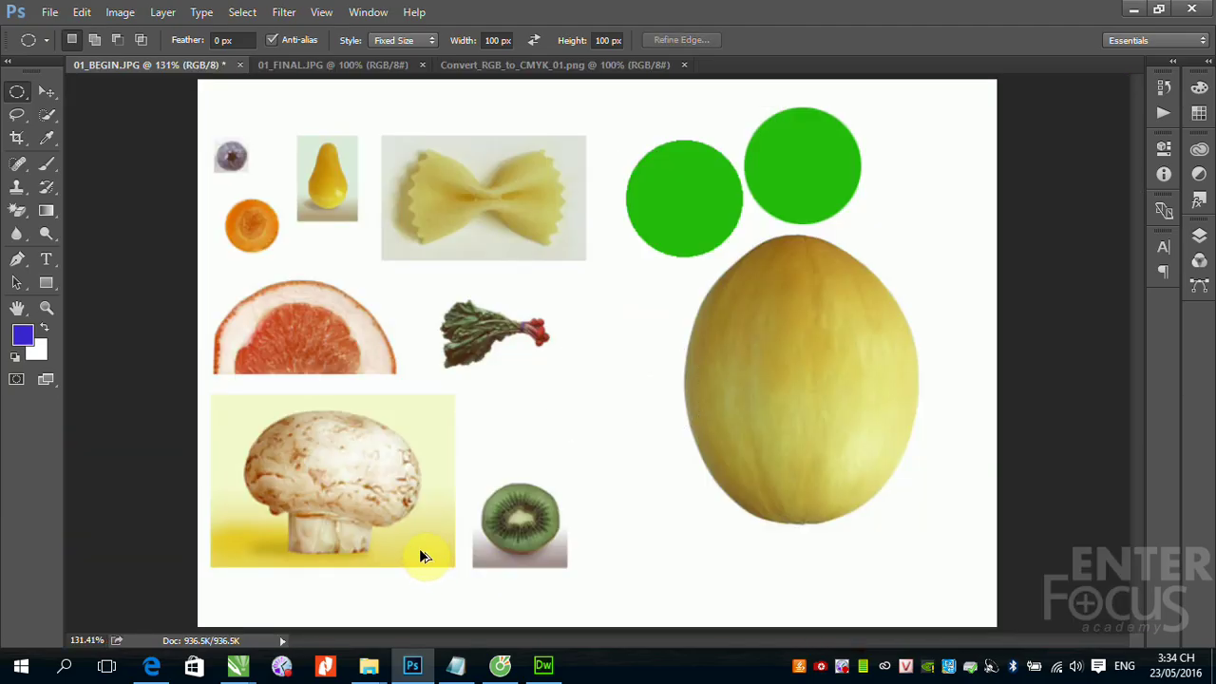
key(ctrl+shift+d)
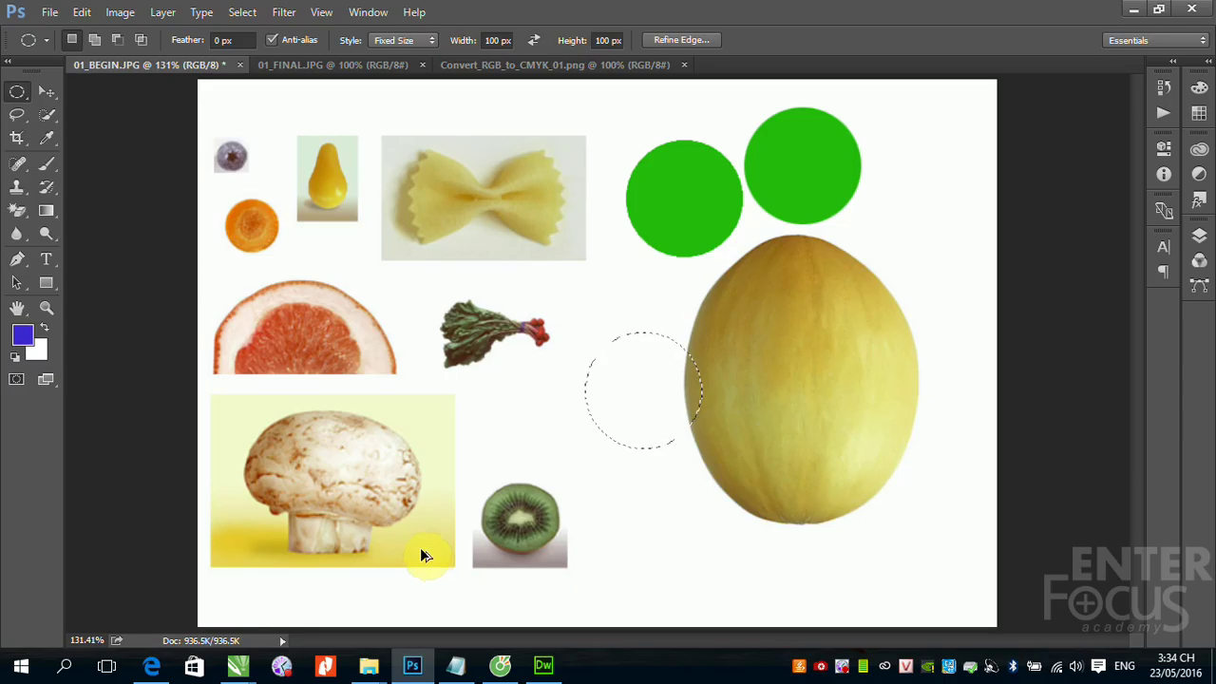
key(ctrl+alt+z)
key(ctrl+alt+z)
key(ctrl+alt+z)
key(ctrl+d)
key(ctrl+1)
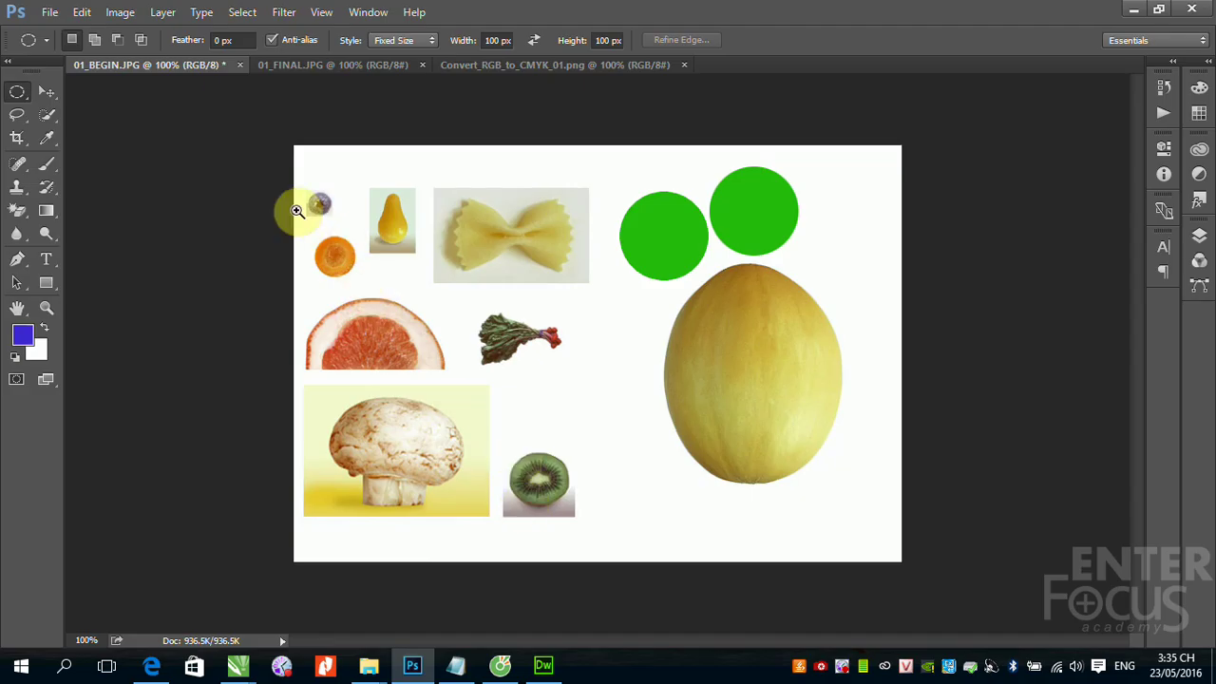
Zoom in on the top-left fruits, then pan over to the bow-tie pasta photo
drag(299, 187, 387, 302)
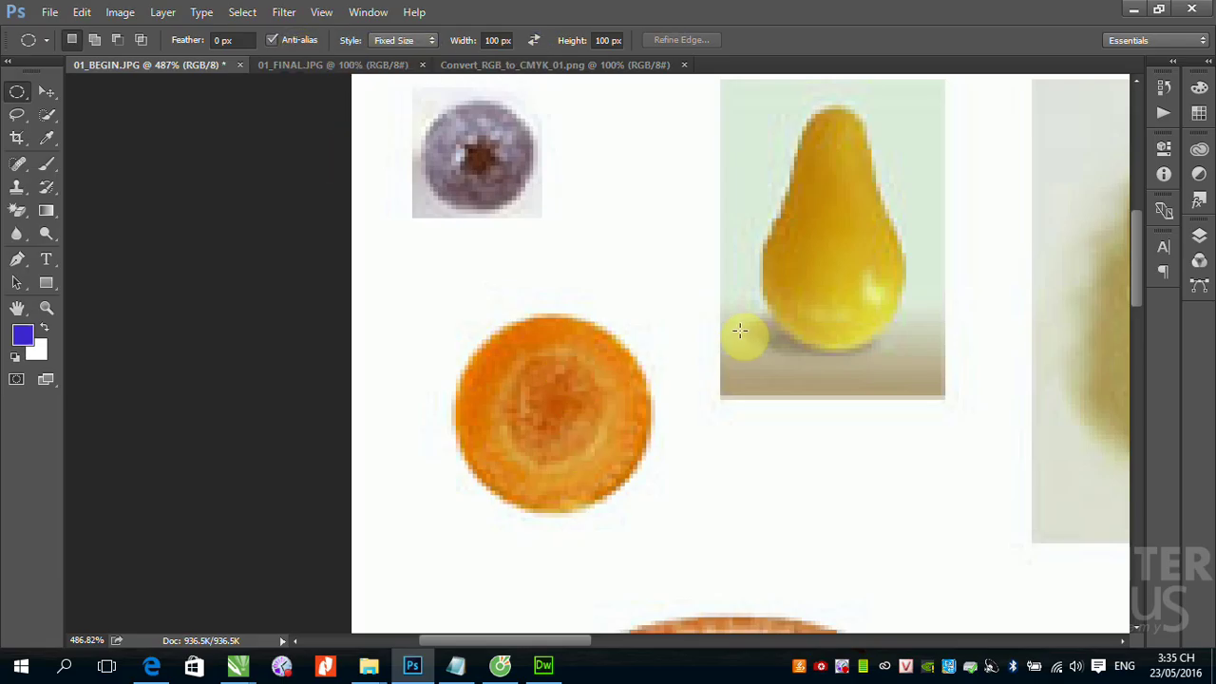
mouse_move(960, 315)
mouse_down()
mouse_move(561, 426)
mouse_move(376, 323)
mouse_move(249, 345)
mouse_up()
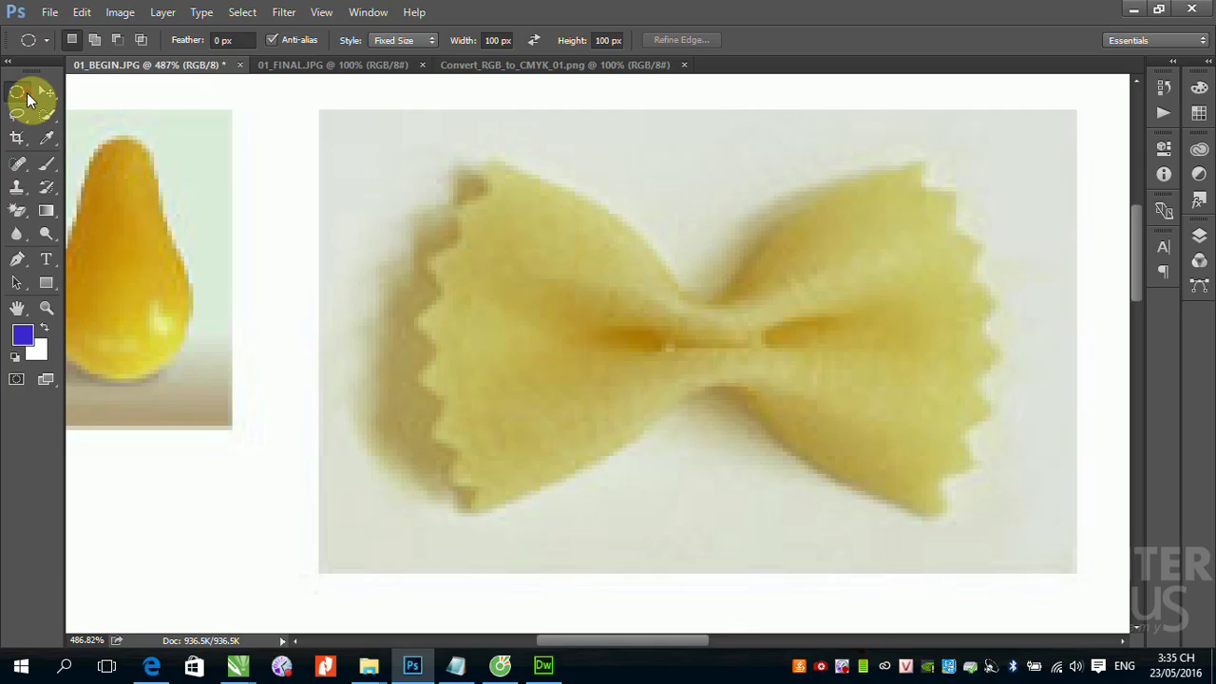
Switch to the Rectangular Marquee and enclose the bow-tie pasta photo in a rectangular selection
drag(26, 93, 114, 83)
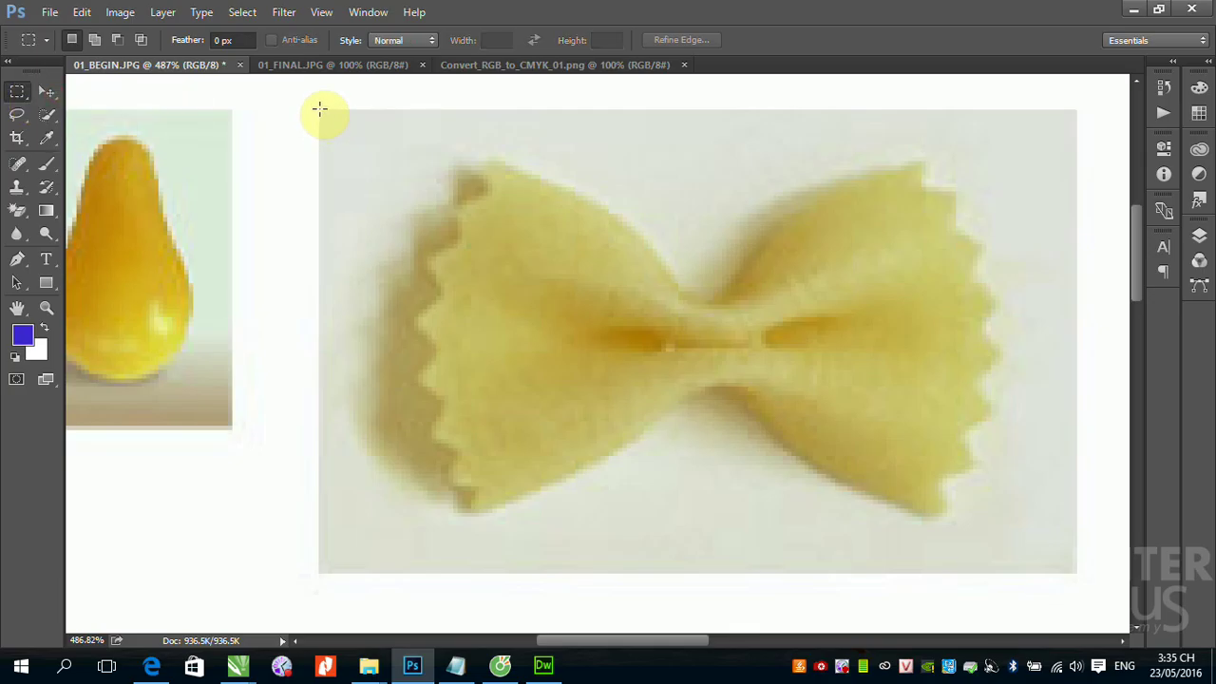
mouse_move(318, 108)
mouse_down()
mouse_move(1006, 542)
mouse_move(1081, 573)
mouse_up()
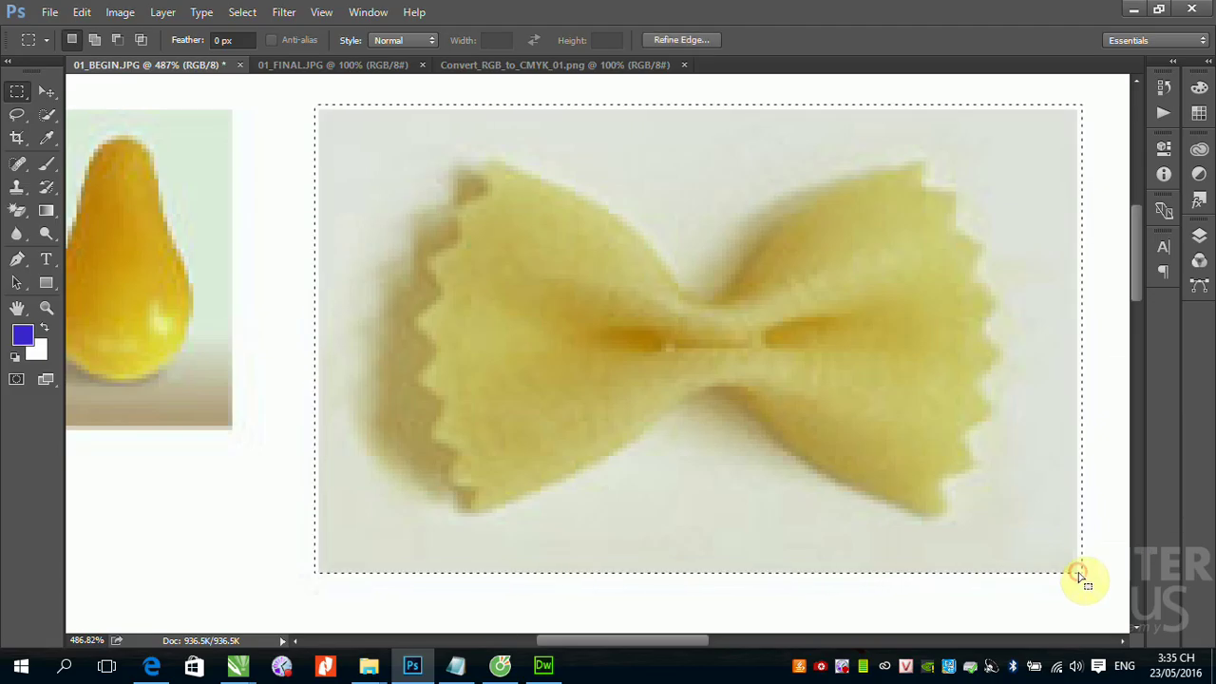
scroll(656, 348, left, 4)
scroll(516, 332, left, 6)
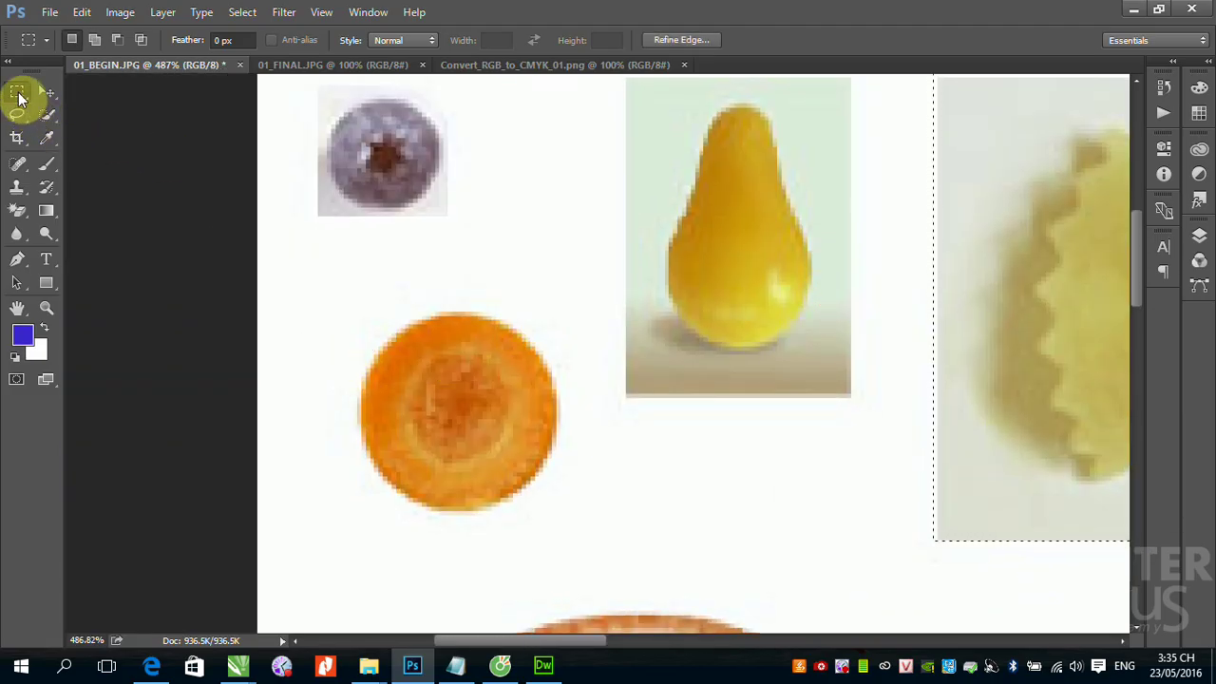
right_click(19, 95)
Place a fixed 100 px circle over the carrot slice, then set the marquee style to Normal
click(57, 105)
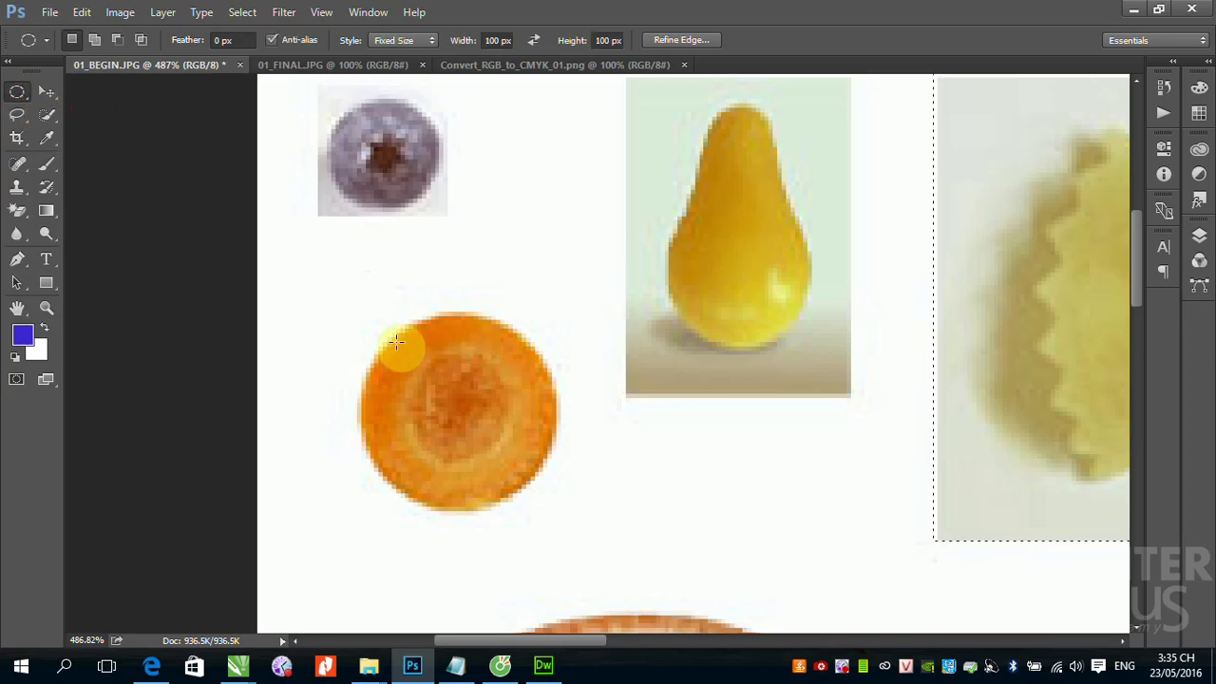
mouse_move(362, 320)
mouse_down()
mouse_move(496, 427)
mouse_move(446, 371)
mouse_up()
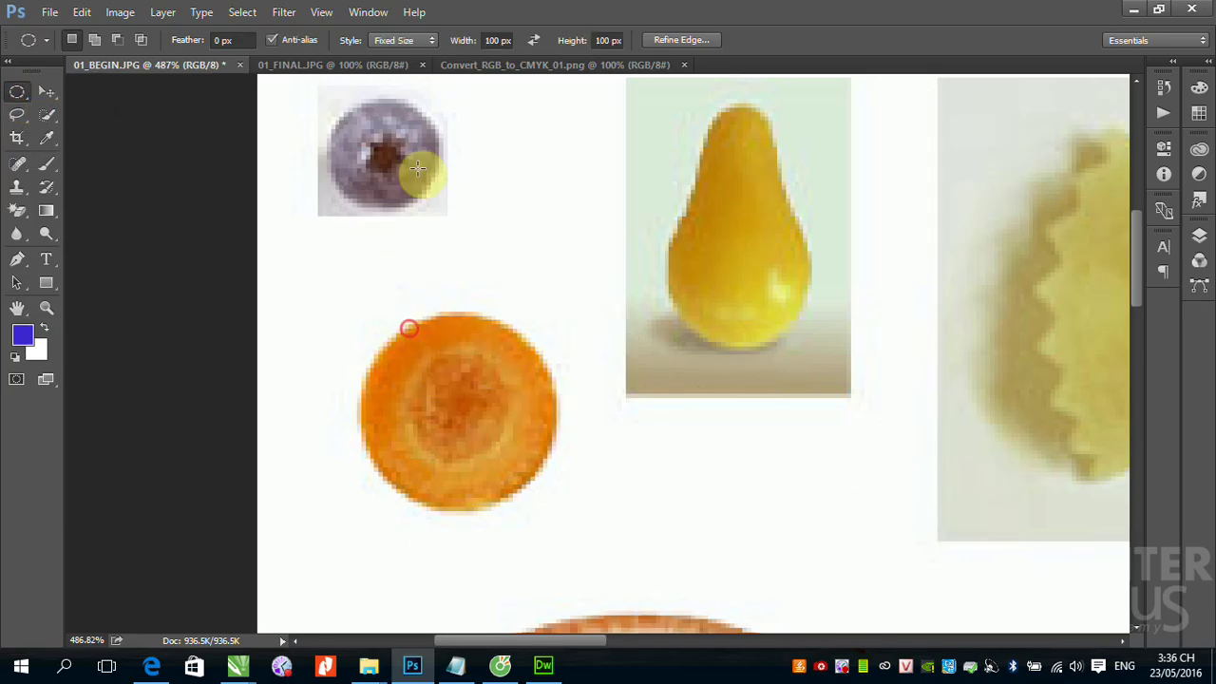
click(430, 40)
click(383, 53)
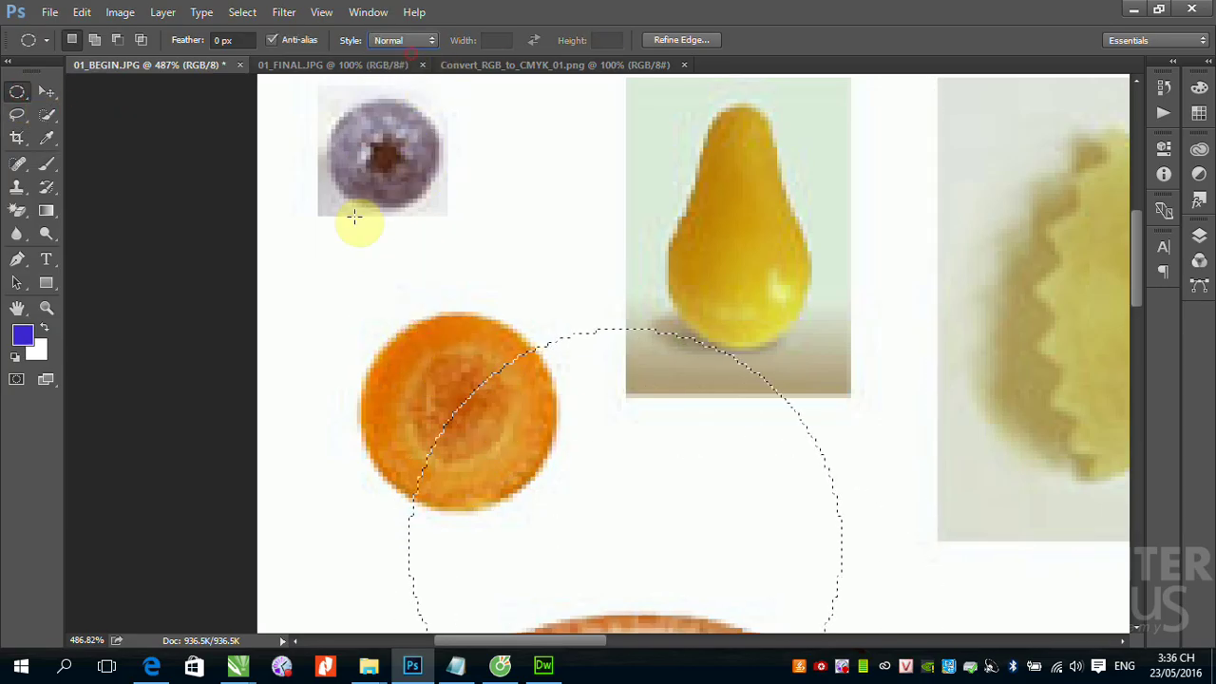
Draw a free-sized ellipse over the carrot slice, deselect, and redraw it outward from its centre
click(353, 218)
mouse_move(358, 322)
mouse_down()
mouse_move(523, 449)
mouse_move(555, 518)
mouse_up()
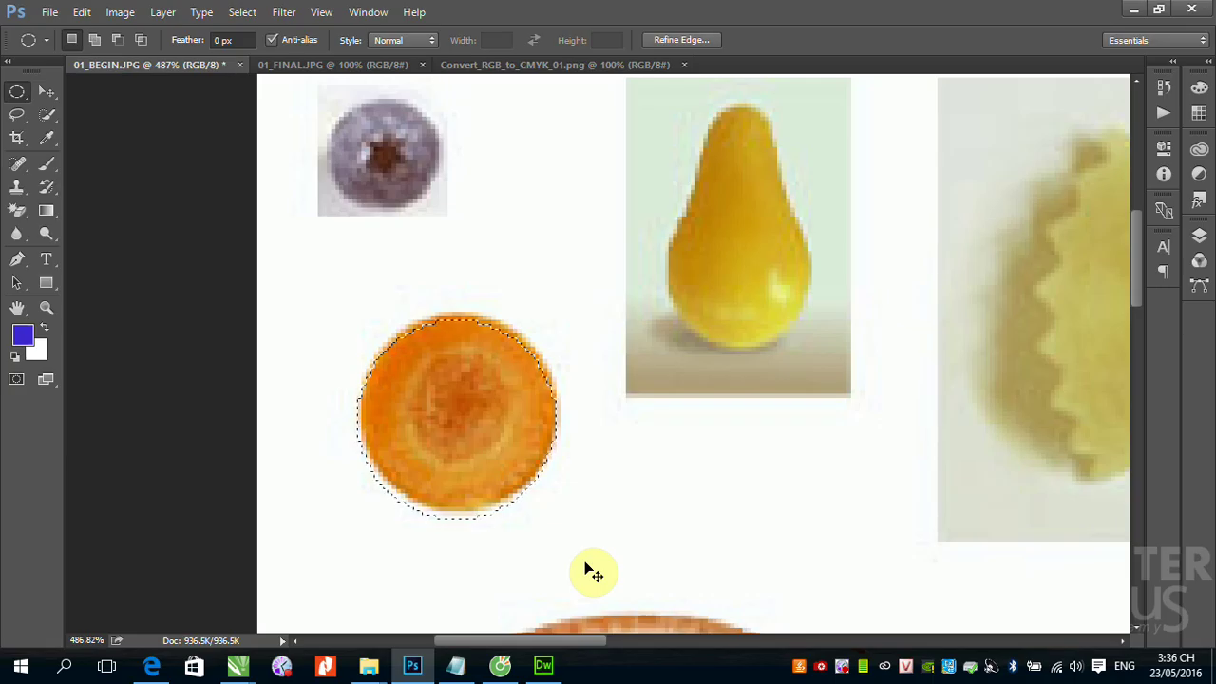
click(591, 570)
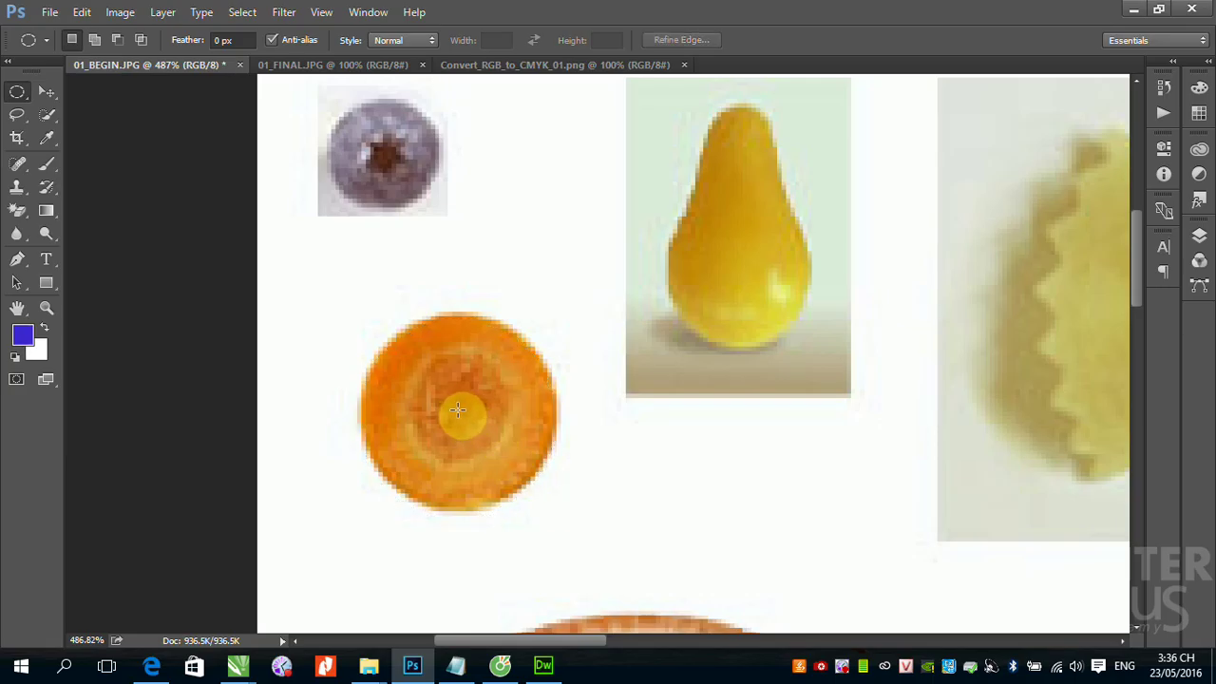
mouse_move(458, 411)
mouse_down()
mouse_move(356, 323)
mouse_move(371, 326)
mouse_up()
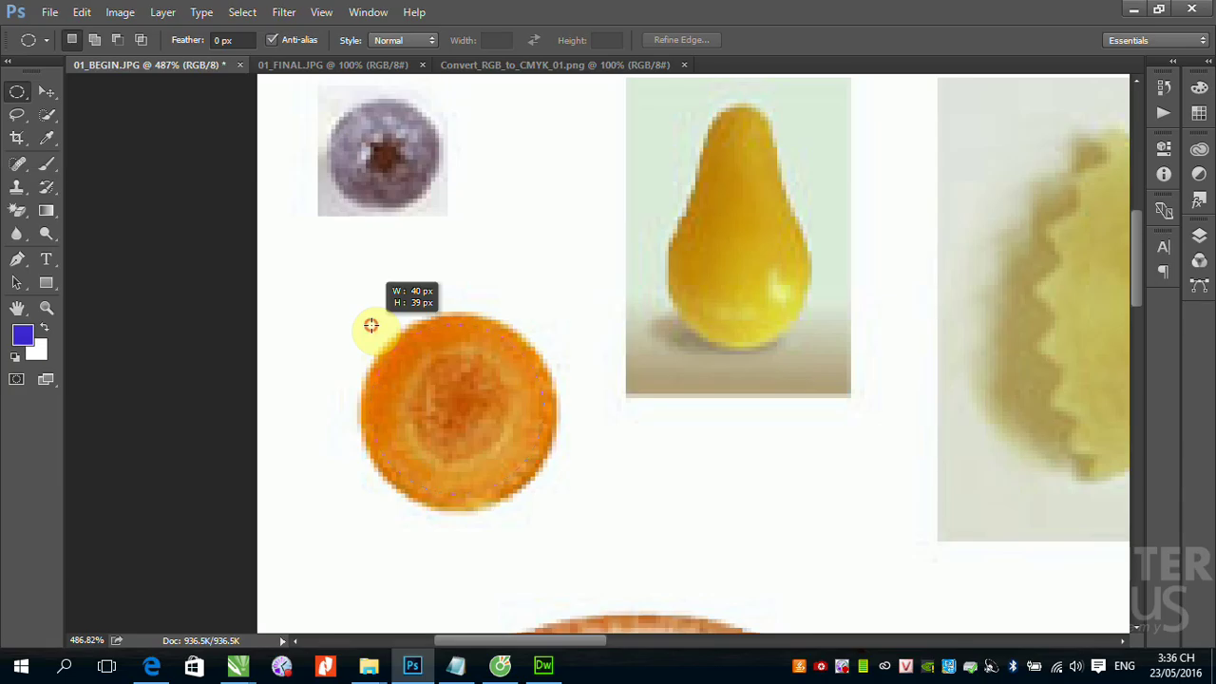
Redraw the ellipse around the carrot slice, repositioning it mid-drag with Space, at about 43 × 41 px
drag(371, 326, 370, 326)
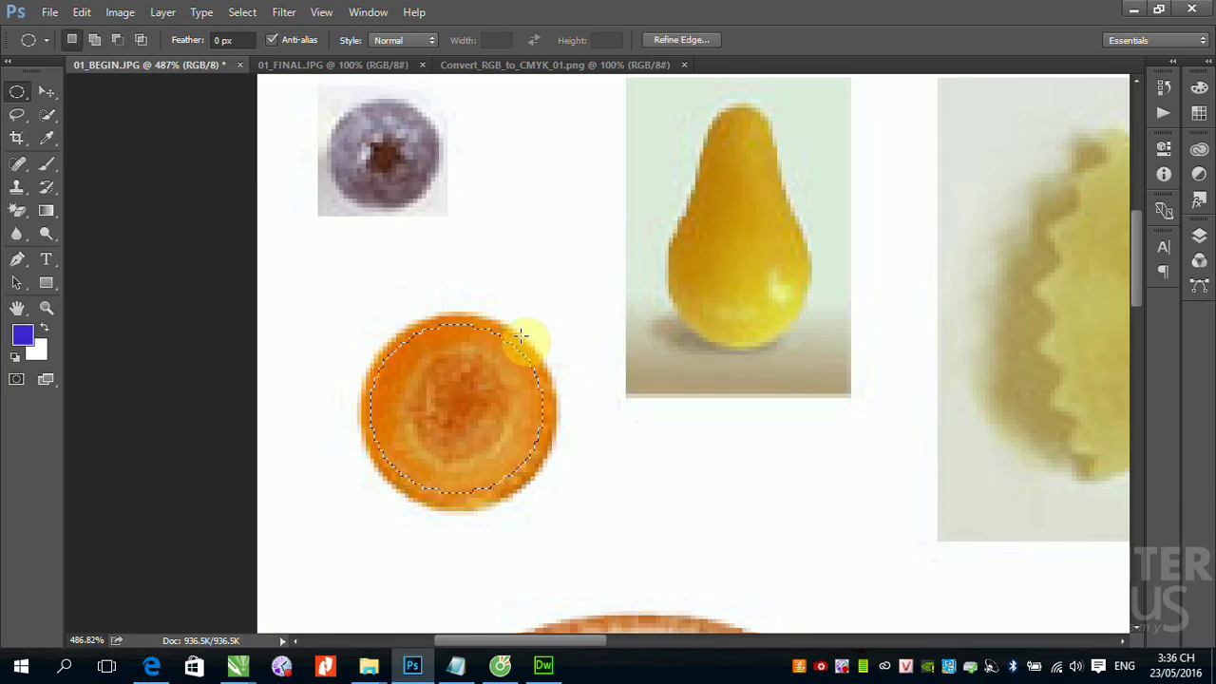
click(476, 269)
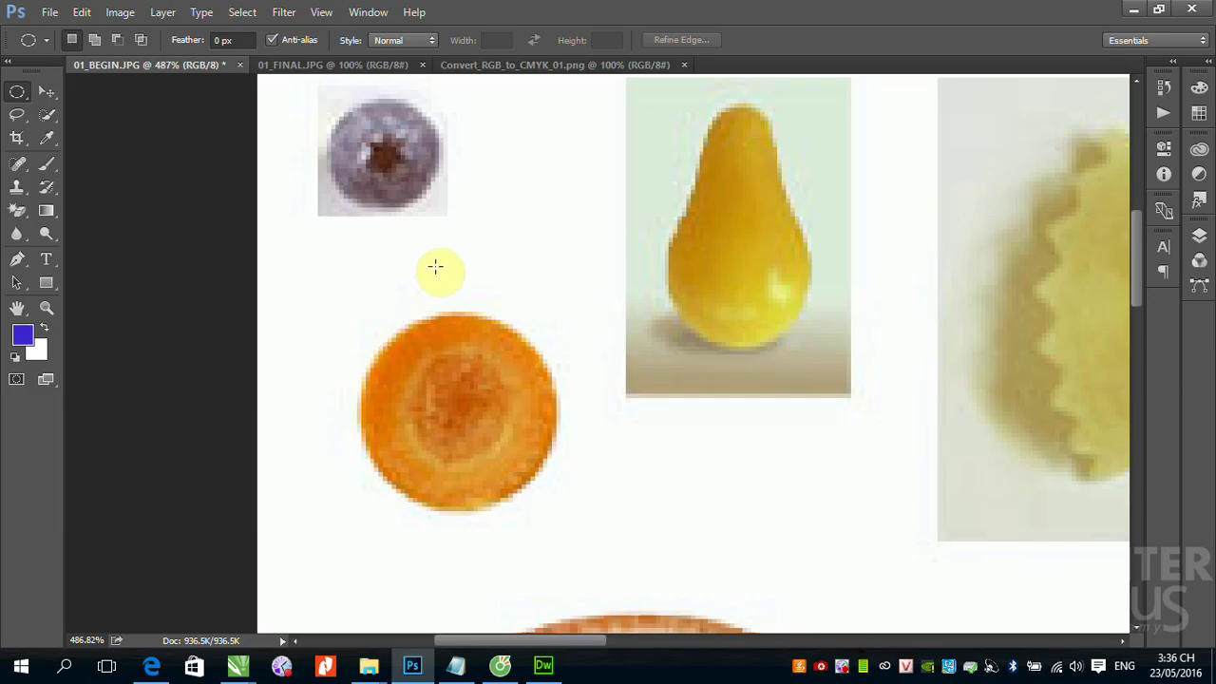
drag(360, 263, 498, 403)
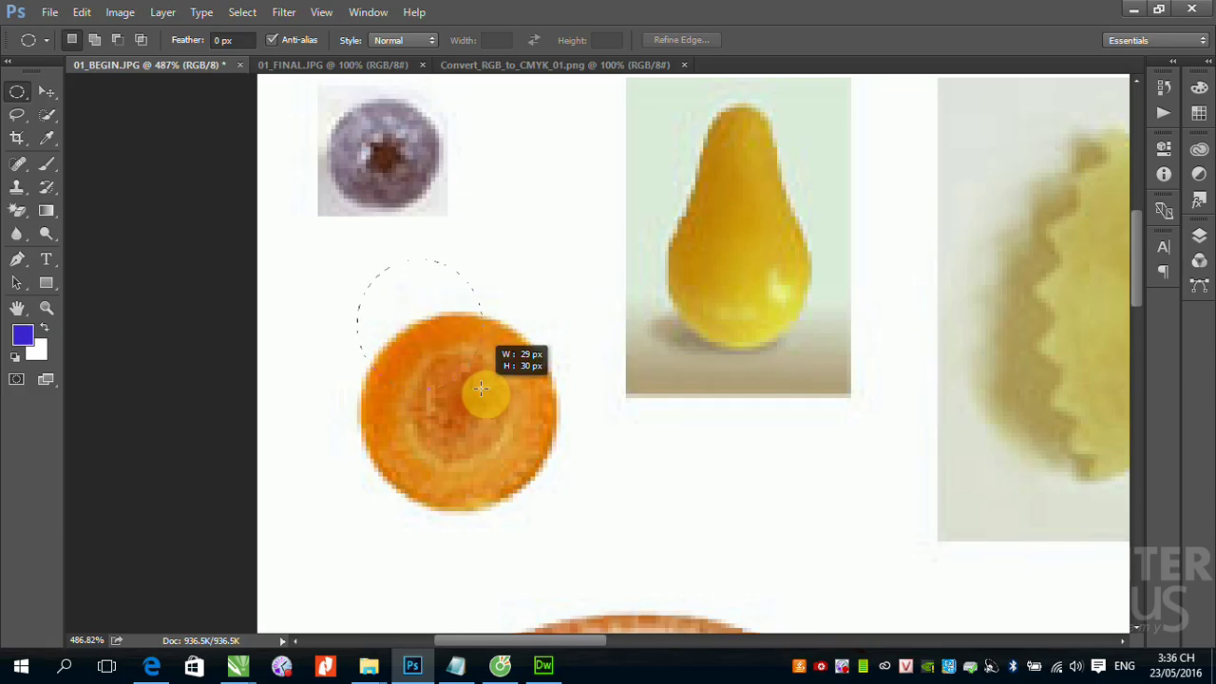
key(space)
mouse_move(481, 388)
mouse_down()
mouse_move(497, 413)
mouse_move(774, 505)
mouse_move(1026, 428)
mouse_move(804, 286)
mouse_move(579, 307)
mouse_move(522, 334)
mouse_move(511, 438)
mouse_move(481, 447)
mouse_up()
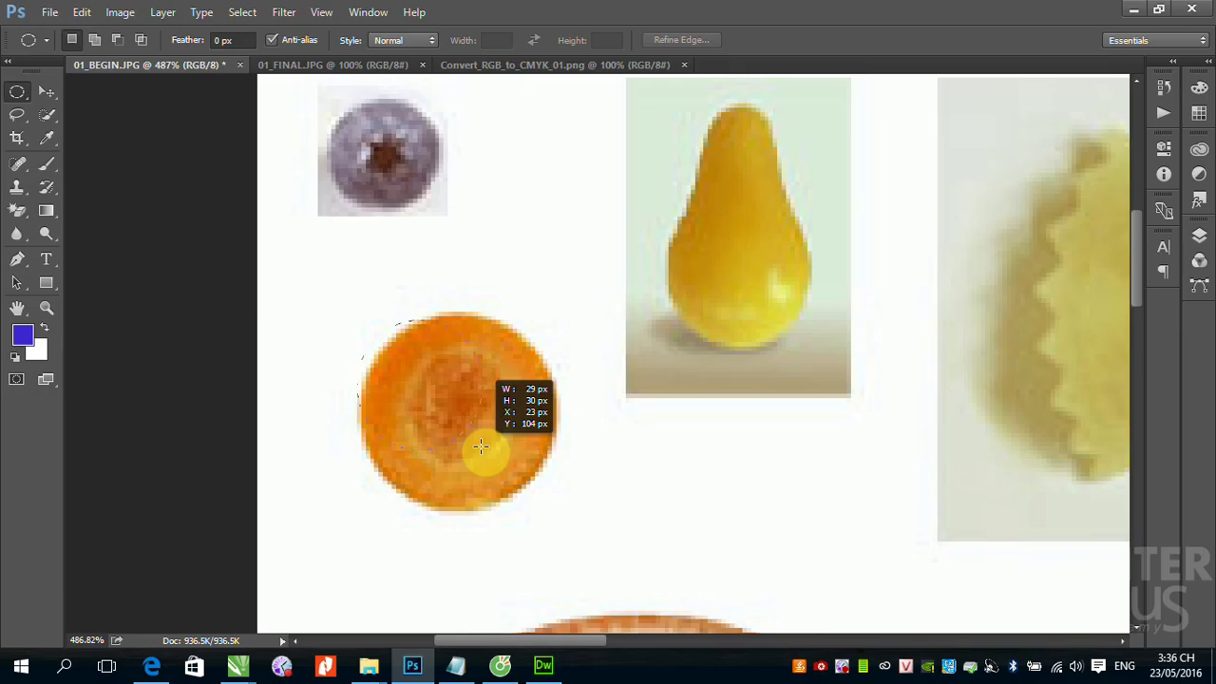
drag(480, 447, 553, 507)
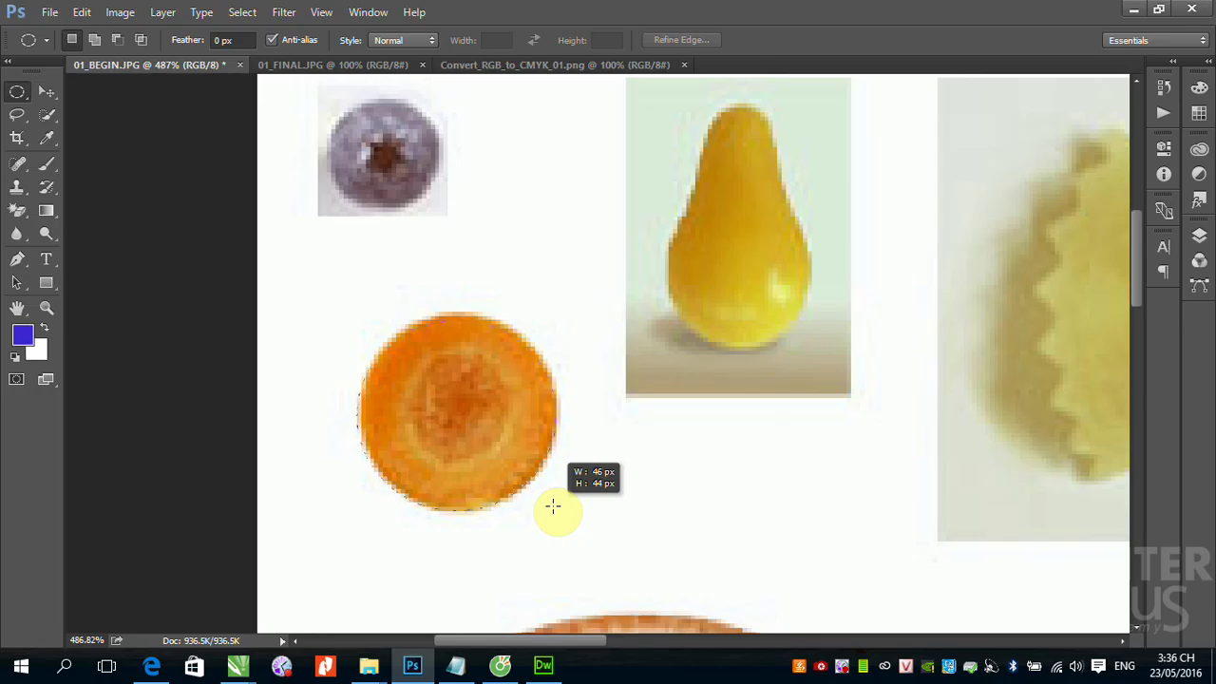
mouse_move(553, 506)
mouse_down()
mouse_move(562, 503)
mouse_move(554, 509)
mouse_up()
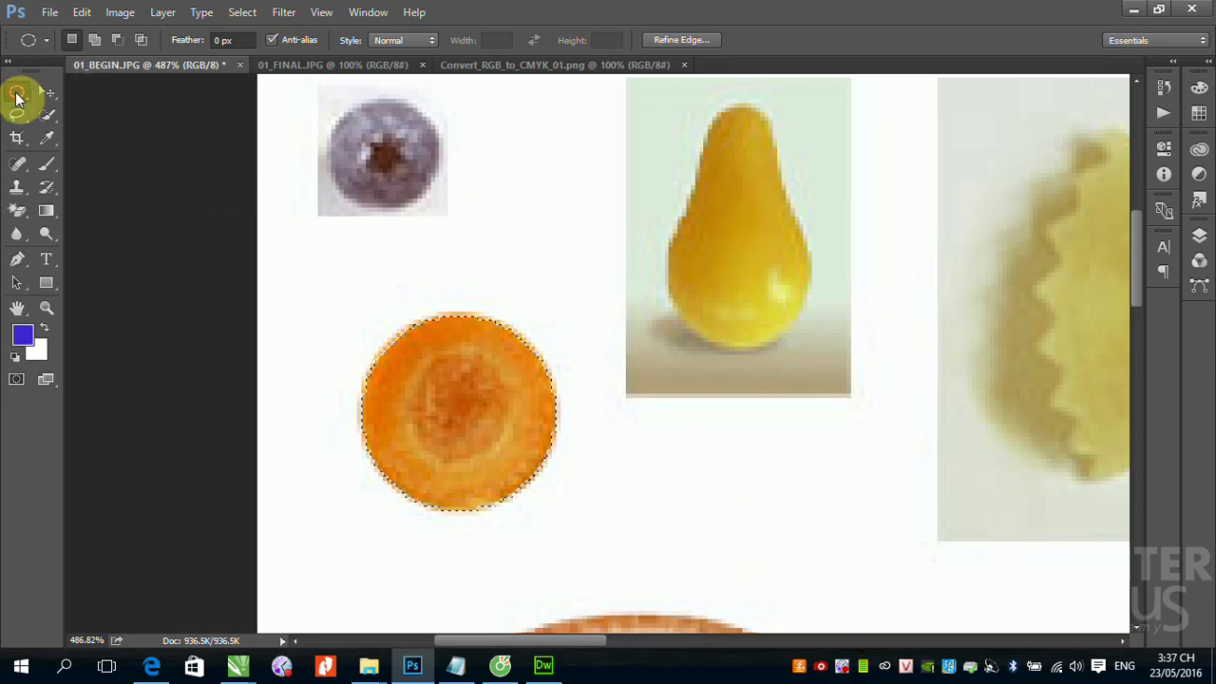
Select a one-pixel row across the collage with the Single Row Marquee, then view at 100%
right_click(16, 96)
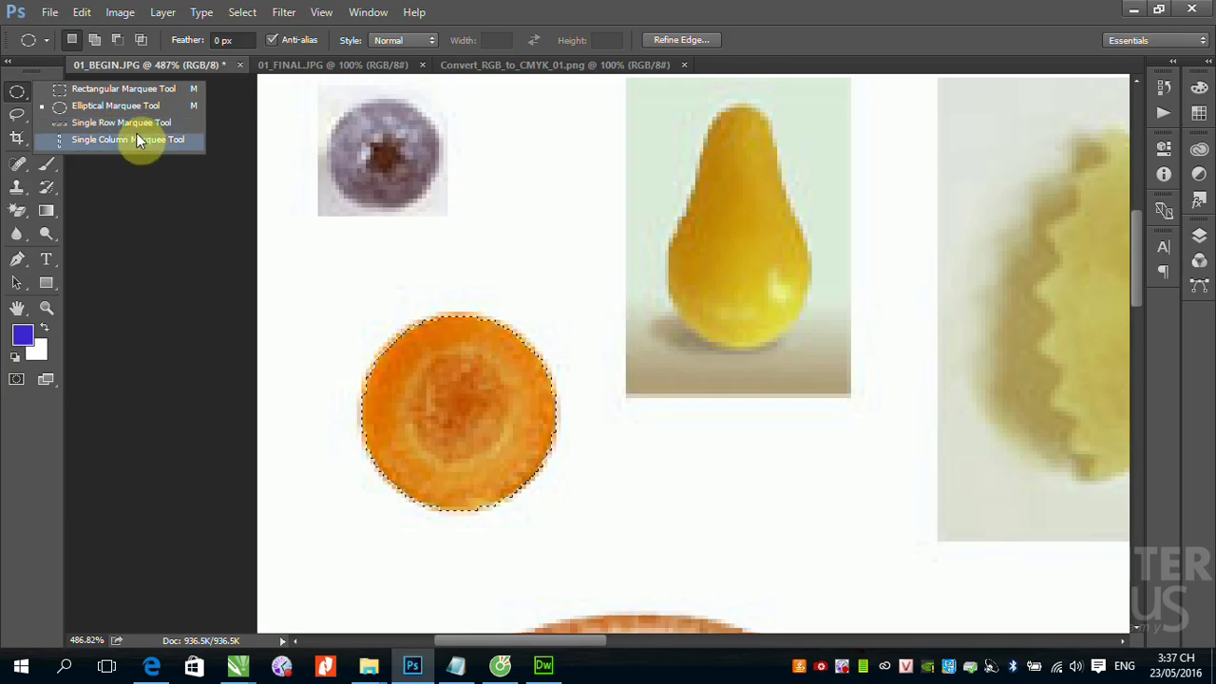
click(133, 124)
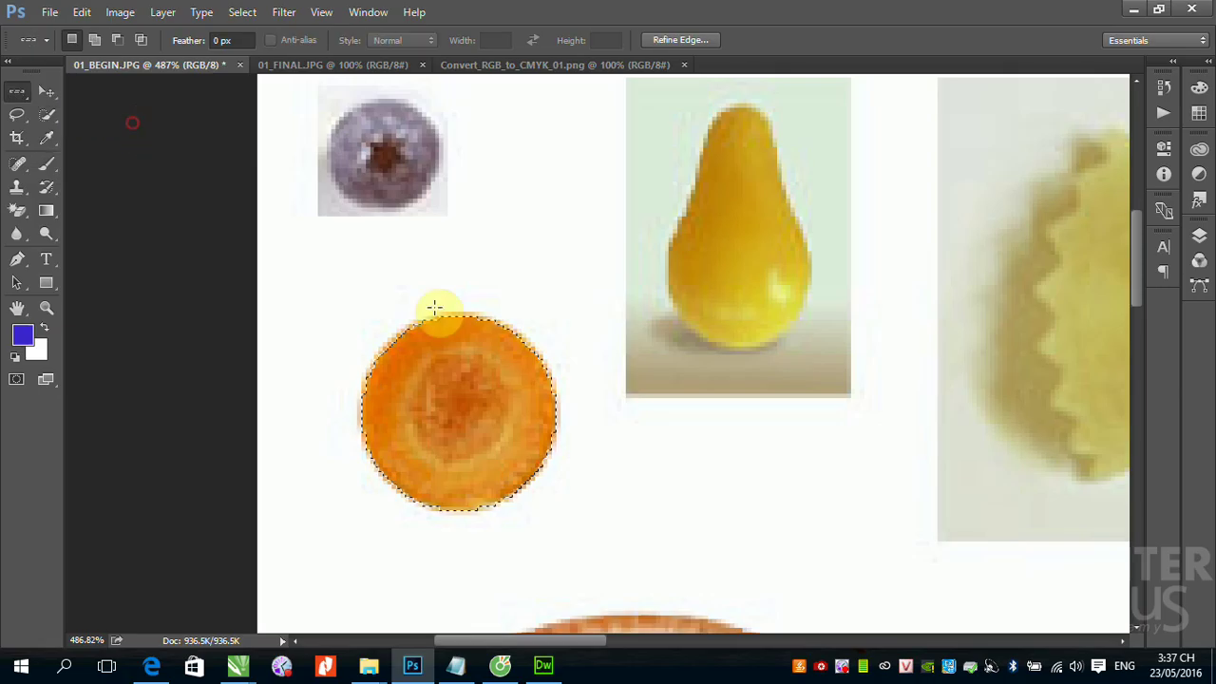
click(389, 249)
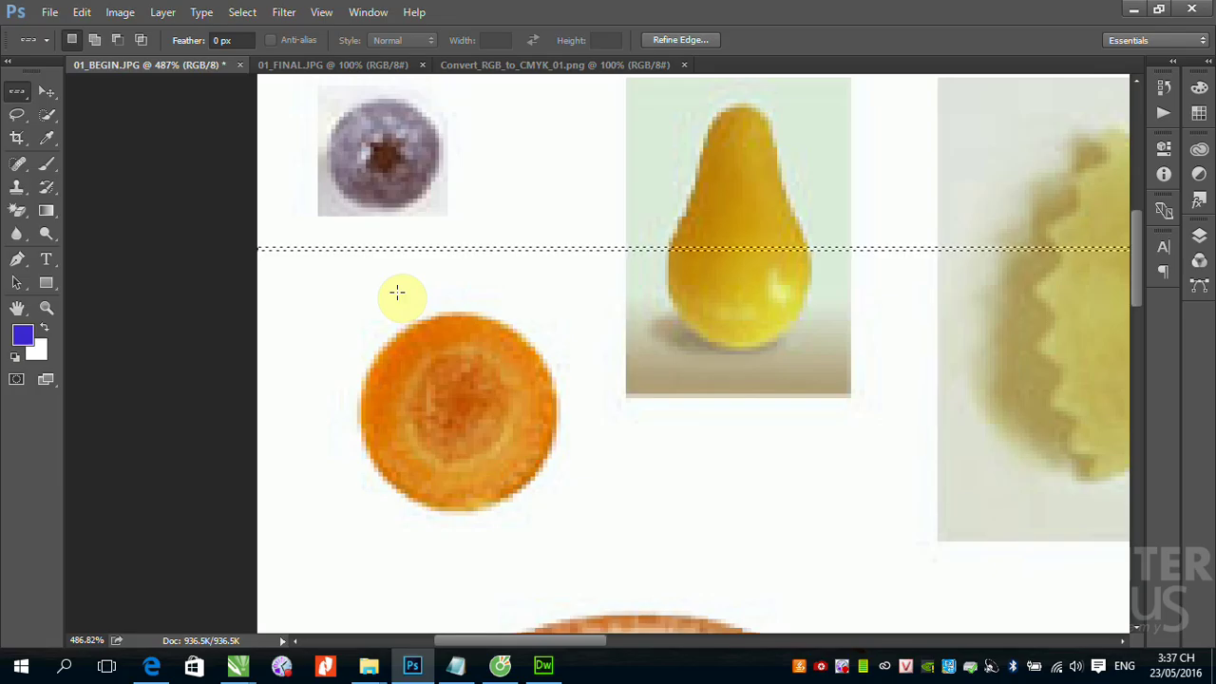
key(ctrl+1)
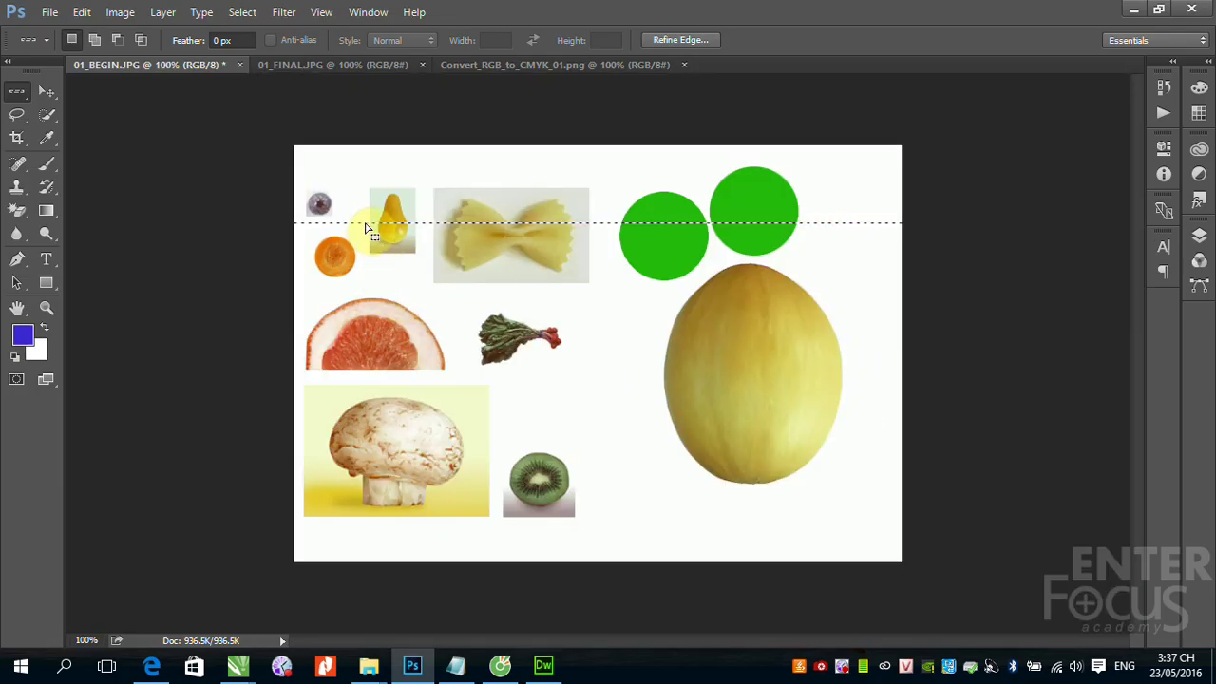
Select a one-pixel column right of the melon with the Single Column Marquee
right_click(13, 95)
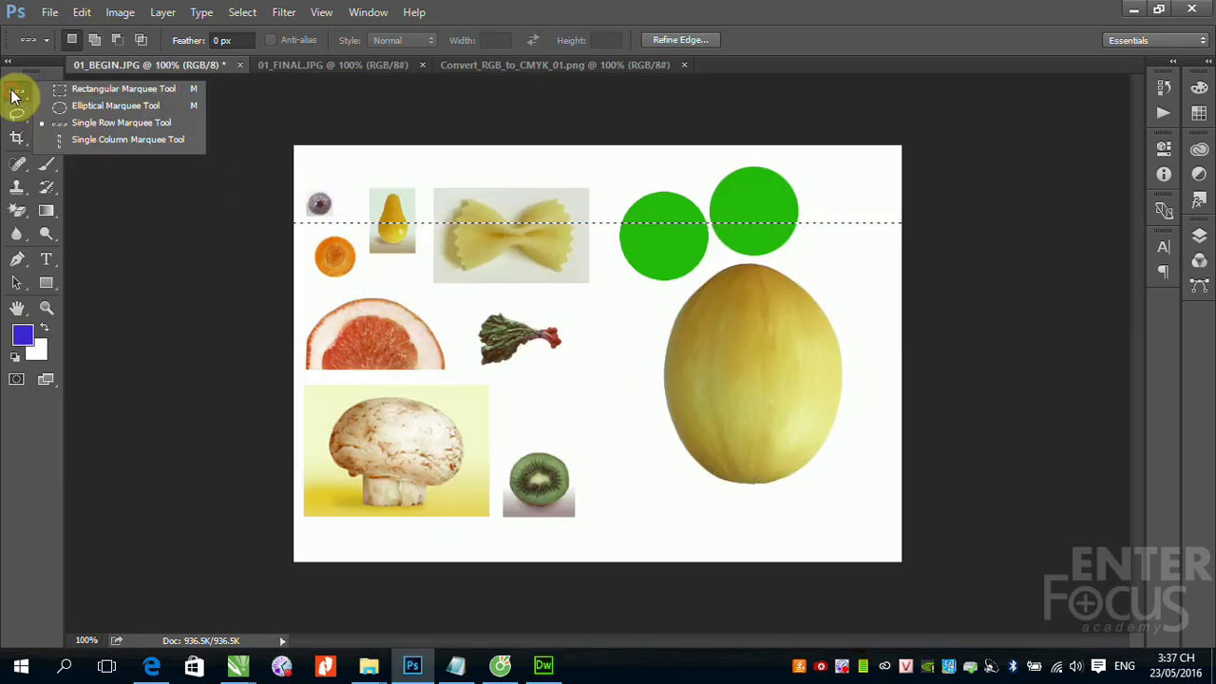
click(91, 141)
click(834, 233)
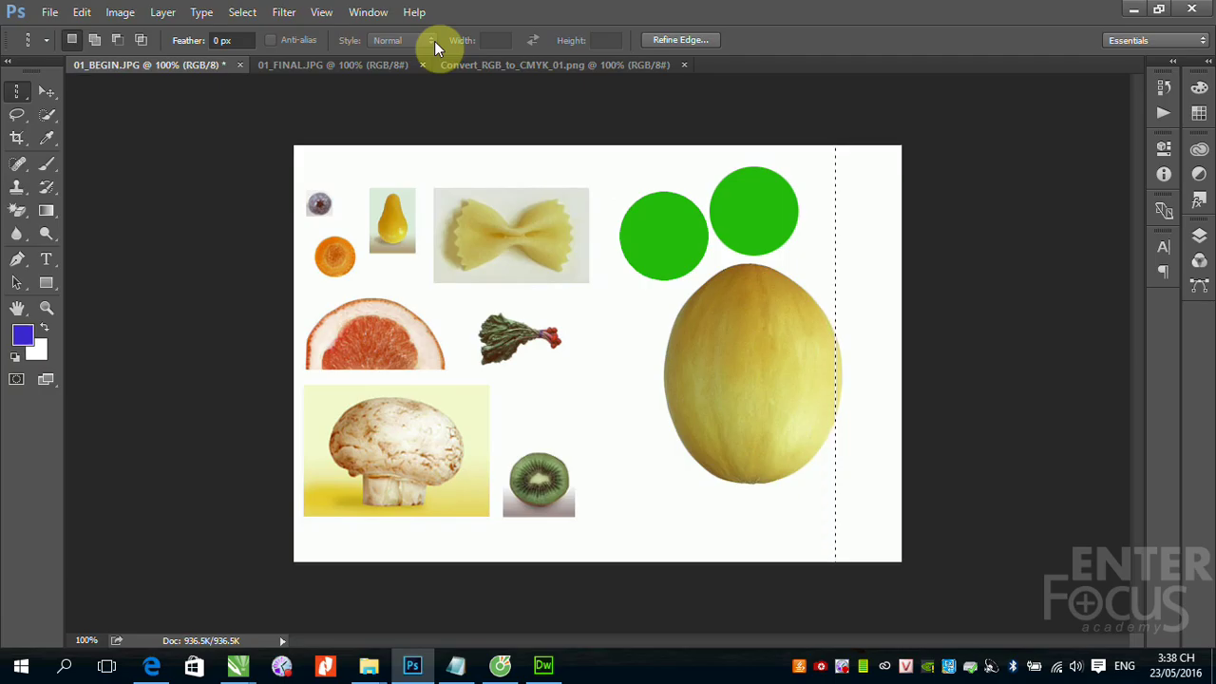
Add three more one-pixel columns beside the first one to the selection
key(shift)
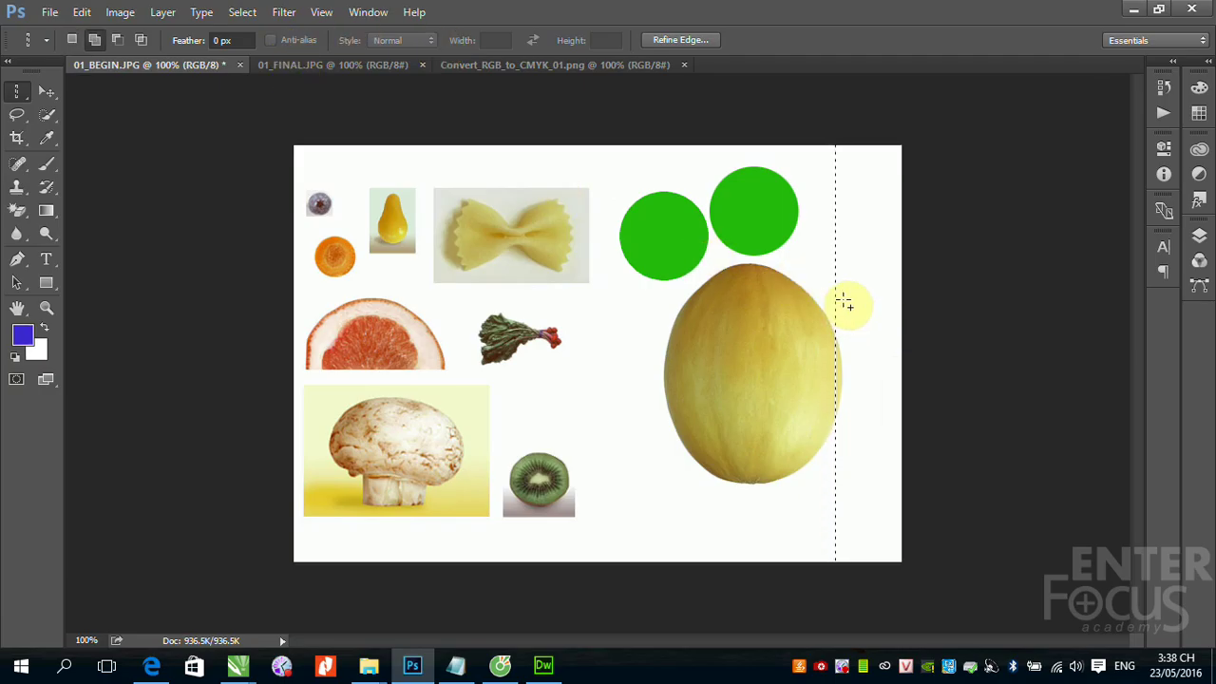
shift+click(841, 297)
shift+click(871, 304)
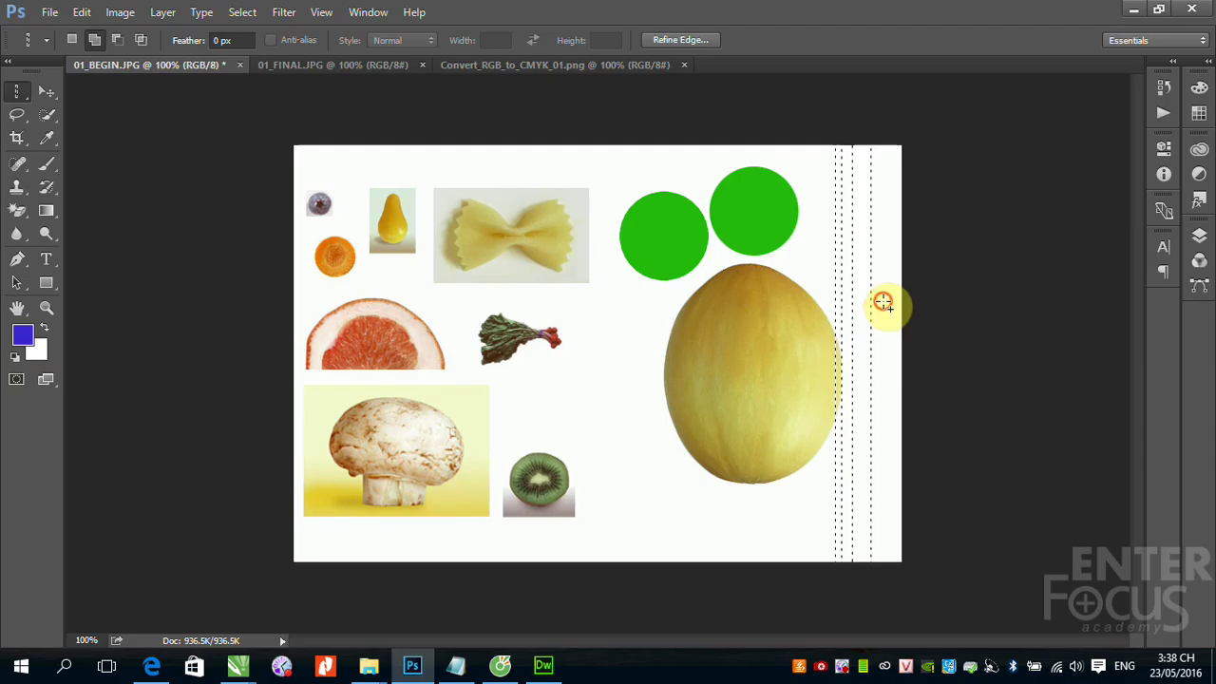
shift+click(869, 306)
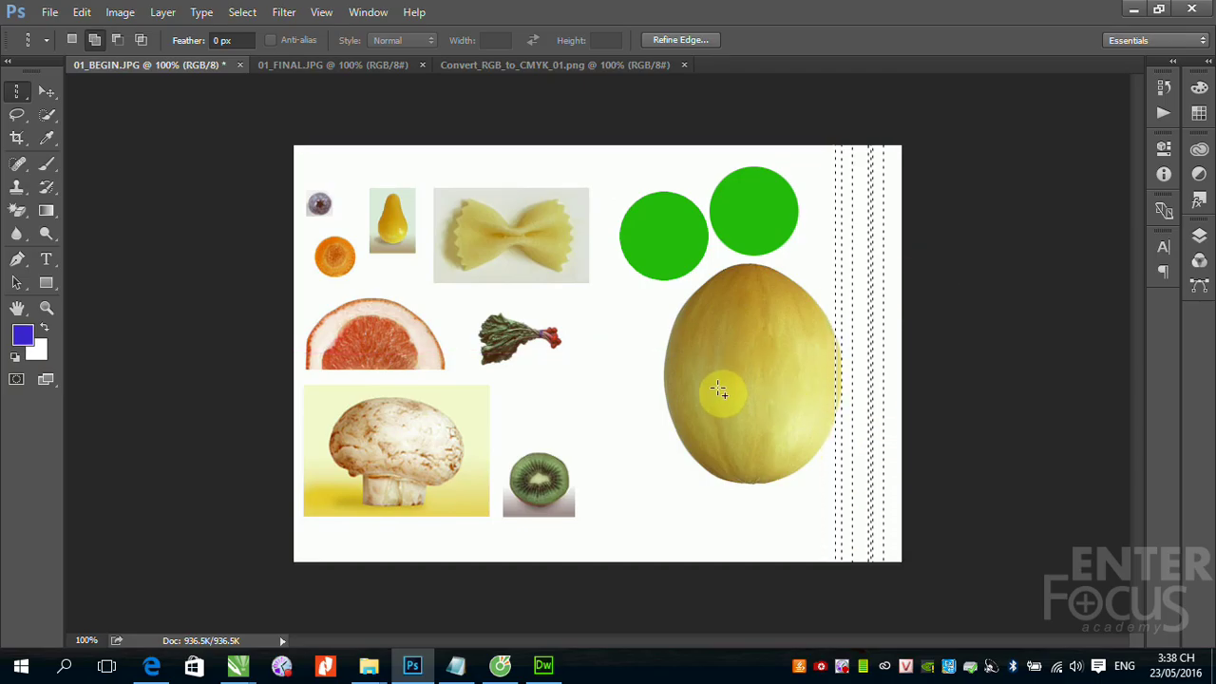
click(27, 91)
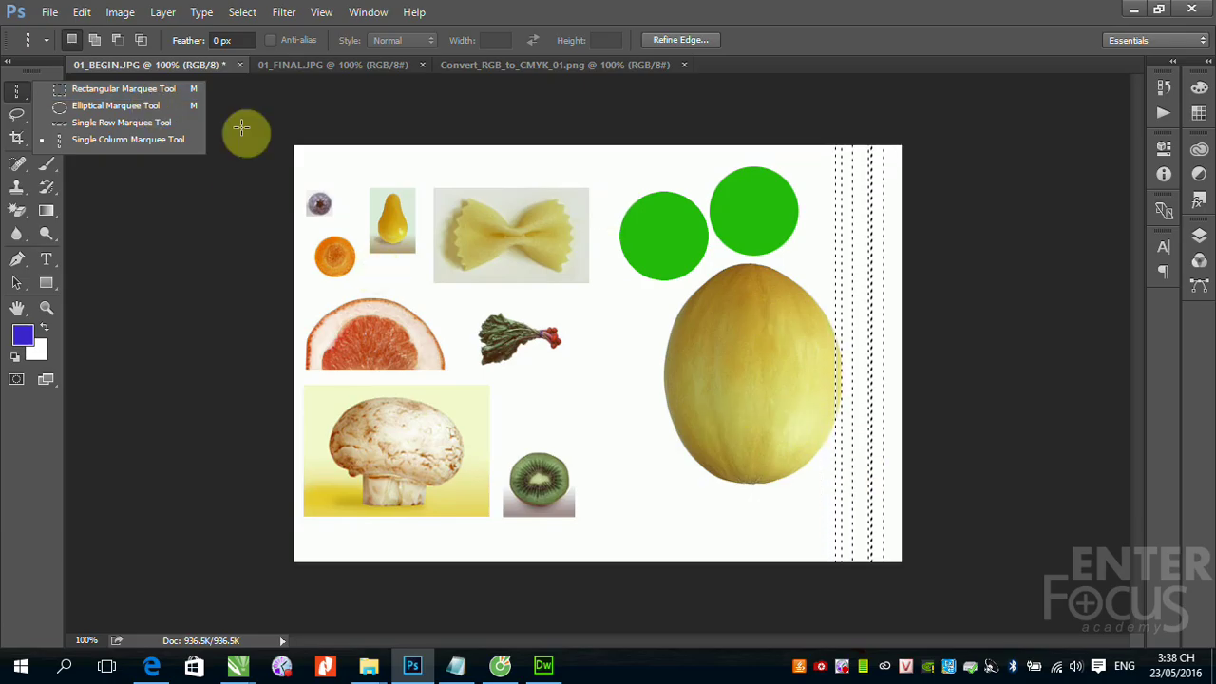
Switch from the single column tool back to the Rectangular Marquee
click(492, 23)
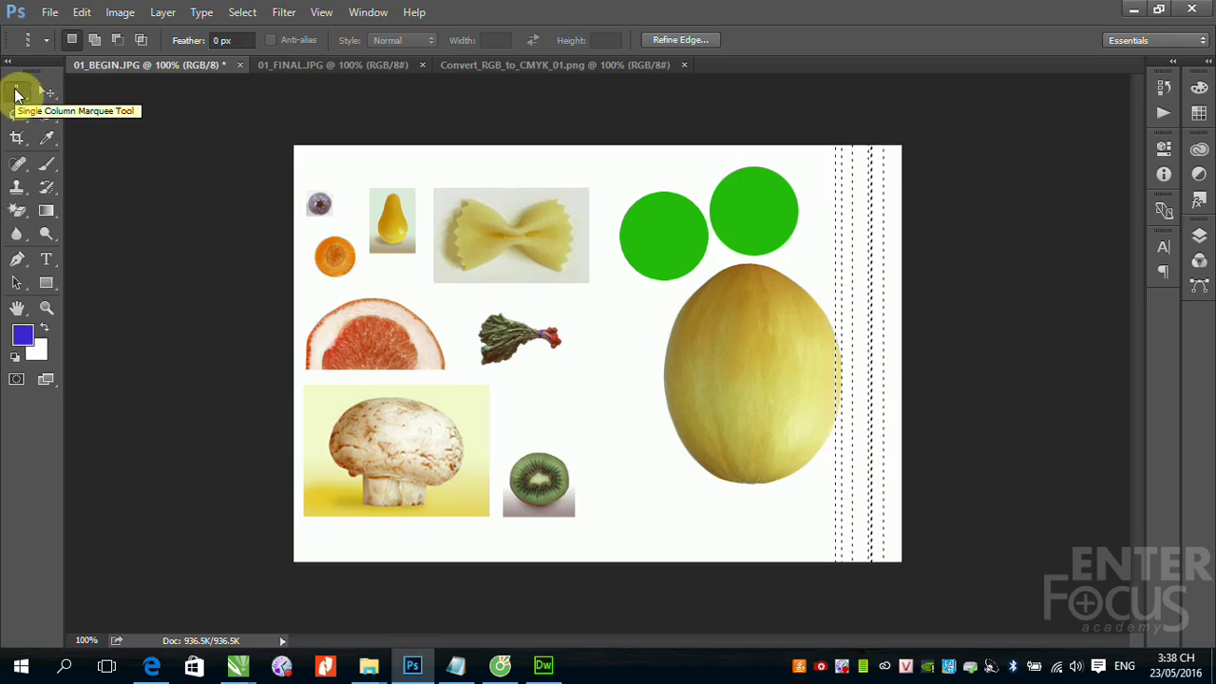
click(15, 92)
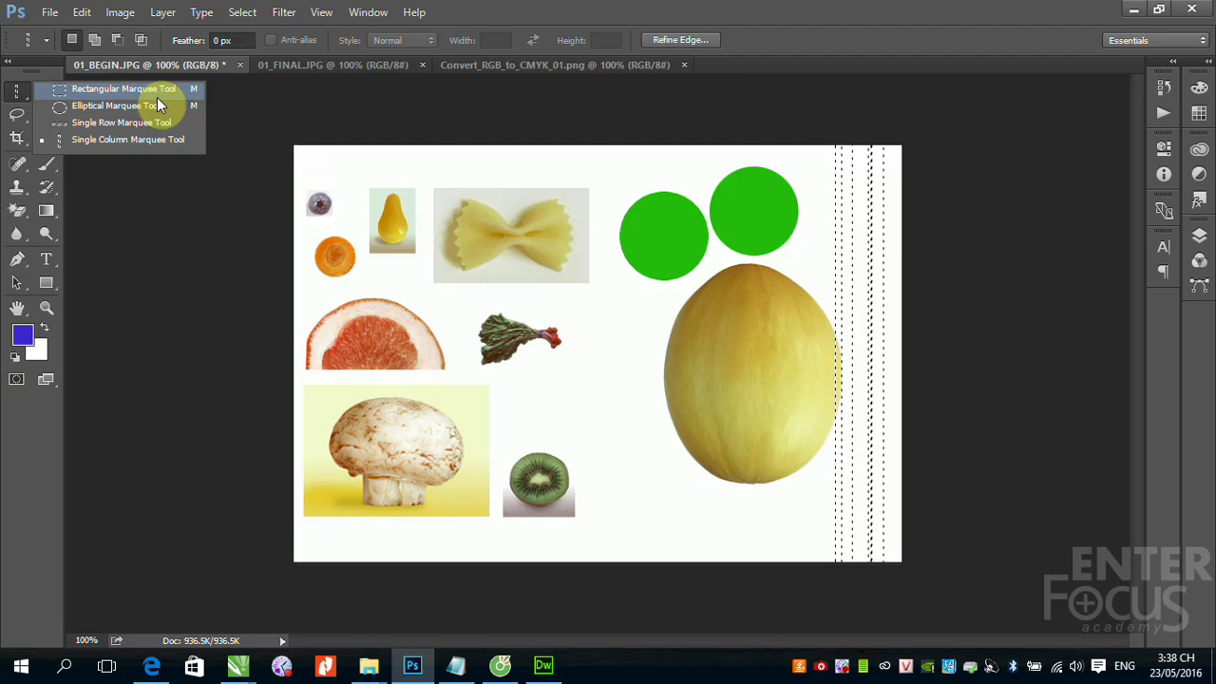
click(403, 21)
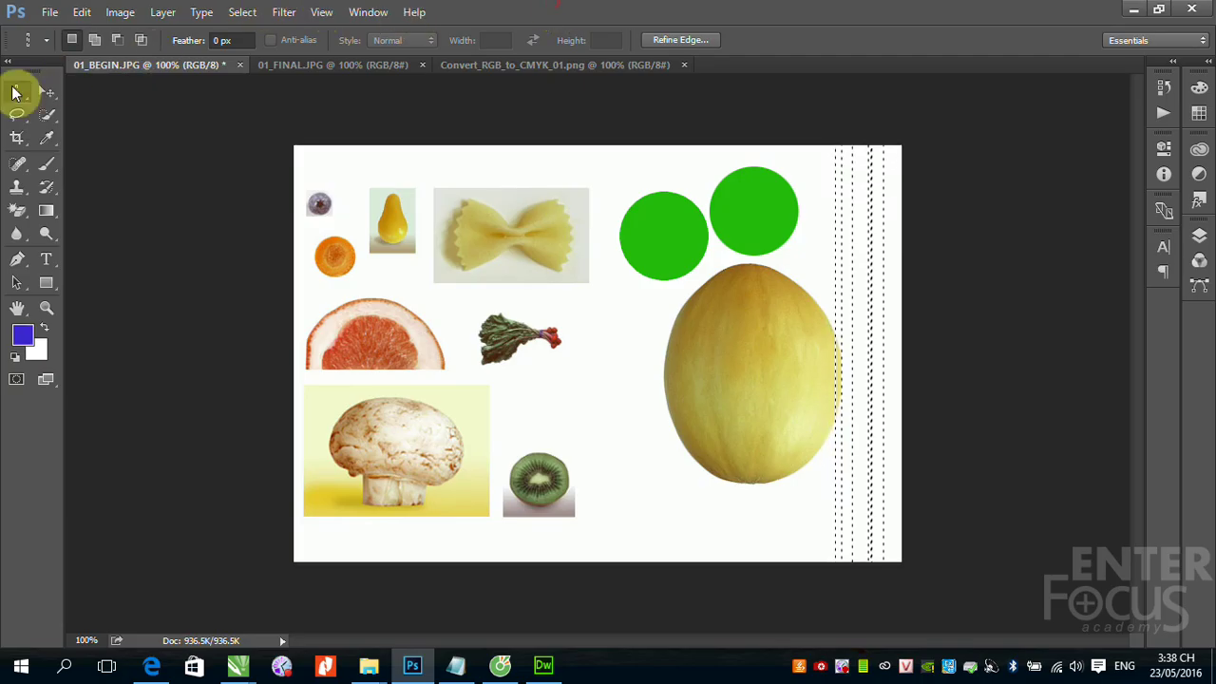
click(44, 93)
key(m)
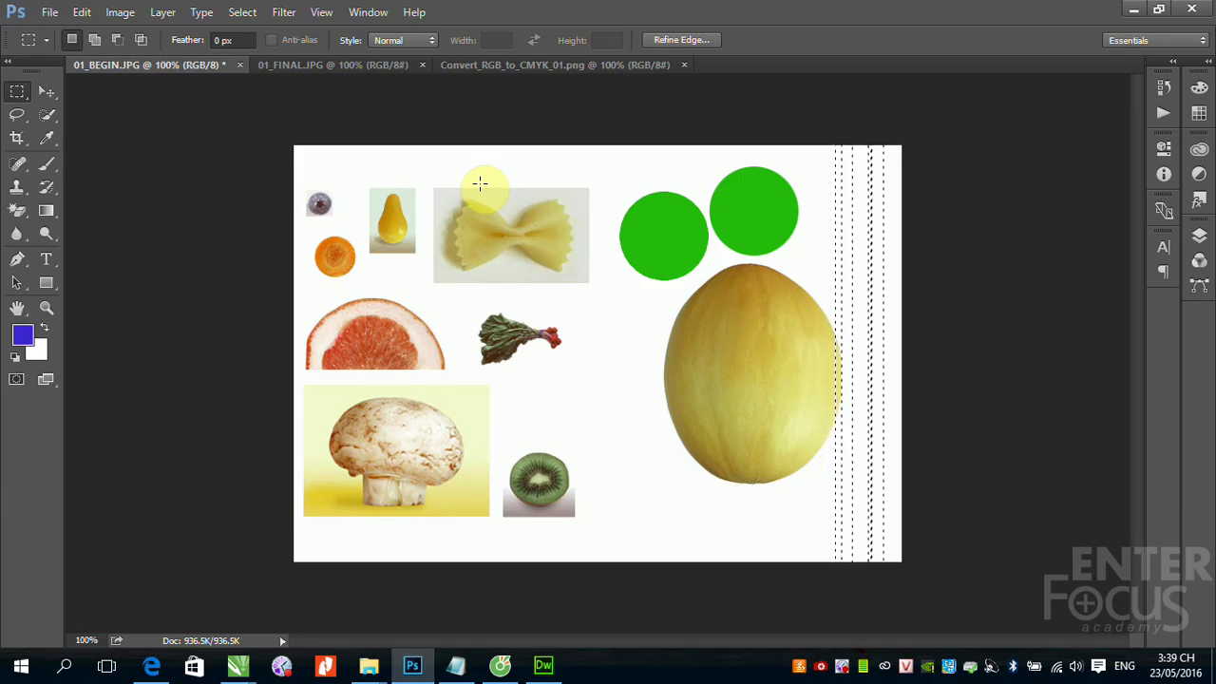
Cycle the marquee with Shift+M to Elliptical and back to Rectangular
key(shift)
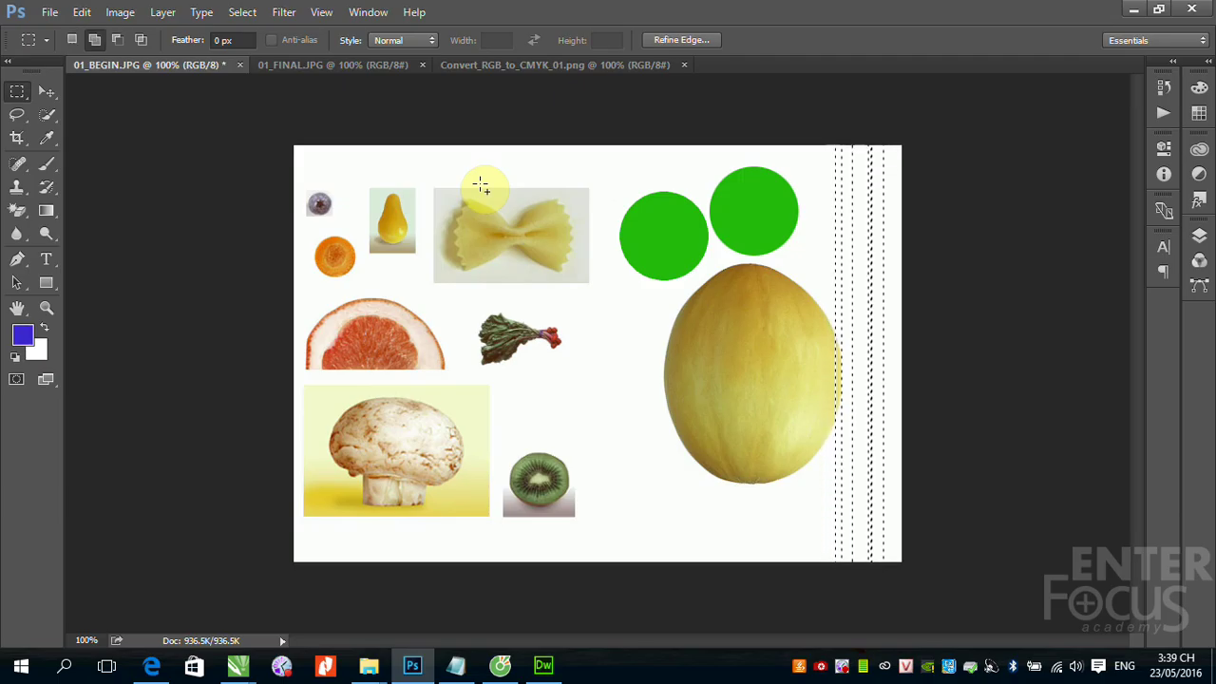
key(shift+m)
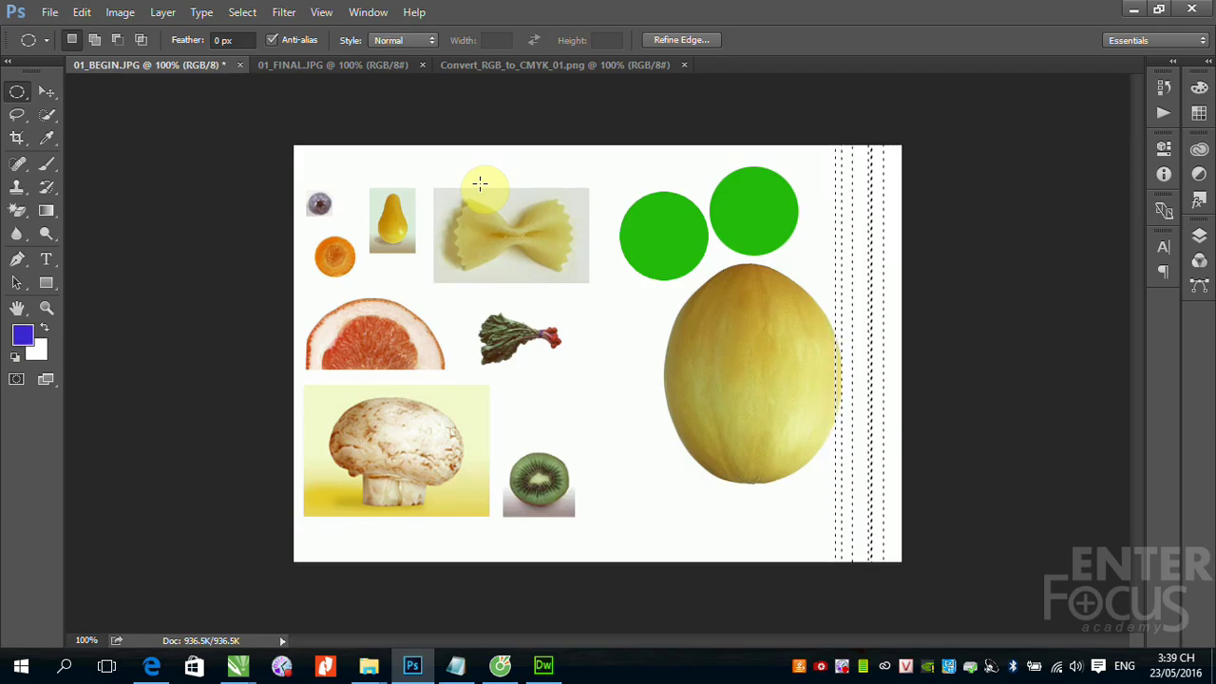
key(shift)
key(shift+m)
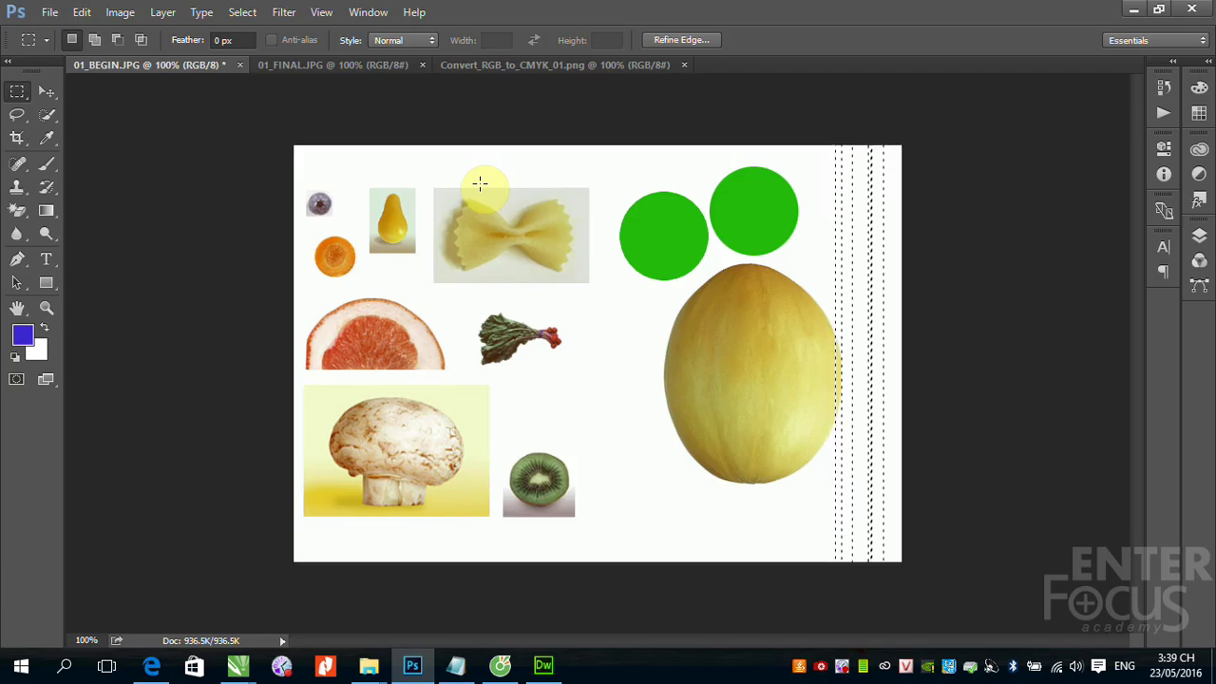
Clear the column selections so nothing stays selected, then switch to the Move tool
click(439, 195)
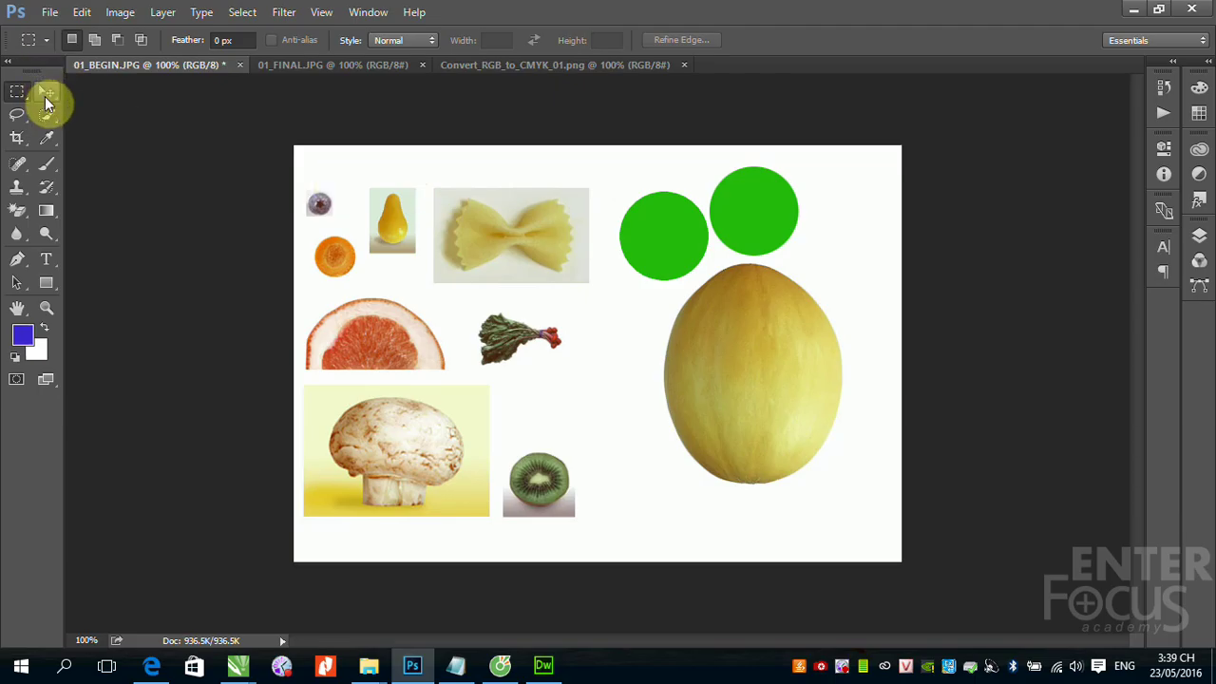
click(47, 95)
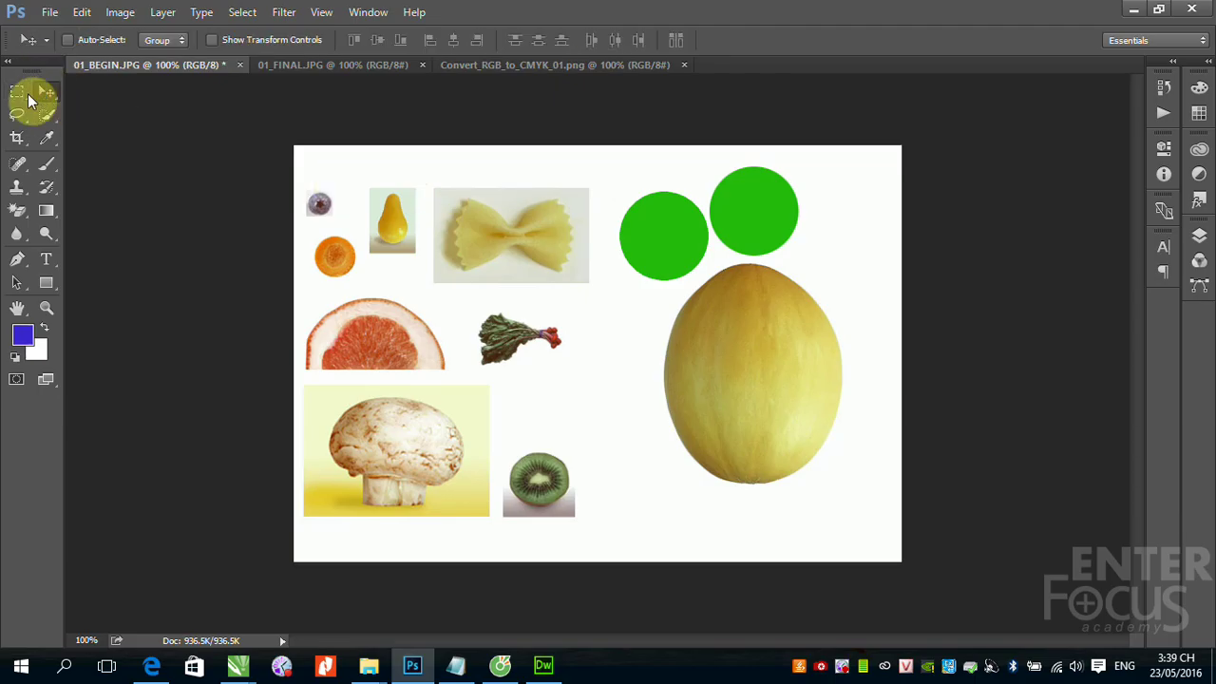
click(19, 92)
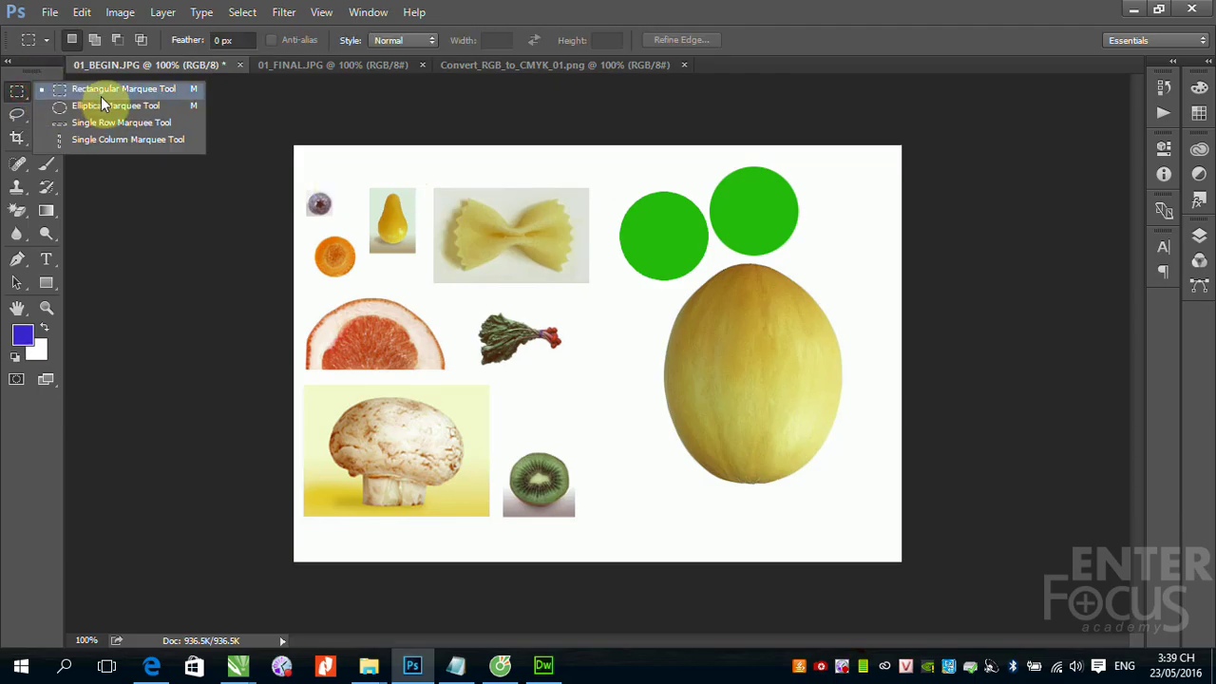